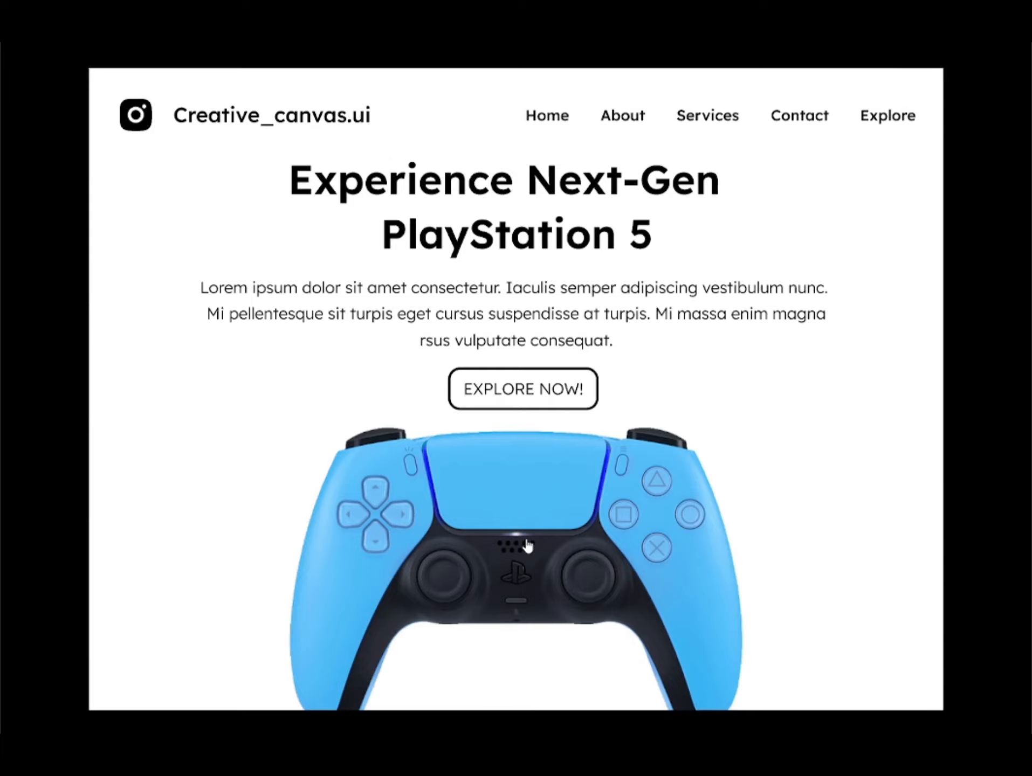
Try out the finished controller landing-page prototype by opening the product view and switching among the purple, black, white and blue variants
left_click(527, 543)
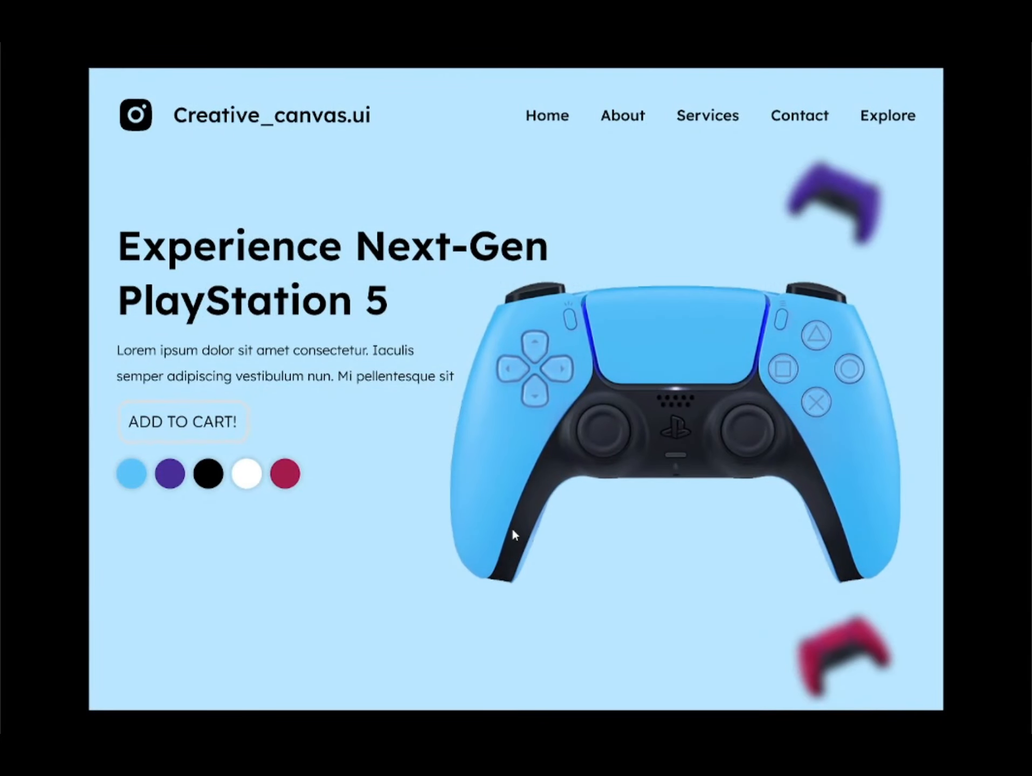
left_click(171, 474)
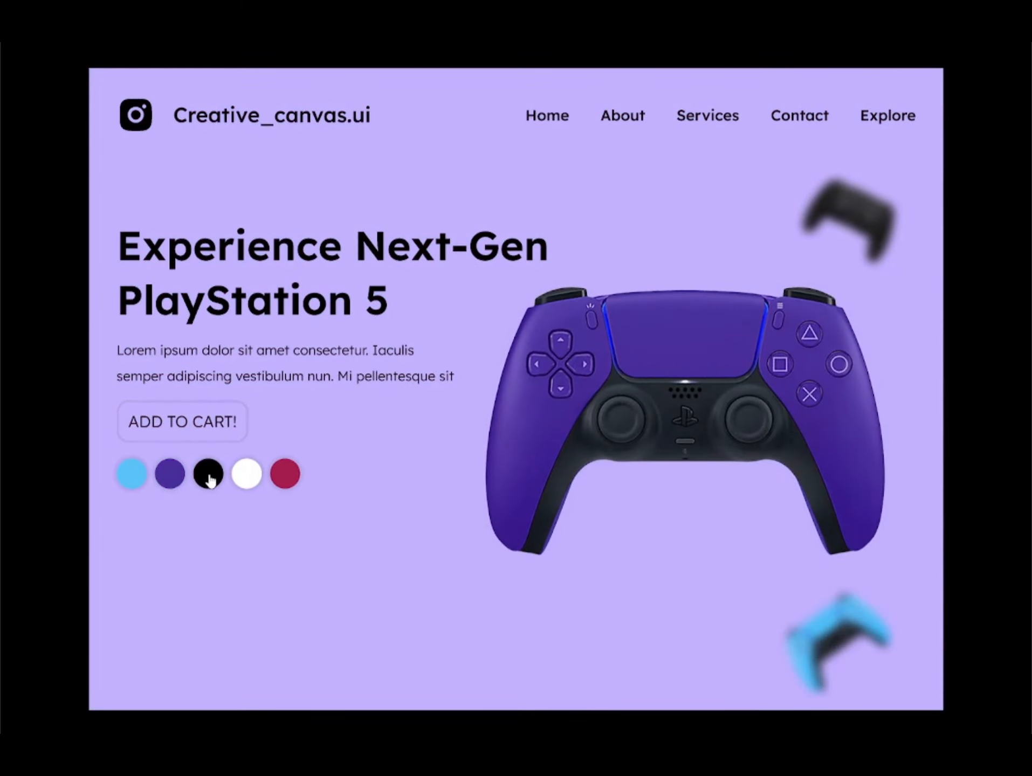
left_click(209, 475)
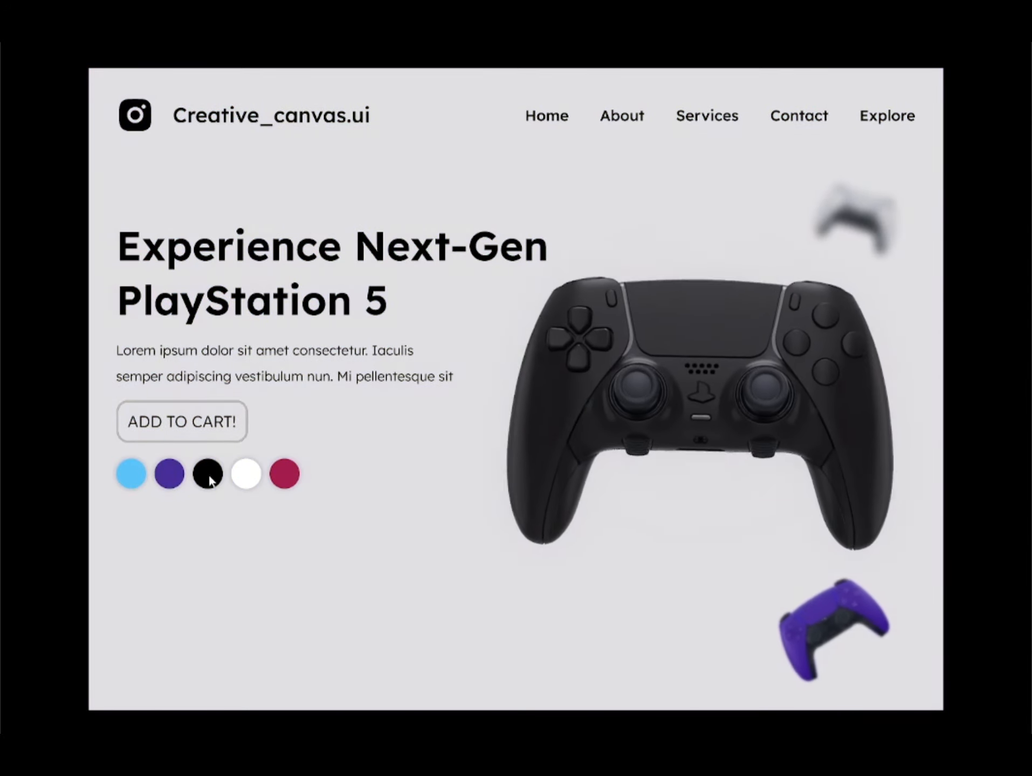
left_click(241, 479)
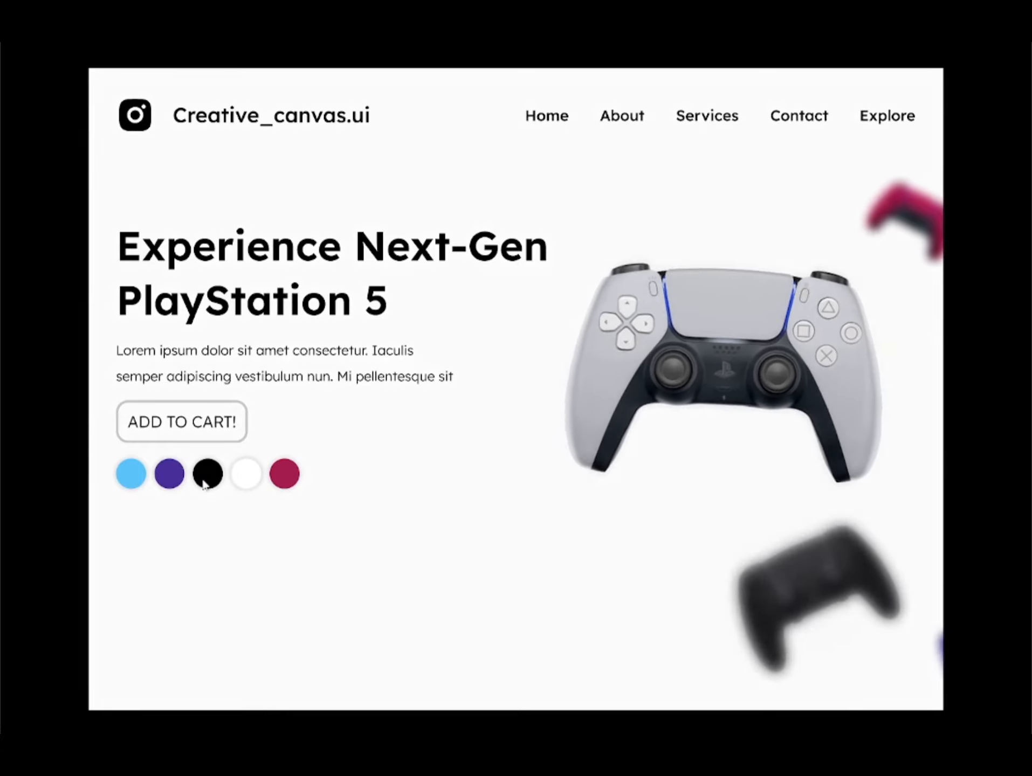
left_click(204, 482)
left_click(177, 482)
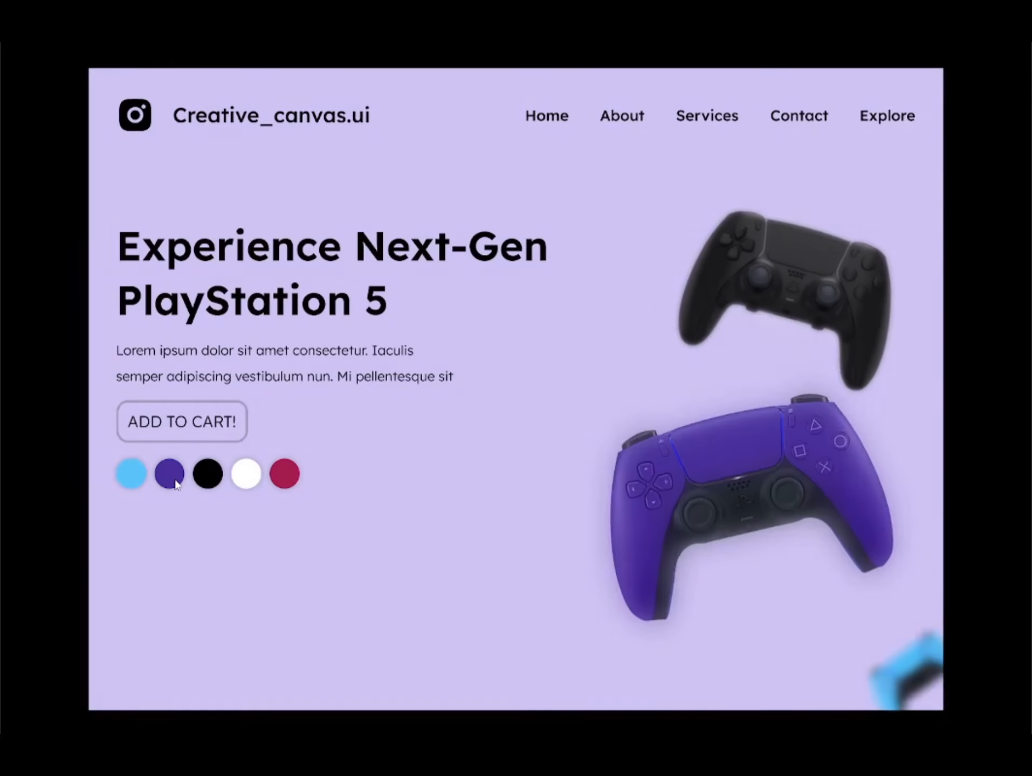
left_click(132, 483)
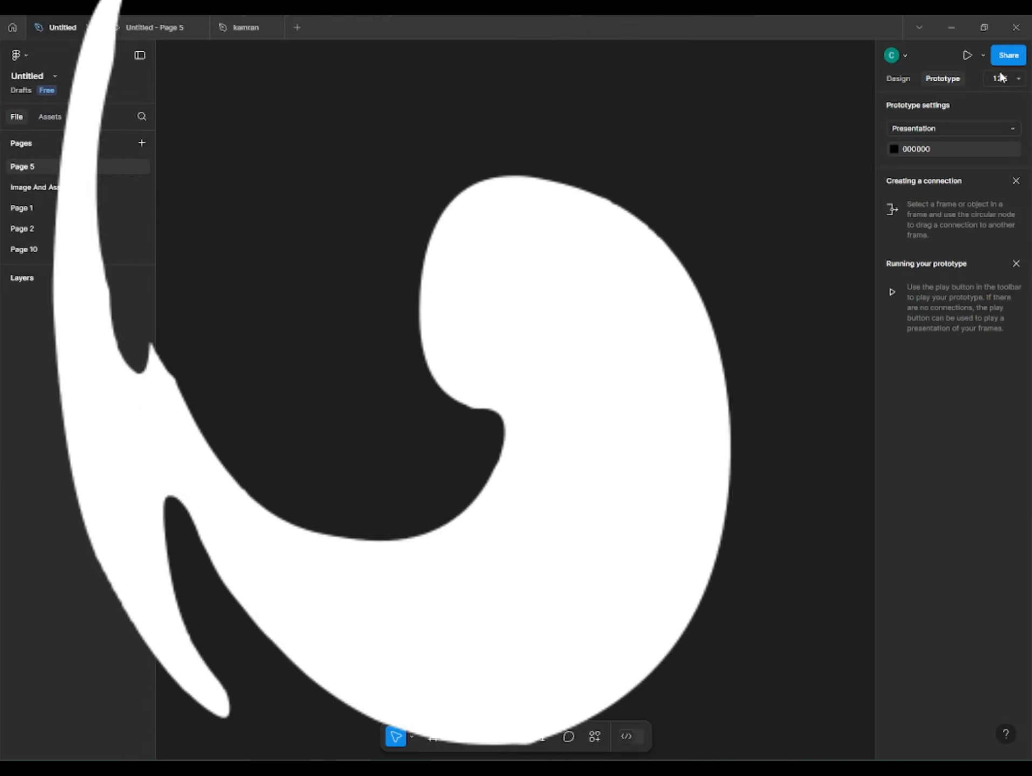
Add a Slide 4:3 frame to the empty Page 5 at 100% zoom
left_click(1000, 79)
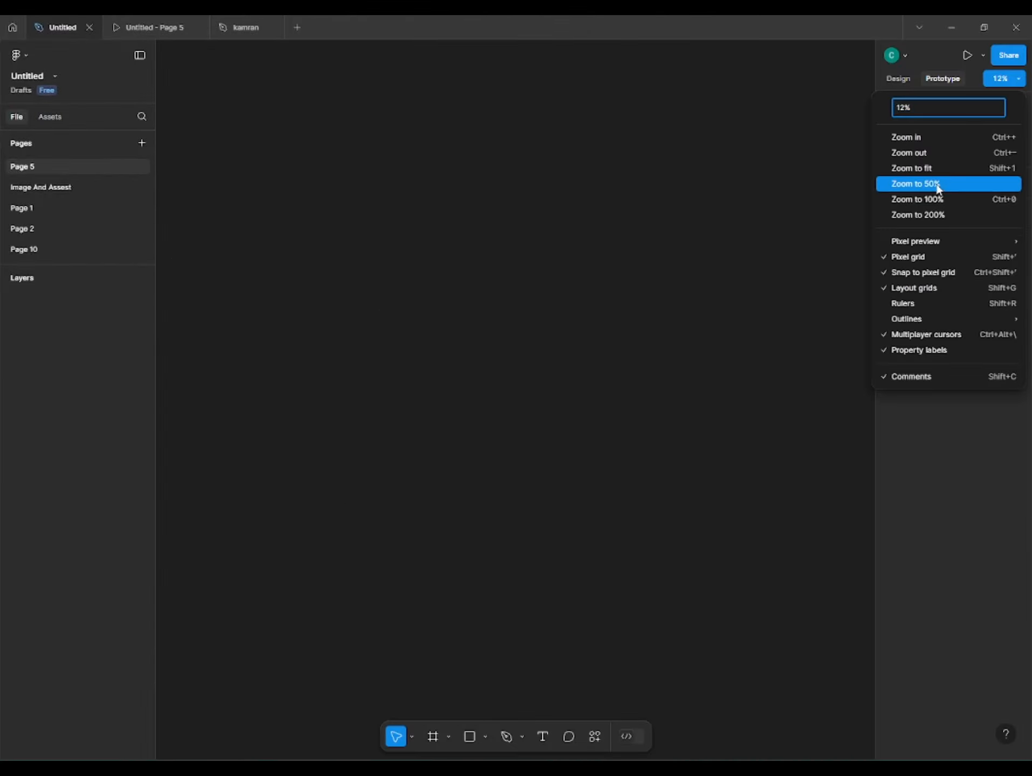
left_click(913, 200)
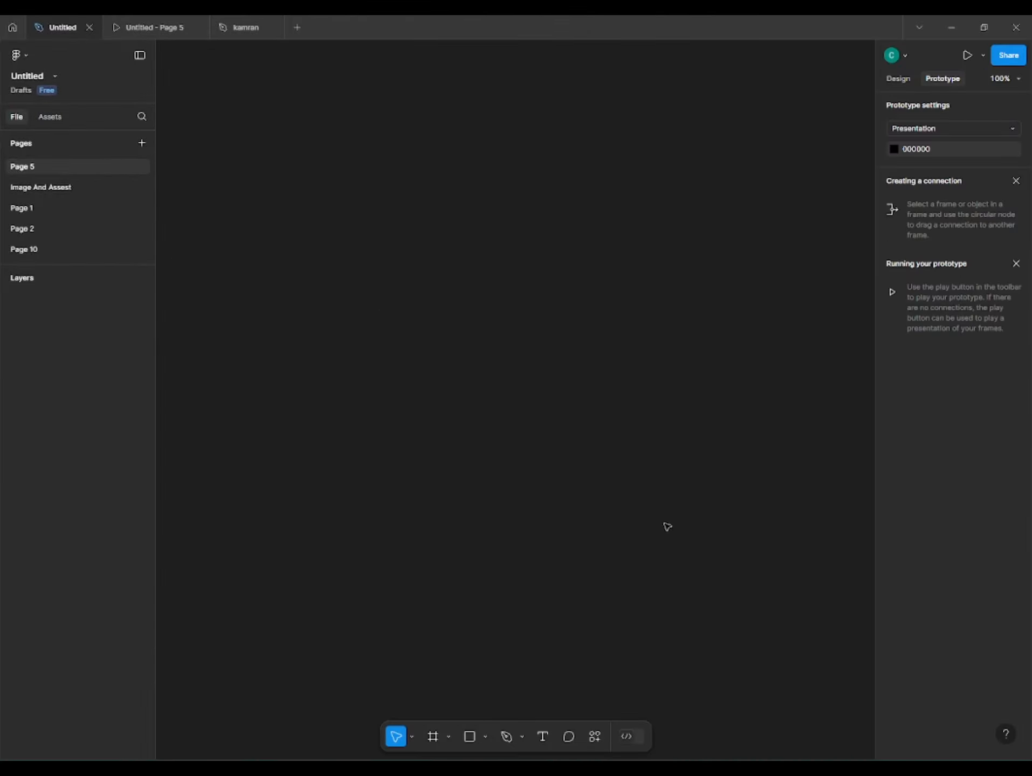
left_click(435, 742)
left_click(929, 232)
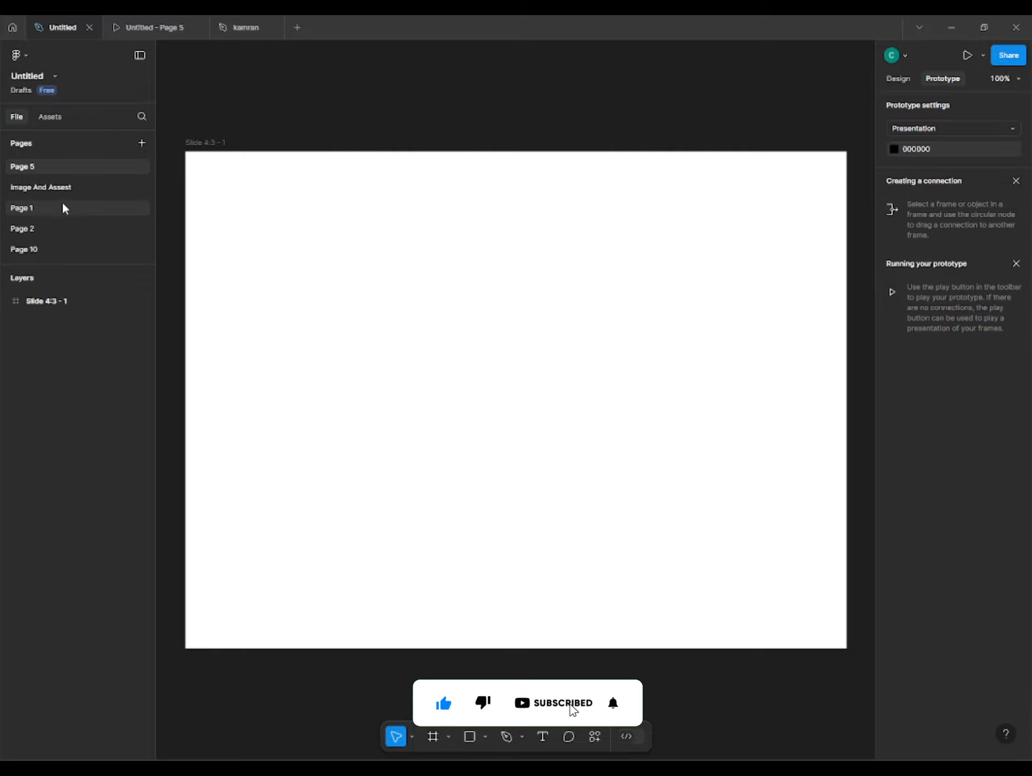
Copy the navigation bar, heading, paragraph and button from the Image And Assest page into the Slide 4:3 frame on Page 5
left_click(70, 189)
left_click_drag(215, 441, 400, 525)
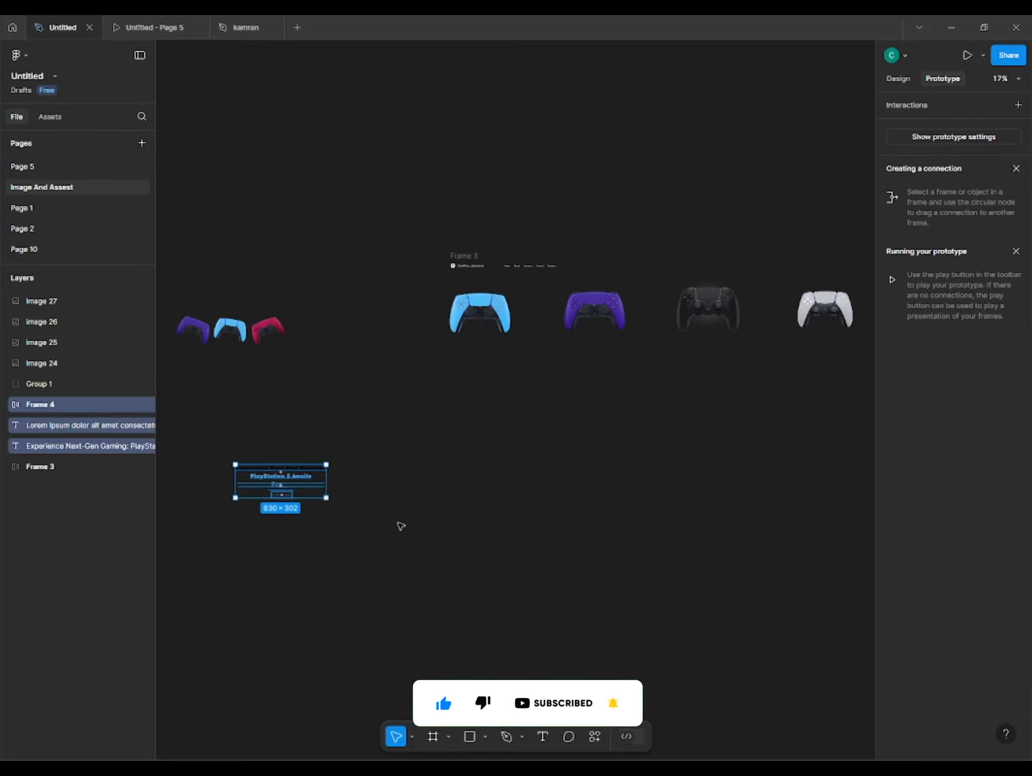
left_click(475, 259, "shift")
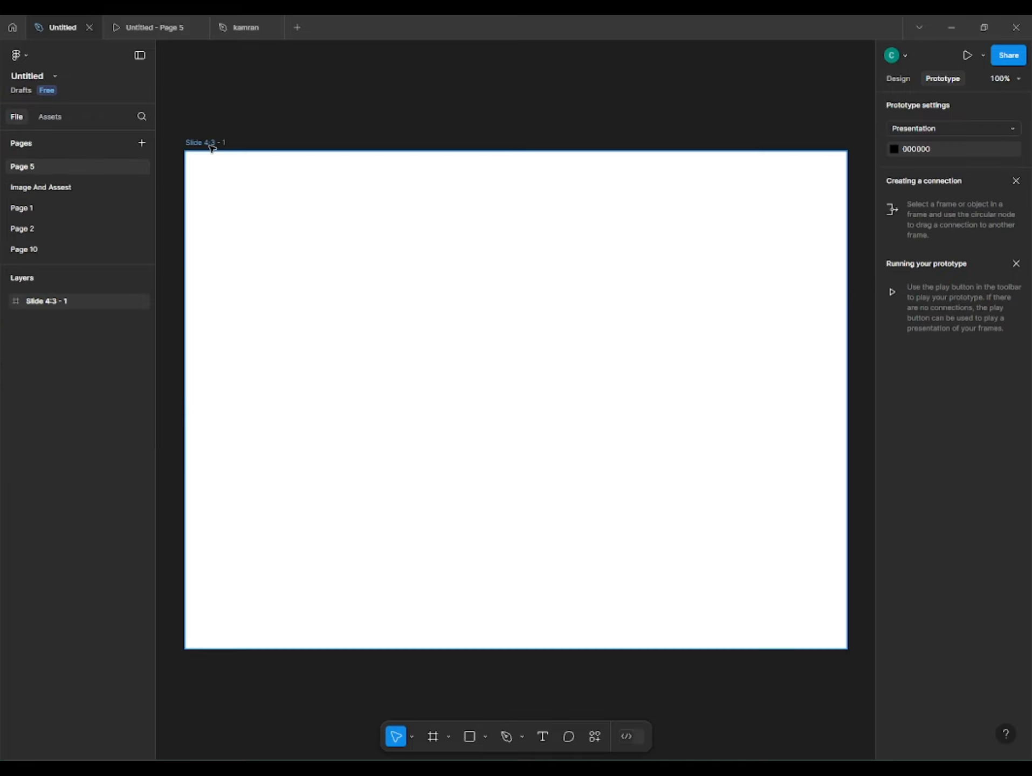
left_click(212, 145)
key("ctrl+v")
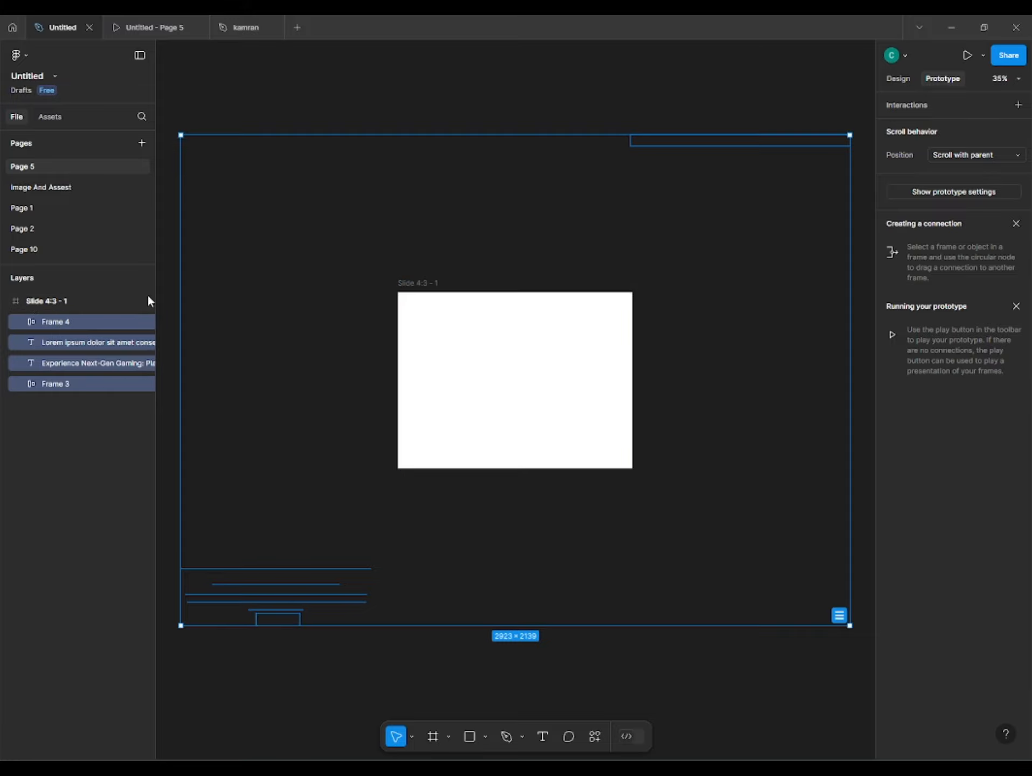
Bring the pasted navigation bar, heading, paragraph and button from outside the canvas area onto the visible white slide
left_click(107, 322)
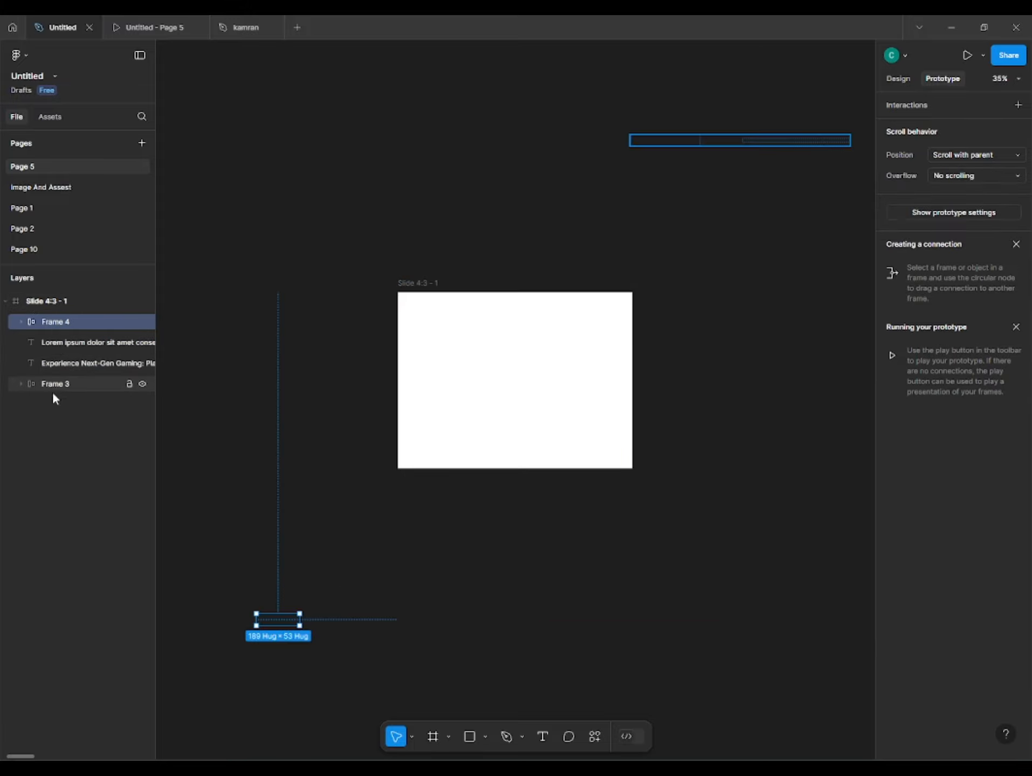
left_click(49, 385)
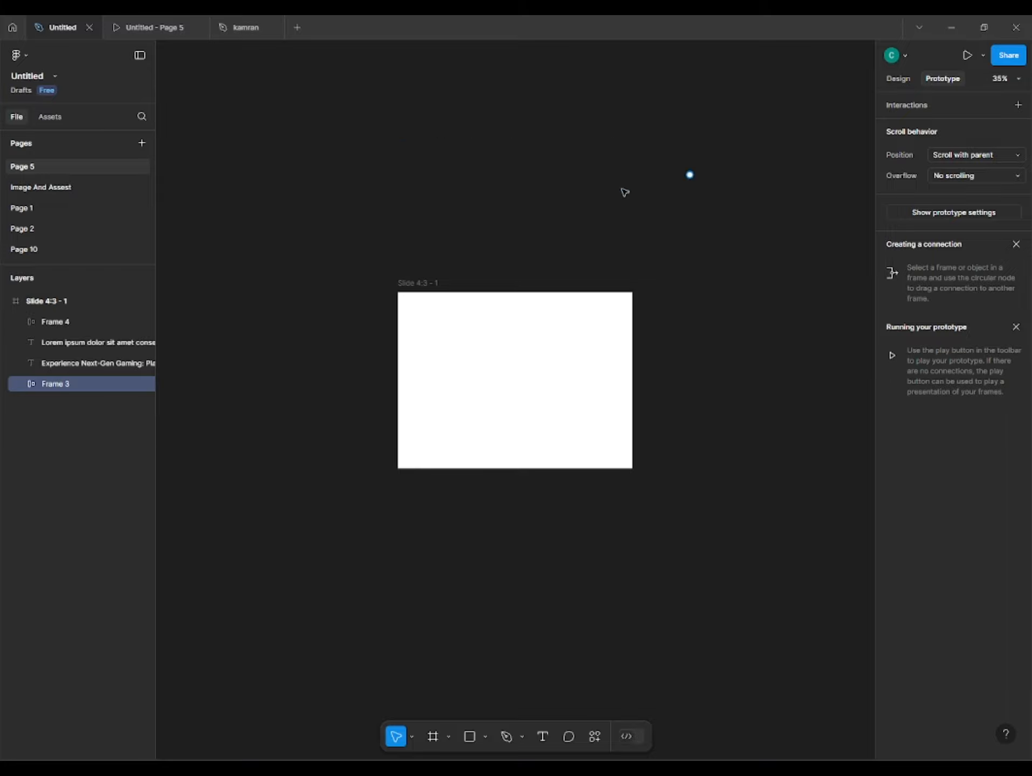
left_click(53, 321)
left_click(54, 363, "shift")
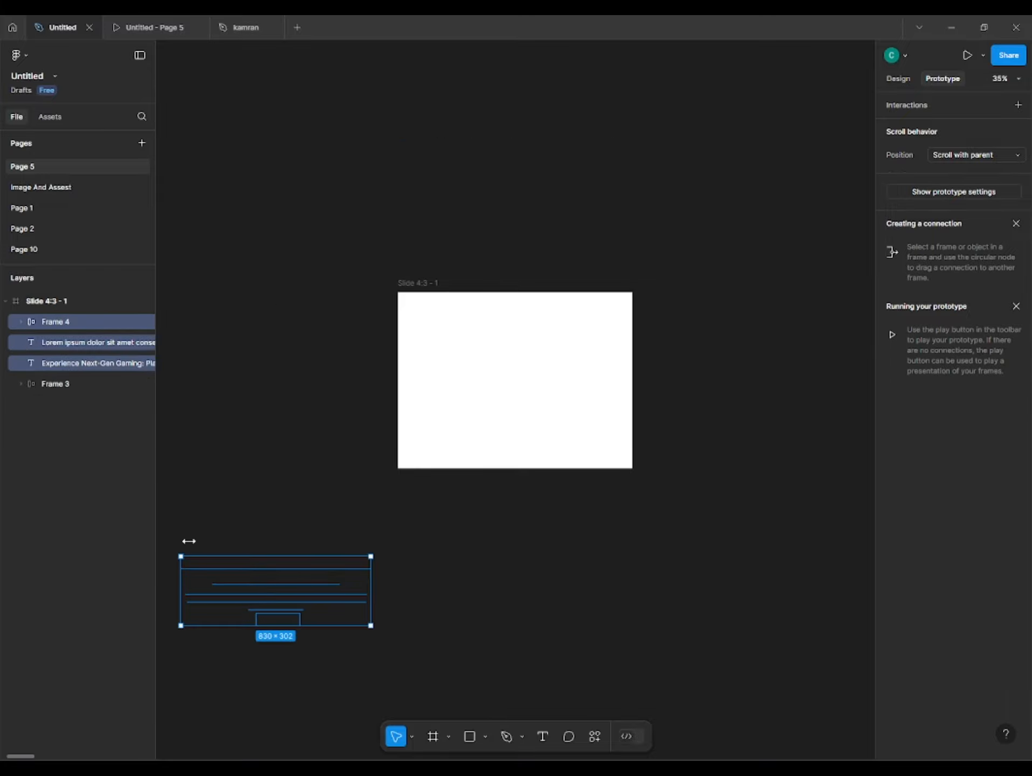
left_click_drag(276, 590, 534, 364)
Change the navigation bar's logo and text colour to black 000000
left_click(1002, 78)
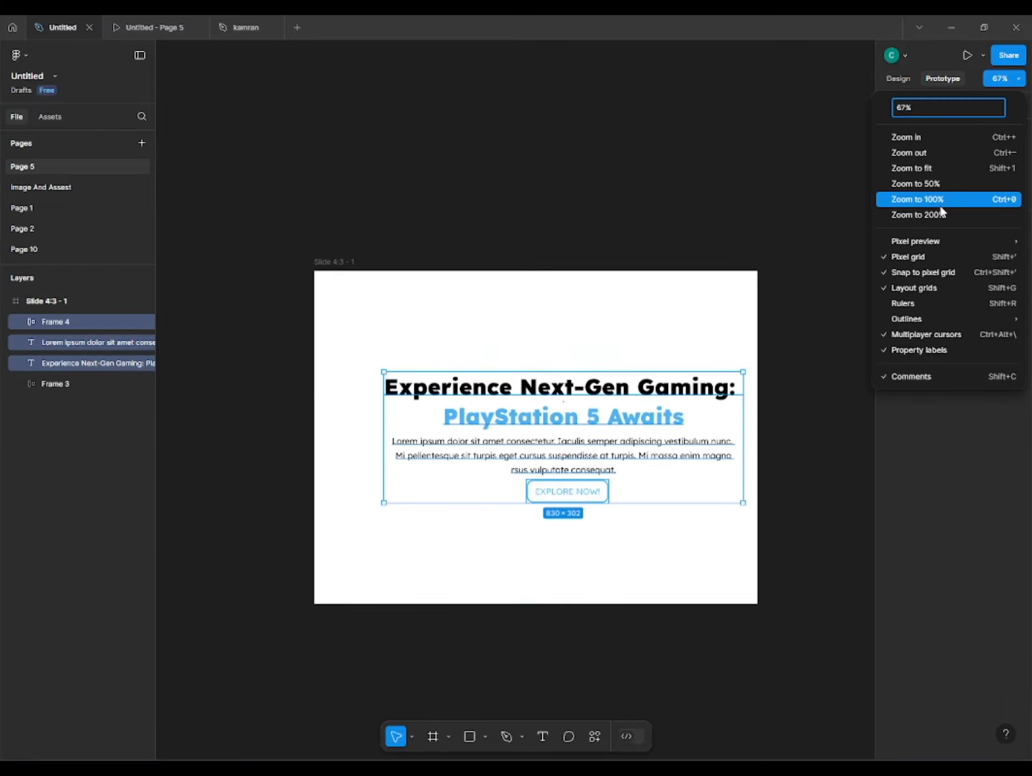
left_click(938, 196)
left_click(516, 291)
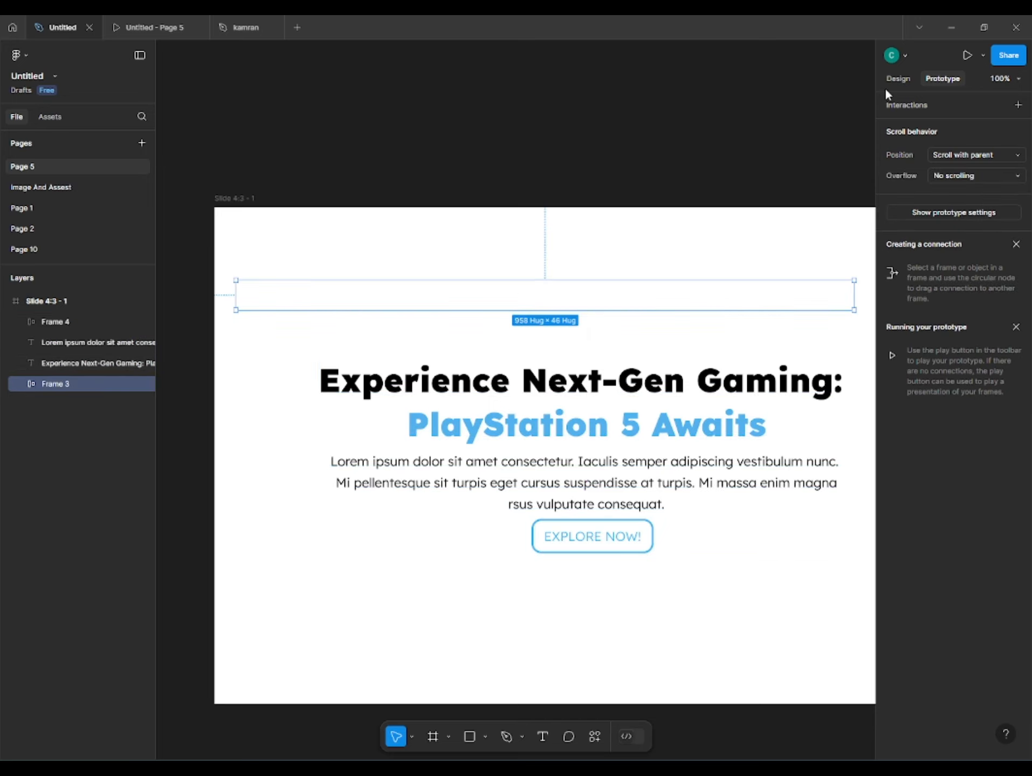
left_click(889, 79)
left_click(893, 666)
left_click_drag(798, 509, 874, 587)
left_click(567, 109)
left_click(647, 296)
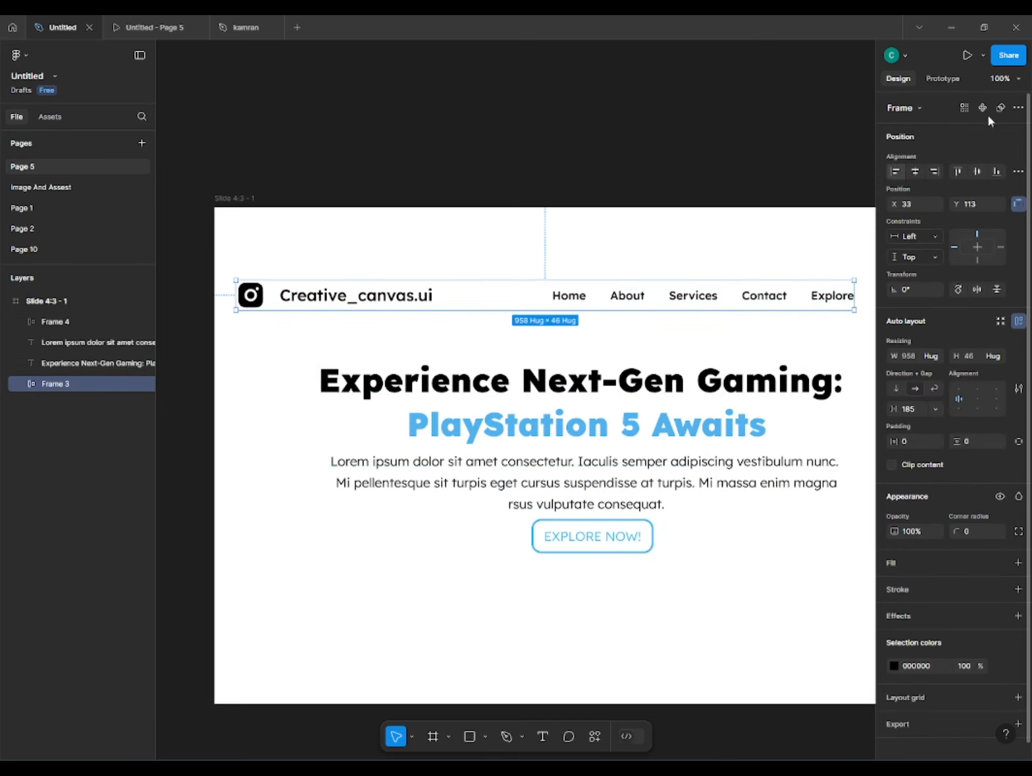
Position the navigation bar near the slide's upper edge at Y 33
left_click(956, 172)
left_click_drag(525, 230, 525, 251)
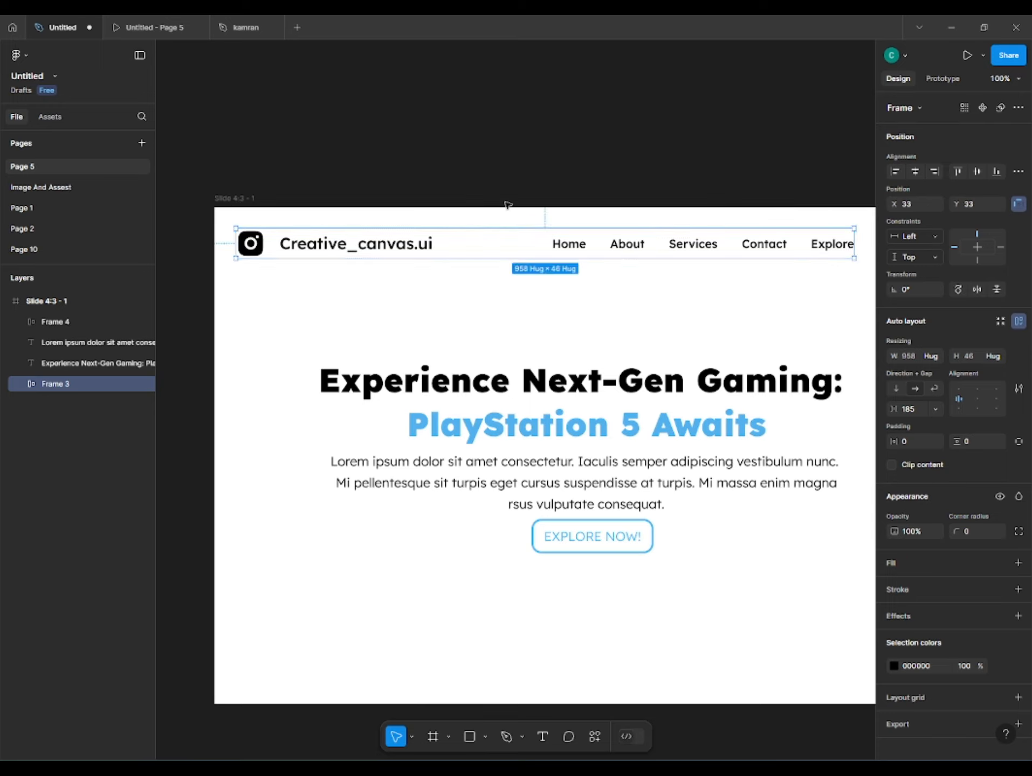
left_click(507, 203)
Move the heading, paragraph and EXPLORE NOW! button together up to just below the navigation bar
left_click(539, 425)
left_click(542, 466, "shift")
left_click(573, 534, "shift")
left_click_drag(601, 419, 561, 340)
Shorten the heading to "Experience Next-Gen PlayStation 5" and set its font weight to SemiBold
double_click(606, 299)
double_click(679, 296)
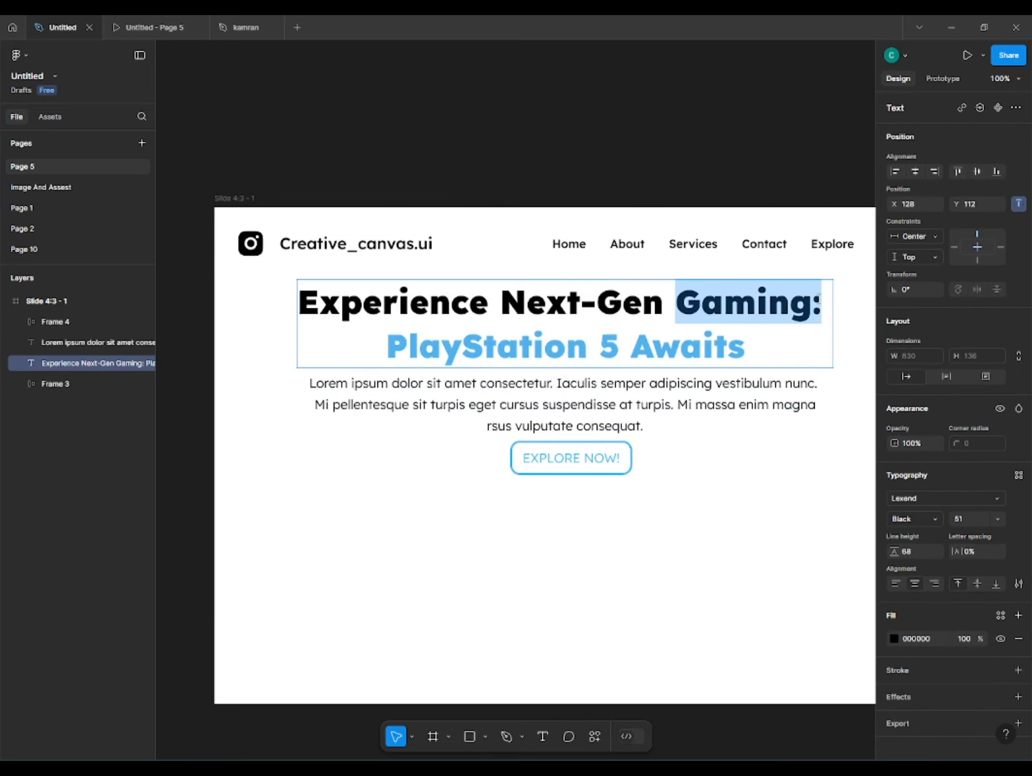
key("BackSpace")
left_click_drag(658, 341, 766, 327)
key("BackSpace")
key("Escape")
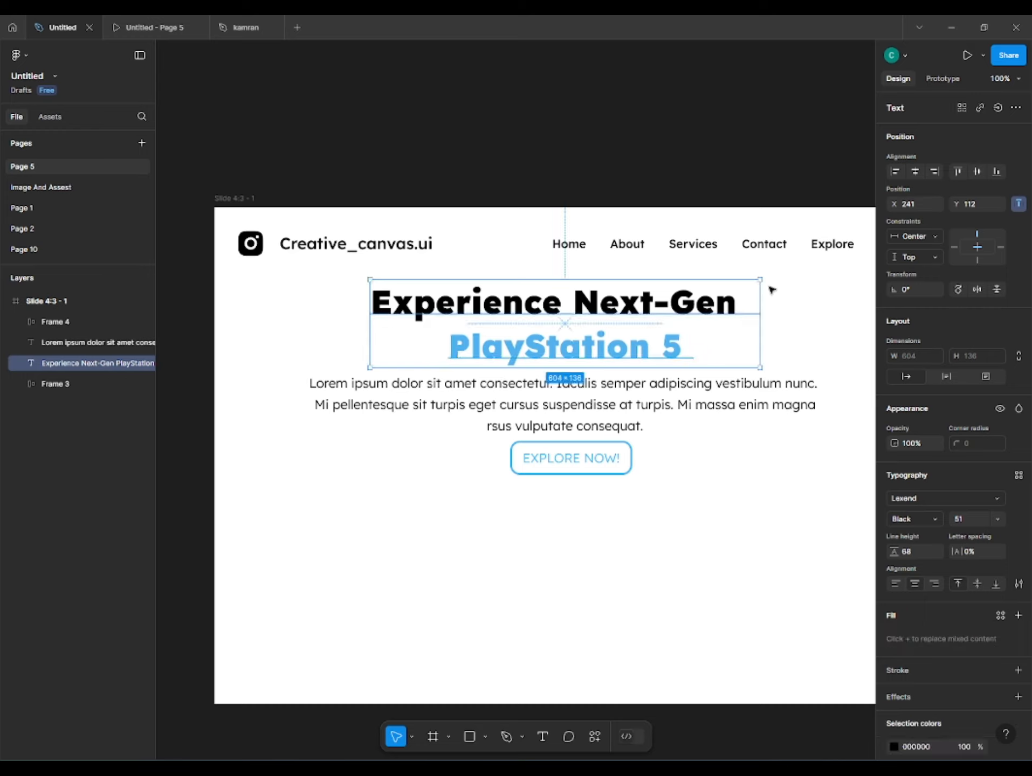
left_click(918, 520)
left_click(929, 472)
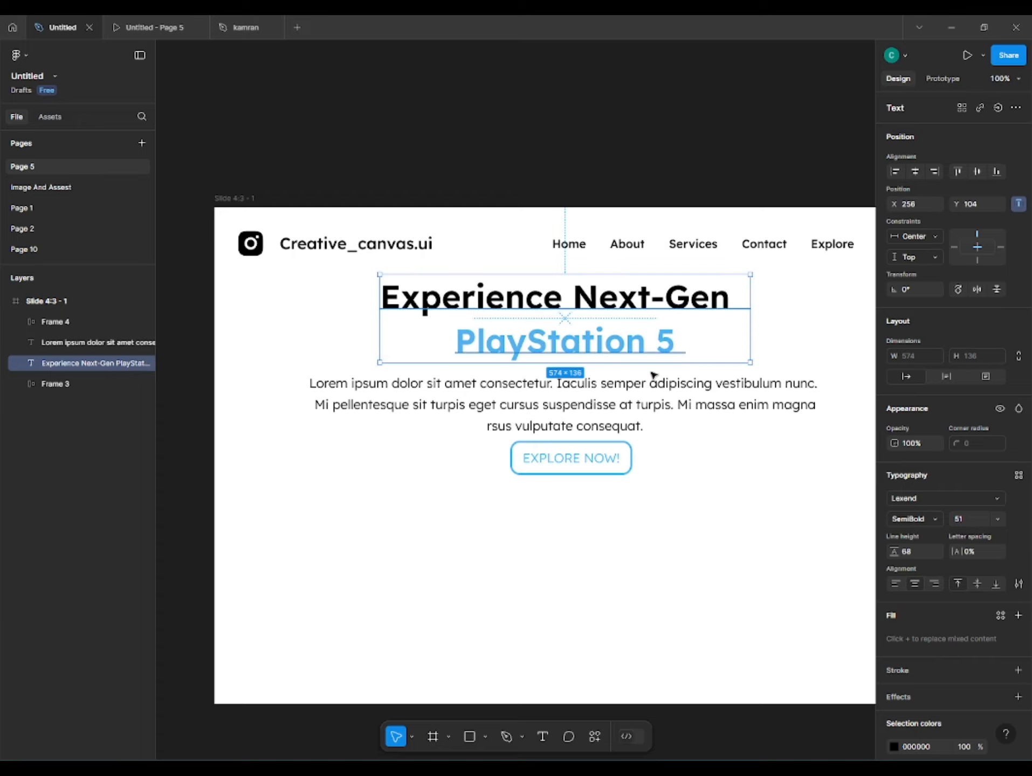
Scale the heading, paragraph and button together proportionally down to about 674 wide
left_click(619, 405, "shift")
left_click(591, 459, "shift")
key("k")
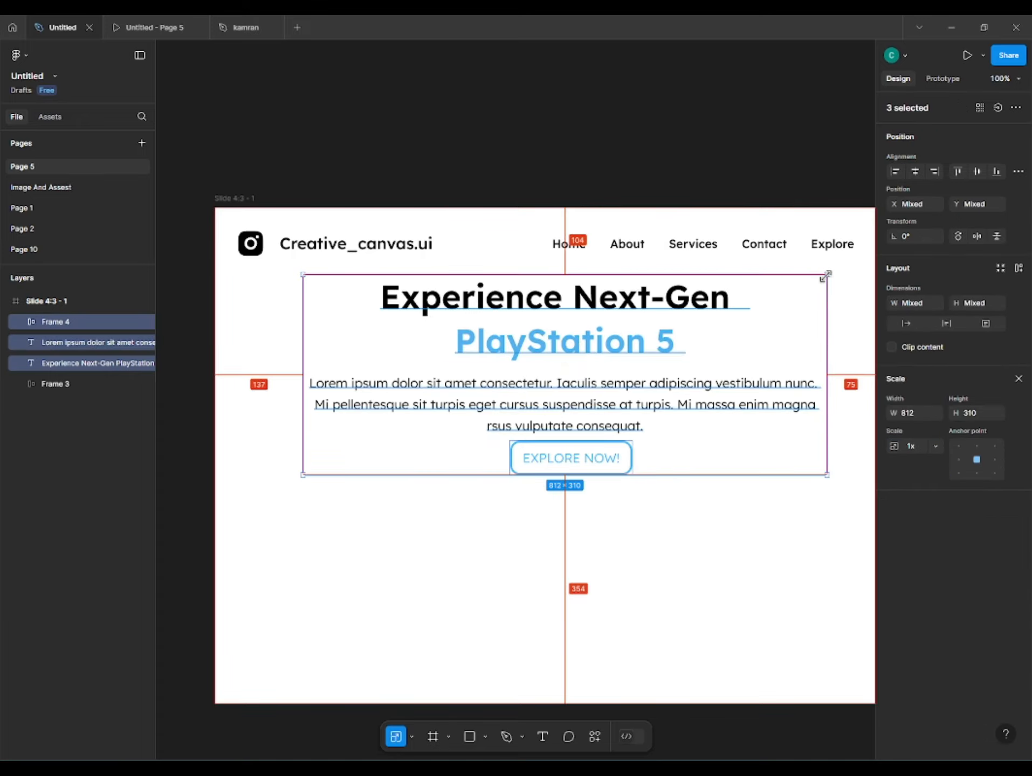
left_click_drag(824, 276, 783, 296)
left_click(178, 382)
Distribute the heading, paragraph and button vertically with a spacing of 14
left_click(530, 419)
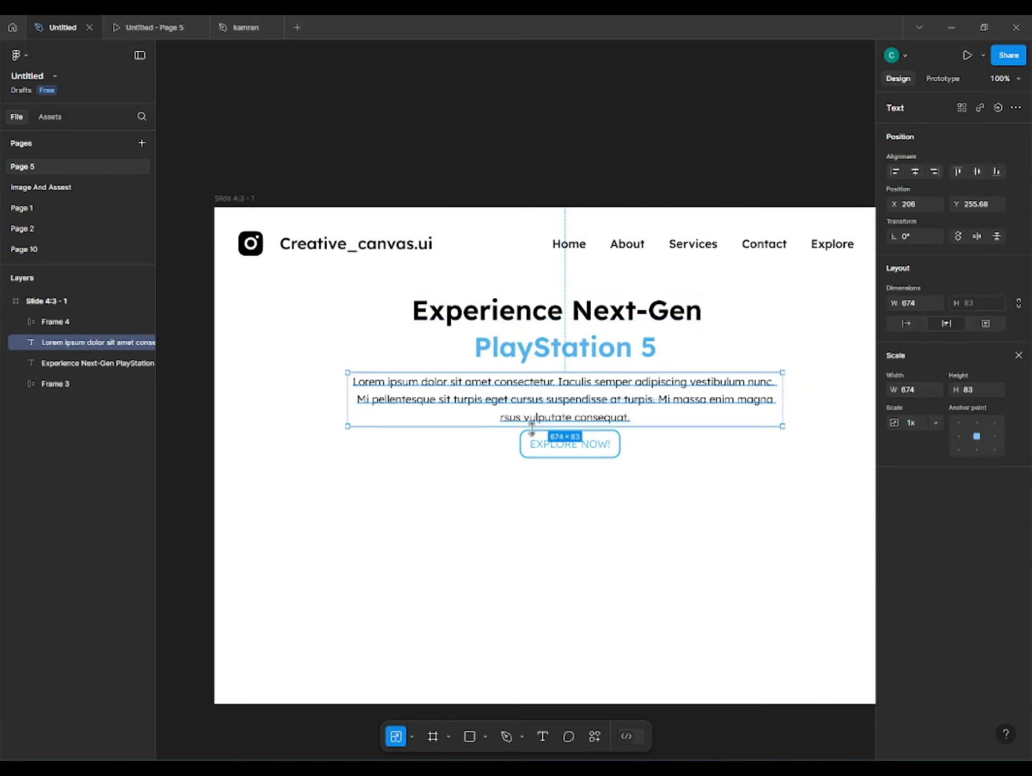
left_click(542, 439, "shift")
left_click(561, 334, "shift")
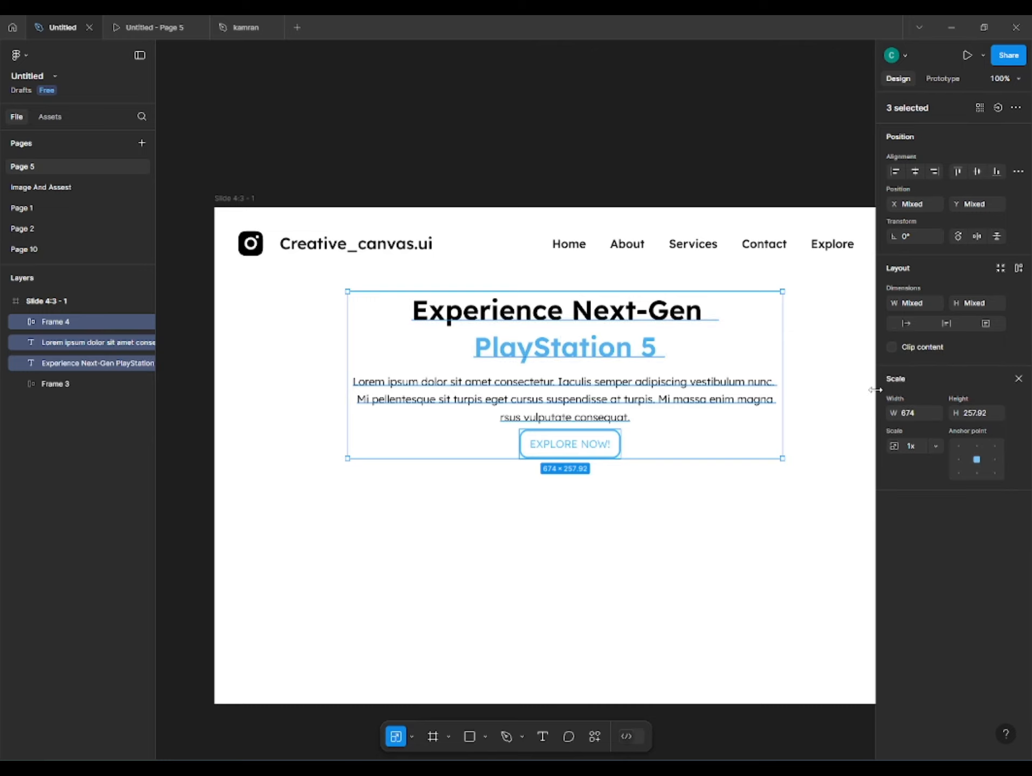
key("v")
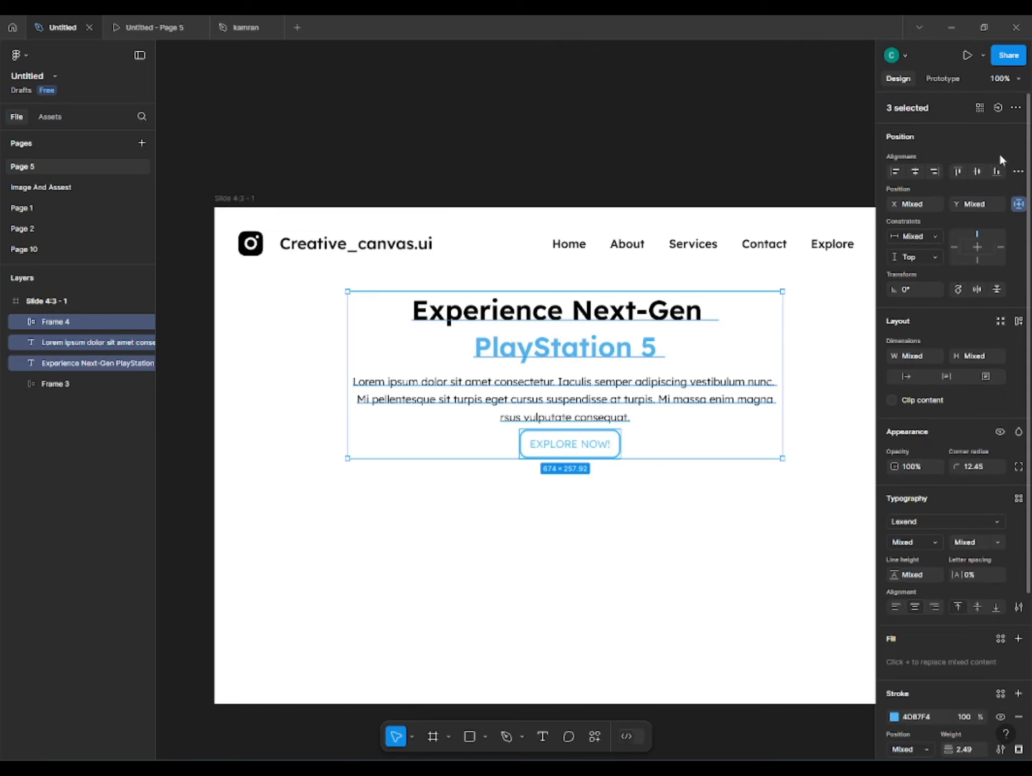
left_click(1018, 171)
left_click(917, 210)
left_click_drag(894, 409, 899, 409)
key("shift+Up")
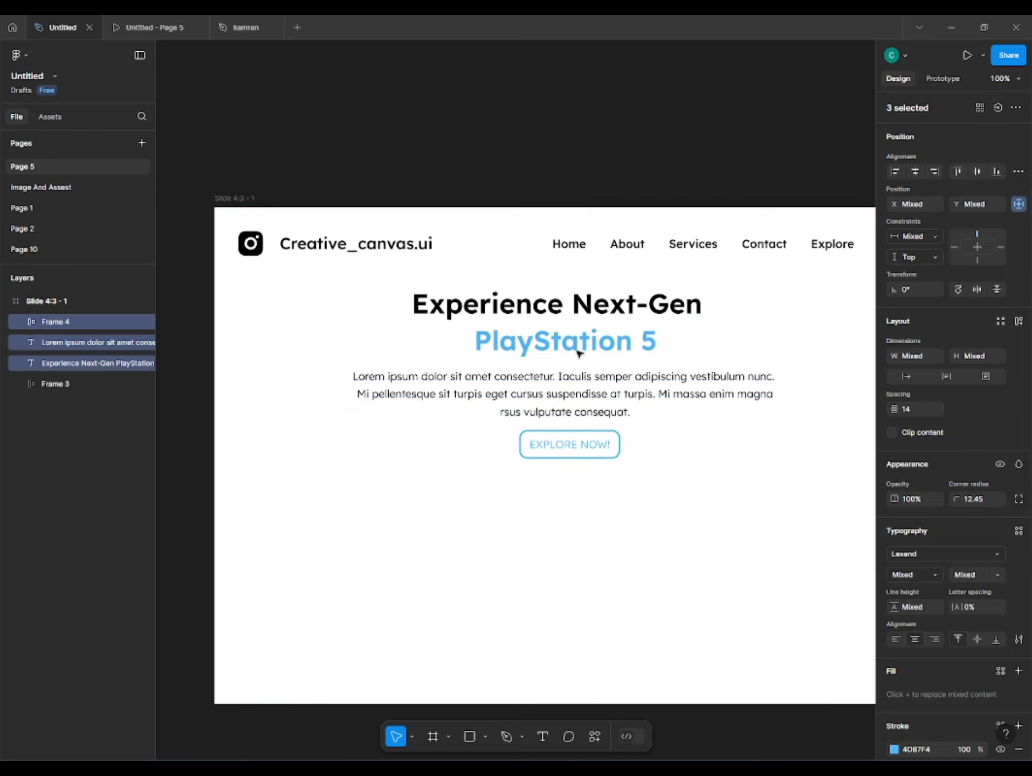
left_click(585, 498)
Recolour the blue PlayStation 5 heading text and the EXPLORE NOW! button's text and outline to black
left_click(583, 449)
left_click(581, 342, "shift")
scroll(1022, 697, "down", 5)
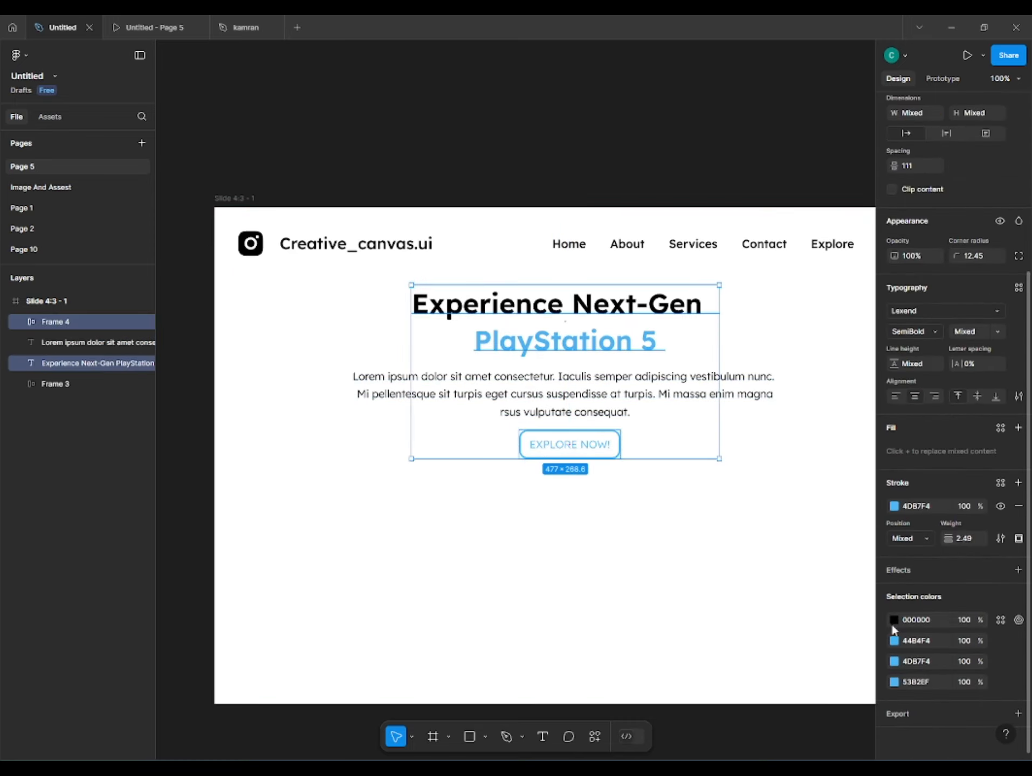
left_click(893, 619)
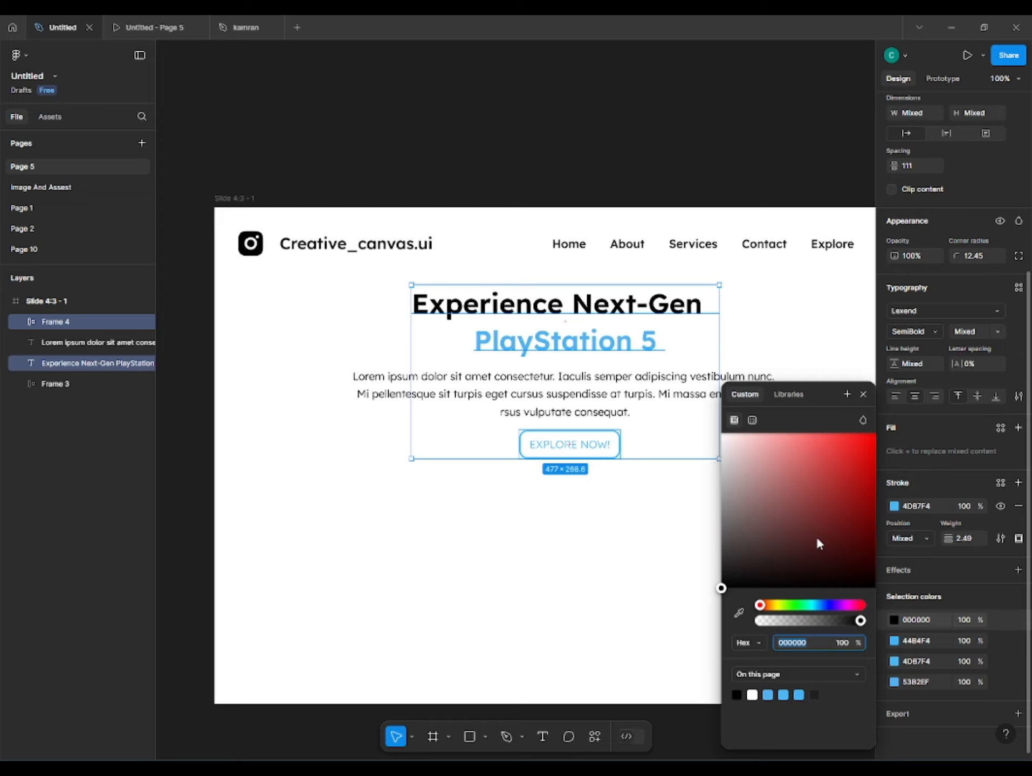
left_click(895, 662)
left_click_drag(835, 552, 916, 688)
left_click(894, 682)
left_click_drag(831, 553, 889, 603)
left_click(578, 531)
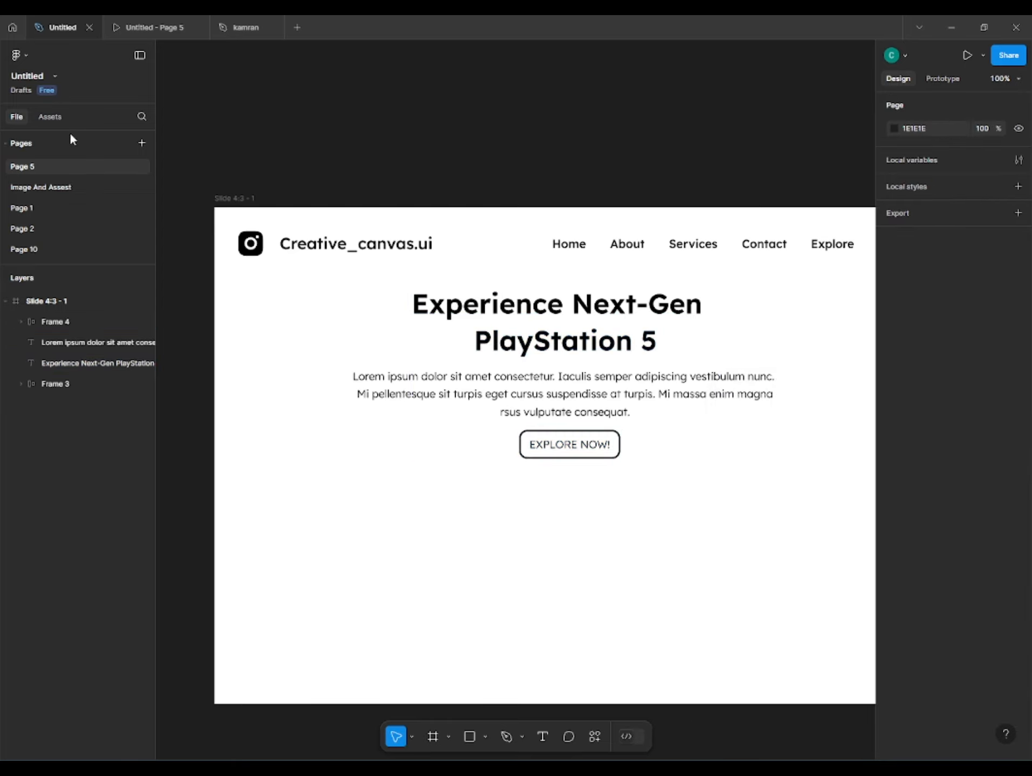
Copy the group of purple, blue and red controllers from the Image And Assest page to Page 5
left_click(41, 187)
left_click(206, 337)
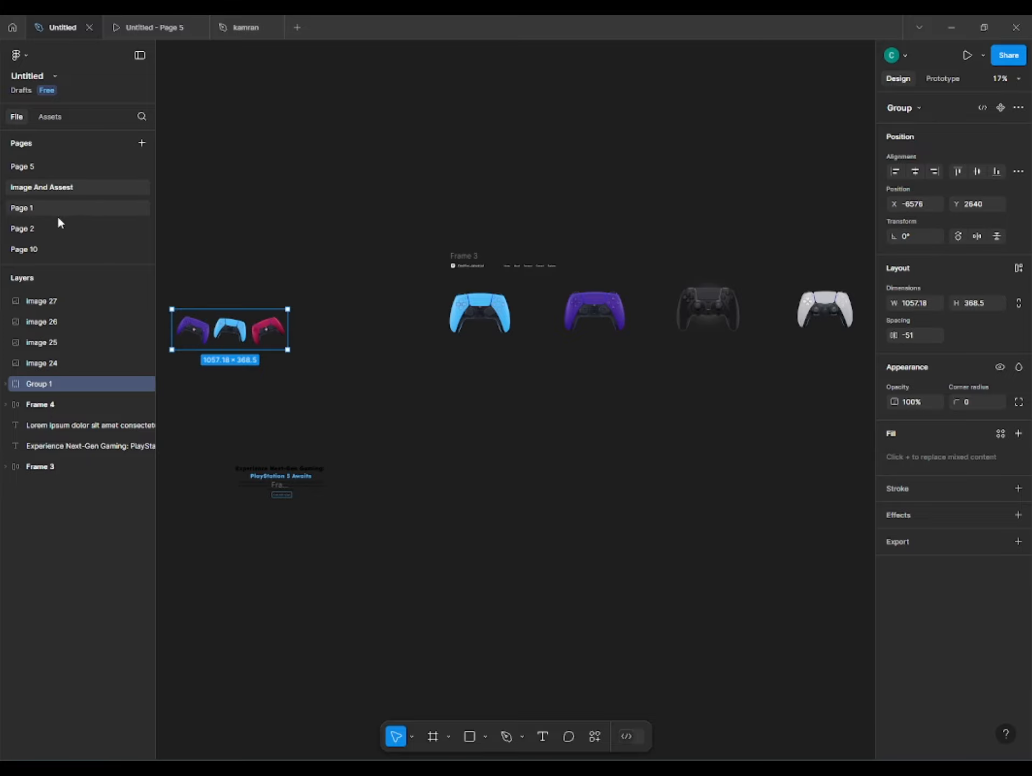
left_click(20, 169)
key("ctrl+v")
Place the controller group across the lower part of the slide and ungroup it into separate images
left_click_drag(494, 397, 548, 497)
scroll(551, 492, "down", 3)
scroll(551, 488, "right", 1)
scroll(528, 474, "down", 1)
key("ctrl+shift+g")
left_click(606, 640)
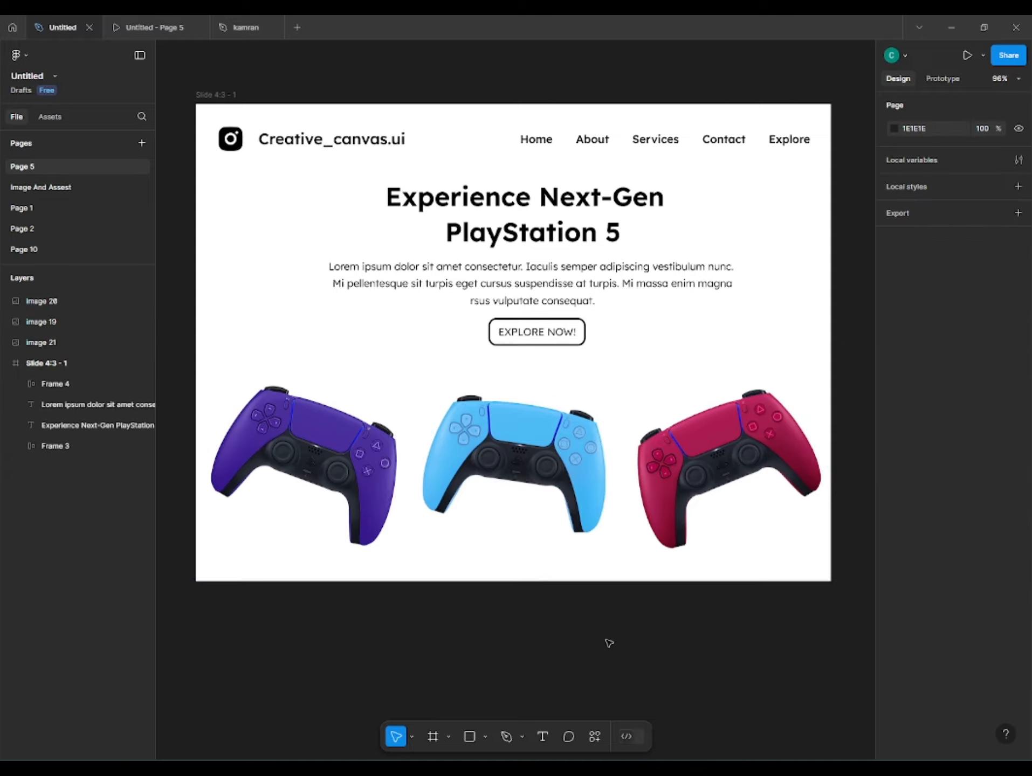
Nest the three controller images inside the Slide 4:3 - 1 frame in the layer order
scroll(553, 563, "down", 4)
left_click_drag(548, 565, 482, 525)
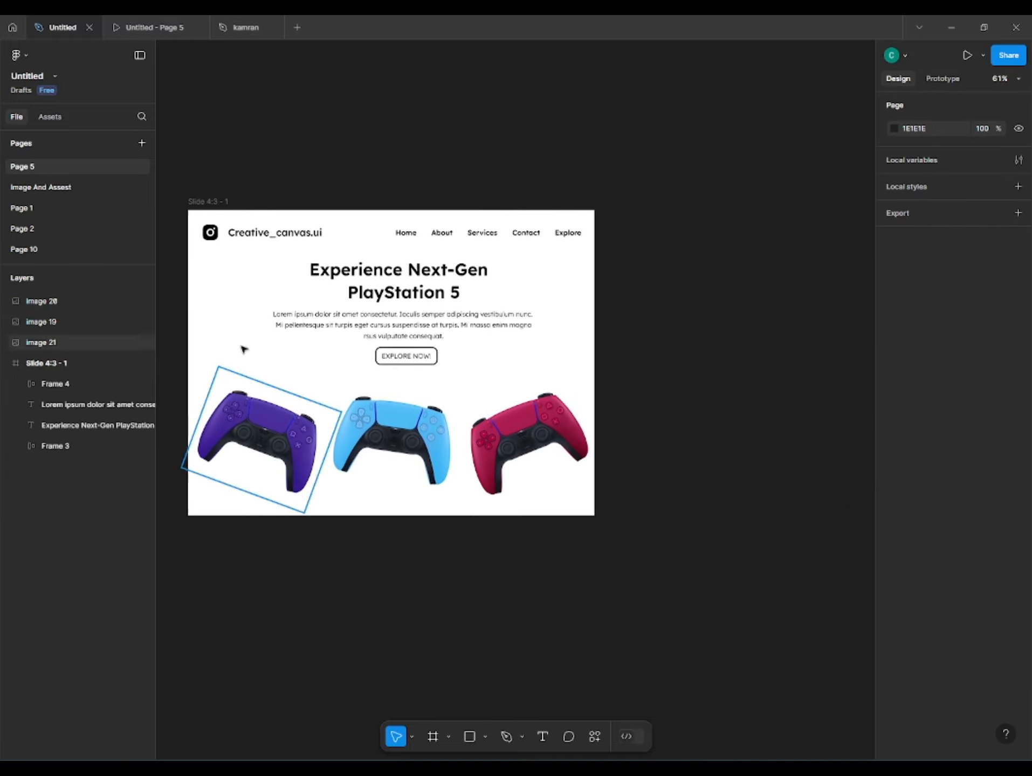
left_click_drag(226, 378, 189, 378)
key("ctrl+z")
left_click_drag(55, 362, 55, 364)
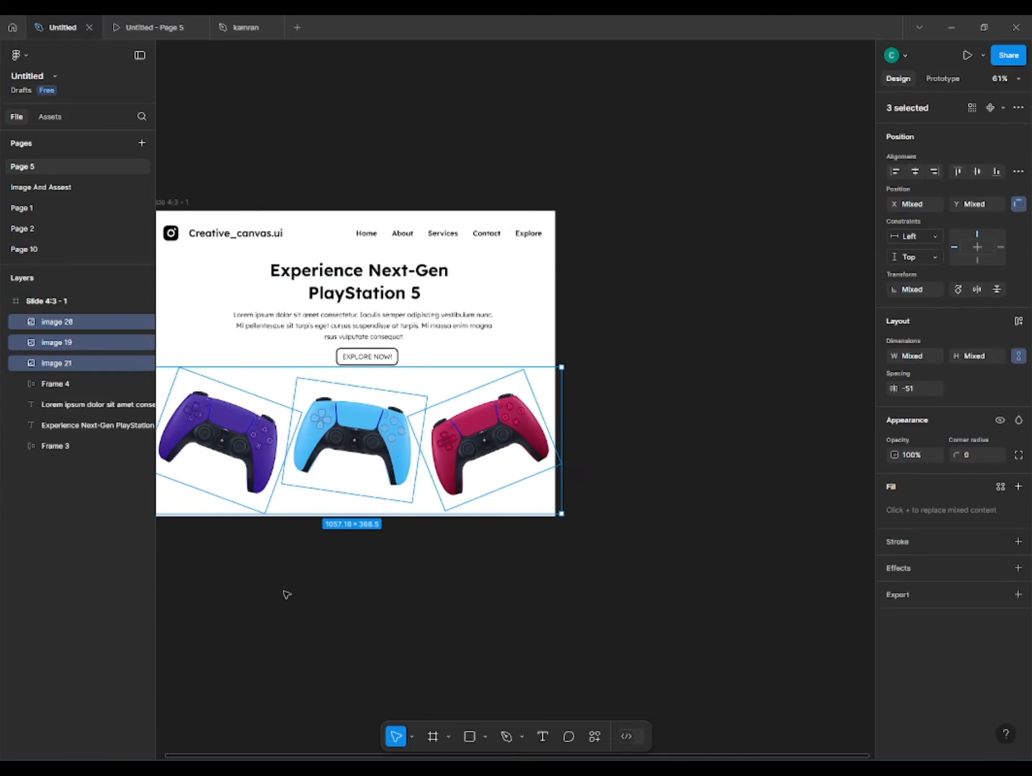
Duplicate the finished slide and place the copy beside the original
left_click_drag(286, 594, 376, 593)
left_click_drag(258, 202, 684, 168)
left_click_drag(673, 162, 527, 176)
Shrink the purple controller on the second slide to about 77 × 63, rotate it about 27° and place it below the blue controller
scroll(593, 324, "up", 3)
scroll(530, 394, "down", 2)
left_click(442, 396)
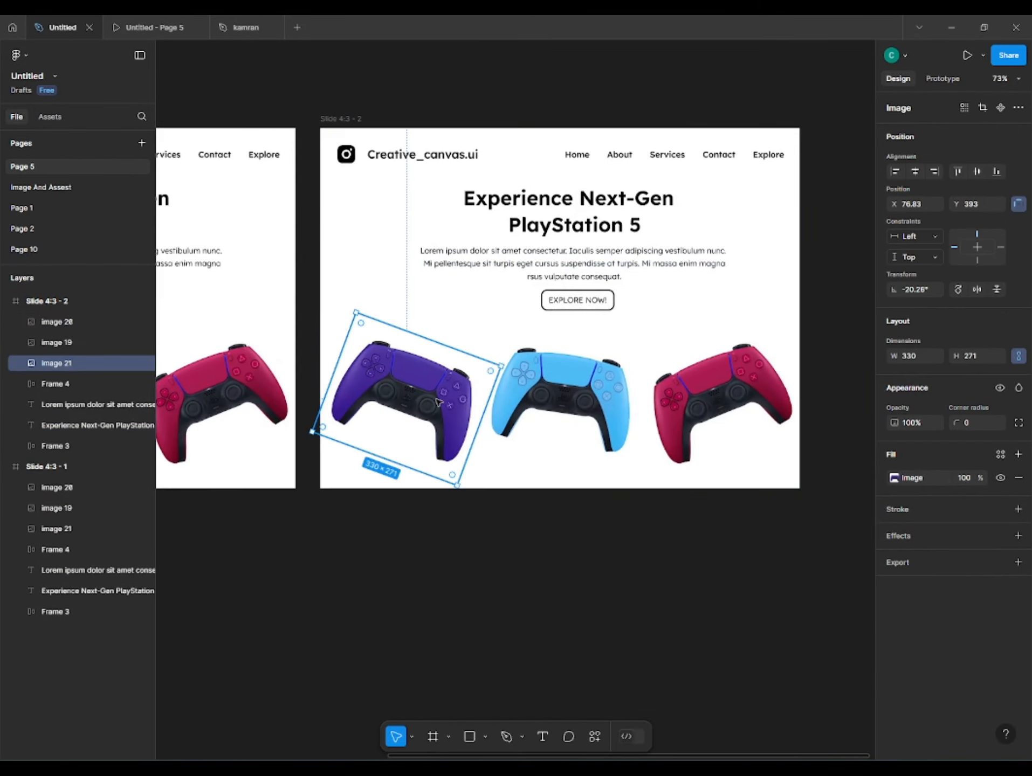
scroll(490, 380, "up", 3)
left_click_drag(495, 368, 589, 475)
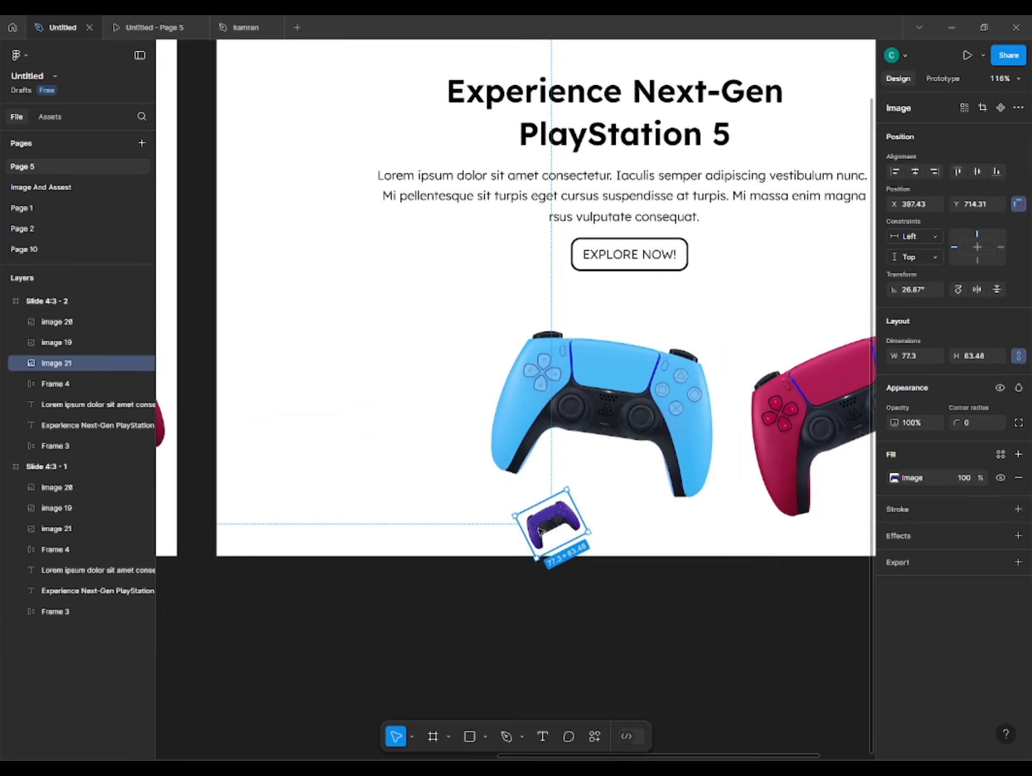
left_click_drag(540, 532, 553, 529)
Shrink and rotate the red controller beside the small purple one, and make both controllers fully transparent
scroll(780, 401, "right", 1)
left_click(780, 401)
scroll(780, 400, "right", 4)
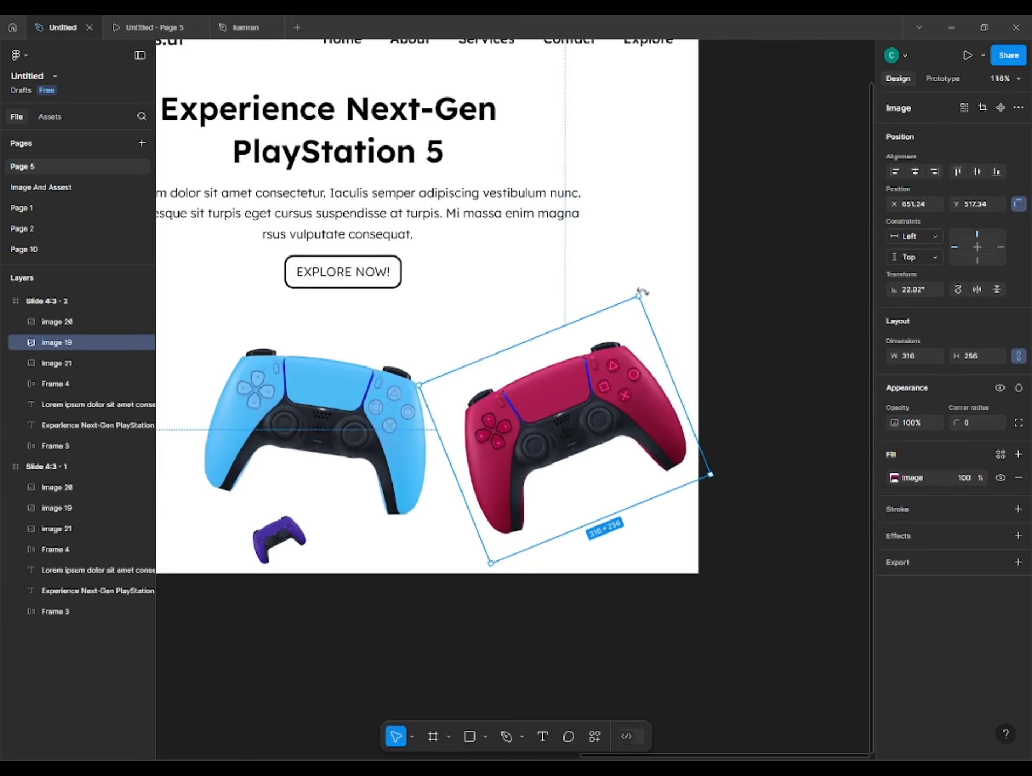
left_click_drag(643, 292, 326, 536)
left_click(279, 539, "shift")
left_click_drag(894, 455, 757, 468)
Set the blue controller's rotation to 0° and enlarge it to about 493 × 401
left_click(410, 420)
left_click_drag(899, 294, 888, 296)
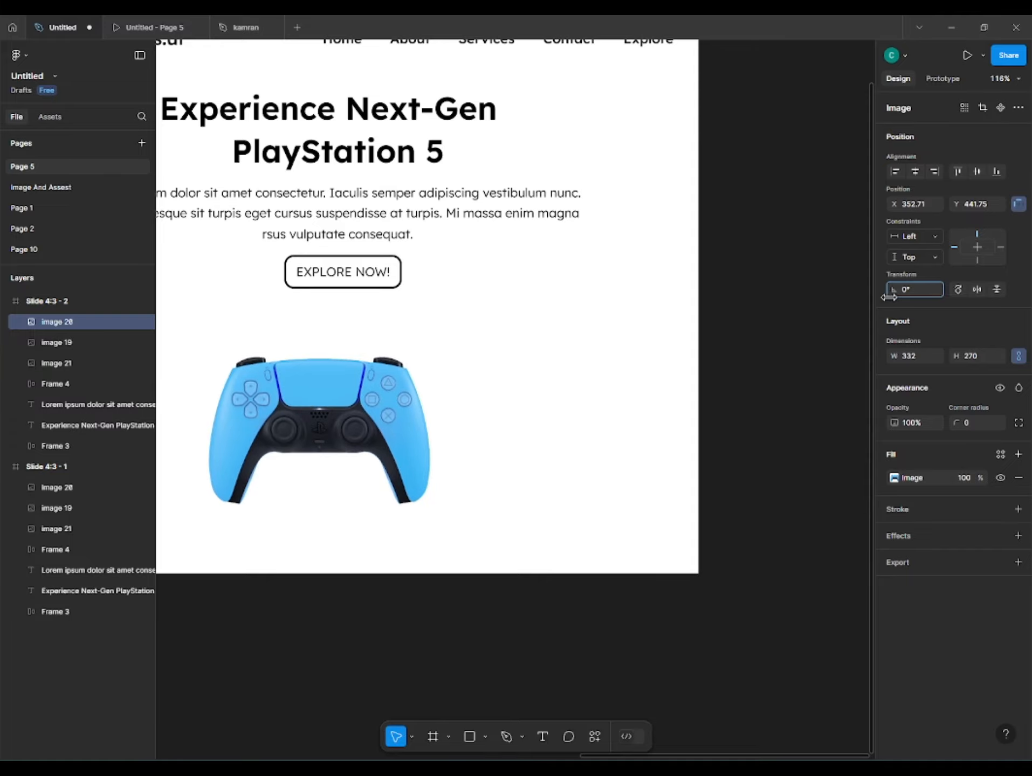
left_click_drag(442, 330, 502, 281)
scroll(502, 281, "left", 3)
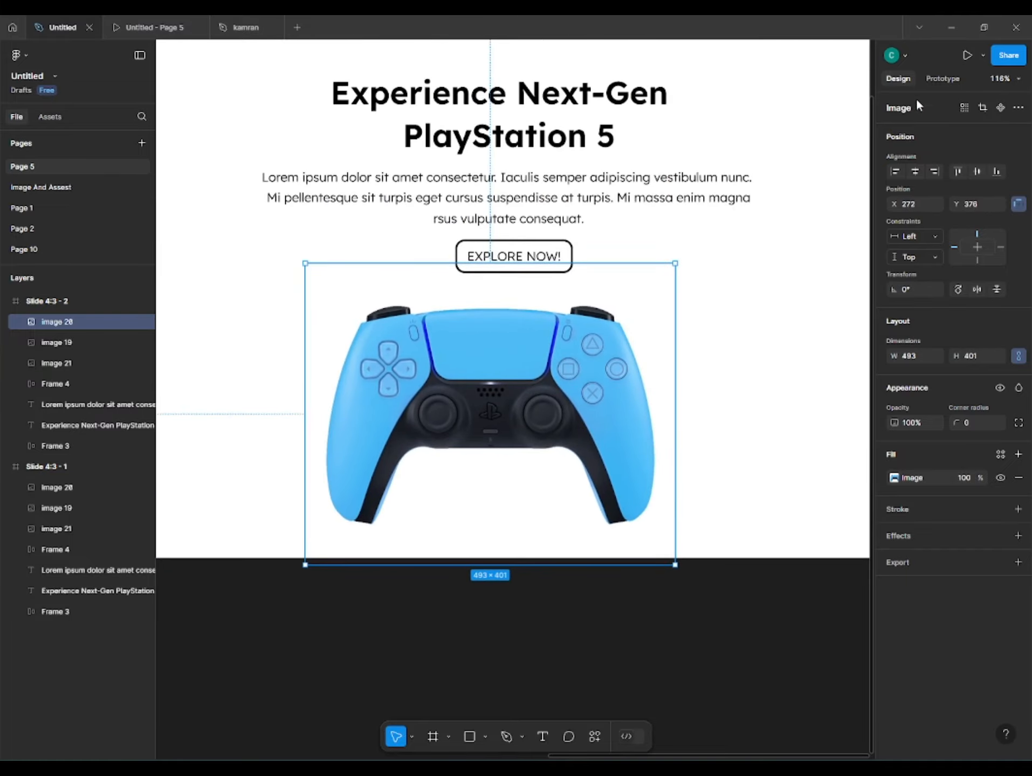
Centre the blue controller horizontally on the second slide
left_click(915, 172)
scroll(518, 364, "down", 3)
left_click_drag(518, 364, 522, 389)
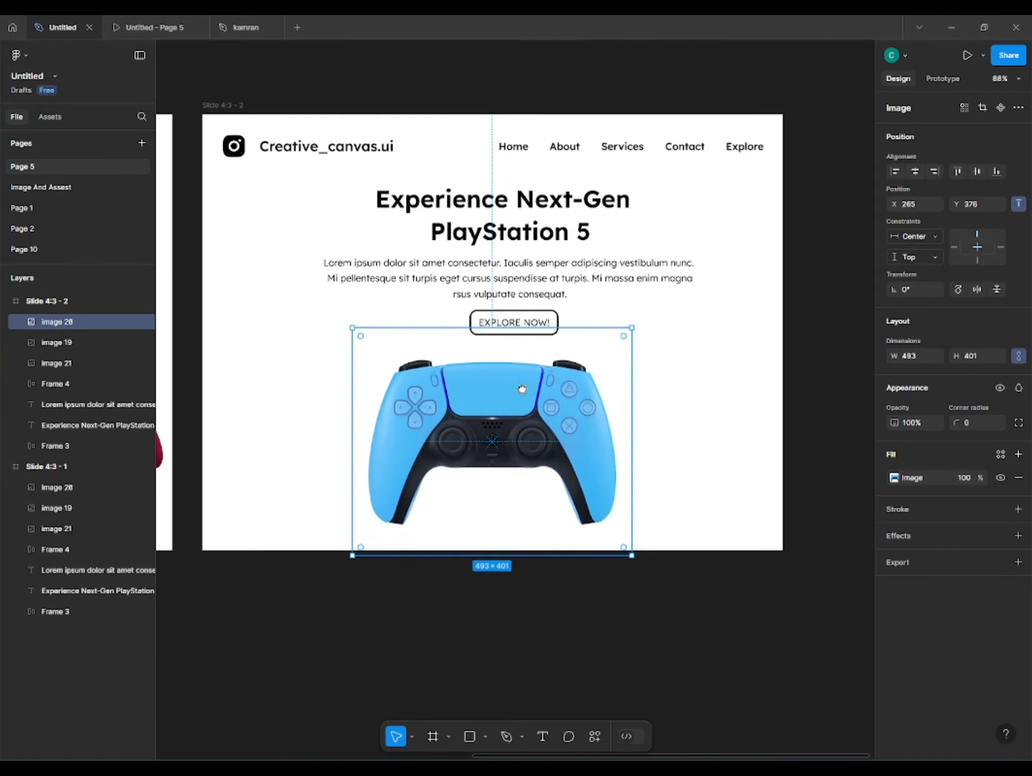
Group the heading, paragraph and EXPLORE NOW! button, centre them horizontally on the second slide and ungroup them
left_click(543, 264)
left_click(543, 232, "shift")
left_click(549, 329, "shift")
key("ctrl+z")
left_click(541, 315, "shift")
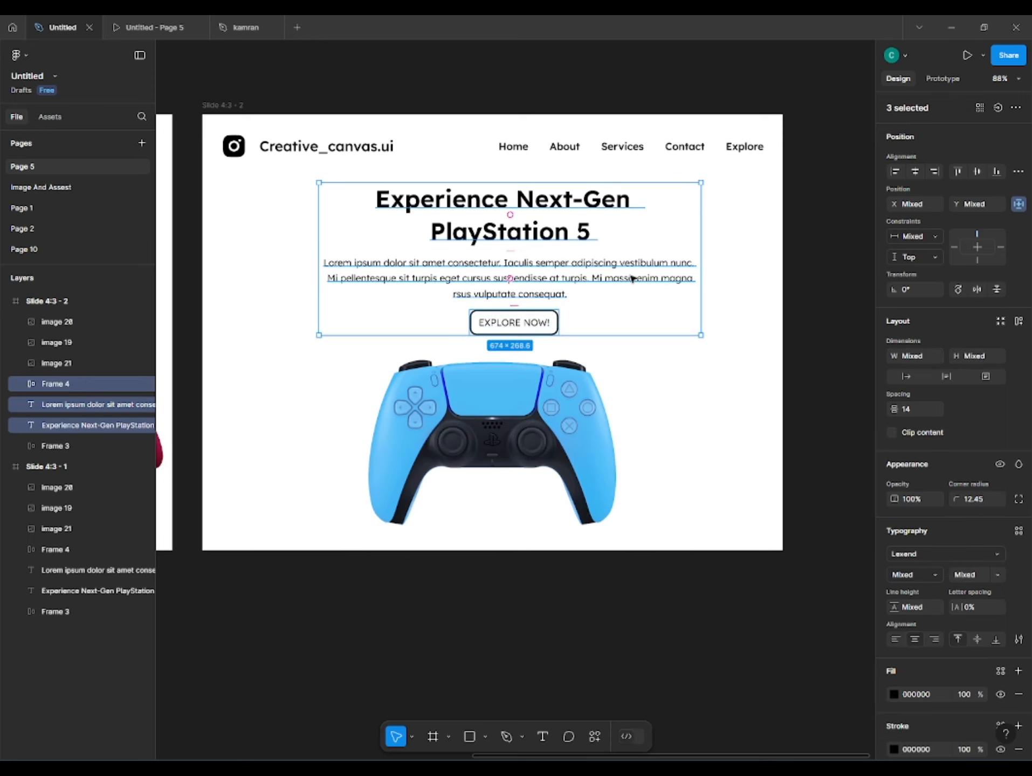
key("ctrl+g")
left_click(915, 171)
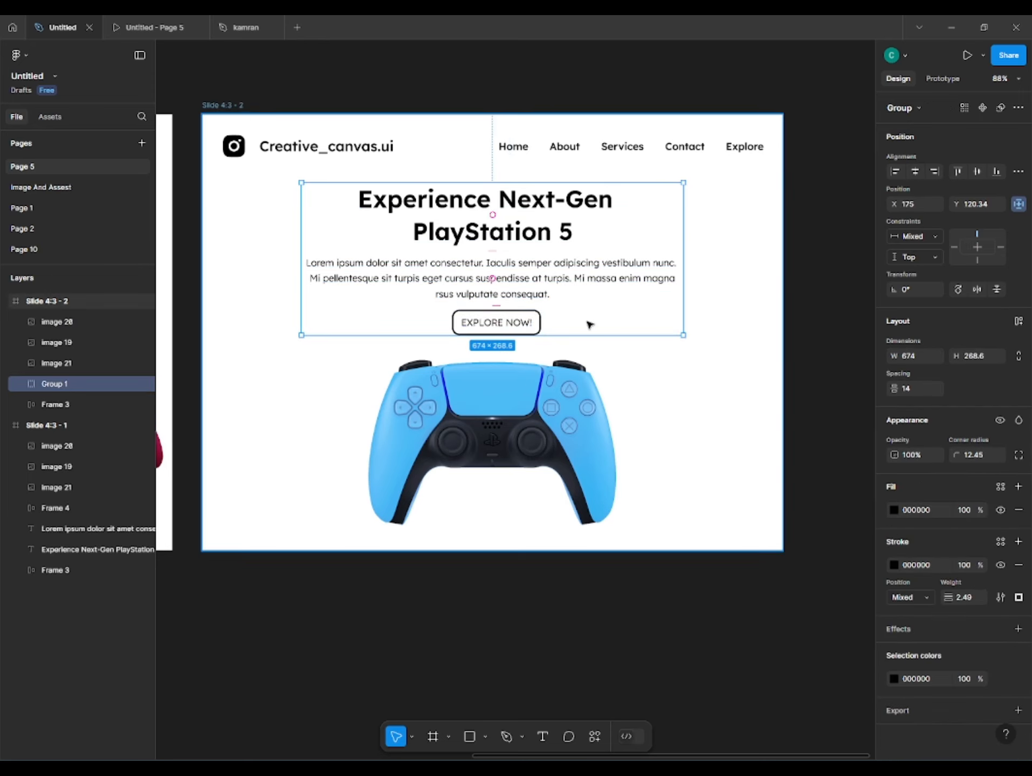
key("ctrl+shift+g")
Scale the second slide's text block up to about 776 × 309 and the blue controller to about 611 × 497
key("k")
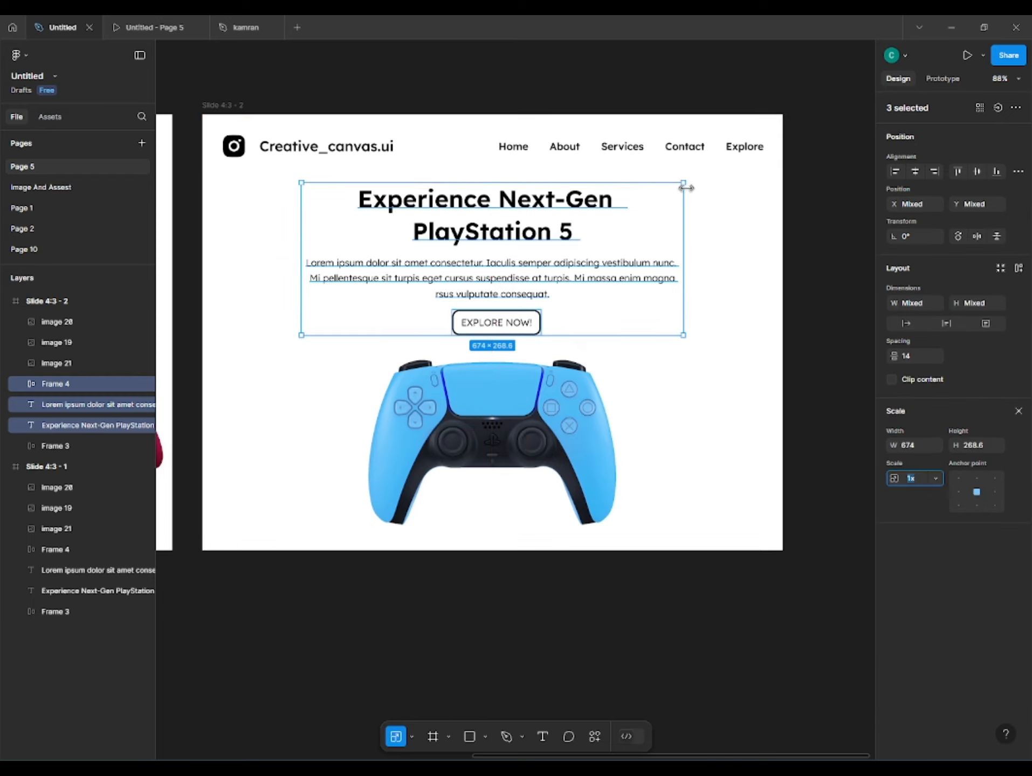
left_click_drag(686, 179, 698, 171)
left_click(422, 459)
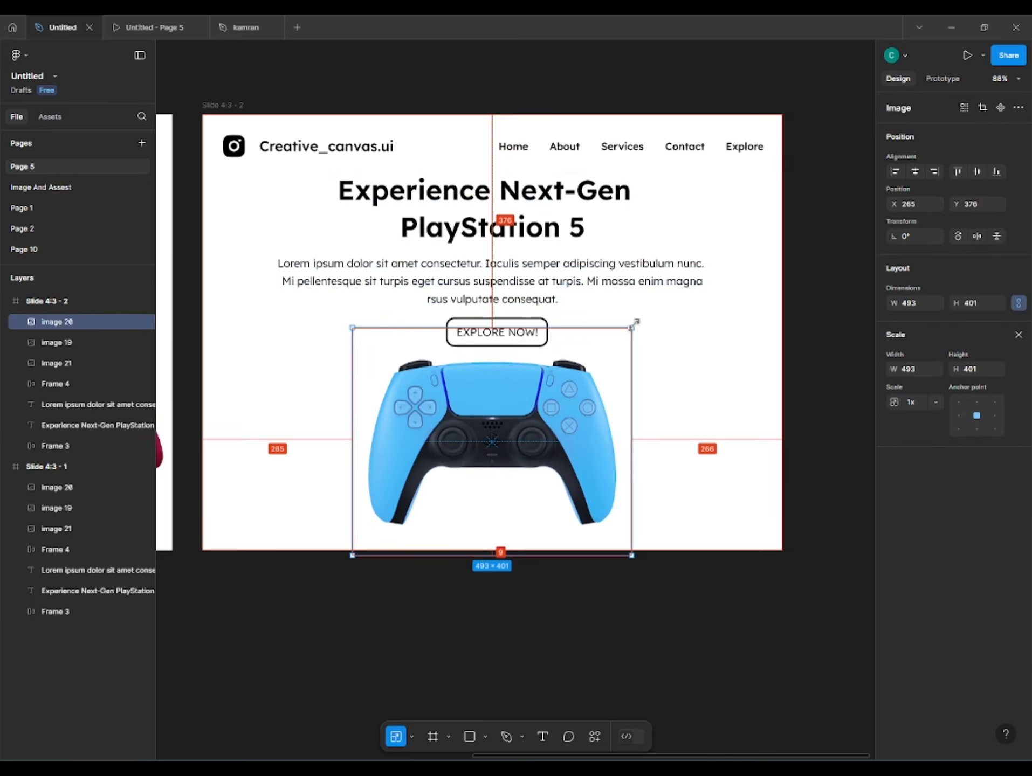
left_click_drag(634, 327, 658, 328)
left_click(730, 615)
Duplicate the second slide and place the copy beside it as the third slide
scroll(730, 615, "down", 3)
left_click_drag(474, 545, 453, 555)
left_click_drag(311, 198, 698, 194)
left_click_drag(717, 141, 398, 150)
left_click(398, 149)
scroll(456, 341, "up", 5)
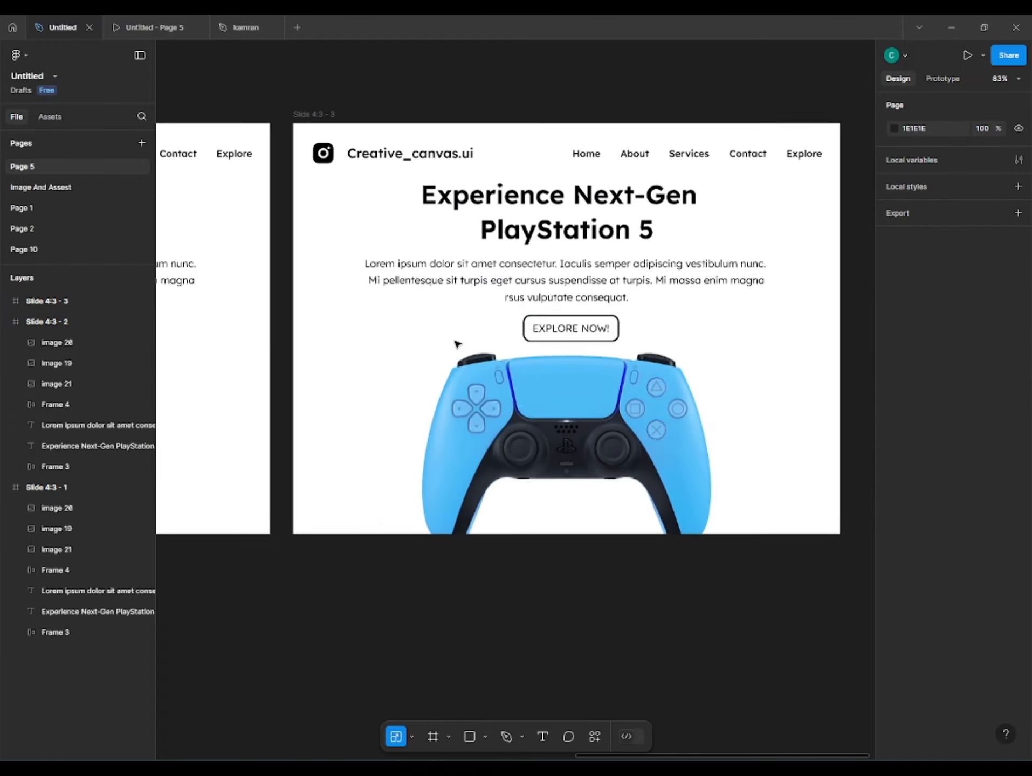
Crop the empty margins of the third slide's blue controller image to about 540 × 440, keeping the controller's size
left_click_drag(416, 330, 402, 293)
left_click(509, 425)
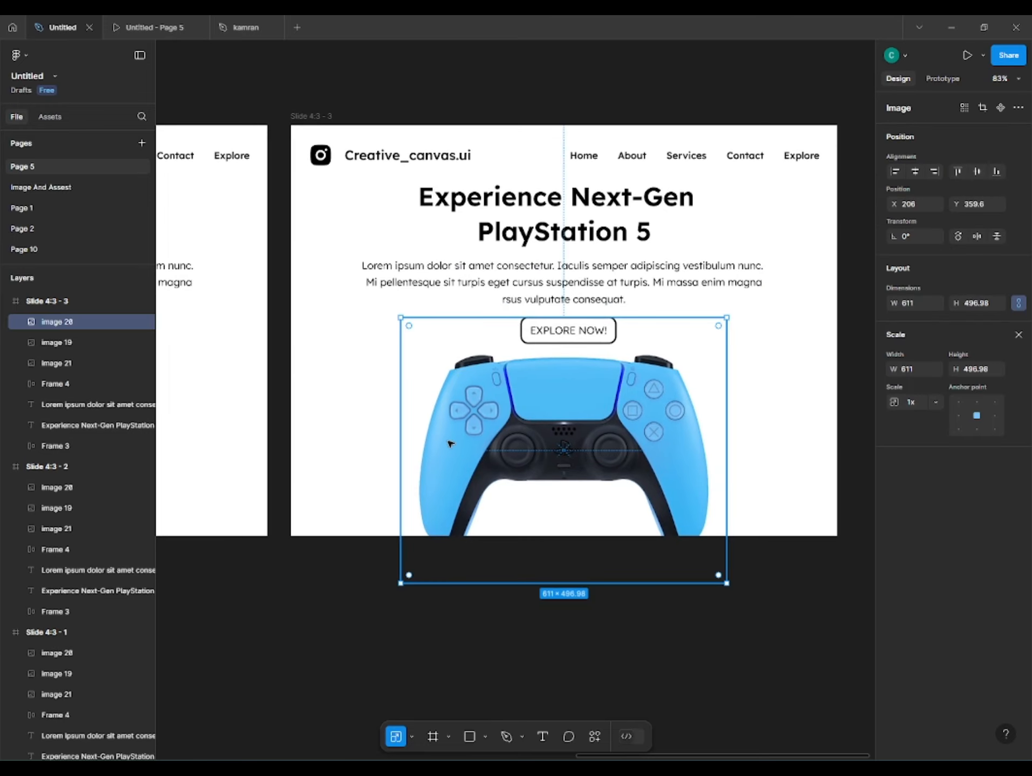
left_click(562, 285)
left_click(561, 234, "shift")
left_click(540, 329, "shift")
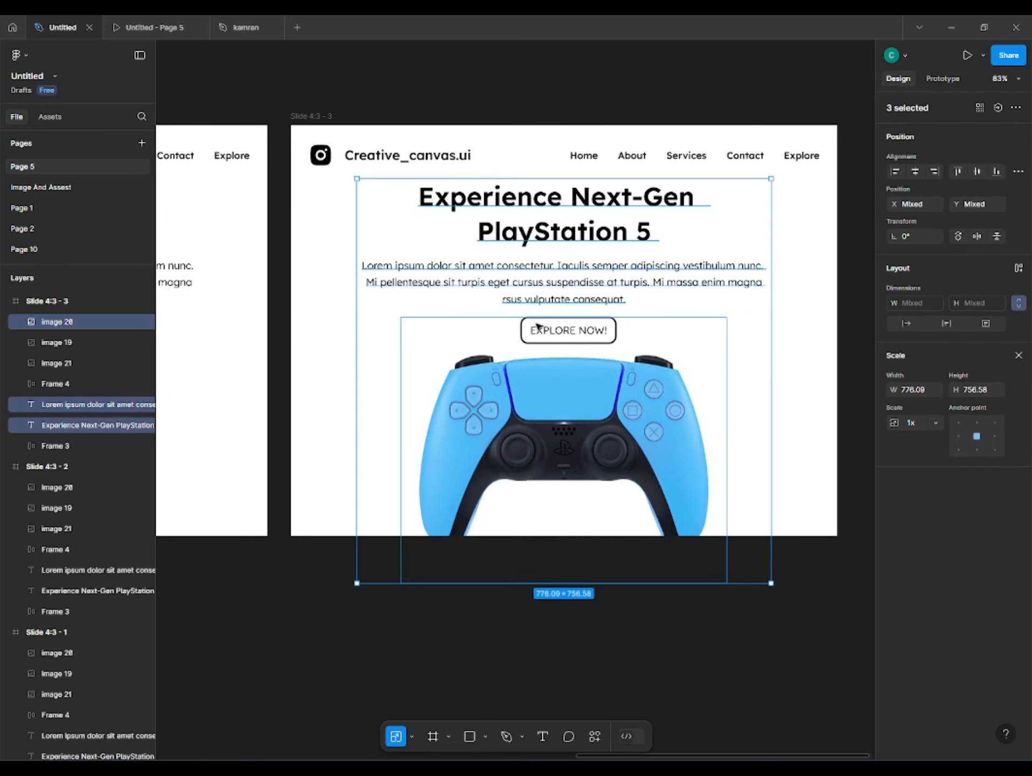
left_click(555, 330, "shift")
left_click(557, 351)
left_click_drag(478, 318, 478, 348)
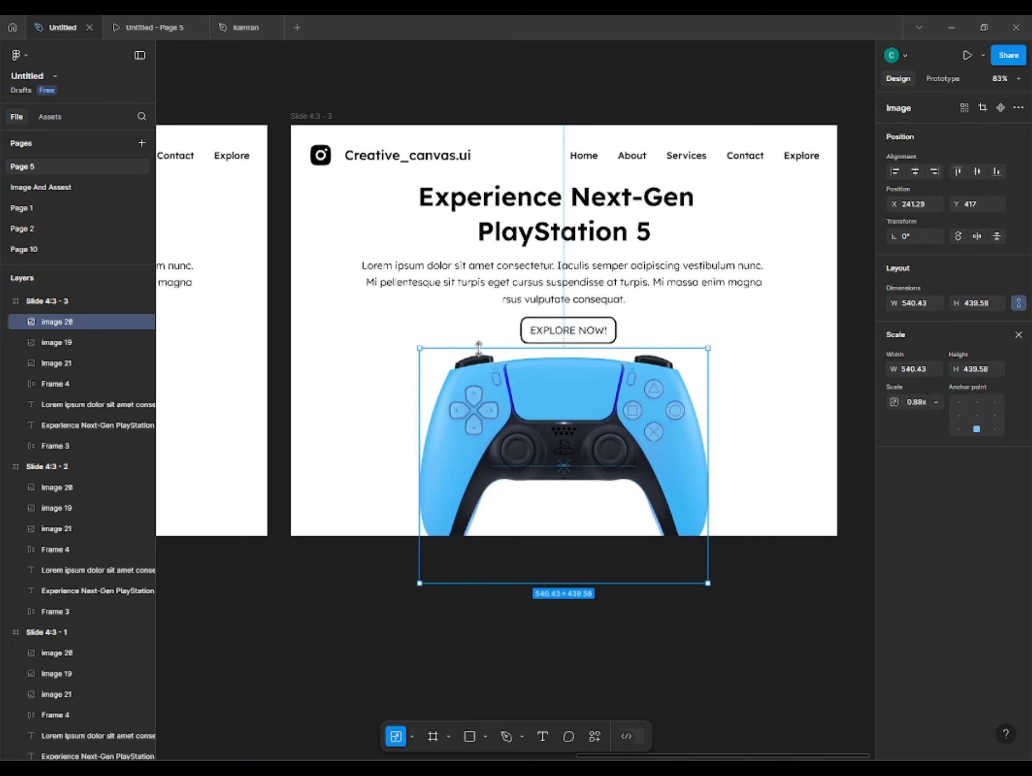
Left-align the third slide's heading, paragraph and button, including their text, and move them to the slide's left margin
left_click(570, 331)
left_click(561, 283, "shift")
left_click(559, 246, "shift")
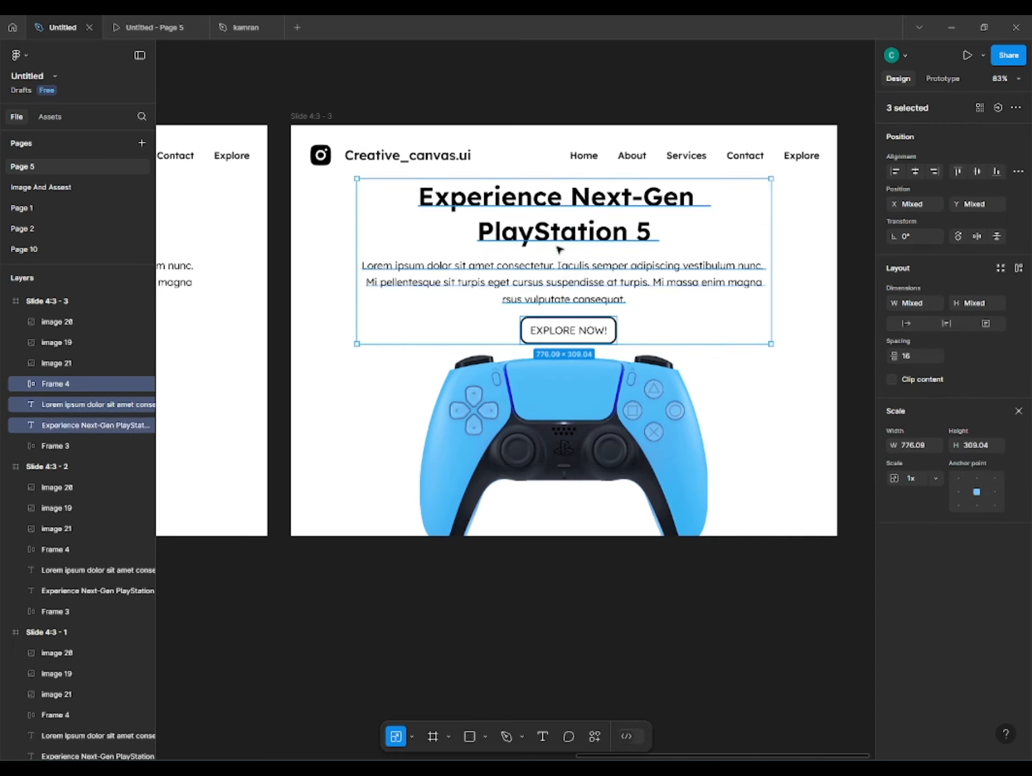
key("v")
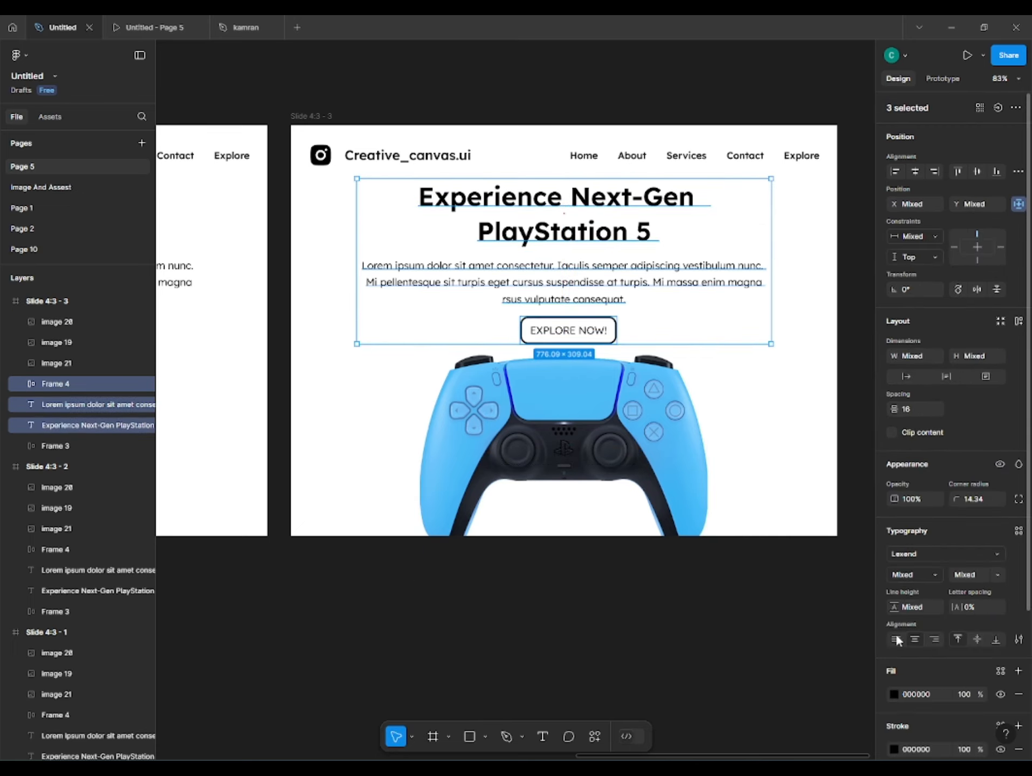
left_click(895, 172)
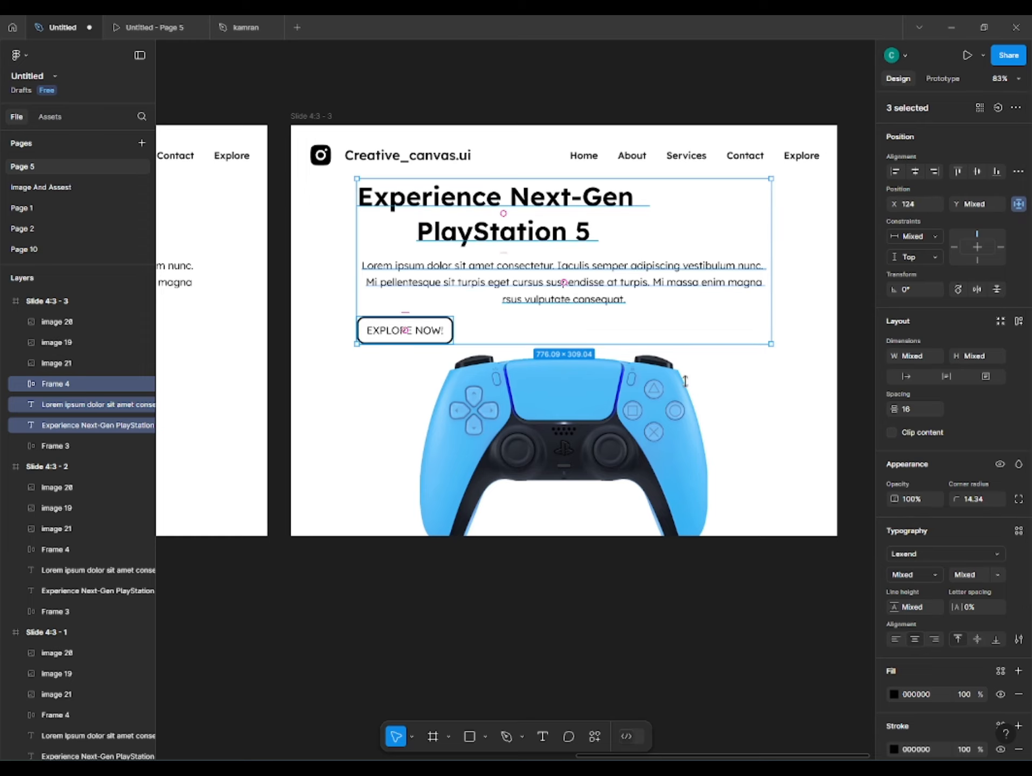
left_click(895, 640)
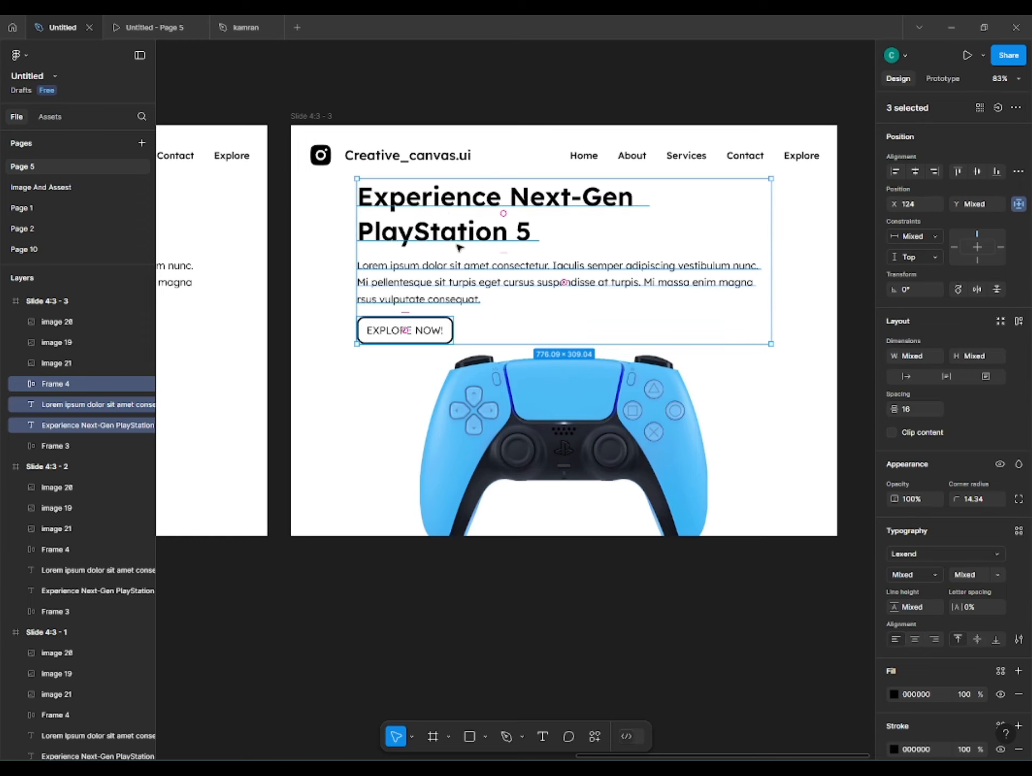
left_click_drag(488, 293, 440, 315)
Move the blue controller to the right half of the third slide, beside the text block
left_click(440, 445)
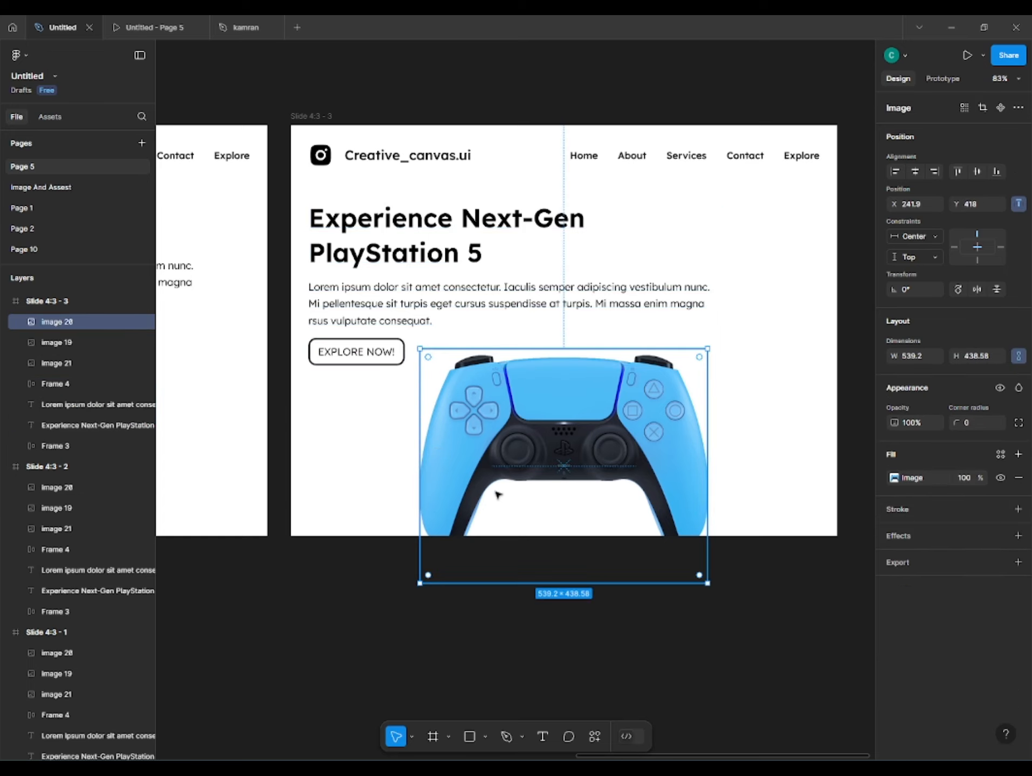
left_click_drag(433, 488, 609, 386)
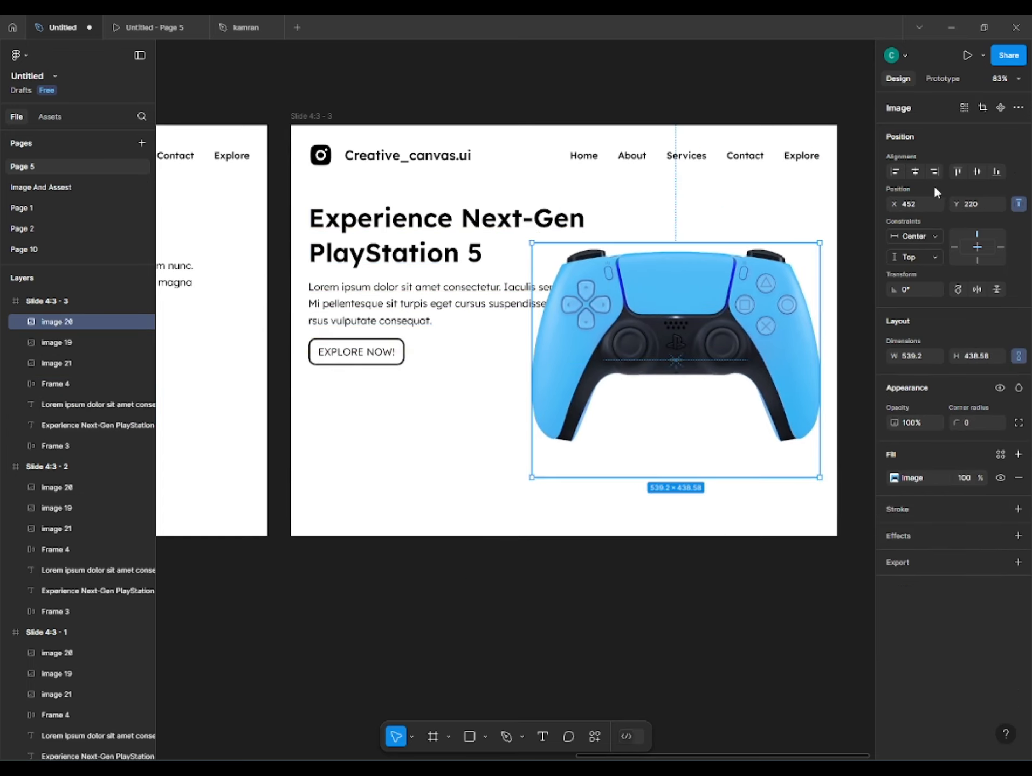
left_click(977, 171)
left_click_drag(649, 276, 647, 309)
Set the third slide's paragraph to font size 16 and narrow its text box to about 435
left_click(409, 302)
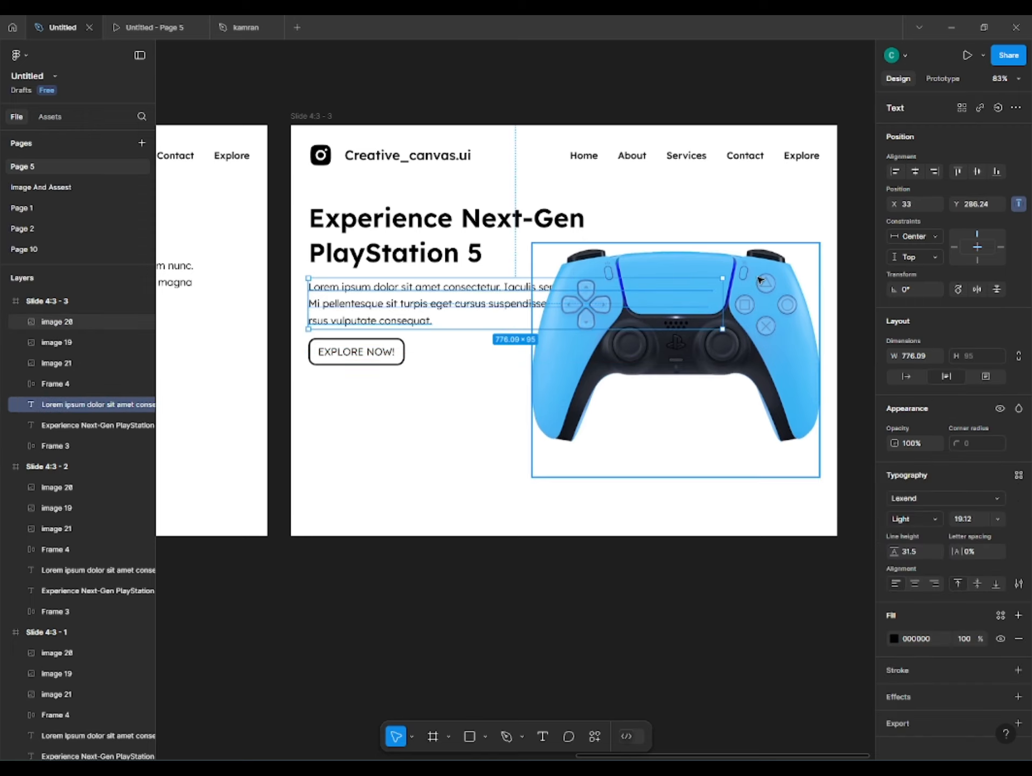
left_click(997, 518)
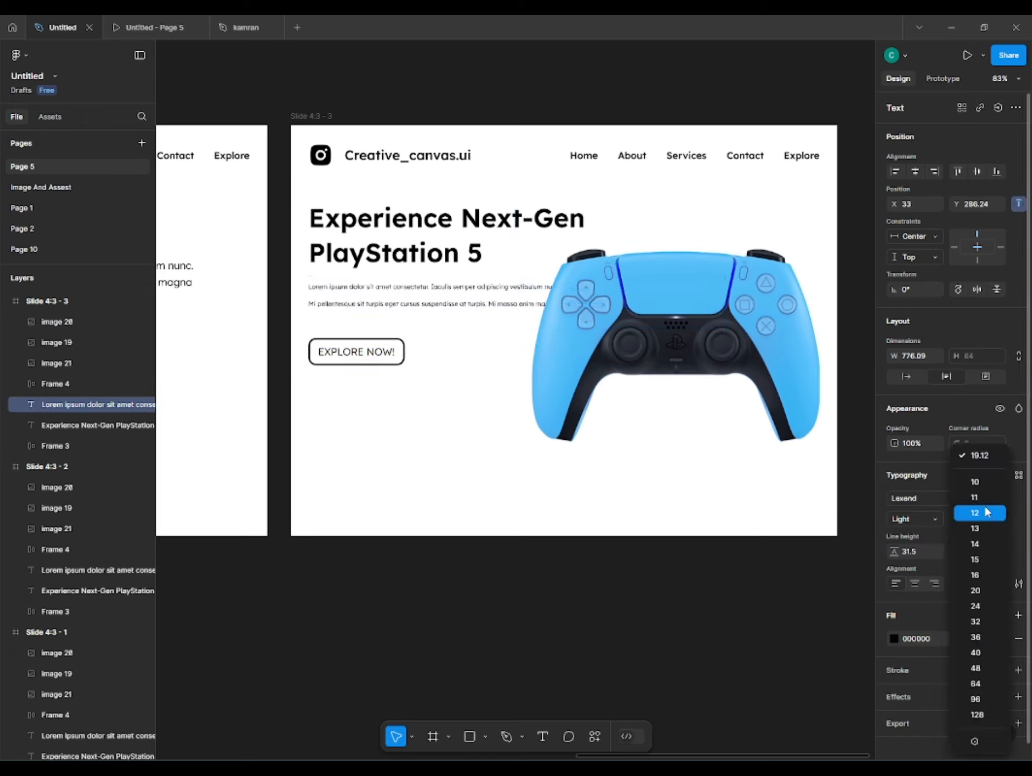
left_click(962, 575)
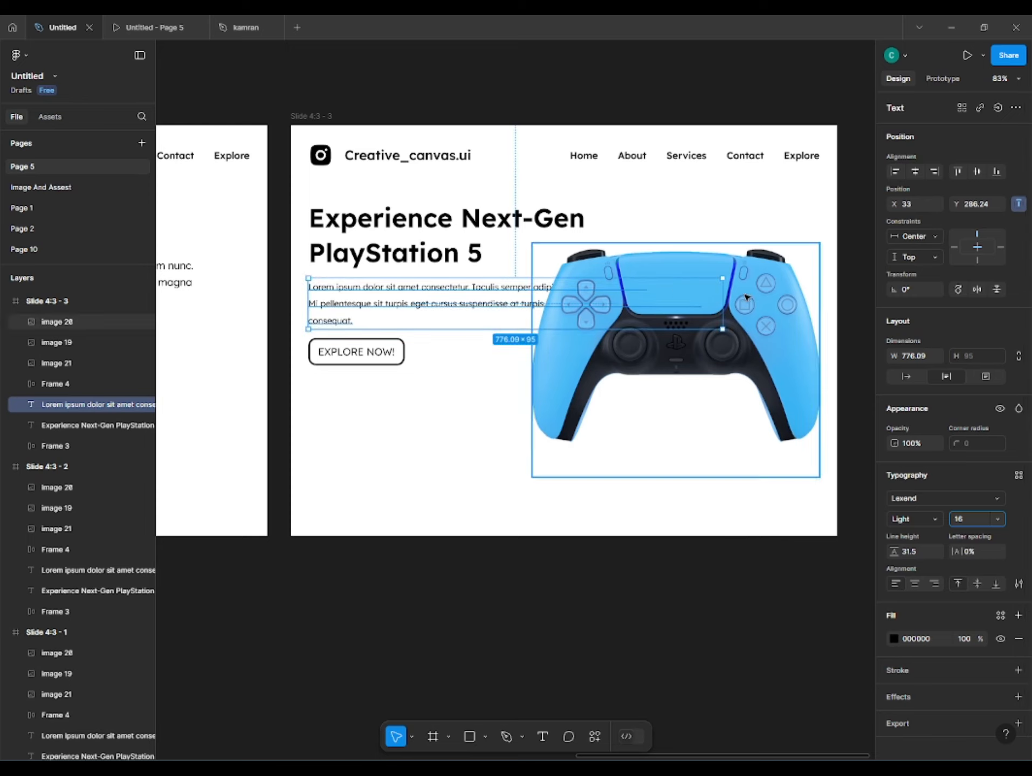
left_click_drag(727, 310, 386, 321)
Shorten the paragraph so it fits two lines and ends with "Mi pellentesque sit"
double_click(527, 334)
key("BackSpace")
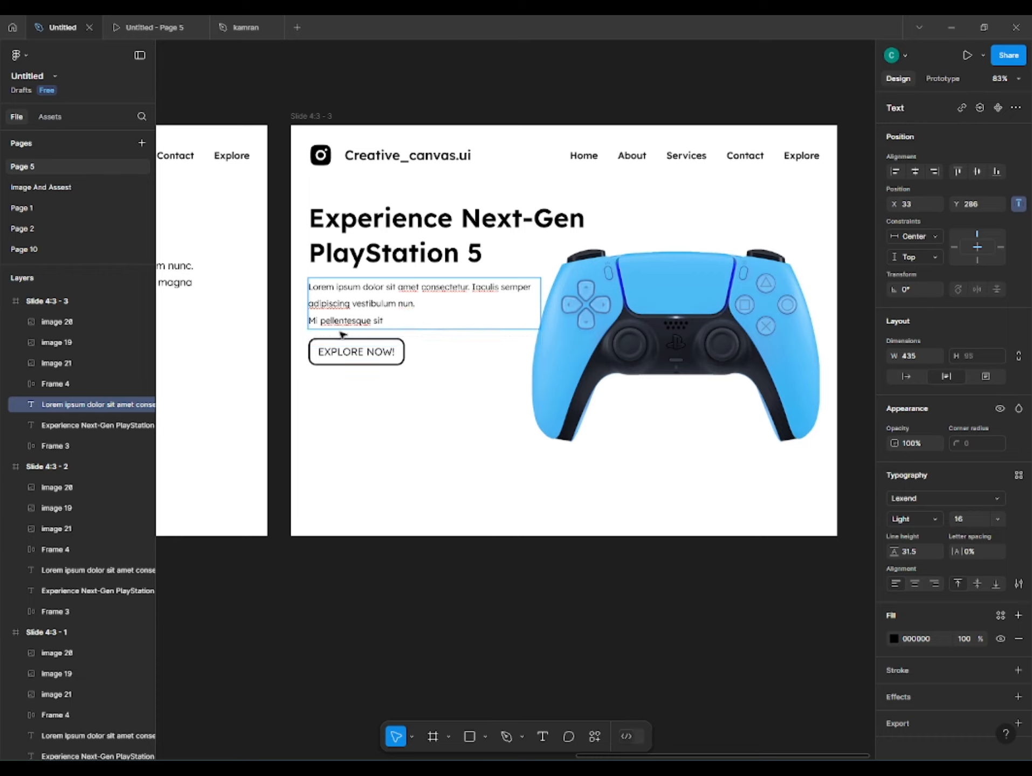
left_click(447, 389)
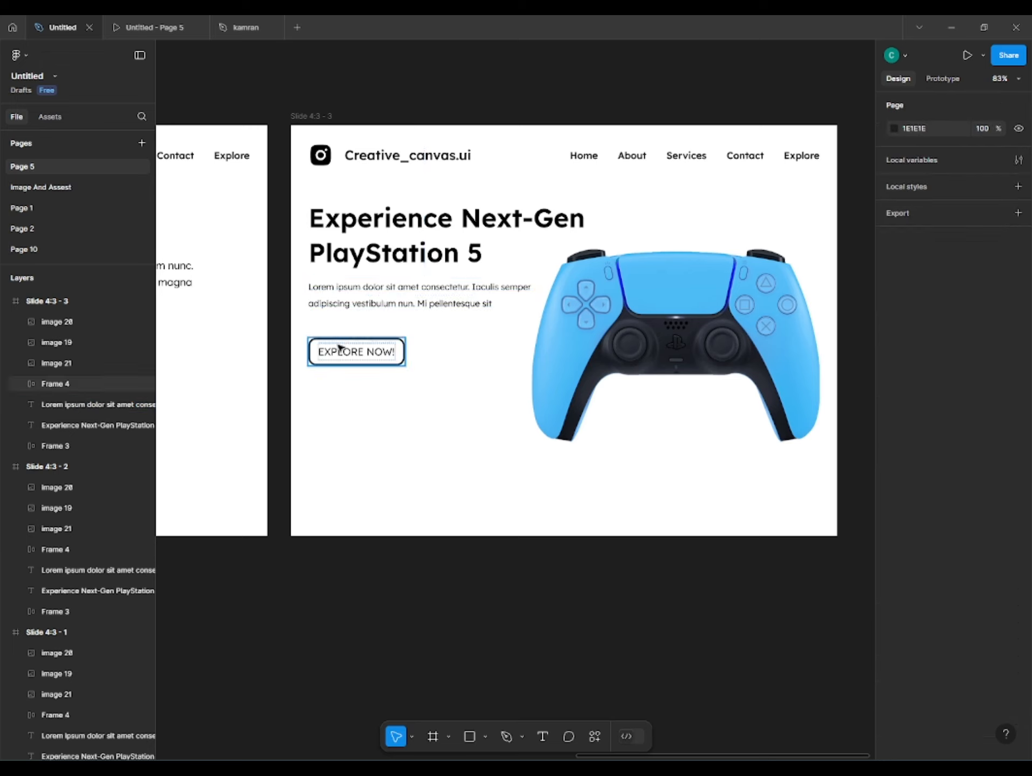
Change the third slide's button label to "ADD TO CART!"
left_click(338, 352)
left_click(343, 356)
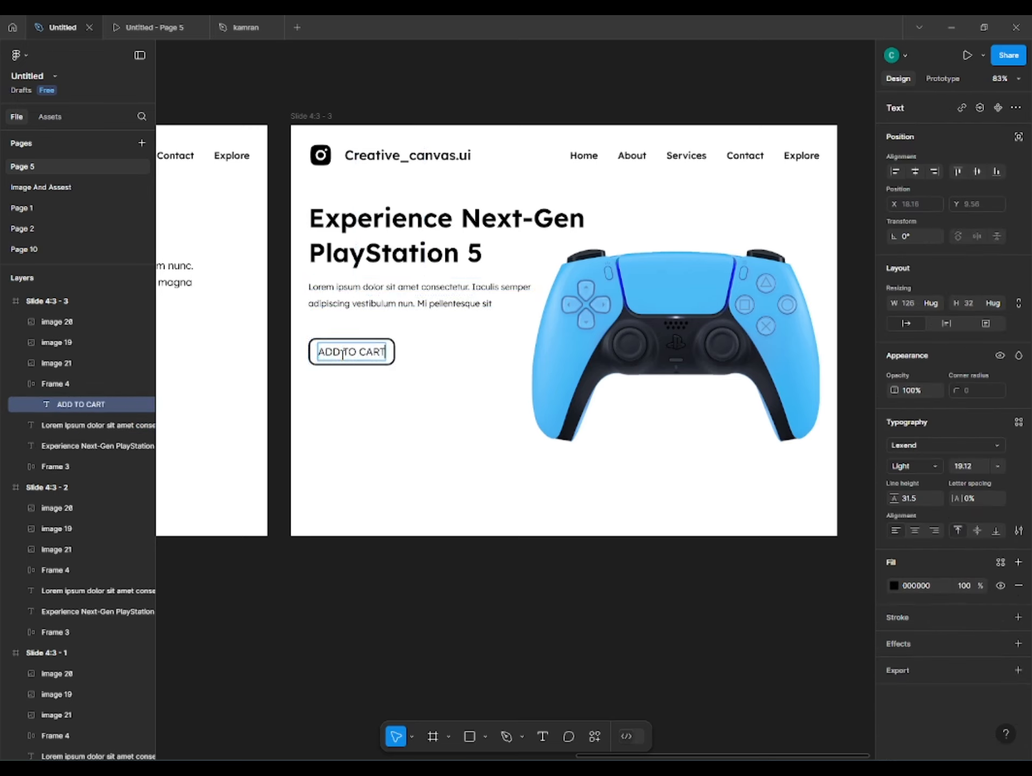
left_click(399, 394)
Change the ADD TO CART! button's stroke colour to light grey DEDEDE
left_click(345, 352)
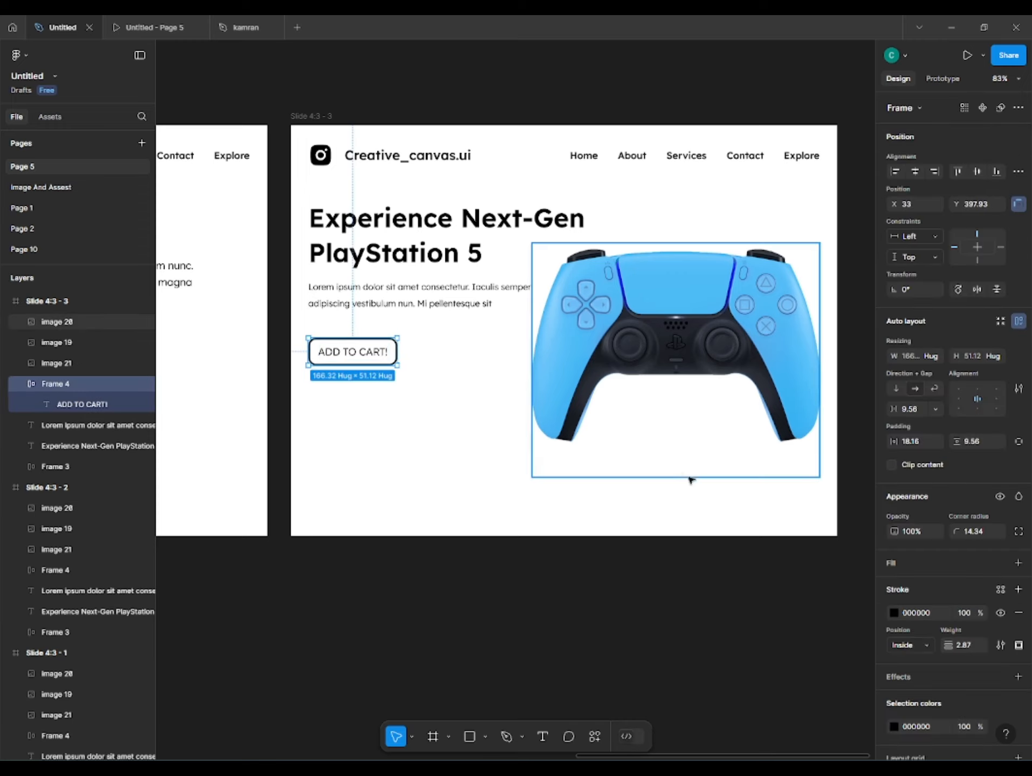
left_click(897, 614)
left_click_drag(721, 589, 720, 525)
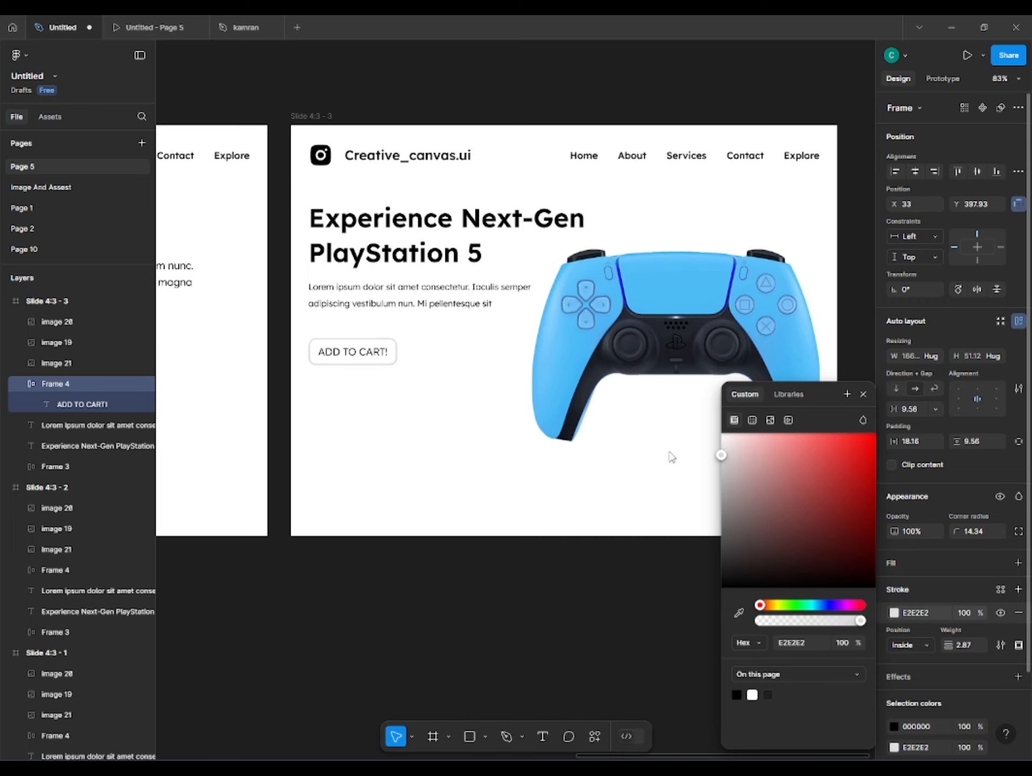
left_click_drag(664, 445, 660, 463)
left_click(270, 515)
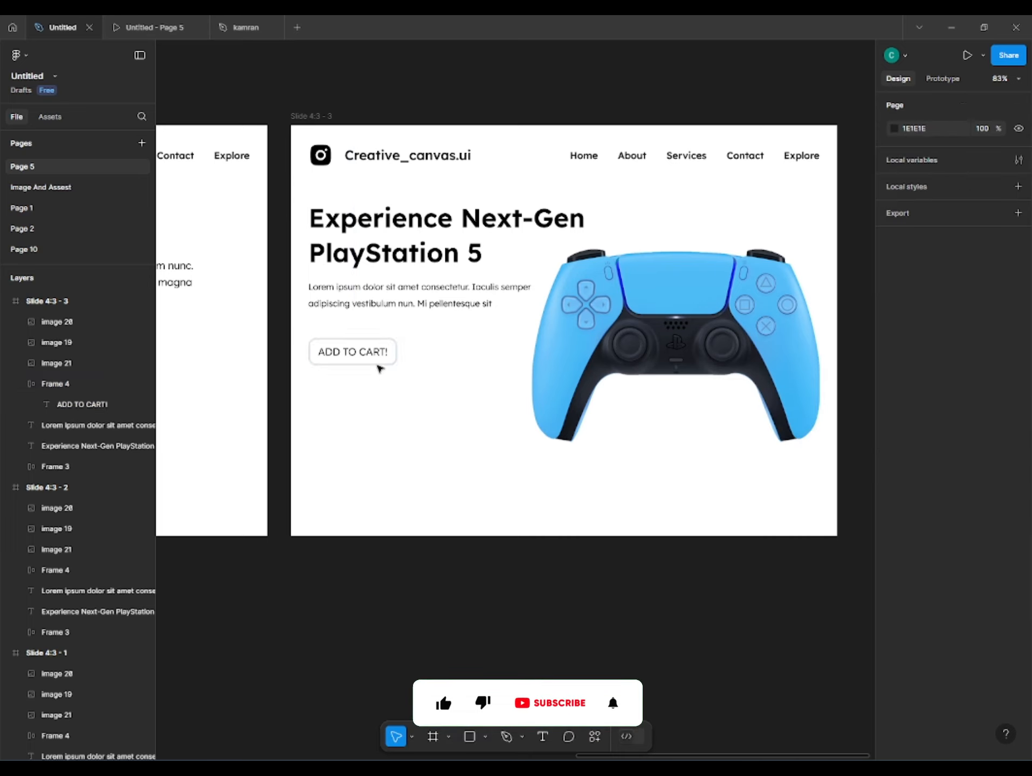
Distribute the third slide's heading, paragraph and button evenly with a vertical spacing of 12
left_click(376, 360)
left_click(373, 289, "shift")
left_click(377, 248, "shift")
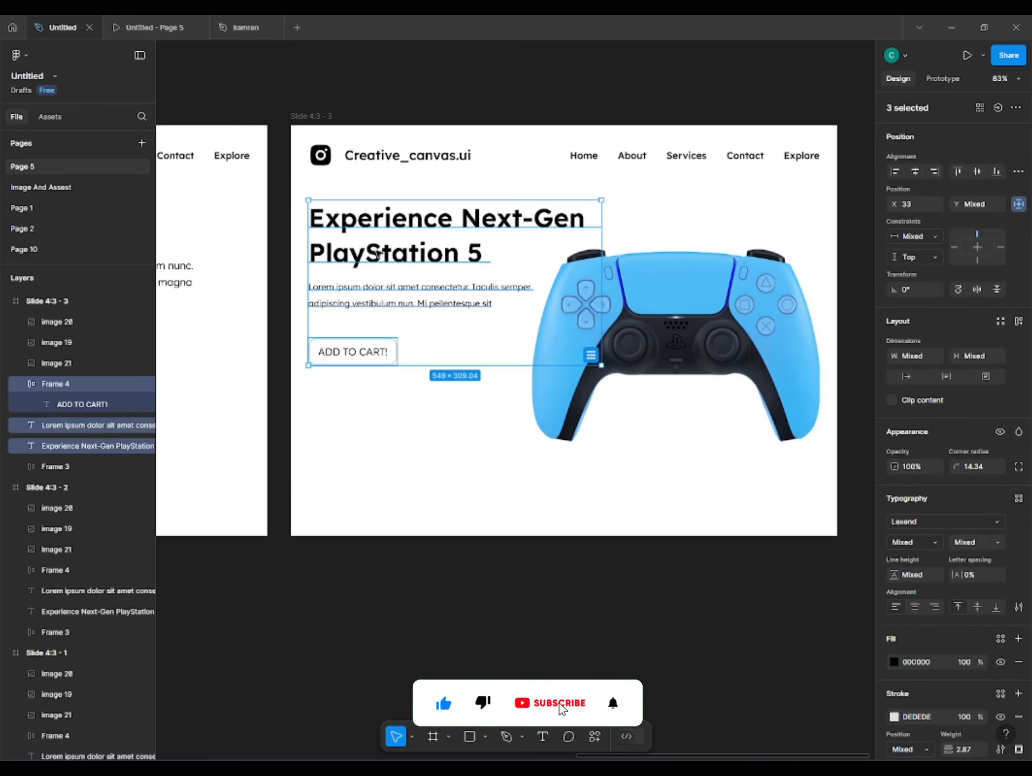
left_click(1018, 172)
left_click(838, 203)
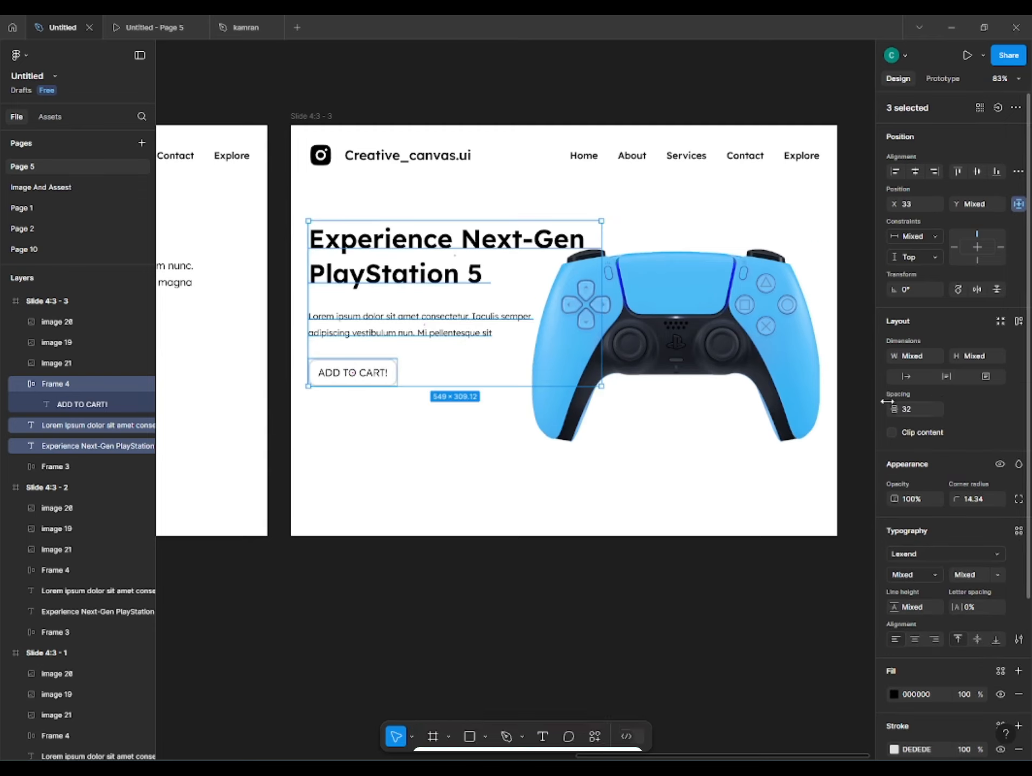
left_click_drag(892, 407, 859, 419)
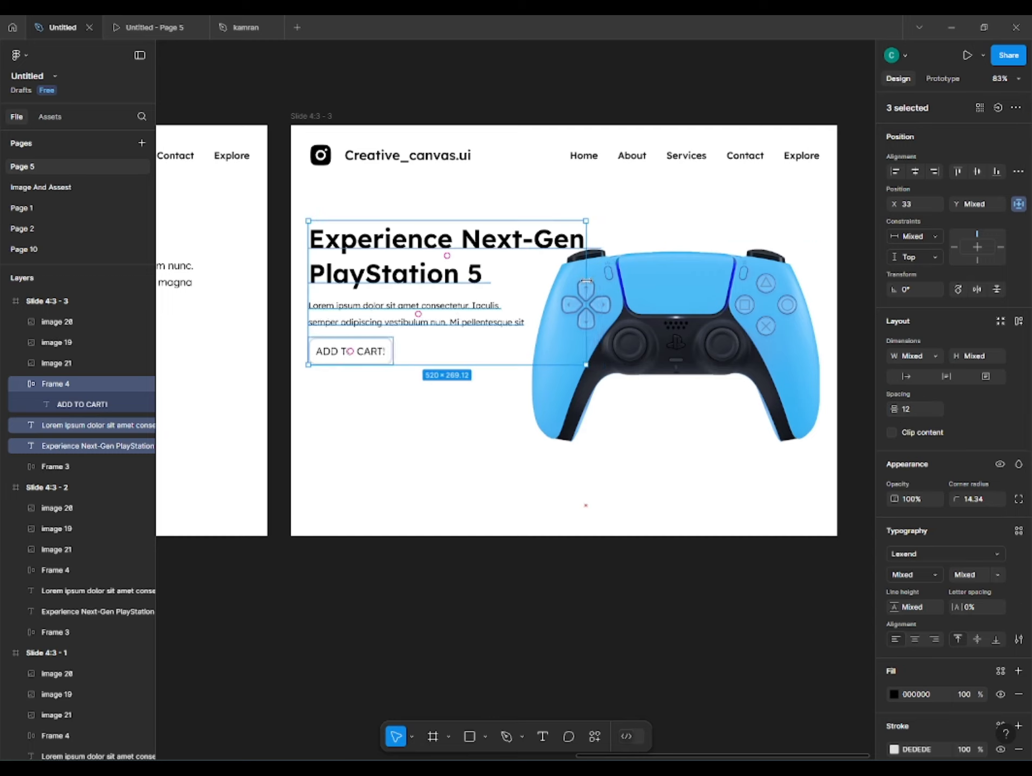
Nudge the blue controller slightly downward on the third slide
mouse_move(672, 309)
left_mouse_down()
mouse_move(674, 334)
mouse_move(669, 322)
left_mouse_up()
left_click(362, 619)
left_click_drag(402, 613, 371, 583)
Draw a 26 × 26 circle beneath the ADD TO CART! button and duplicate it into an evenly spaced row of five
scroll(371, 583, "down", 1)
scroll(239, 451, "up", 2)
left_click_drag(239, 451, 258, 495)
left_click(484, 736)
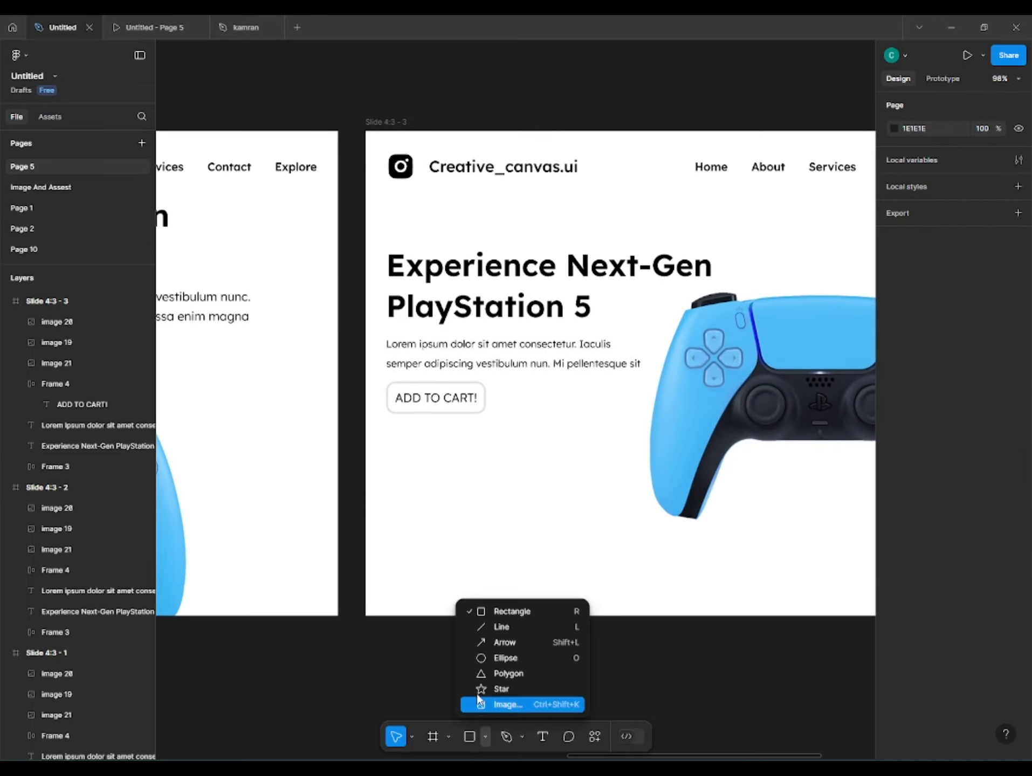
left_click(484, 658)
scroll(434, 491, "up", 3)
left_click_drag(383, 415, 415, 417)
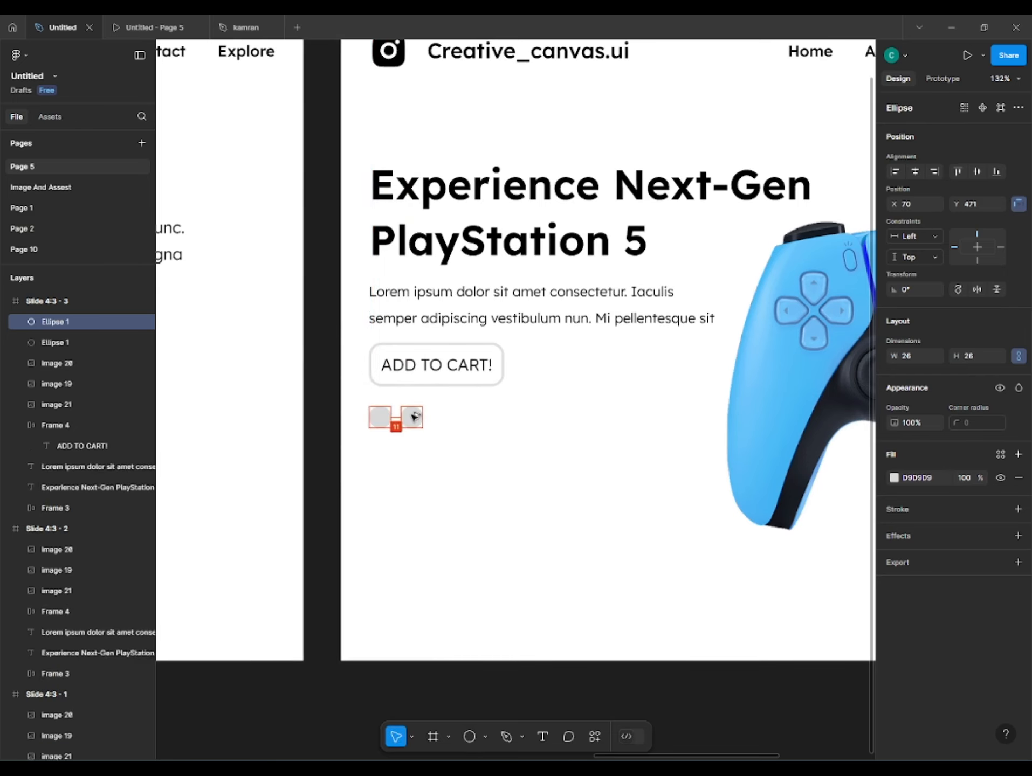
key("ctrl+d")
key("ctrl+d")
key("ctrl+d")
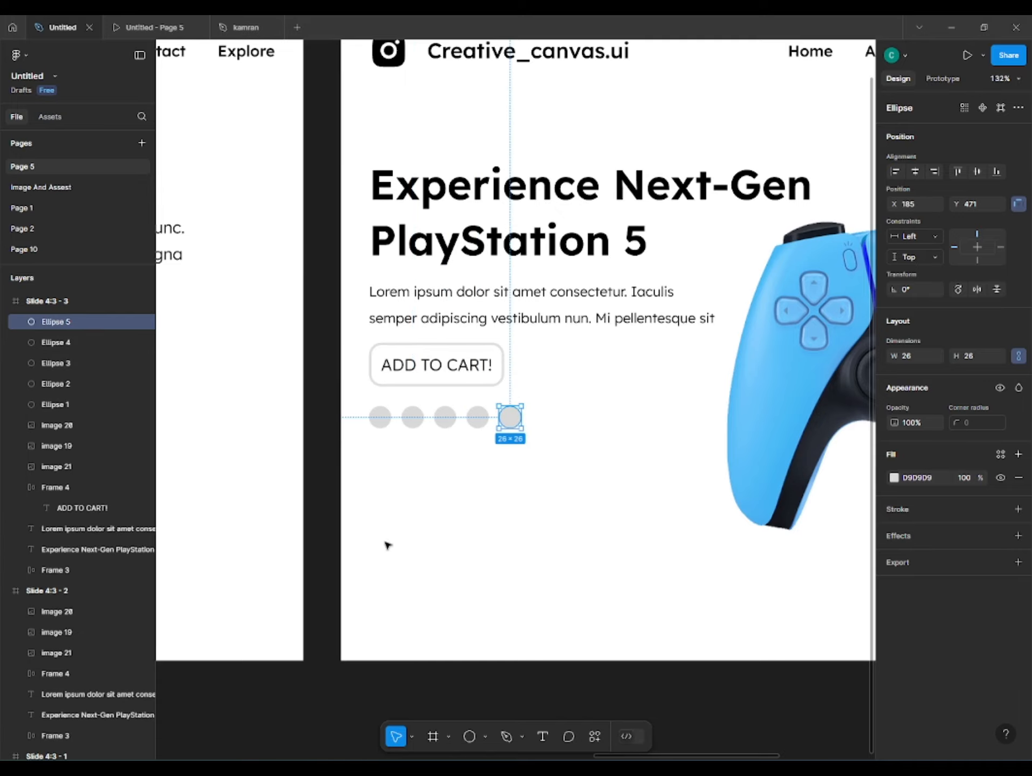
Move the hidden purple controller above the blue controller's right side and the hidden red one below it on the third slide
scroll(372, 562, "down", 2)
left_click(372, 563)
scroll(408, 599, "down", 4)
left_click(566, 477)
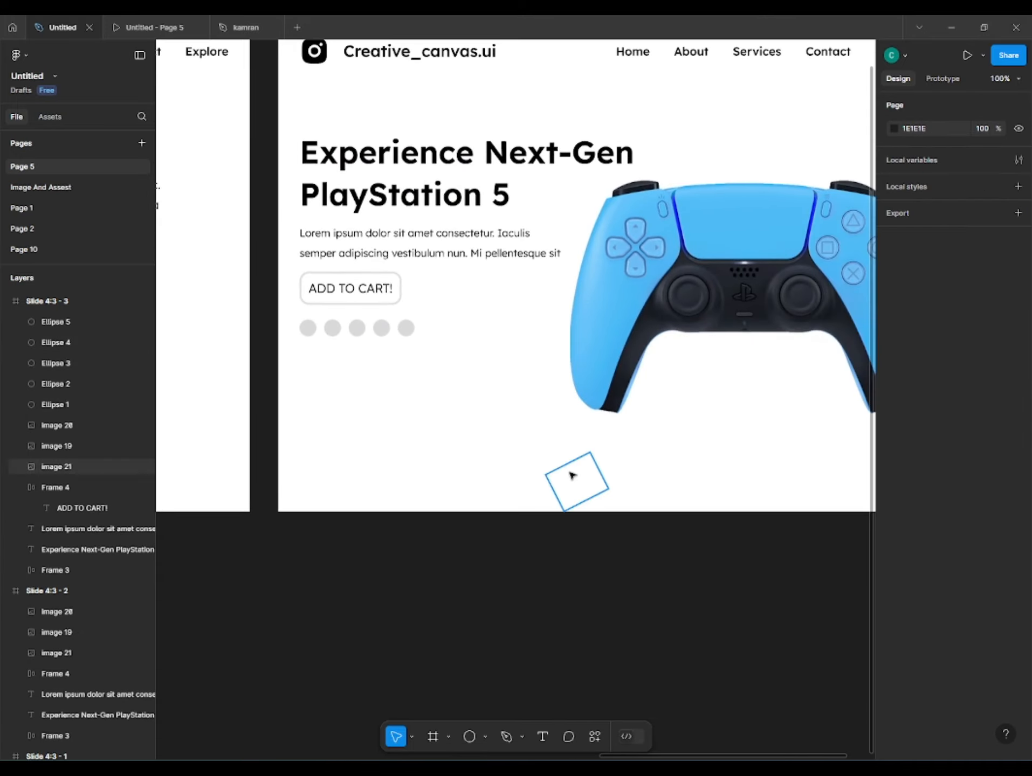
left_click_drag(564, 476, 676, 281)
left_click_drag(516, 539, 679, 542)
Set the opacity of the small purple and red controllers on the third slide to 100%
left_click(682, 286)
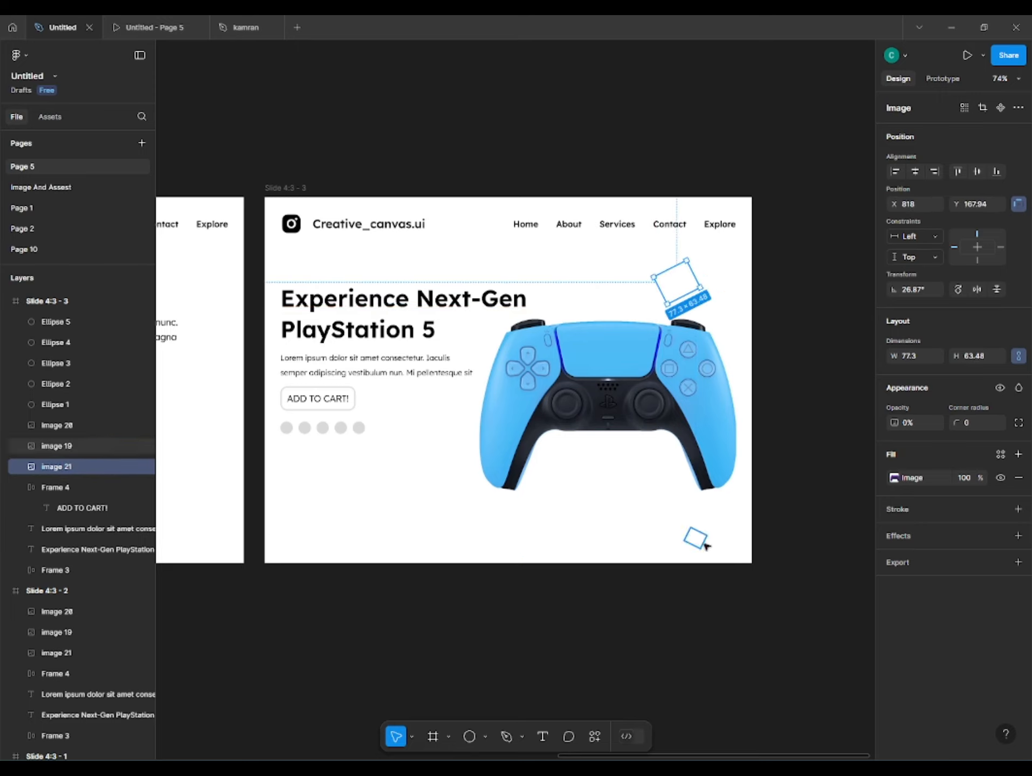
left_click(704, 543, "shift")
left_click_drag(888, 459, 64, 426)
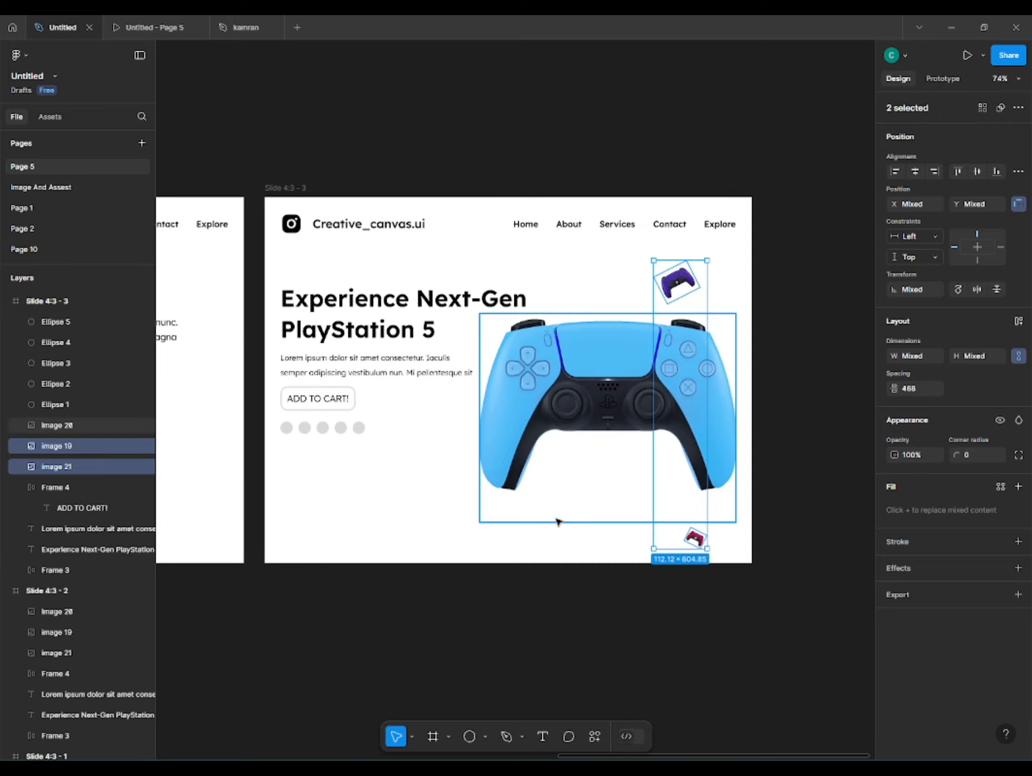
Duplicate the small red controller and place the copy outside the third slide, beyond its right edge
left_click(571, 627)
left_click_drag(451, 631, 326, 593)
left_click(569, 500)
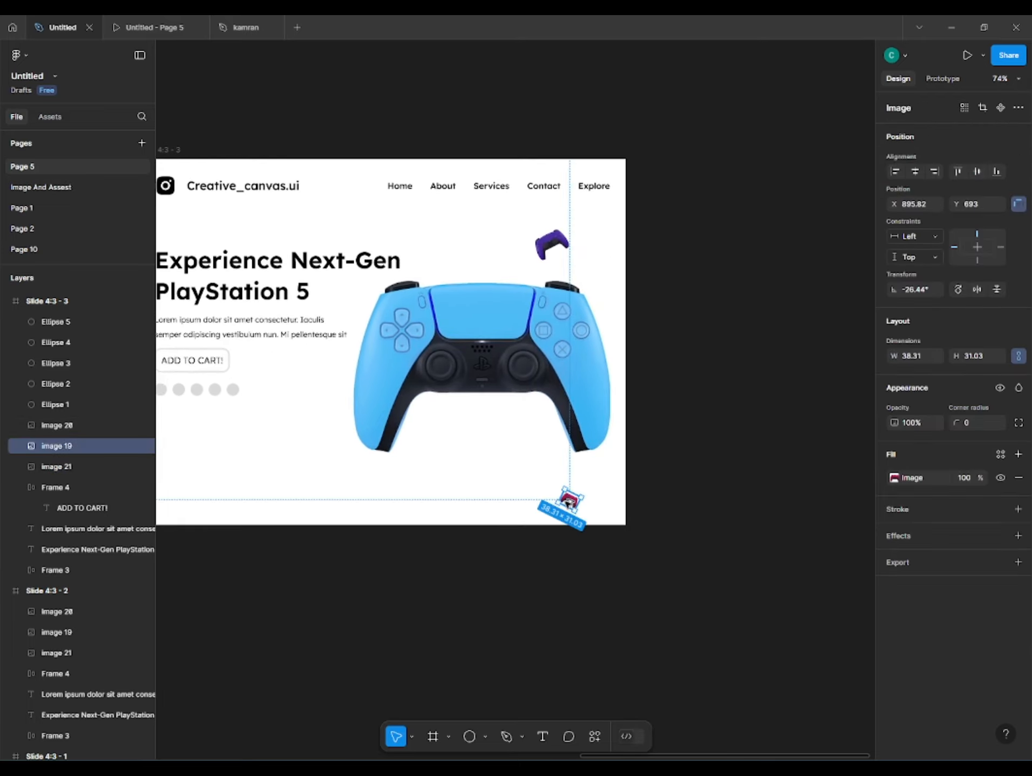
left_click_drag(569, 501, 755, 502)
left_click(755, 501)
Tilt the third slide's purple controller to about -23° and enlarge it to about 121 × 100
left_click_drag(554, 334, 567, 379)
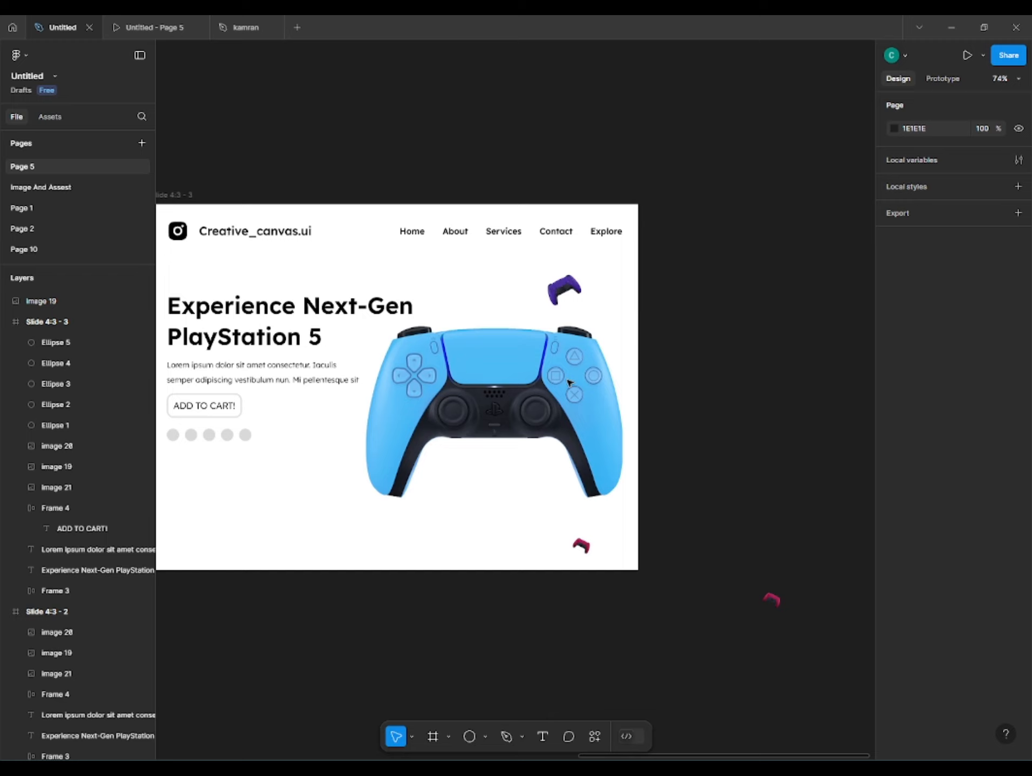
left_click(567, 285)
scroll(567, 284, "up", 1)
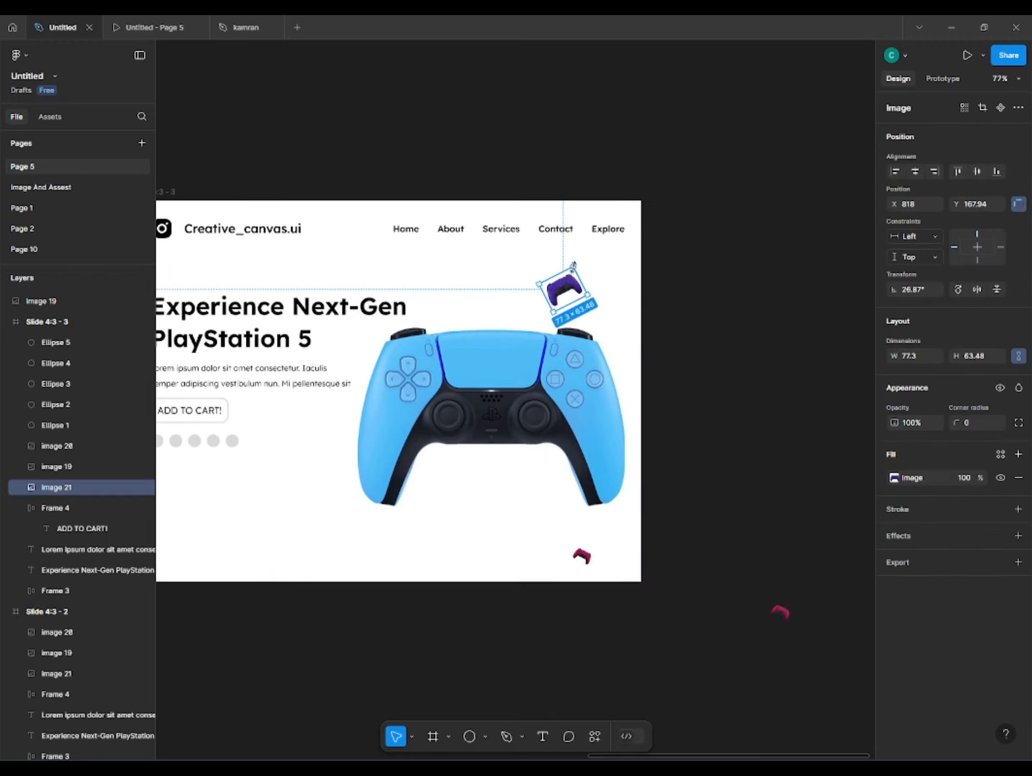
mouse_move(578, 259)
left_mouse_down()
mouse_move(609, 277)
mouse_move(586, 279)
left_mouse_up()
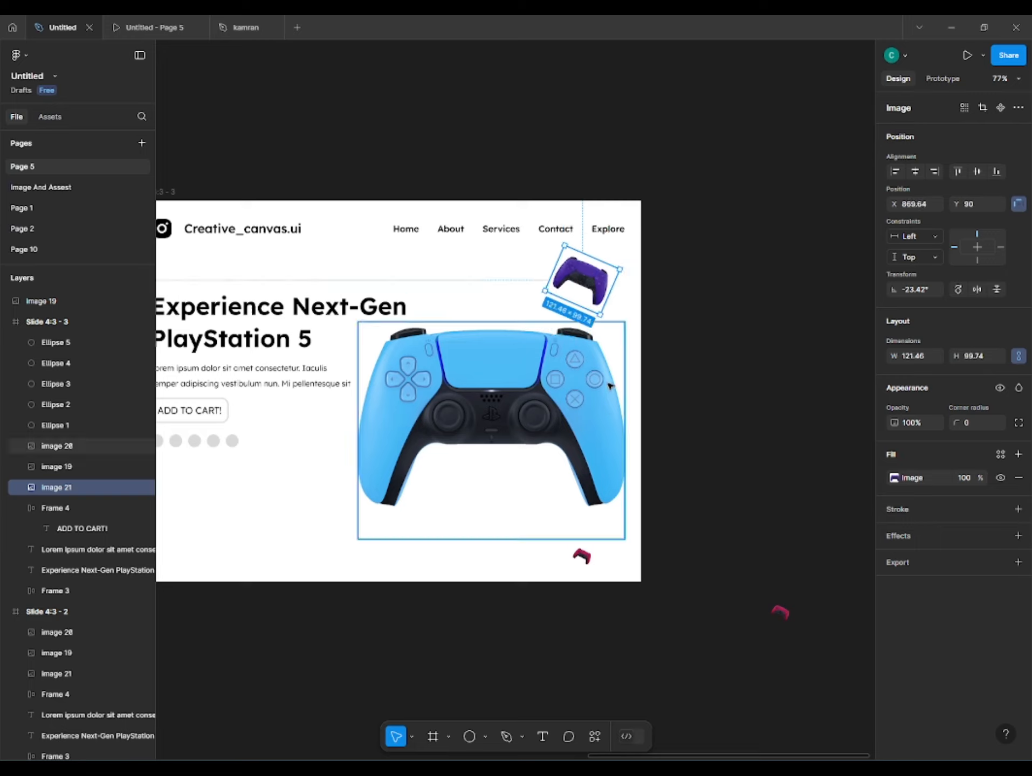
Tilt the third slide's red controller to about 24° and enlarge it to about 117 × 94
left_click(581, 558)
left_click_drag(587, 568, 610, 490)
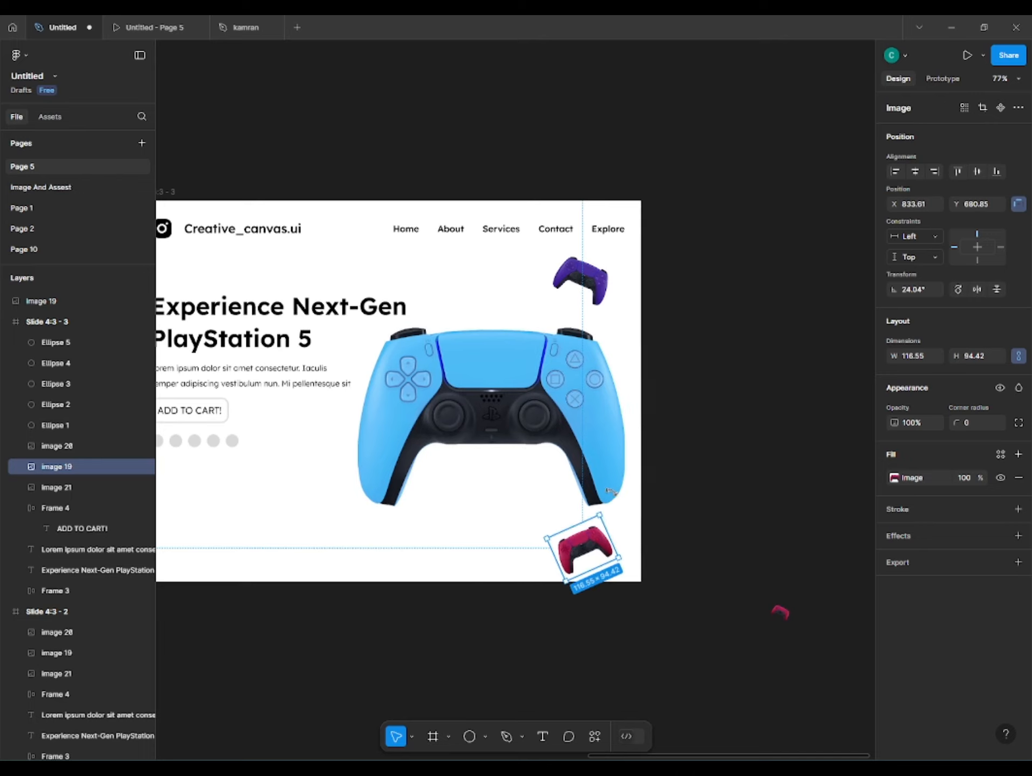
left_click(743, 469)
Apply a layer blur of 13 to the purple and red controllers on the third slide
left_click(592, 554)
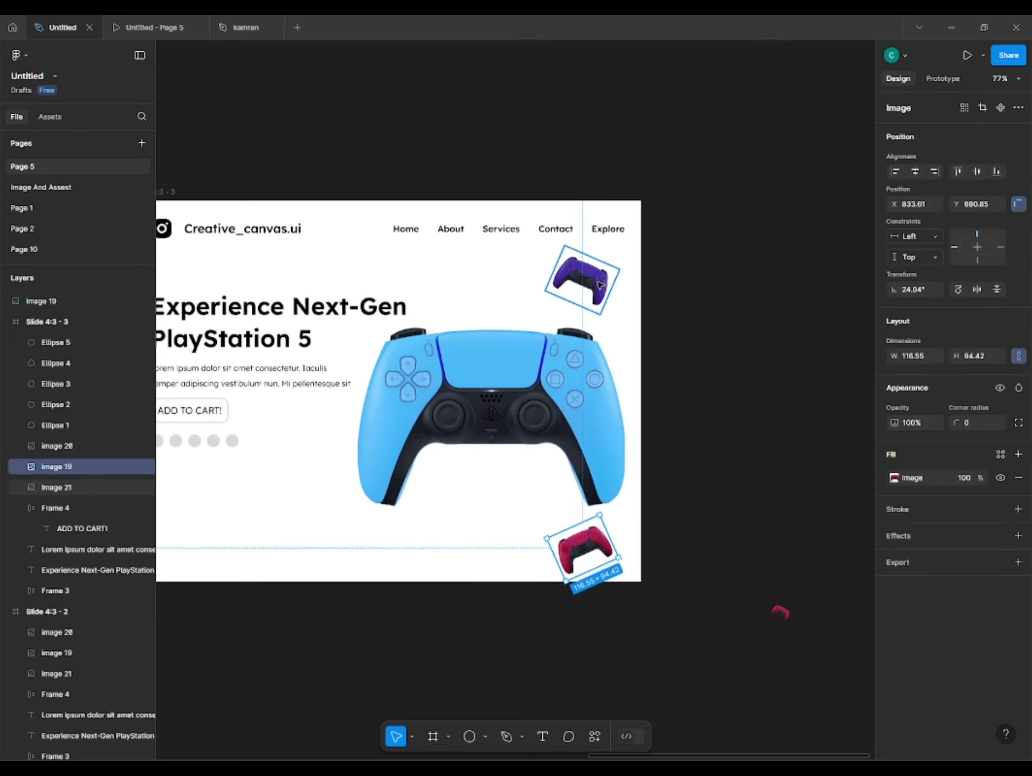
left_click(593, 279, "shift")
left_click(919, 566)
left_click(921, 591)
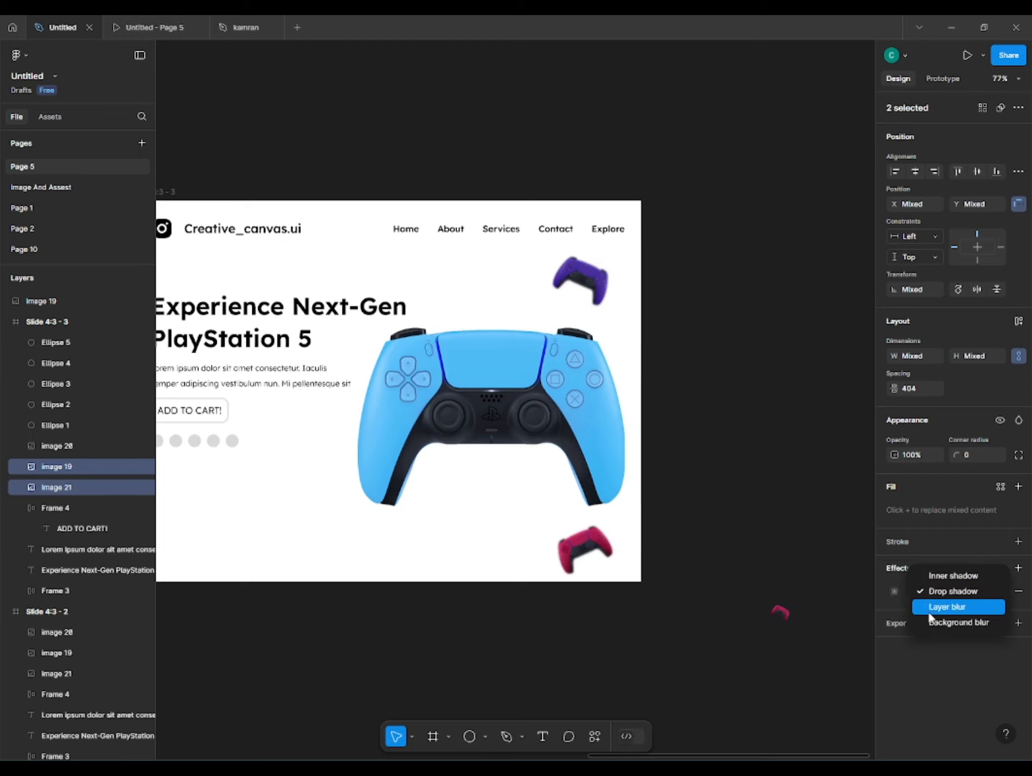
left_click(930, 605)
left_click(890, 593)
left_click_drag(786, 623, 878, 605)
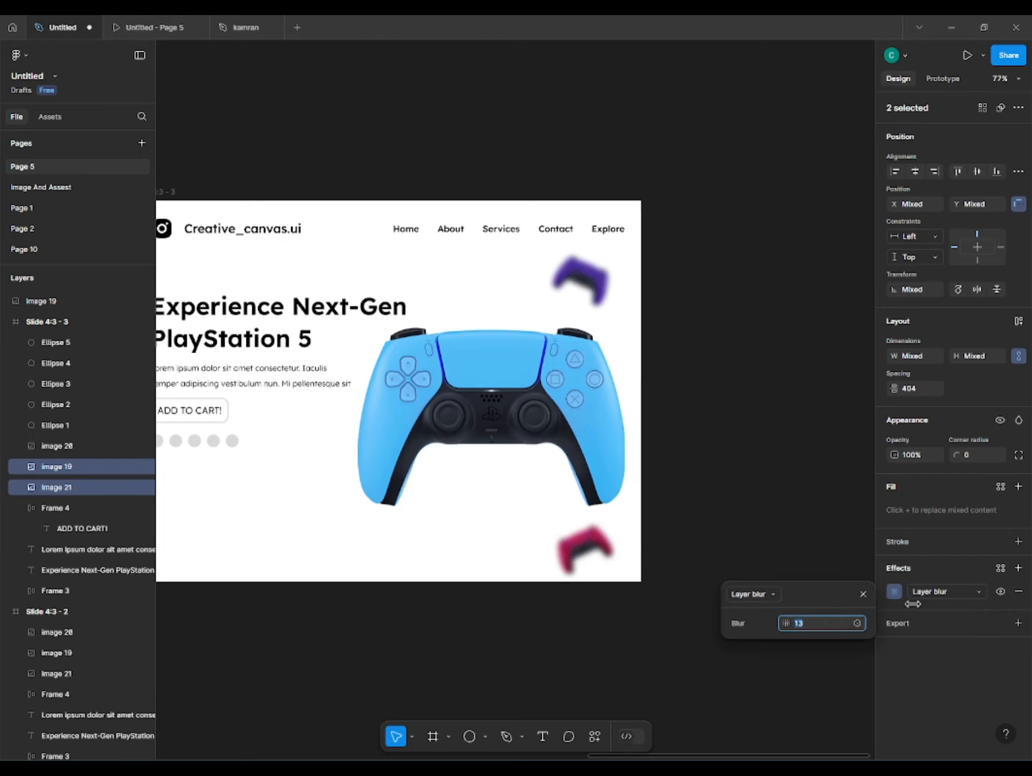
left_click(686, 407)
Align the purple, red and blue controllers on the third slide by their right edges and nudge them left together
mouse_move(683, 409)
left_mouse_down()
mouse_move(691, 433)
mouse_move(695, 391)
left_mouse_up()
scroll(696, 391, "down", 1)
left_click(544, 548)
left_click(550, 285, "shift")
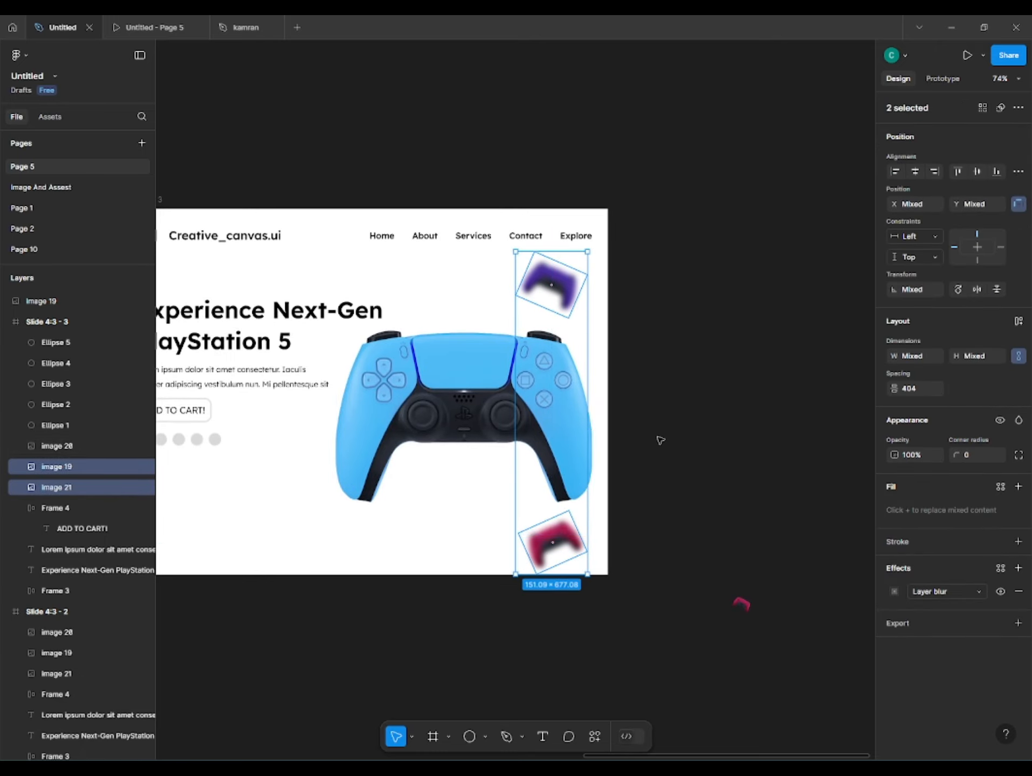
left_click(531, 428, "shift")
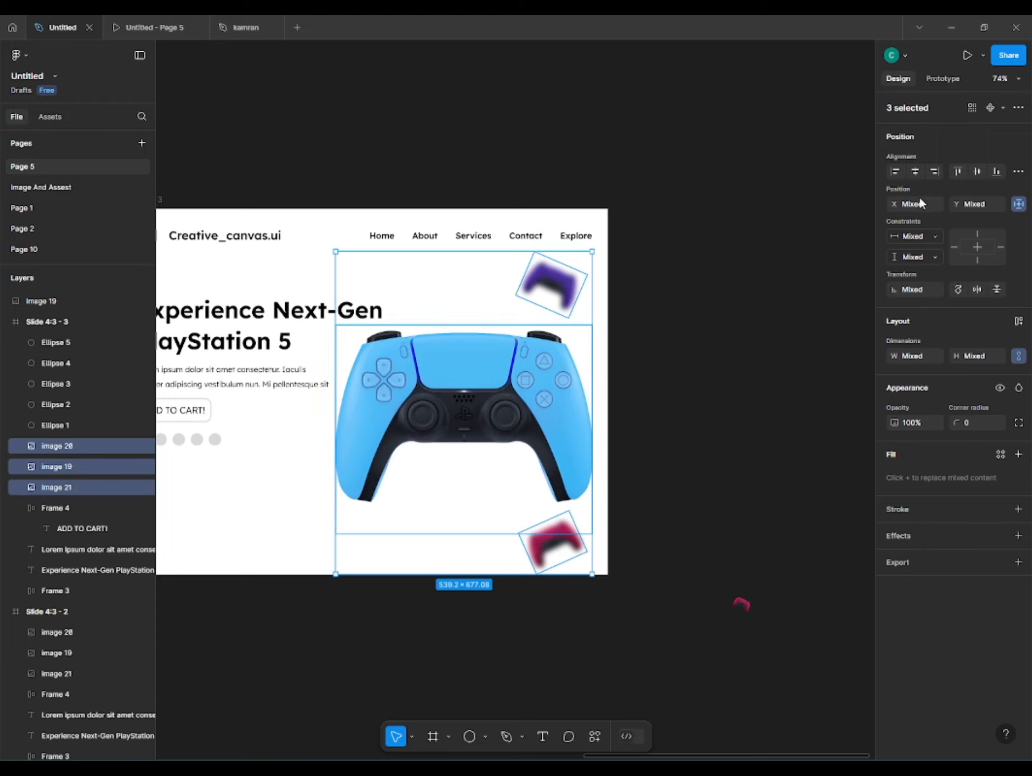
left_click(935, 171)
key("shift+Left")
key("shift+Left")
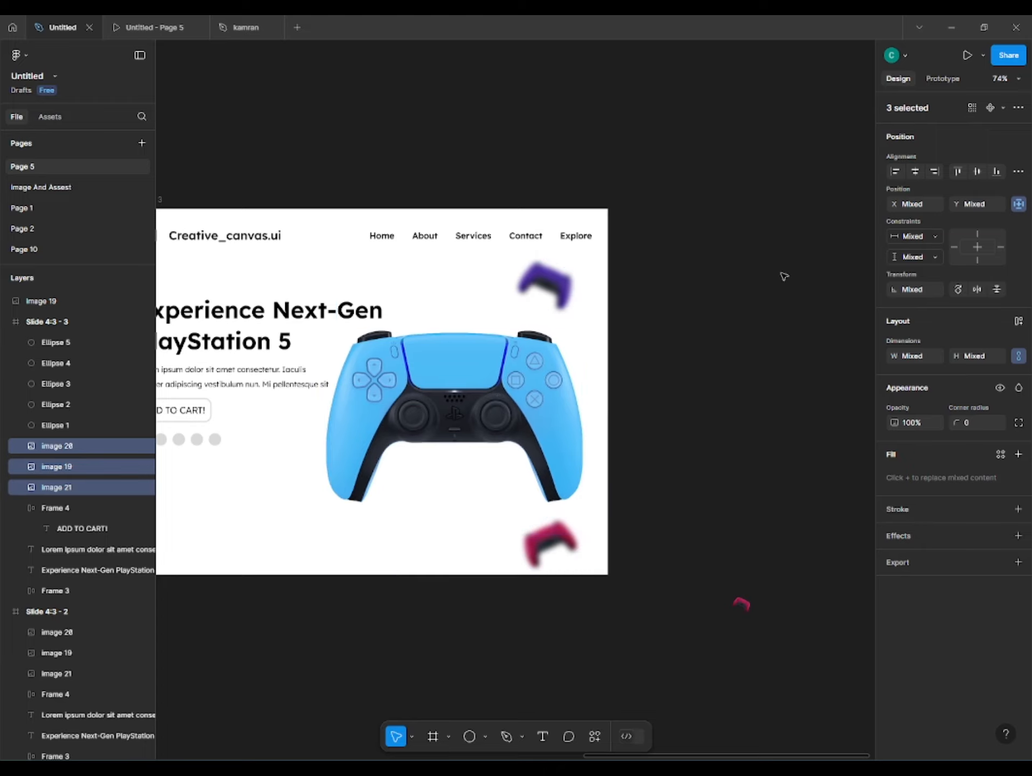
left_click(687, 412)
Copy the blue, purple, black and white controllers from the Image And Assest page to Page 5, placing them above the third slide
left_click_drag(686, 420, 767, 368)
scroll(766, 368, "down", 3)
left_click_drag(224, 559, 364, 554)
scroll(364, 555, "down", 2)
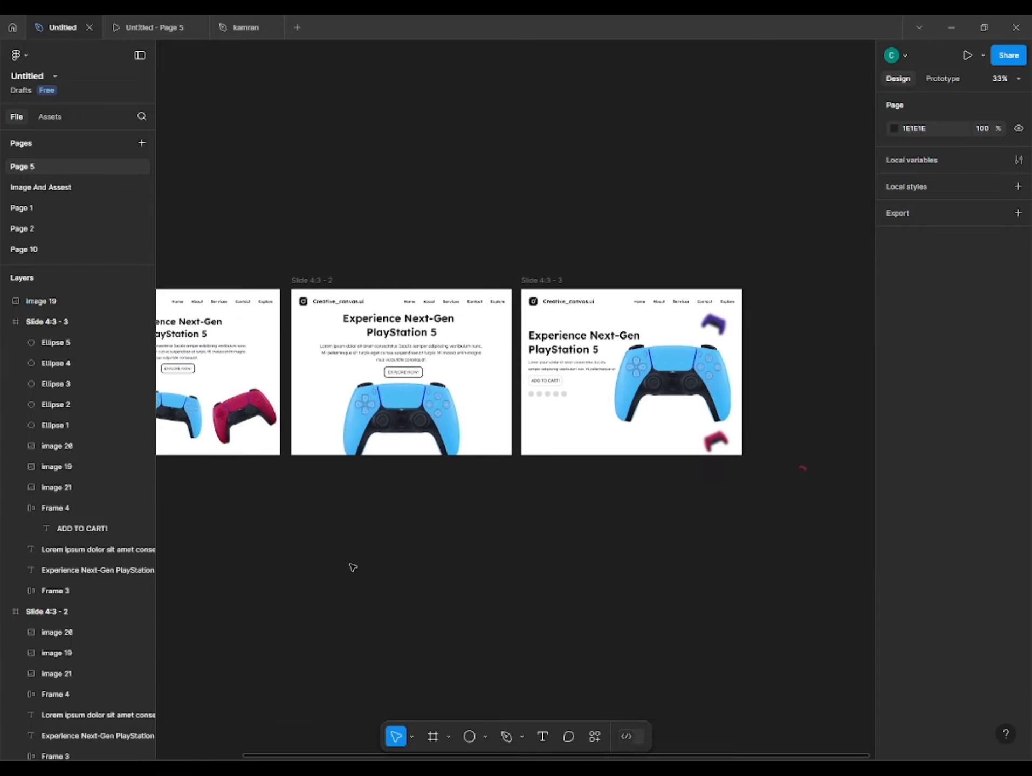
left_click(40, 189)
left_click(479, 312)
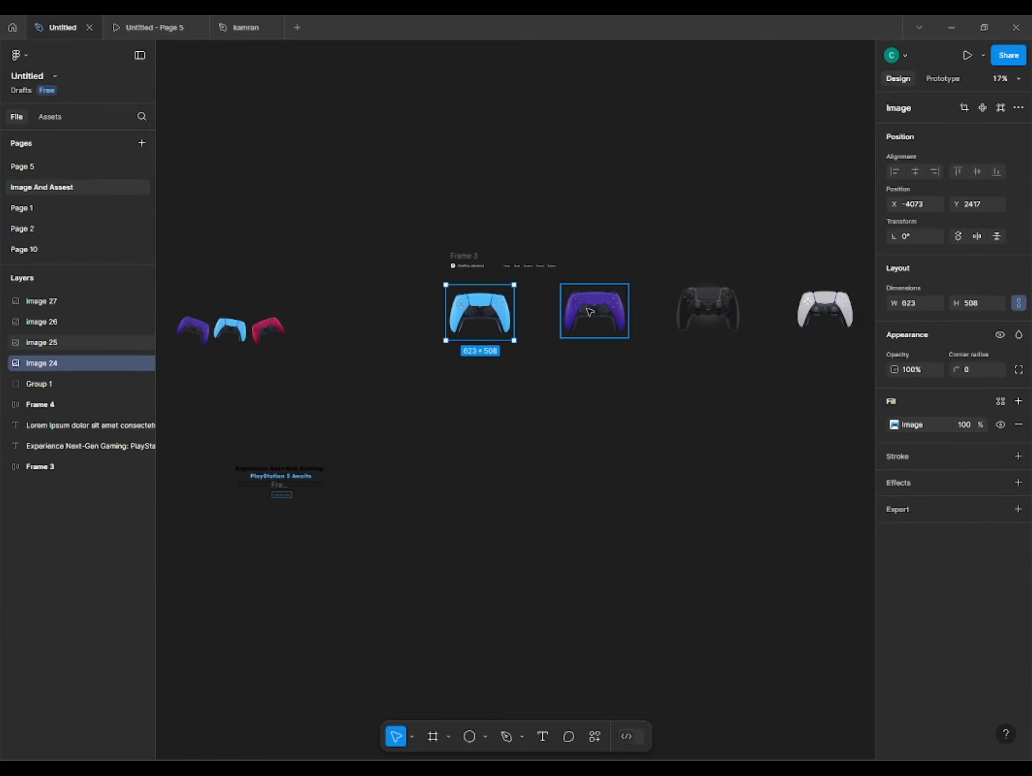
left_click(594, 311, "shift")
left_click(706, 311, "shift")
left_click(833, 305, "shift")
left_click(23, 166)
left_click_drag(586, 171, 314, 188)
key("ctrl+v")
left_click_drag(407, 393, 614, 216)
left_click(587, 316)
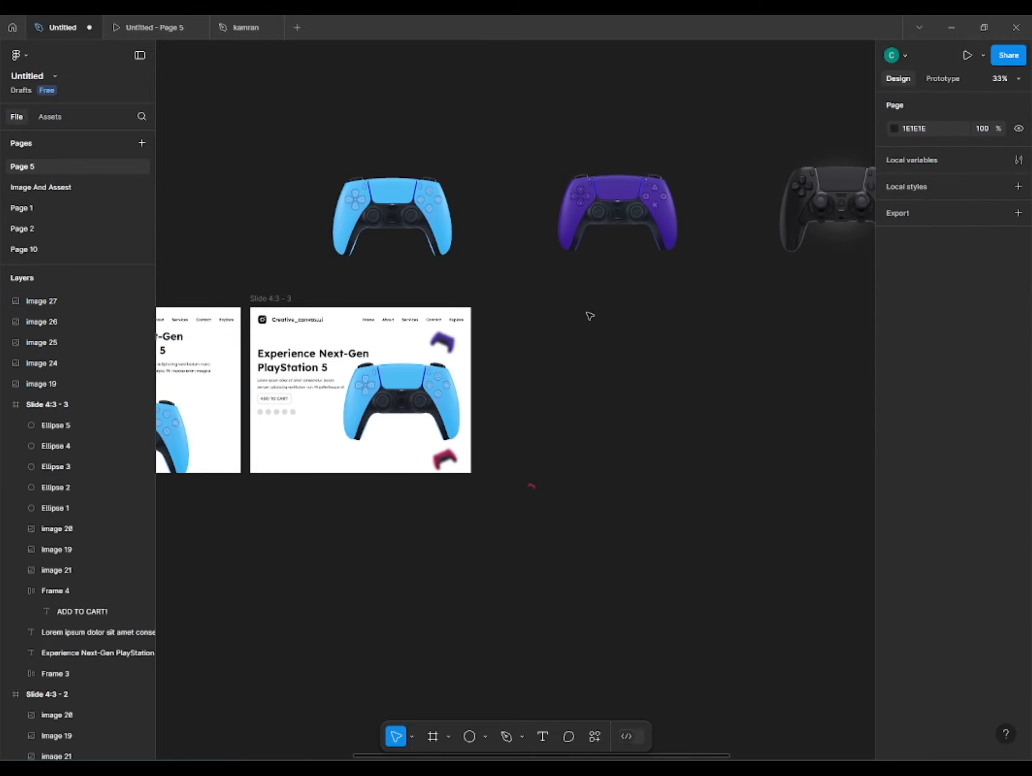
Move the black and white controllers down into the empty space beside the third slide
scroll(477, 351, "right", 5)
left_click(564, 256)
left_click(765, 258, "shift")
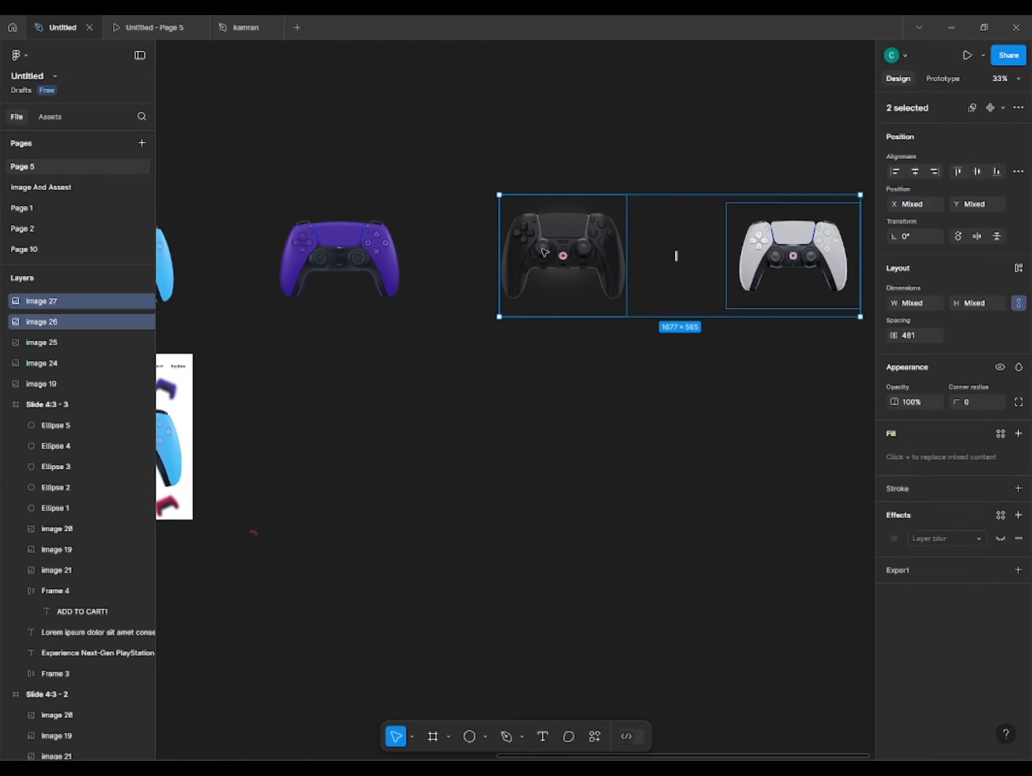
left_click_drag(565, 250, 273, 381)
Shrink the black controller beside the third slide to 89 × 85
left_click(253, 533)
scroll(253, 534, "up", 3)
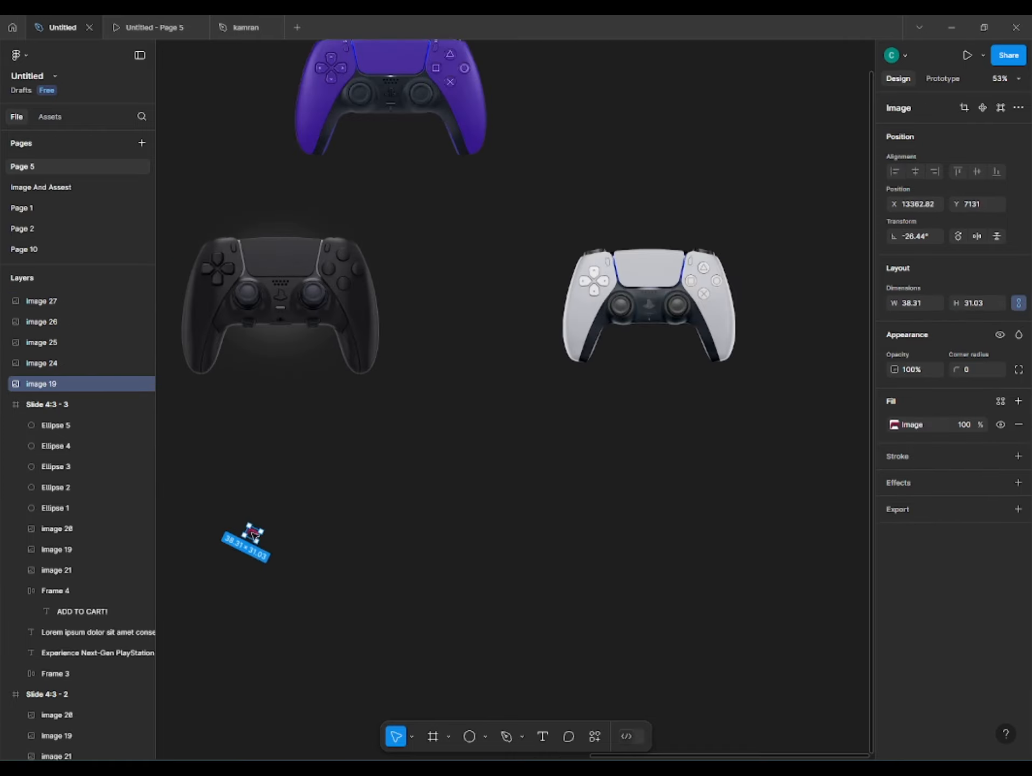
left_click_drag(307, 306, 392, 343)
left_click(392, 342)
left_click_drag(469, 244, 369, 325)
Place the spare red controller beside the third slide, then tilt and enlarge it to match the blurred purple one
left_click(334, 572)
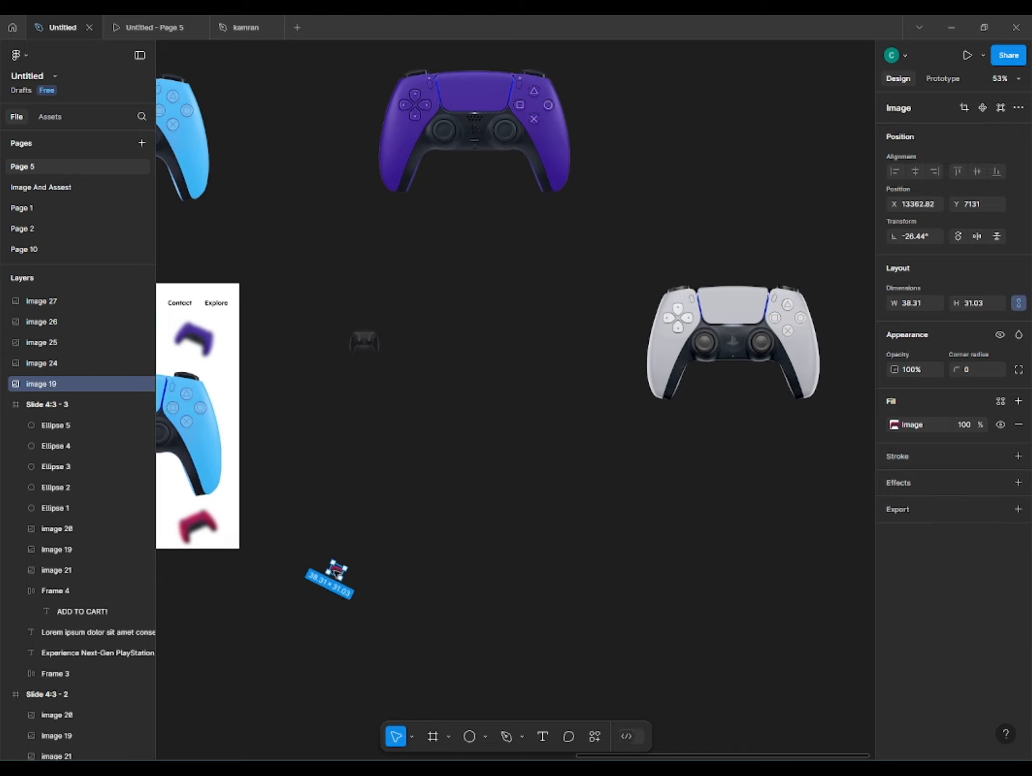
scroll(260, 352, "up", 3)
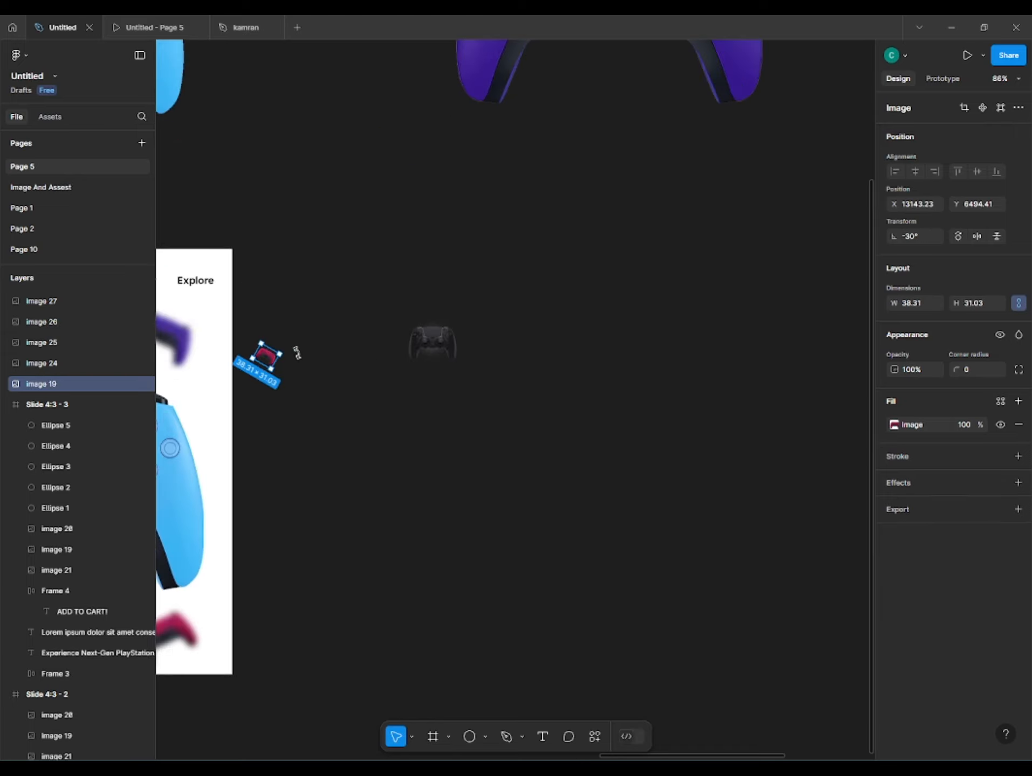
left_click_drag(294, 348, 304, 347)
left_click_drag(269, 365, 372, 338)
left_click(240, 343, "shift")
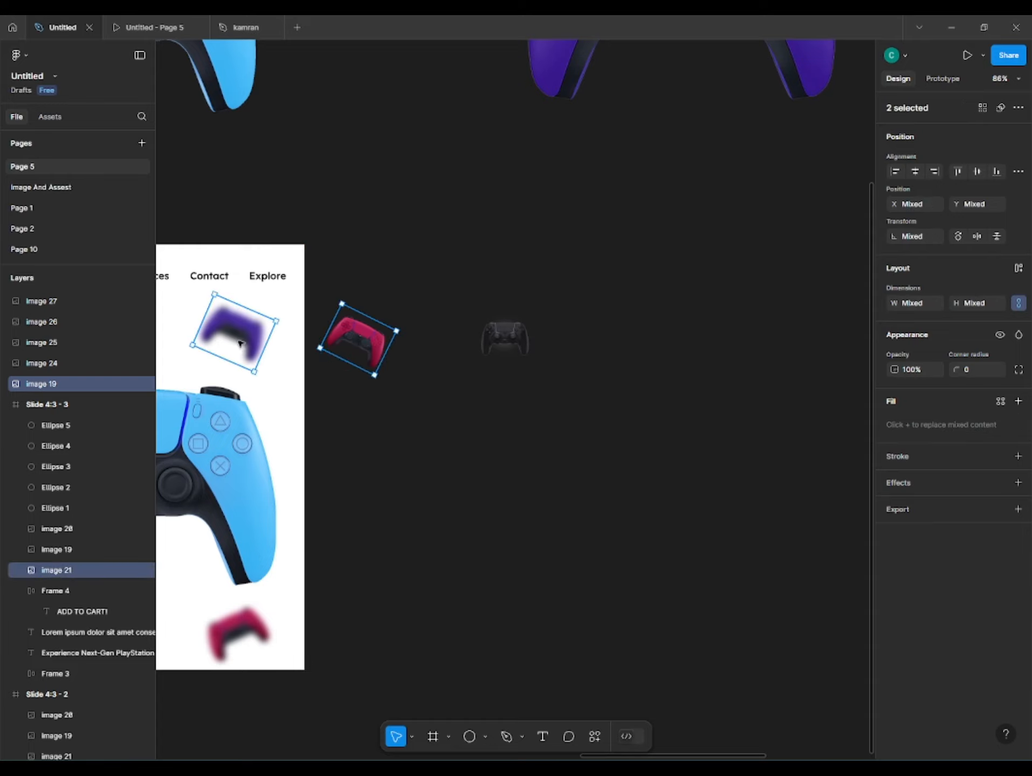
left_click(433, 371)
Tilt the black controller to about -25°, enlarge it to about 109 × 101 and place it next to the red one
left_click(519, 331)
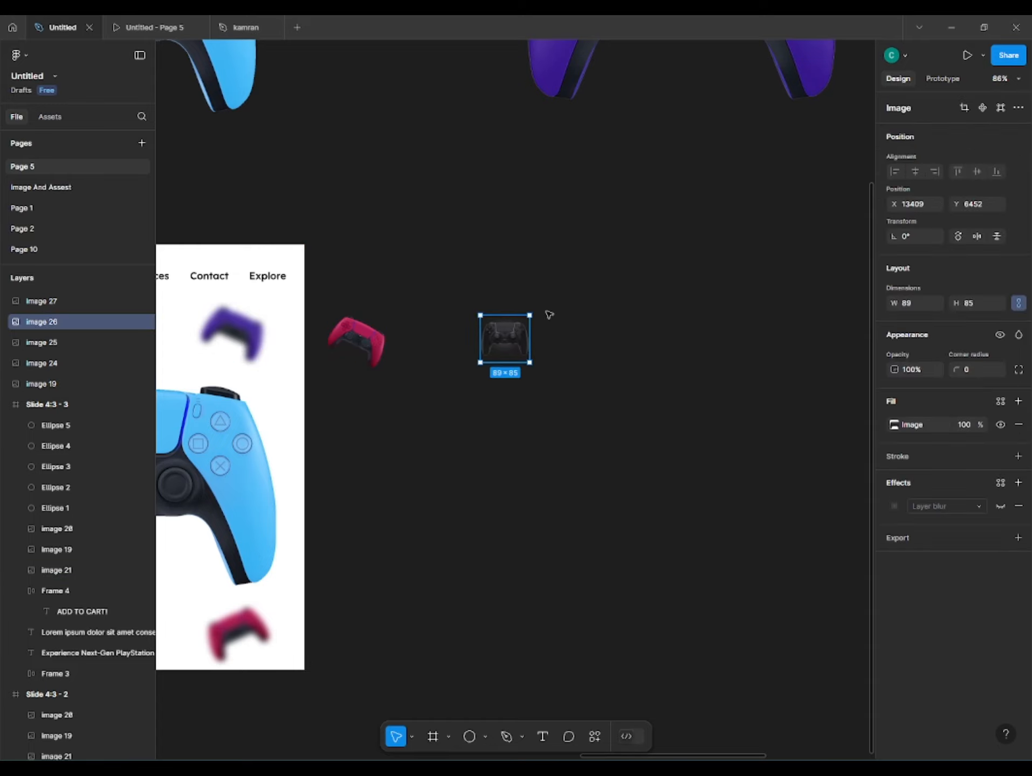
left_click(551, 312)
left_click(529, 318)
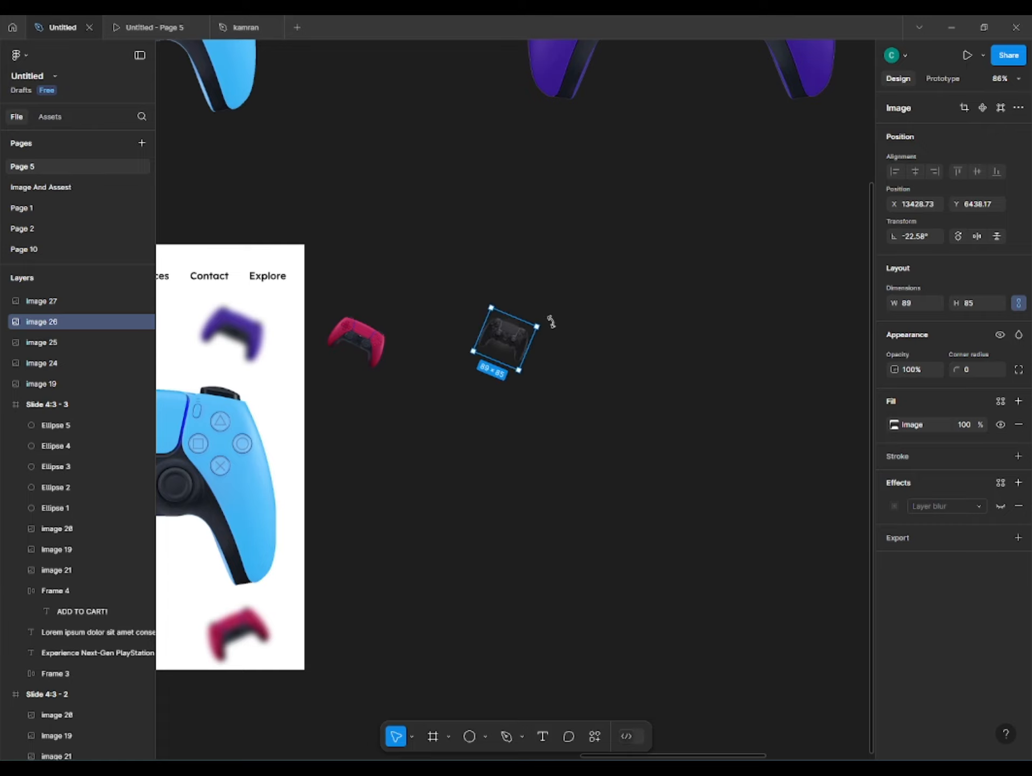
left_click_drag(517, 339, 429, 331)
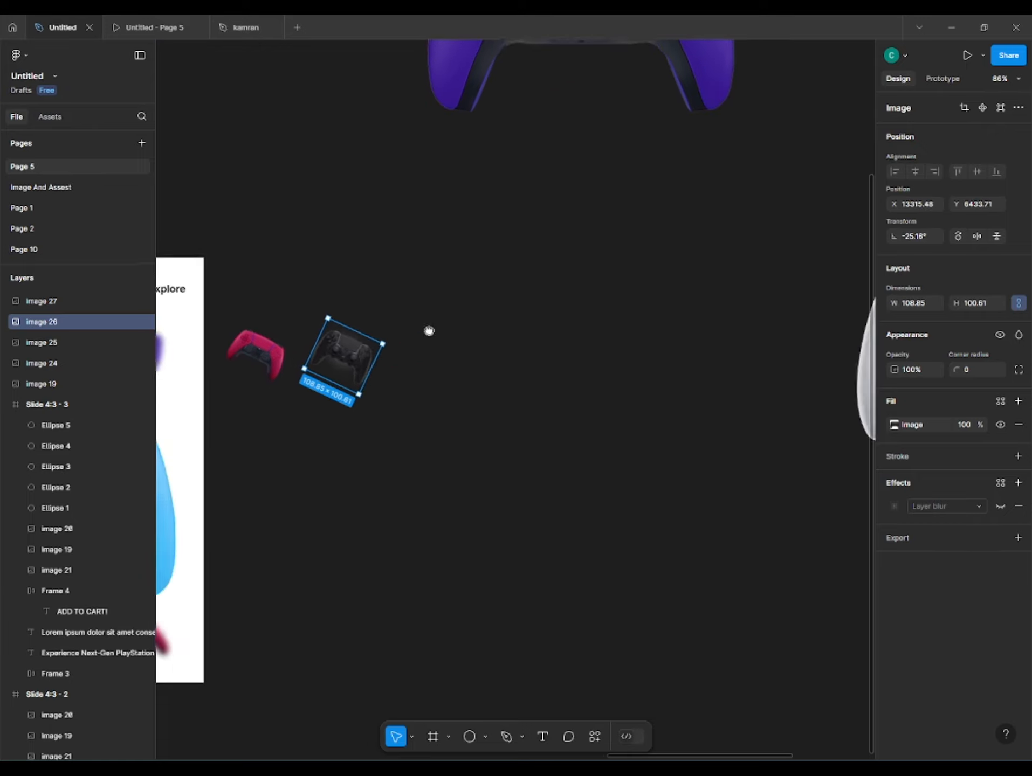
Place the white controller after the black one, tilted to about -17° and scaled down to about 122 × 96
scroll(423, 328, "down", 1)
left_click_drag(820, 348, 397, 391)
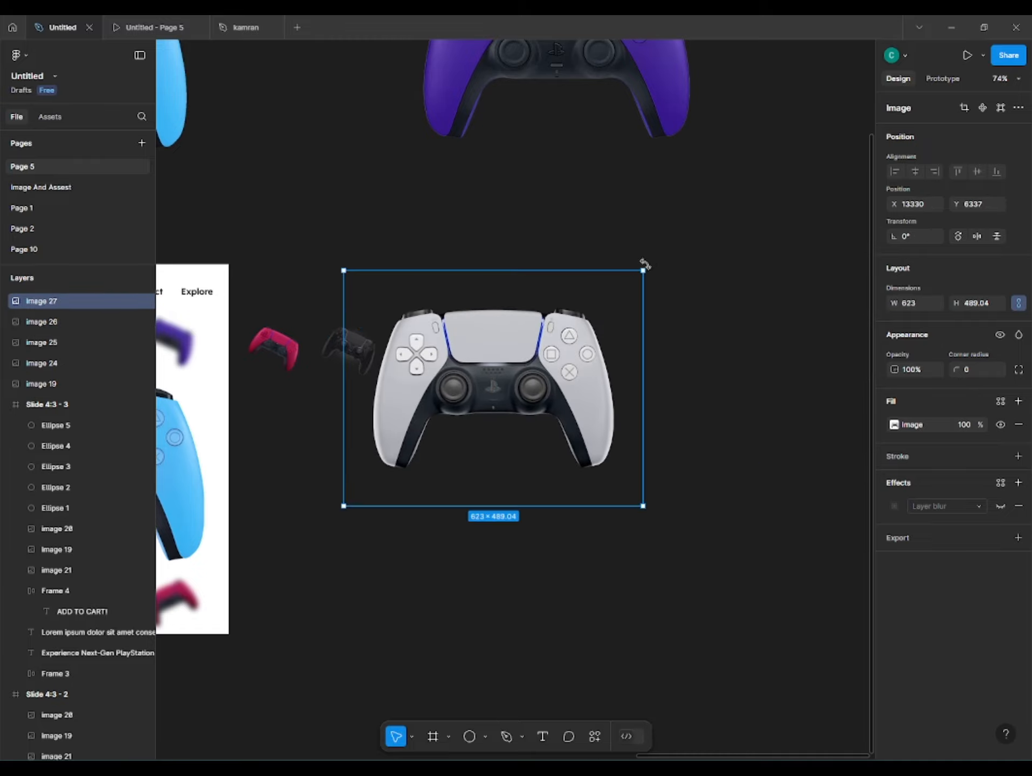
left_click_drag(645, 264, 636, 335)
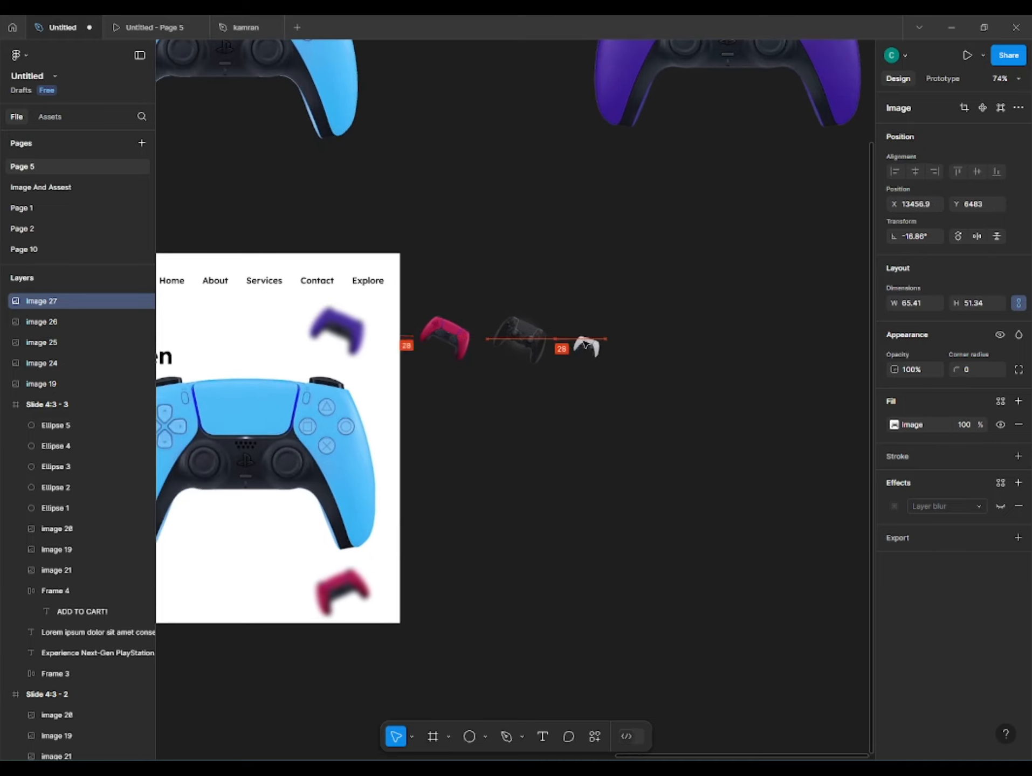
left_click_drag(606, 334, 621, 334)
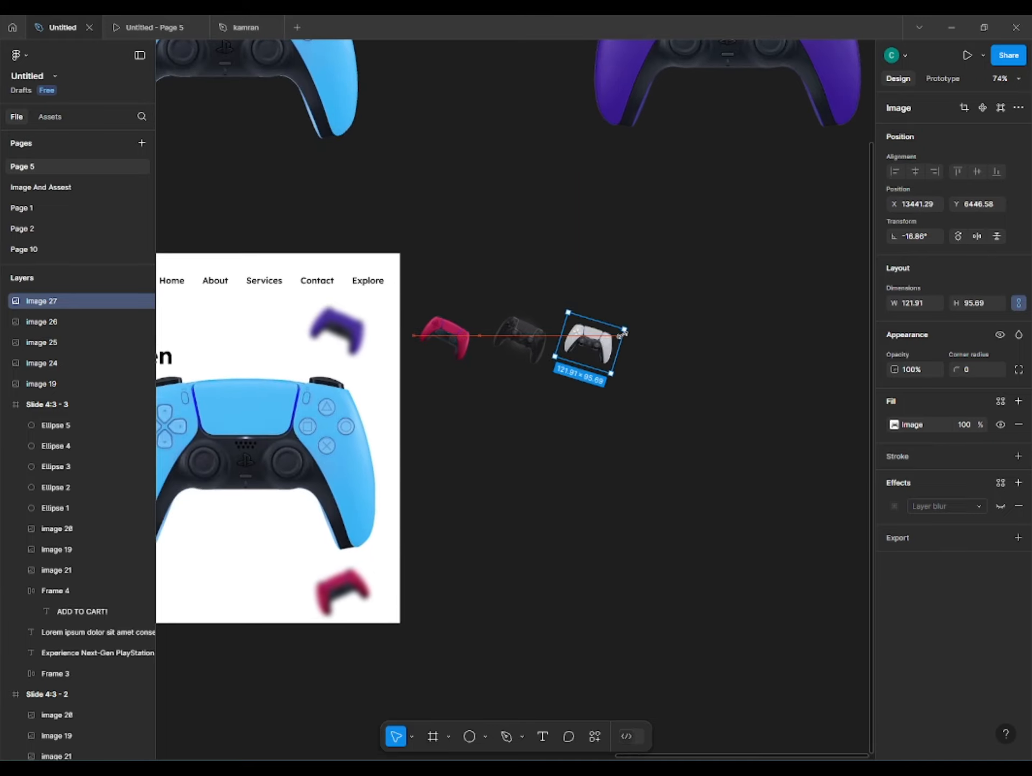
scroll(527, 277, "down", 1)
mouse_move(499, 262)
left_mouse_down()
mouse_move(527, 277)
mouse_move(485, 283)
left_mouse_up()
left_click(527, 277)
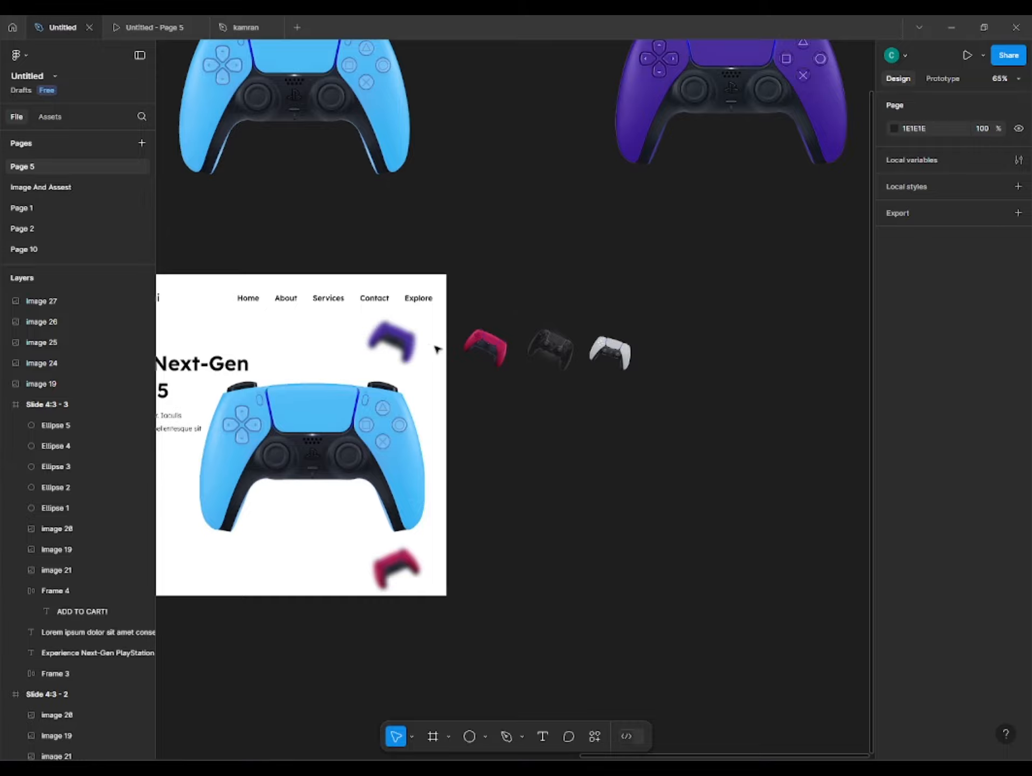
Shrink the blue controller copy above the slides to 155 × 94 and place it next to the white one
left_click_drag(252, 431, 355, 394)
scroll(356, 394, "down", 10)
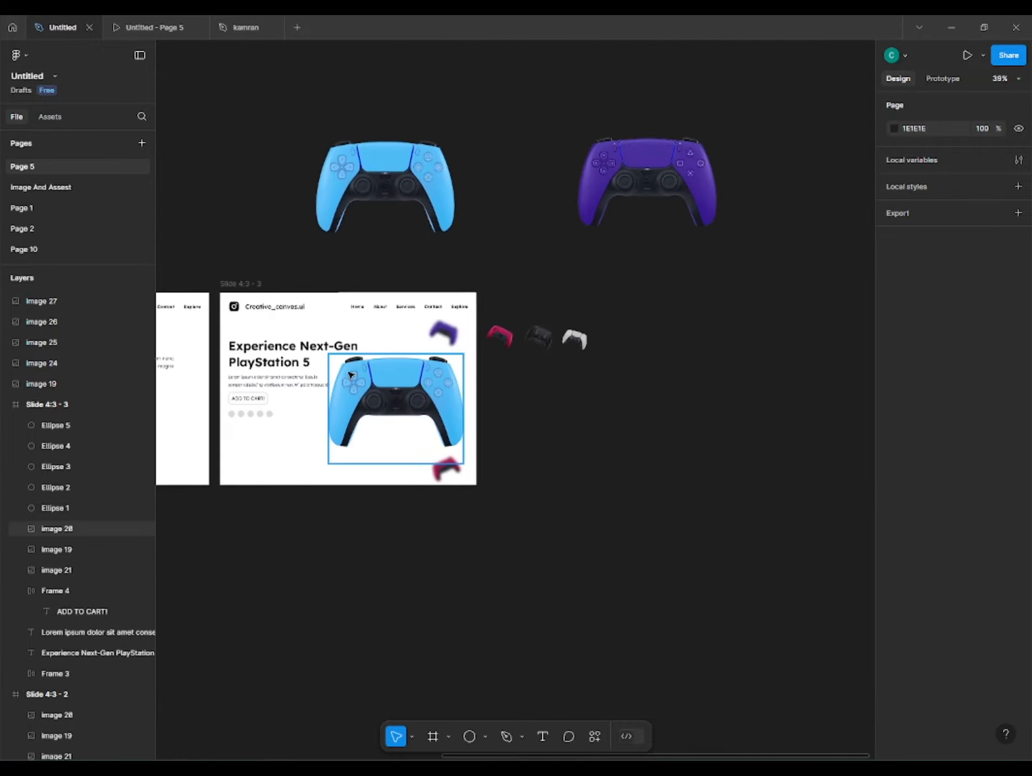
scroll(563, 309, "up", 5)
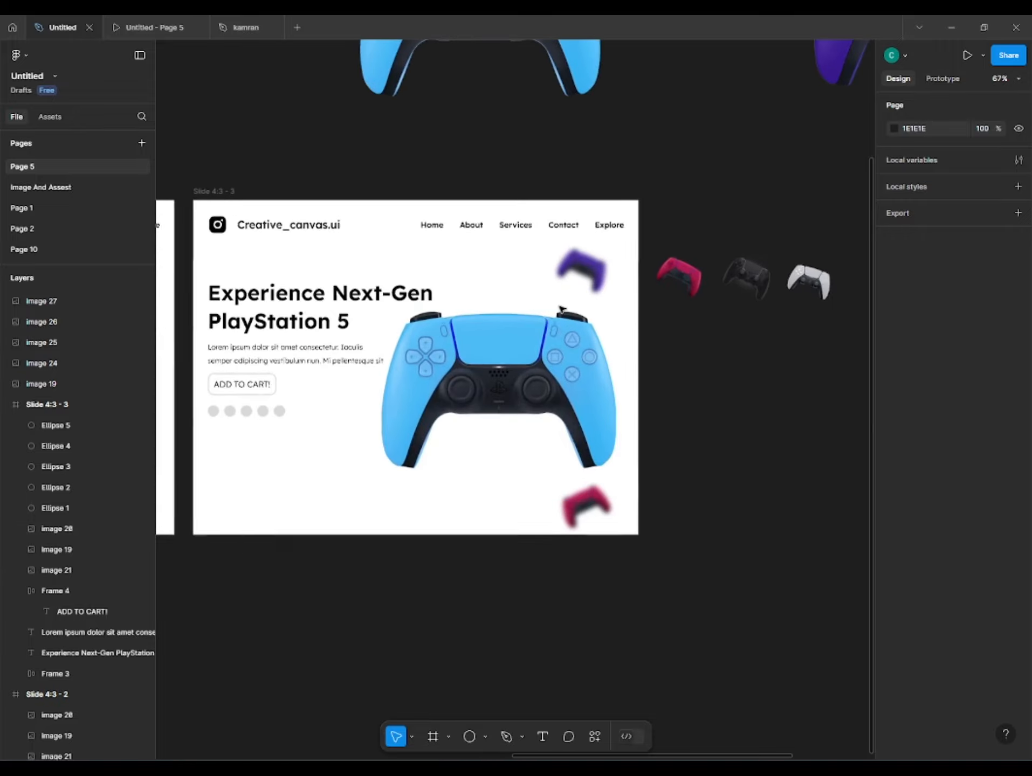
scroll(485, 310, "right", 2)
scroll(397, 314, "down", 3)
scroll(395, 311, "down", 2)
left_click_drag(356, 201, 530, 293)
scroll(529, 290, "up", 4)
left_click_drag(672, 221, 447, 333)
scroll(541, 290, "up", 4)
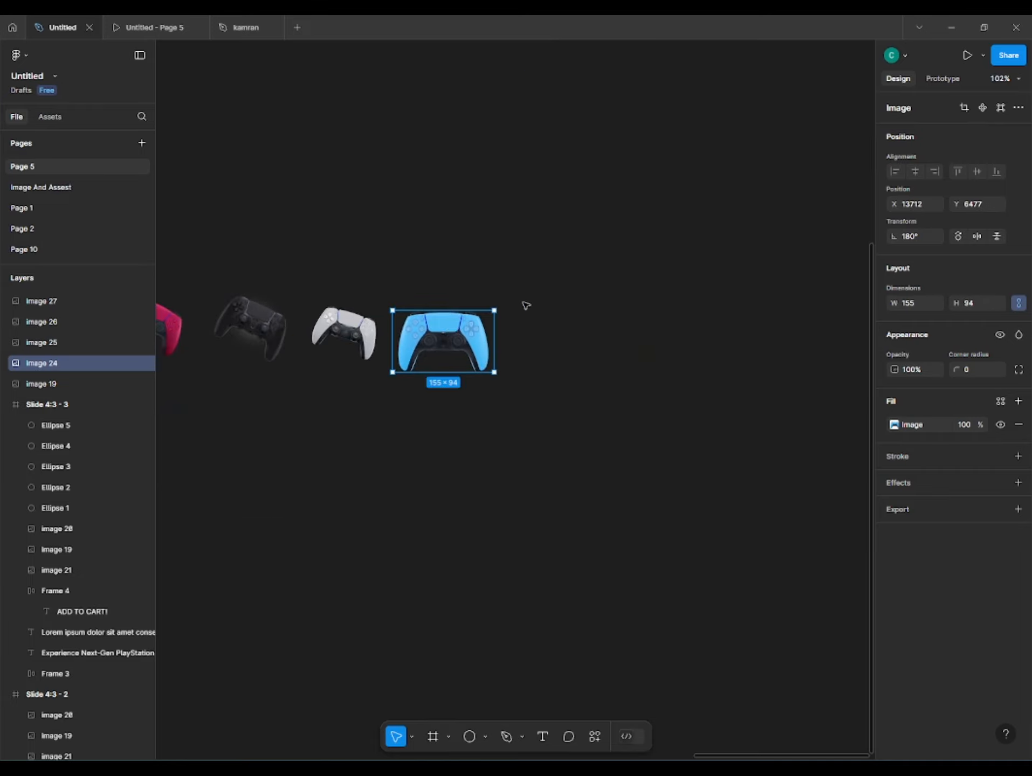
Tilt the small blue controller like the others in the row and scale it to about 119 × 72
left_click_drag(497, 304, 475, 326)
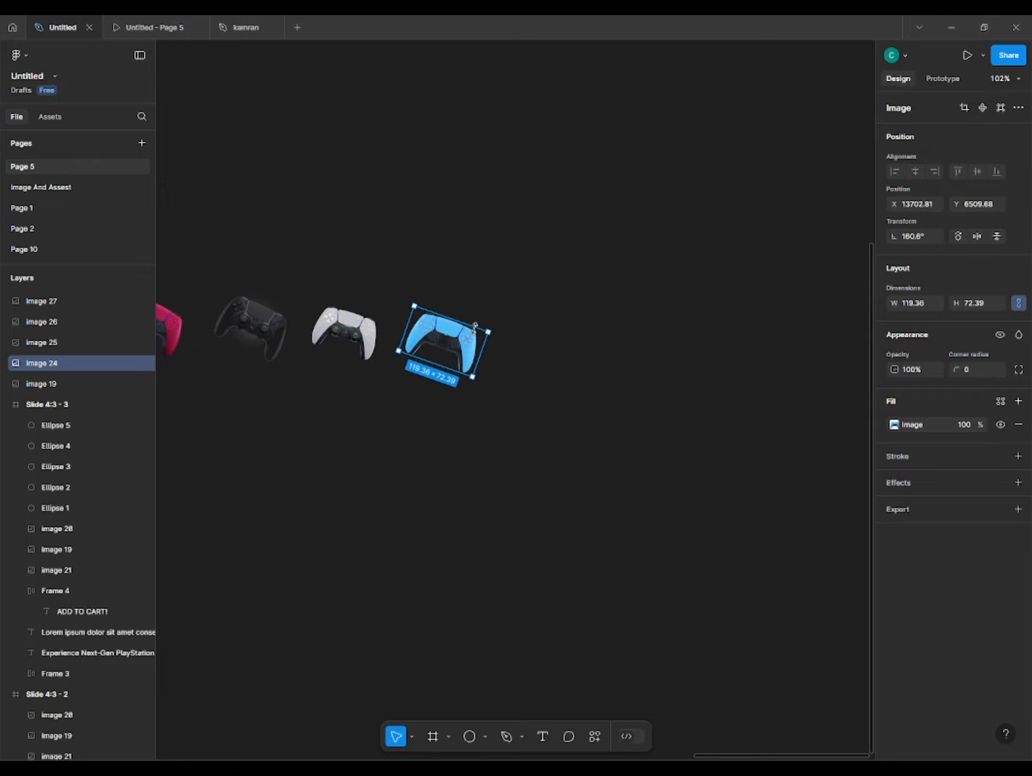
scroll(475, 328, "down", 3)
left_click_drag(379, 379, 437, 376)
left_click(286, 349)
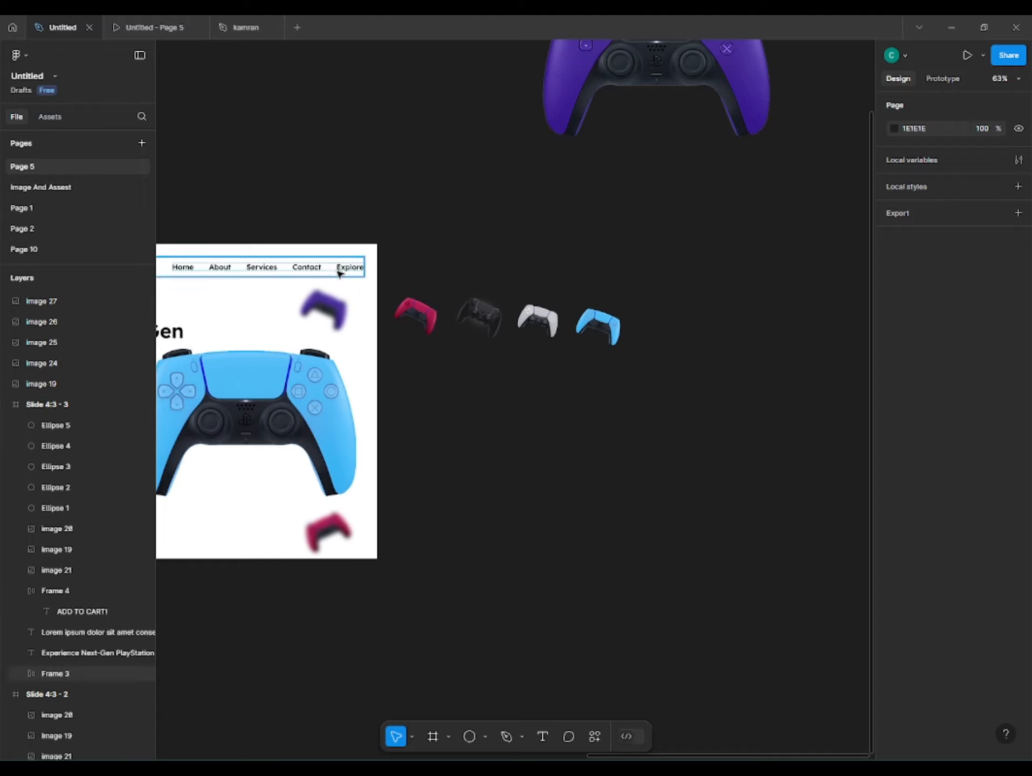
Select the small red, black, white and blue controllers together and nest their layers inside the Slide 4:3 - 3 frame
left_click(415, 318)
left_click(478, 319, "shift")
left_click(537, 321, "shift")
left_click(606, 327, "shift")
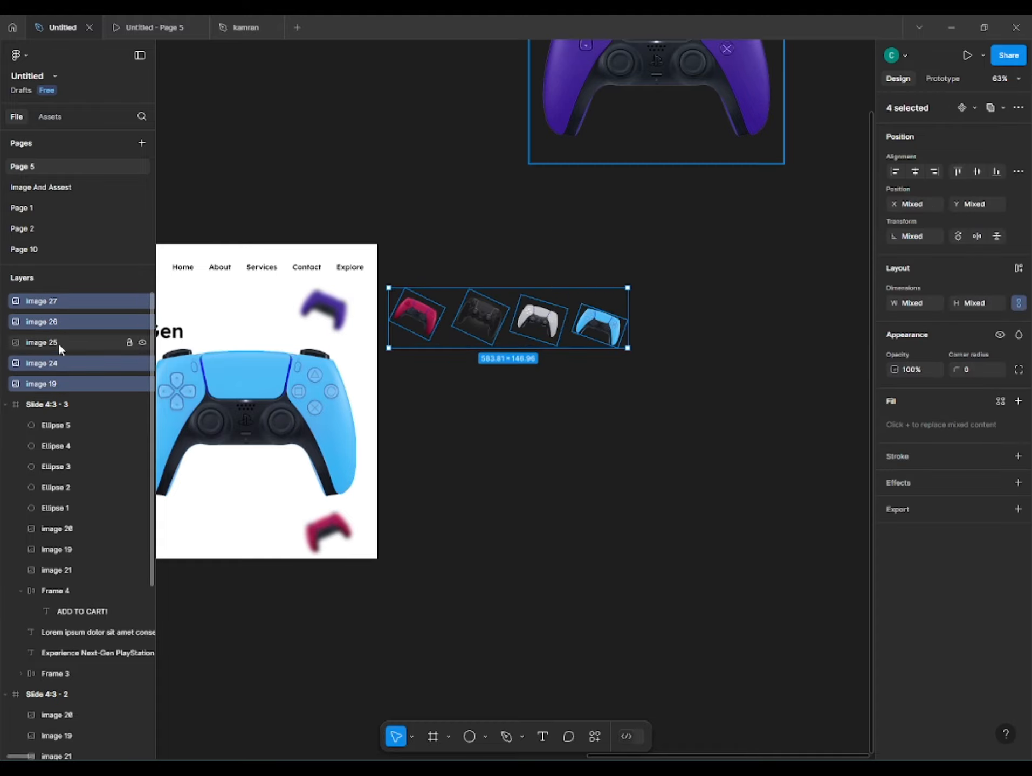
left_click_drag(65, 363, 71, 361)
left_click_drag(44, 408, 44, 407)
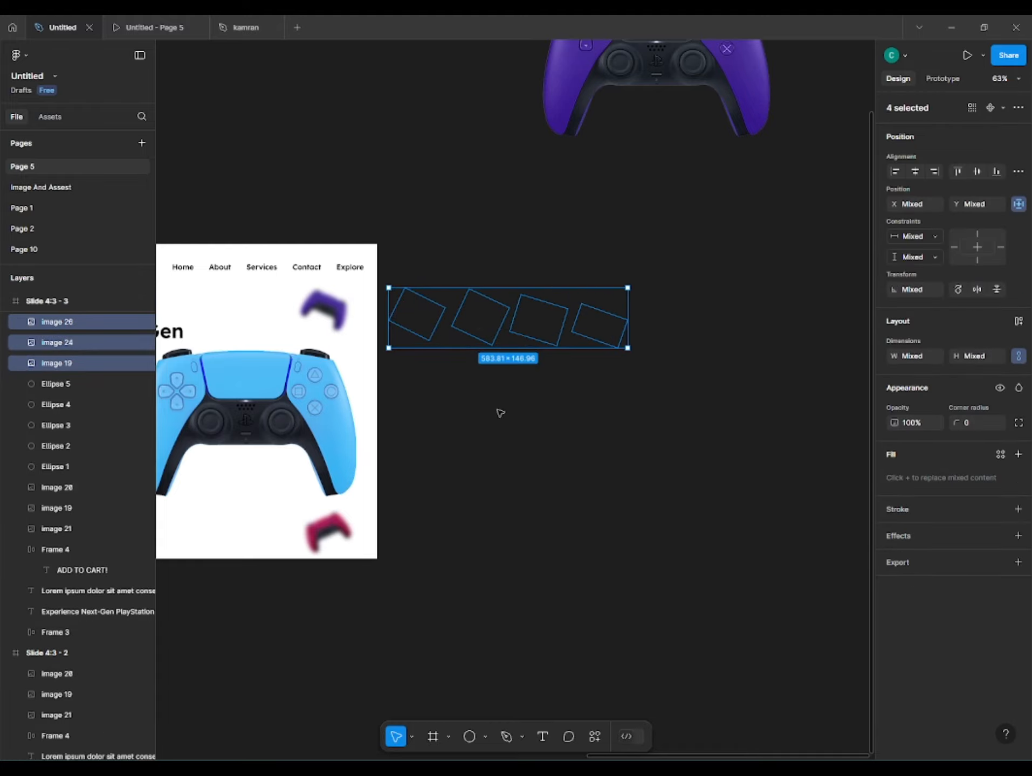
Give the four small controllers a layer blur of 12.1, matching the blurred red controller, and align their vertical centres
left_click(1017, 536)
left_click(917, 557)
left_click(927, 572)
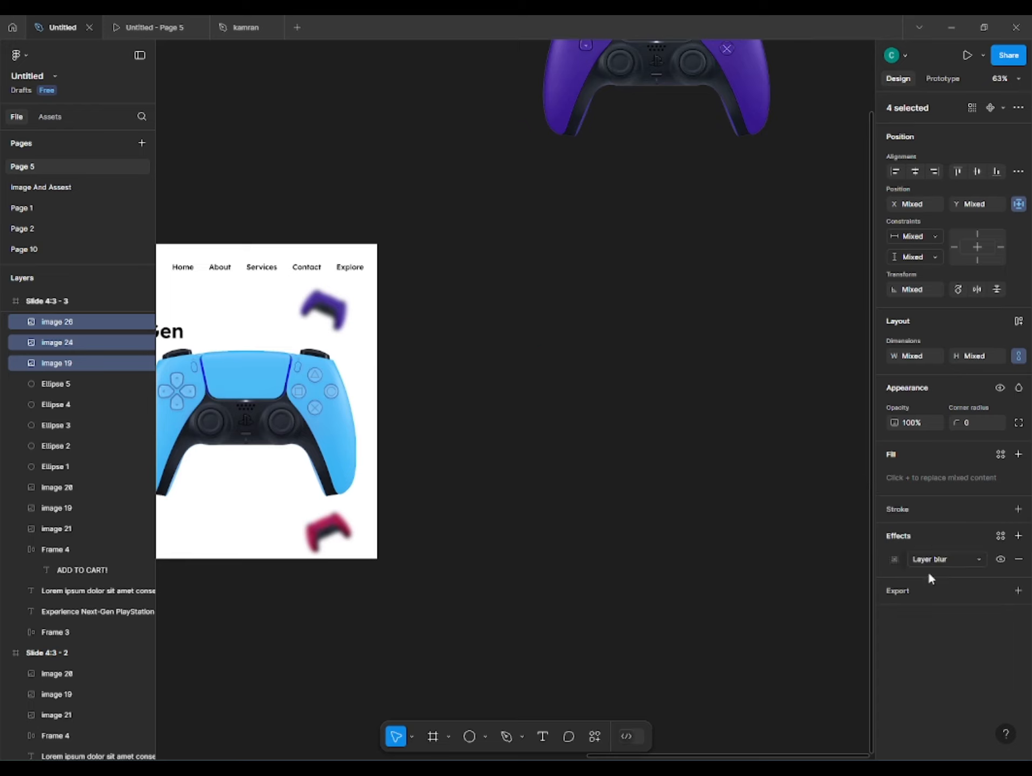
left_click(894, 559)
left_click(326, 531)
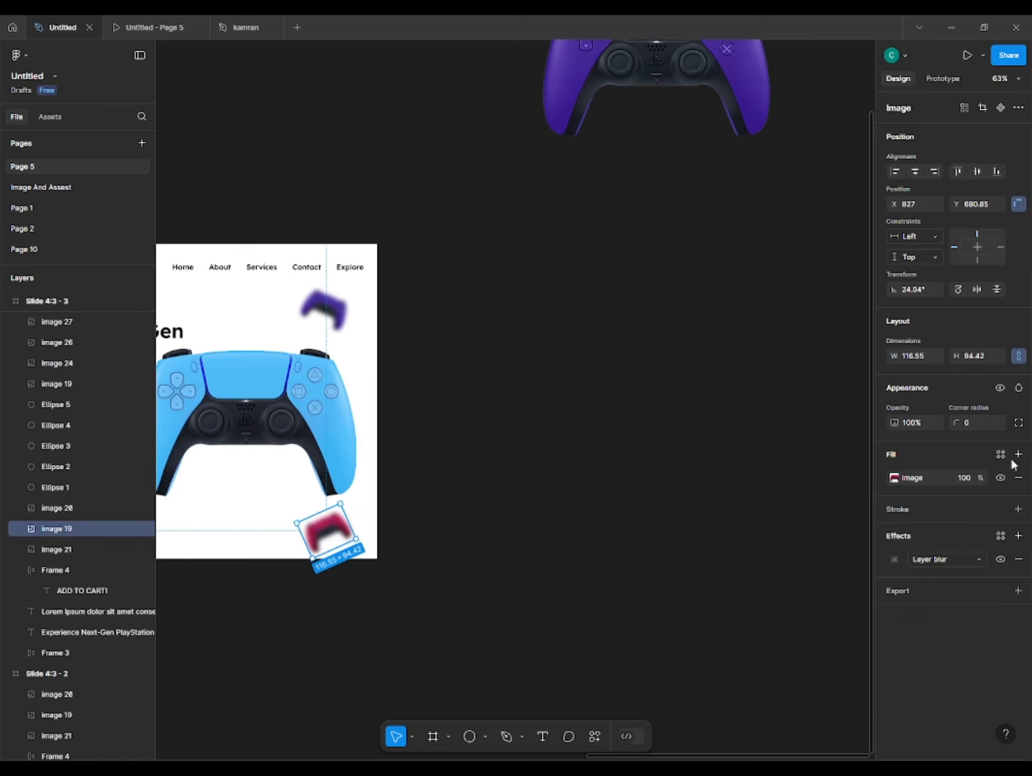
left_click(893, 559)
left_click(718, 491)
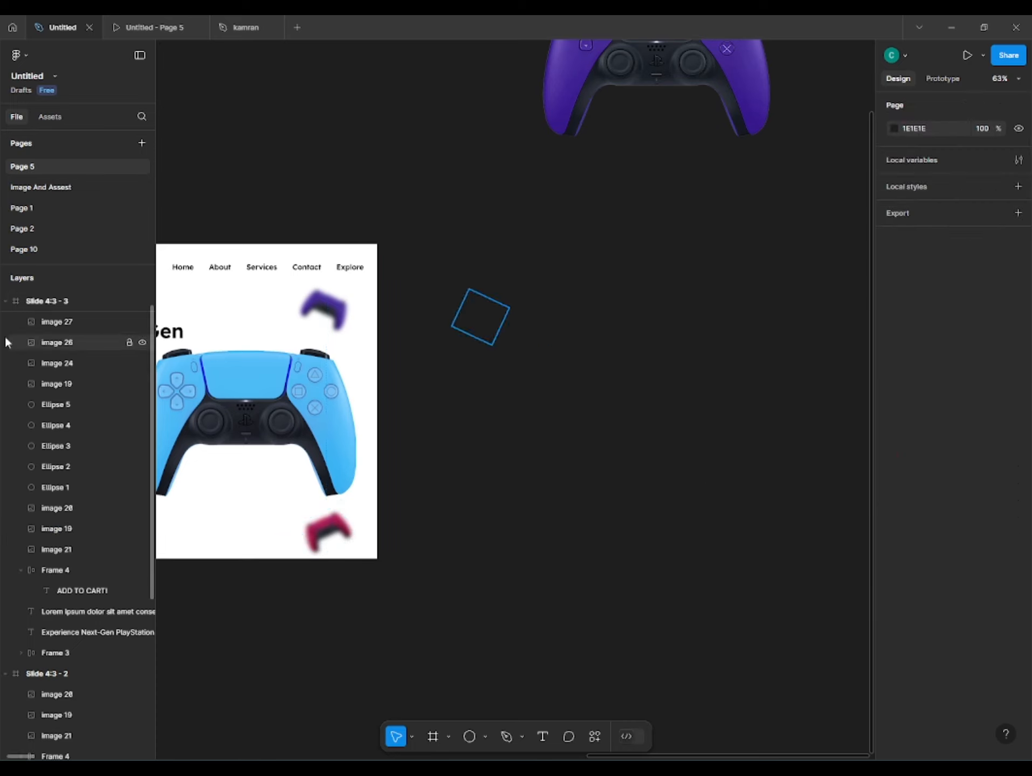
left_click(32, 320)
left_click(45, 383, "shift")
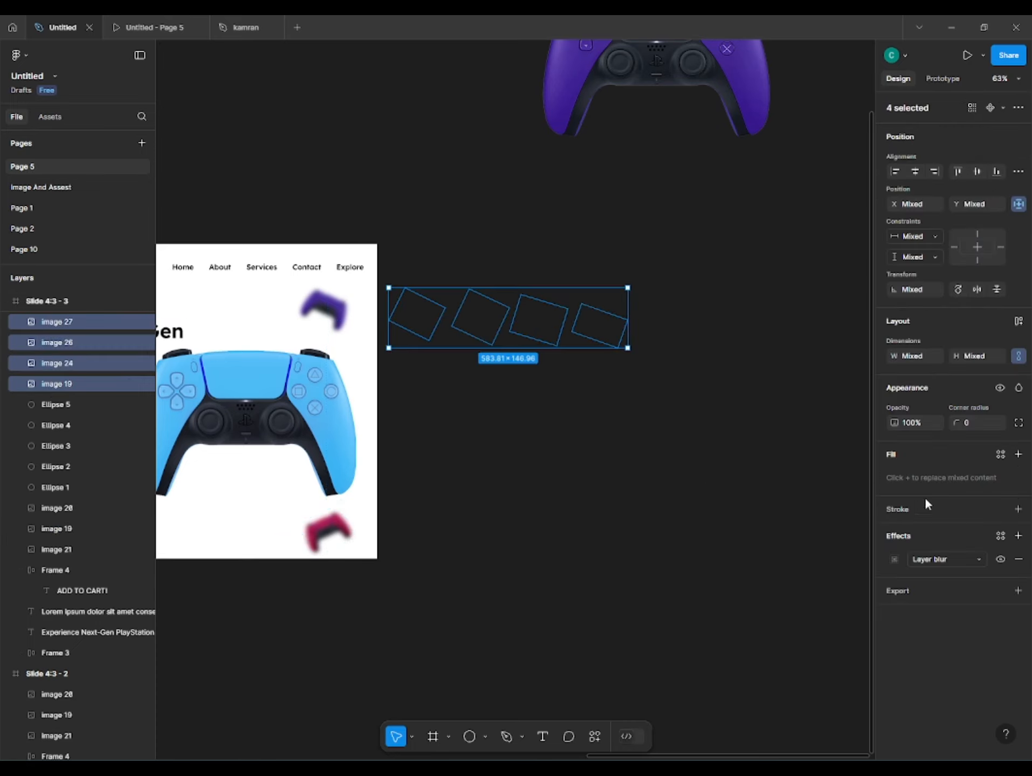
left_click(894, 559)
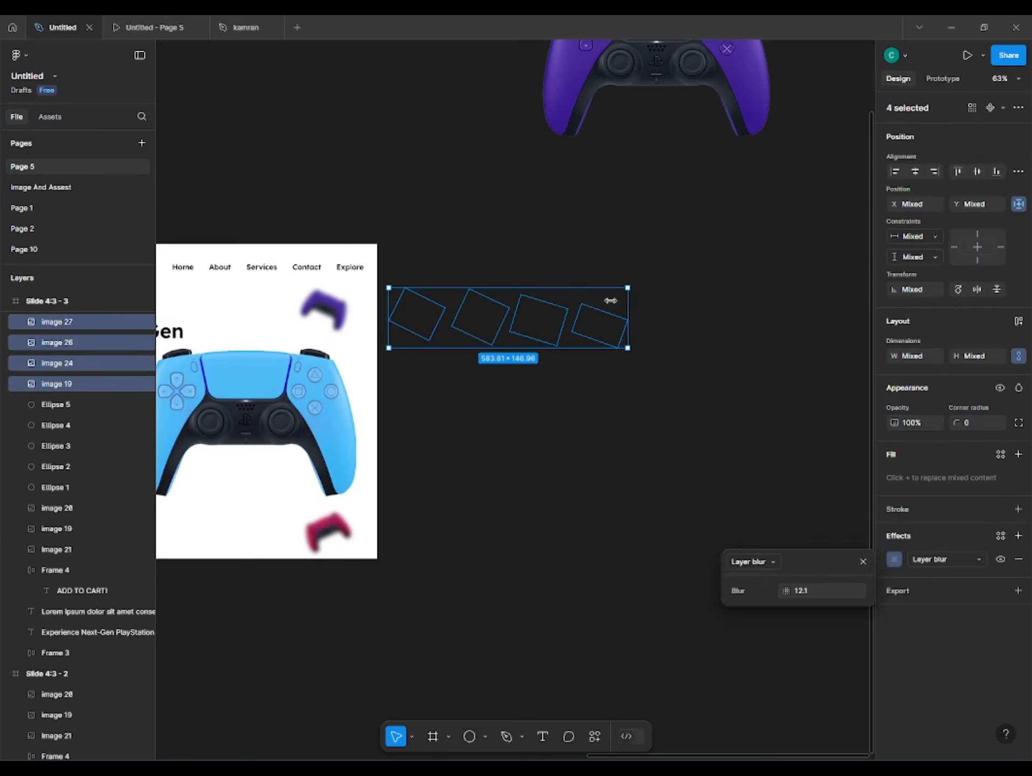
left_click(977, 171)
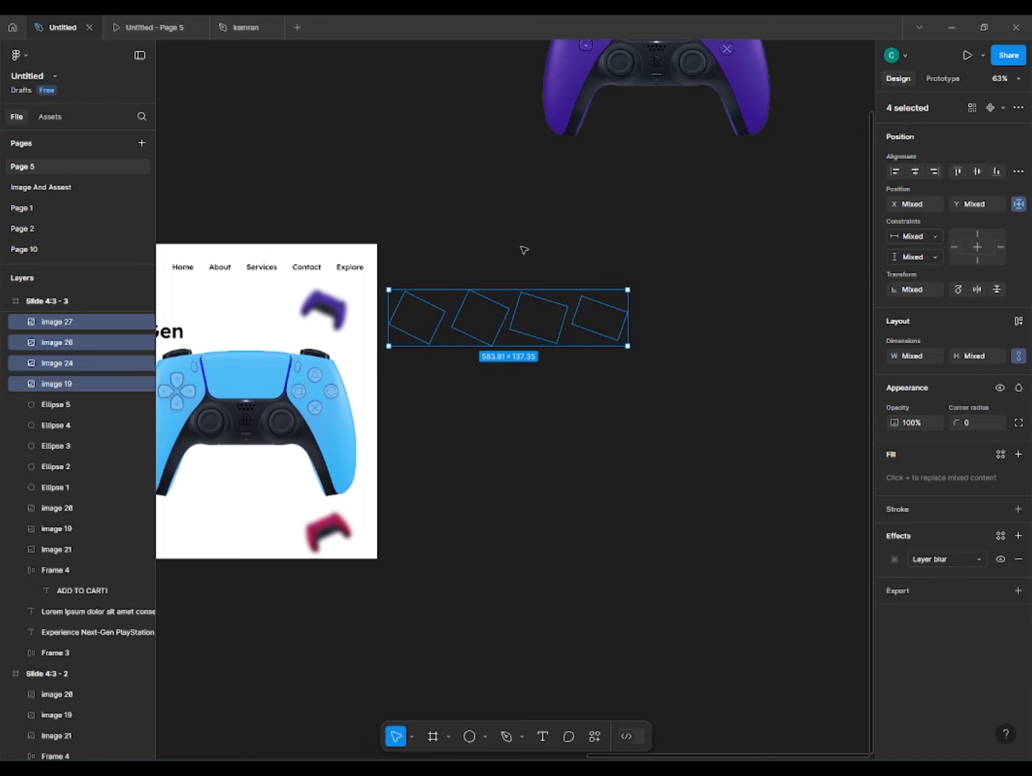
Duplicate the Slide 4:3 - 3 frame and place the copy beside the original
left_click(524, 250)
scroll(542, 237, "down", 2)
left_click_drag(447, 270, 549, 263)
scroll(525, 269, "down", 4)
left_click_drag(472, 283, 410, 292)
left_click_drag(331, 253, 502, 263, "alt")
key("shift+2")
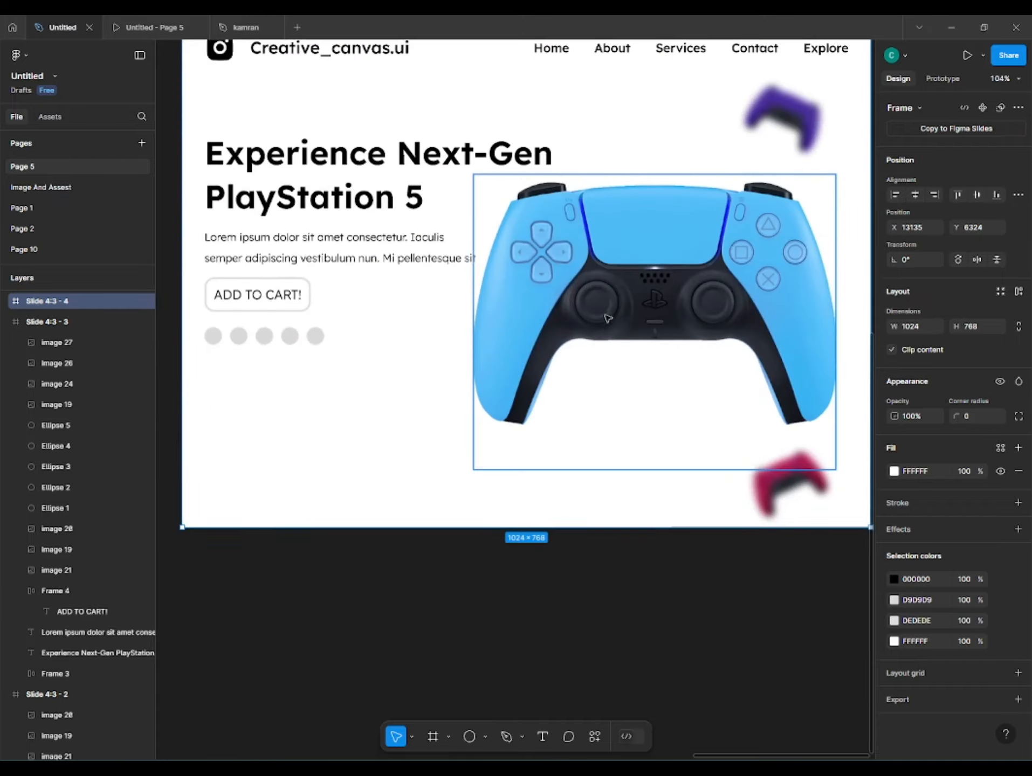
Fill the first dot on Slide 4:3 - 3 with the blue 5CC3FA sampled from the large controller
left_click_drag(604, 318, 862, 288)
left_click_drag(361, 404, 629, 364)
left_click_drag(406, 383, 606, 444)
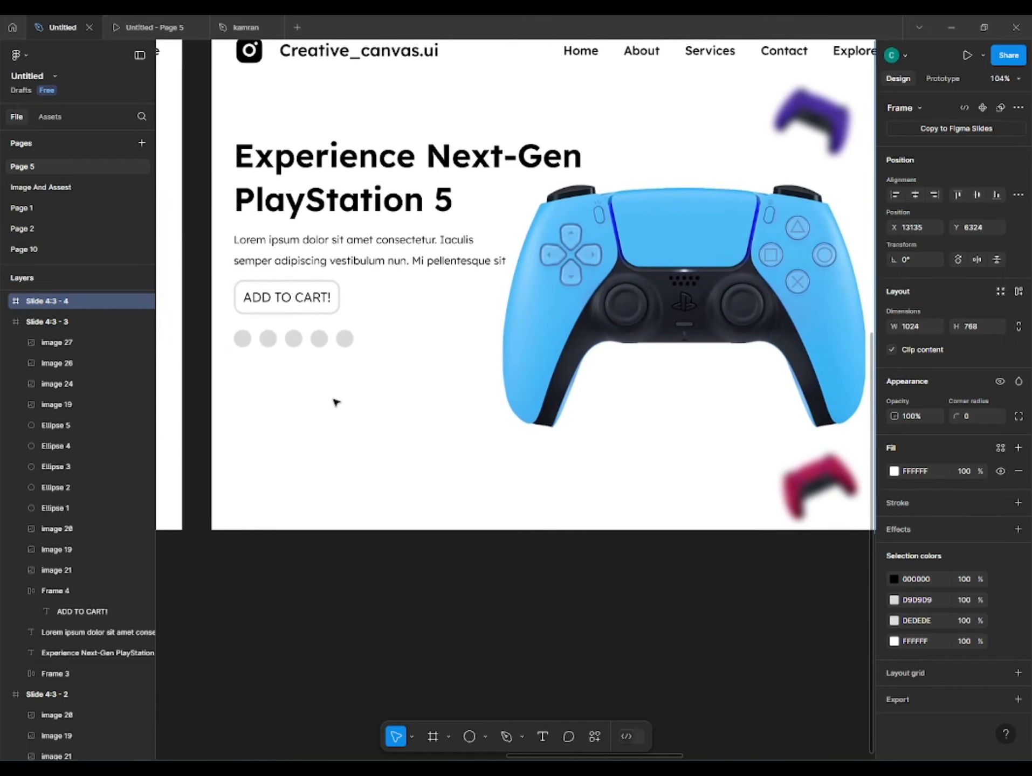
left_click(239, 341)
scroll(463, 357, "down", 5)
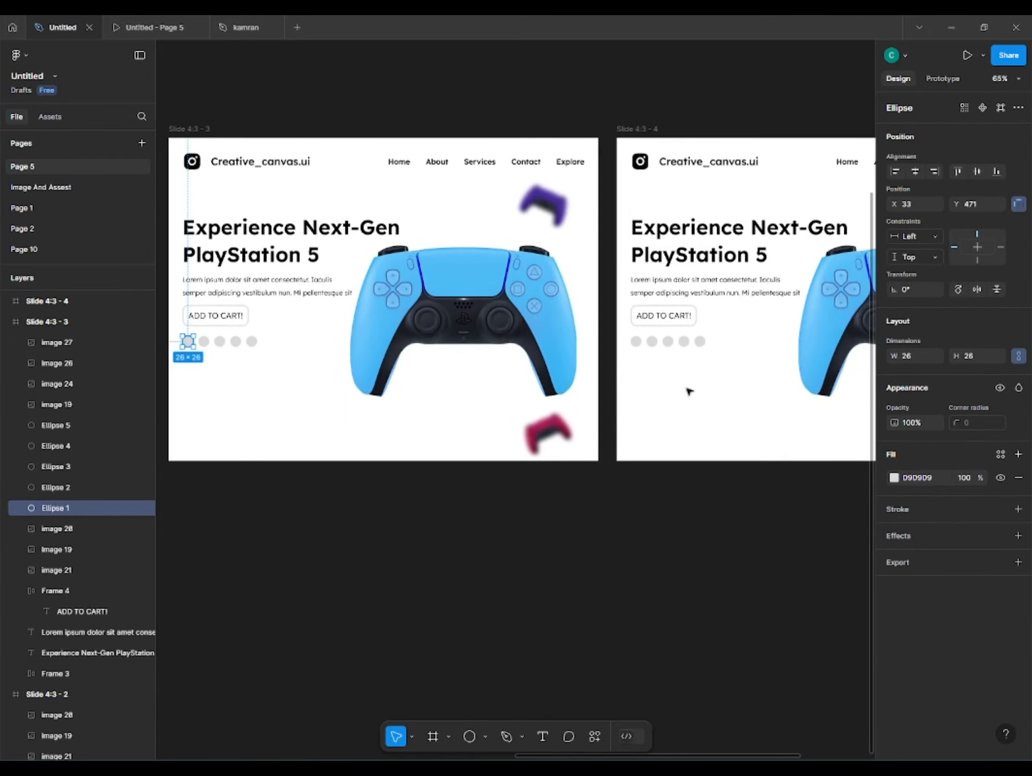
left_click(893, 478)
left_click(736, 613)
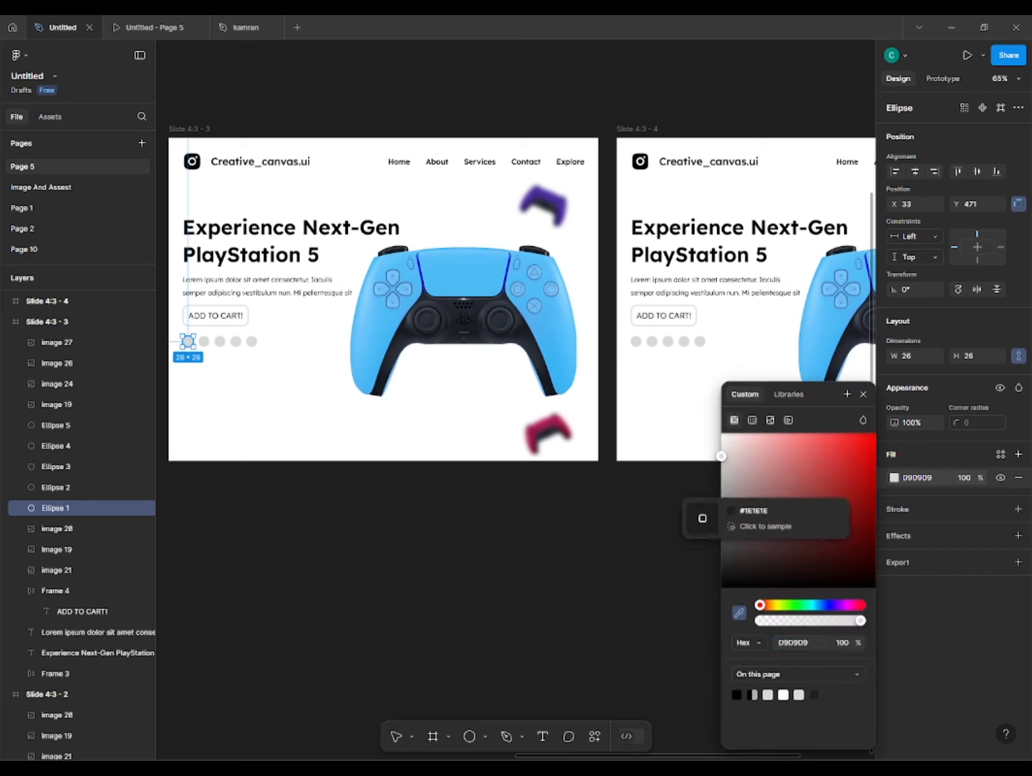
left_click(577, 353)
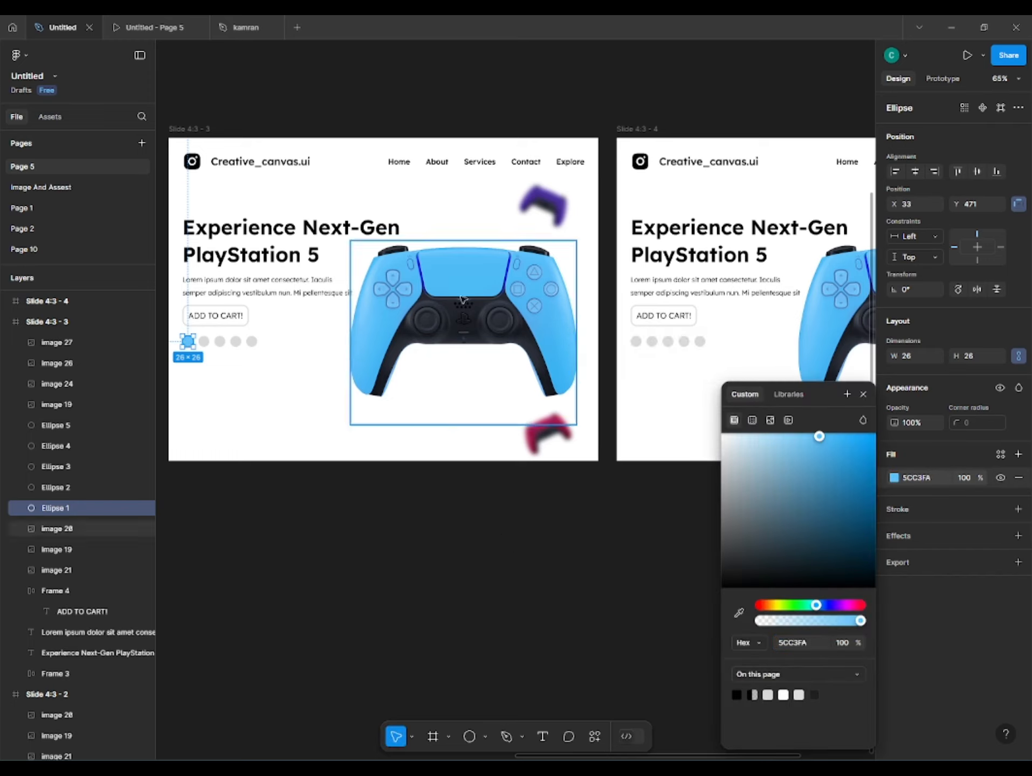
Fill the second dot on Slide 4:3 - 3 with purple sampled from the blurred purple controller
left_click(210, 343)
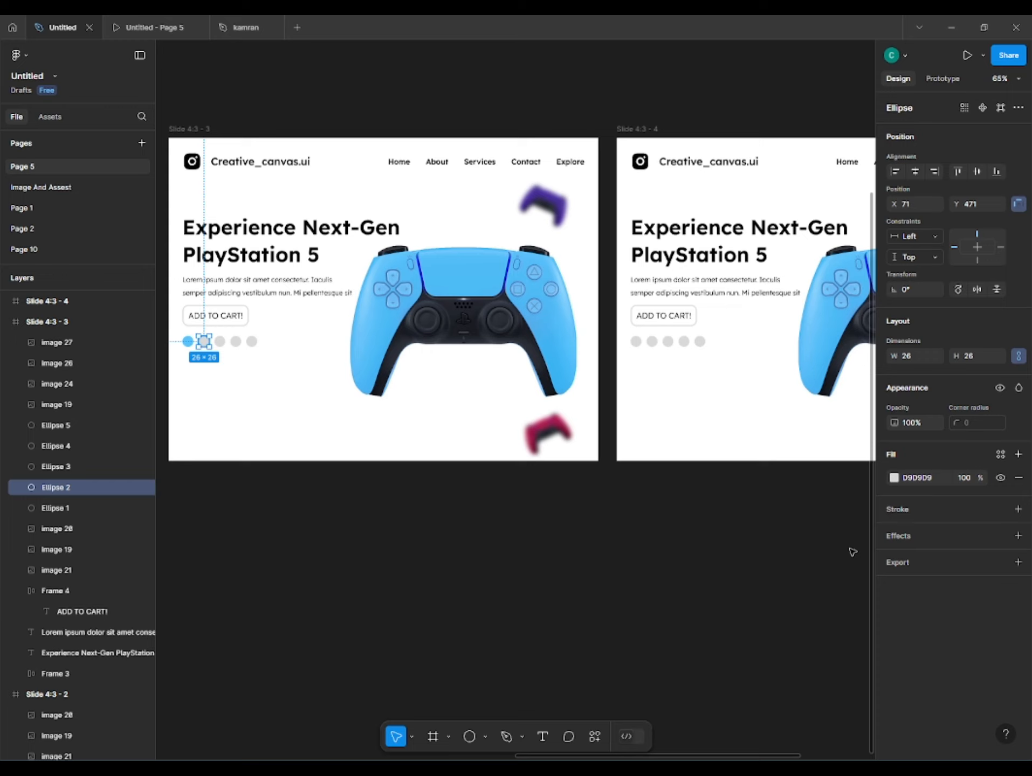
left_click(894, 478)
left_click(739, 613)
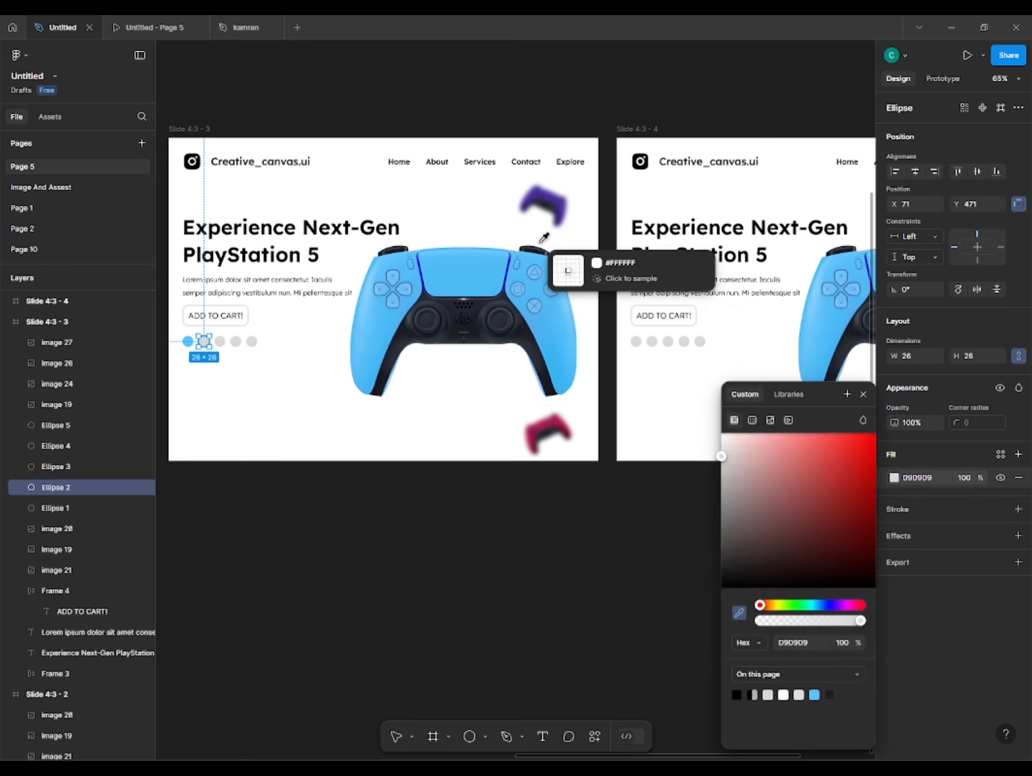
left_click(555, 197)
left_click(444, 492)
left_click(219, 342)
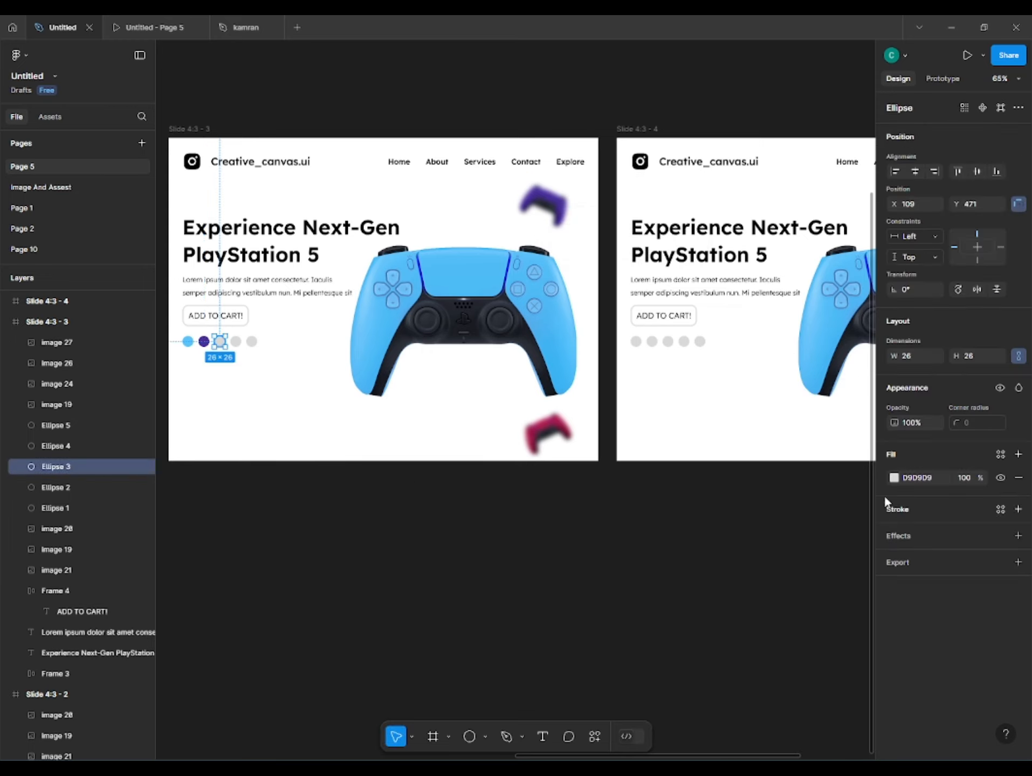
left_click(689, 545)
Move the four blurred controller images out of Slide 4:3 - 3 to the page's top layer level, beneath the duplicated slide
left_click_drag(664, 537, 382, 553)
scroll(631, 538, "down", 1)
left_click(60, 345)
left_click(59, 363, "shift")
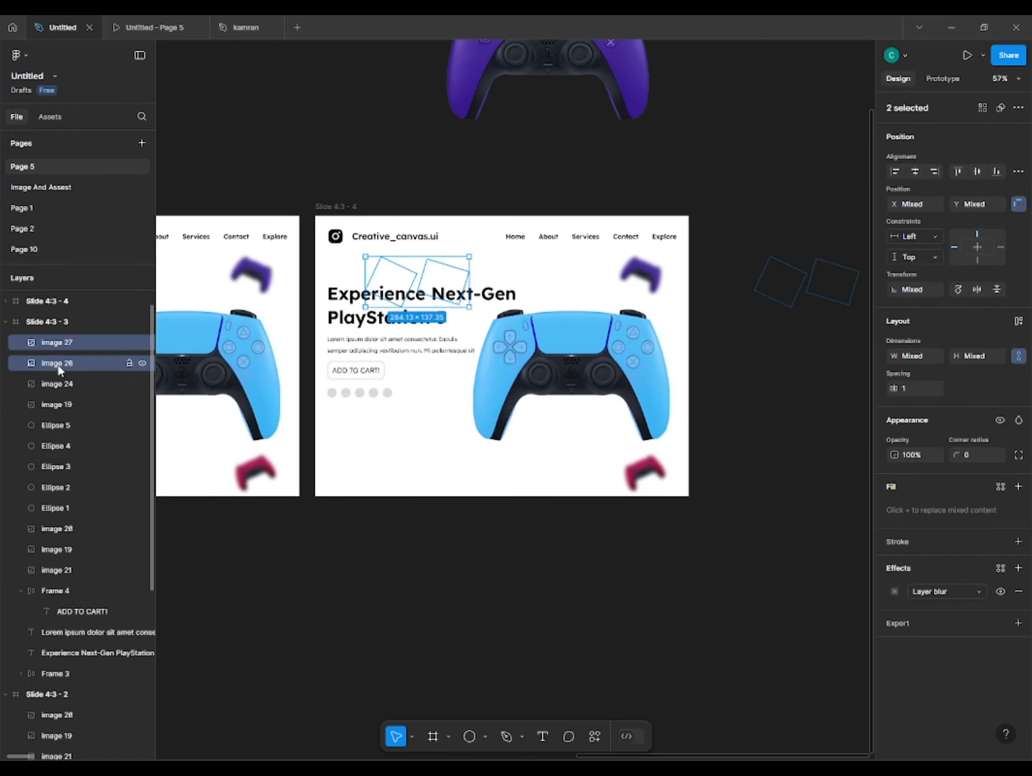
left_click(58, 384, "shift")
left_click(60, 405, "shift")
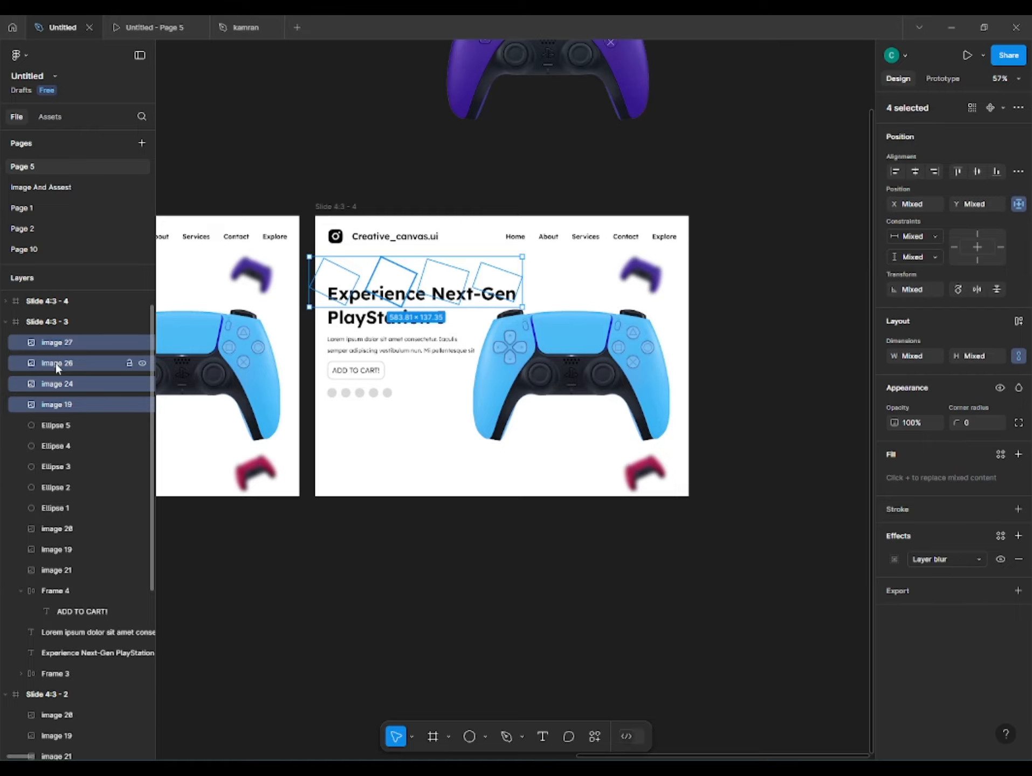
left_click_drag(52, 323, 53, 308)
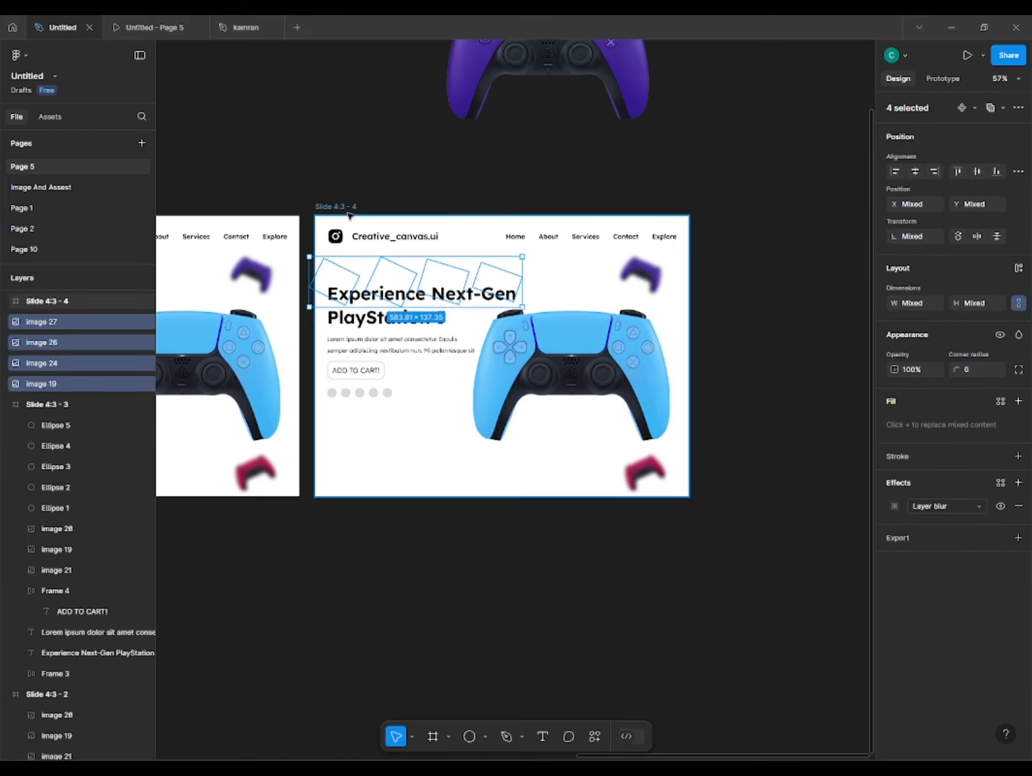
Move the duplicated slide clear of the blurred controllers, placing it below their row
left_click(425, 261)
left_click_drag(426, 262, 484, 380)
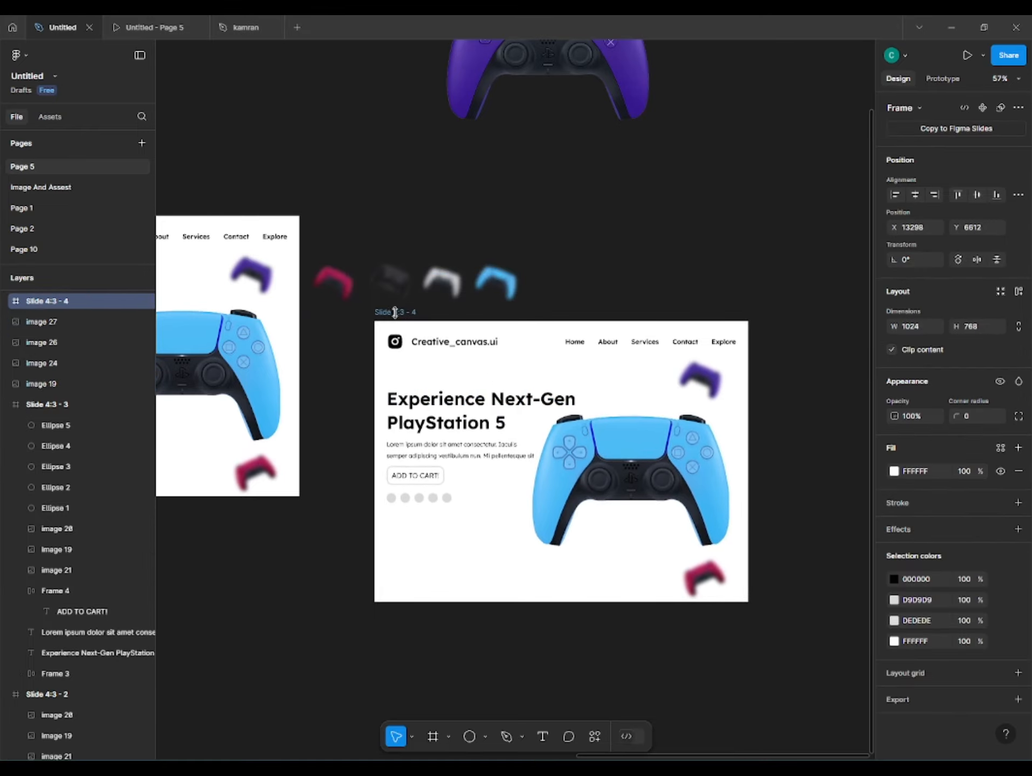
left_click_drag(347, 226, 591, 193)
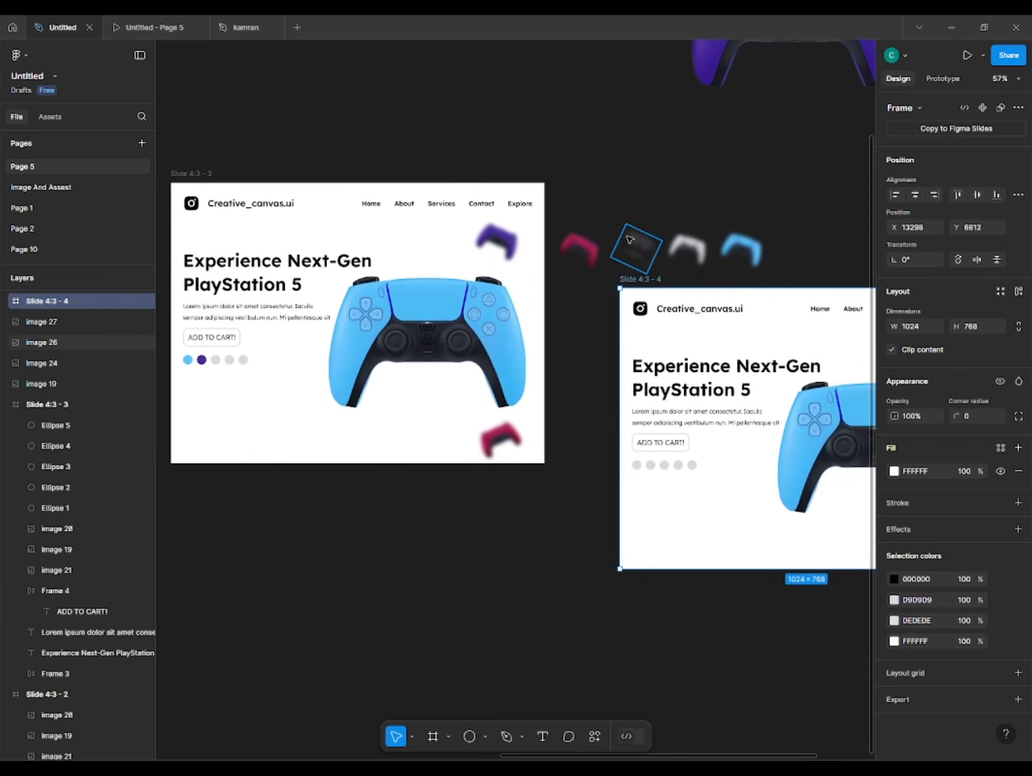
Rearrange the four blurred controllers in their row into the order black, white, red, blue
left_click(628, 242)
left_click(577, 249, "shift")
left_click(686, 249, "shift")
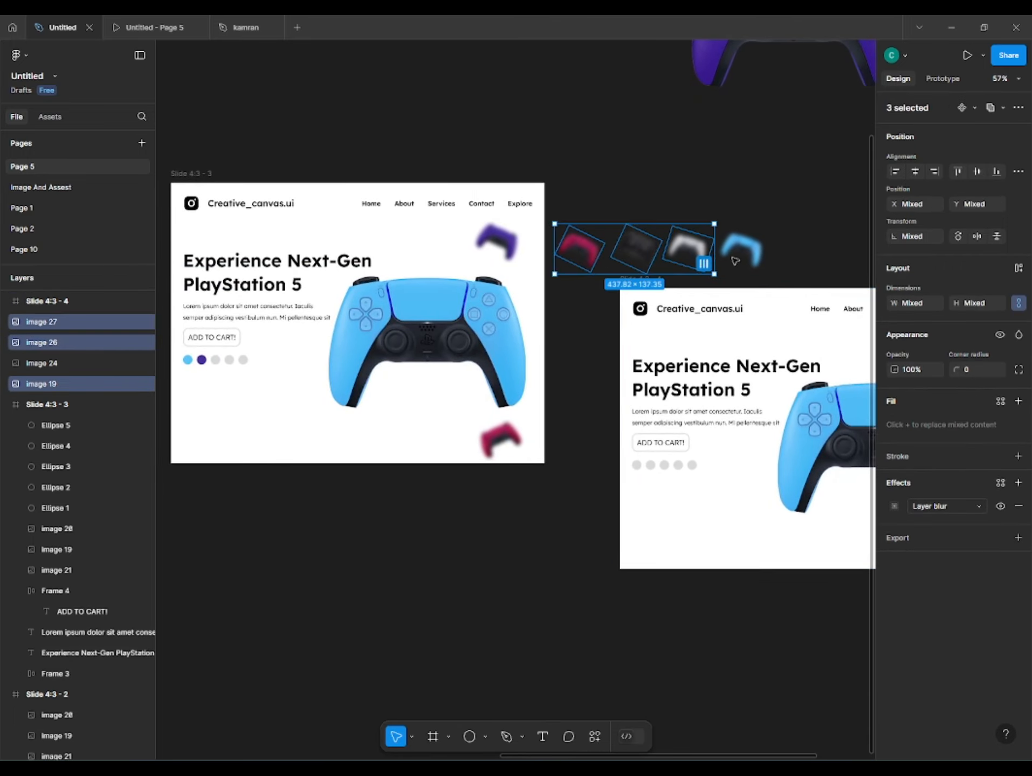
left_click(741, 249, "shift")
left_click(757, 263)
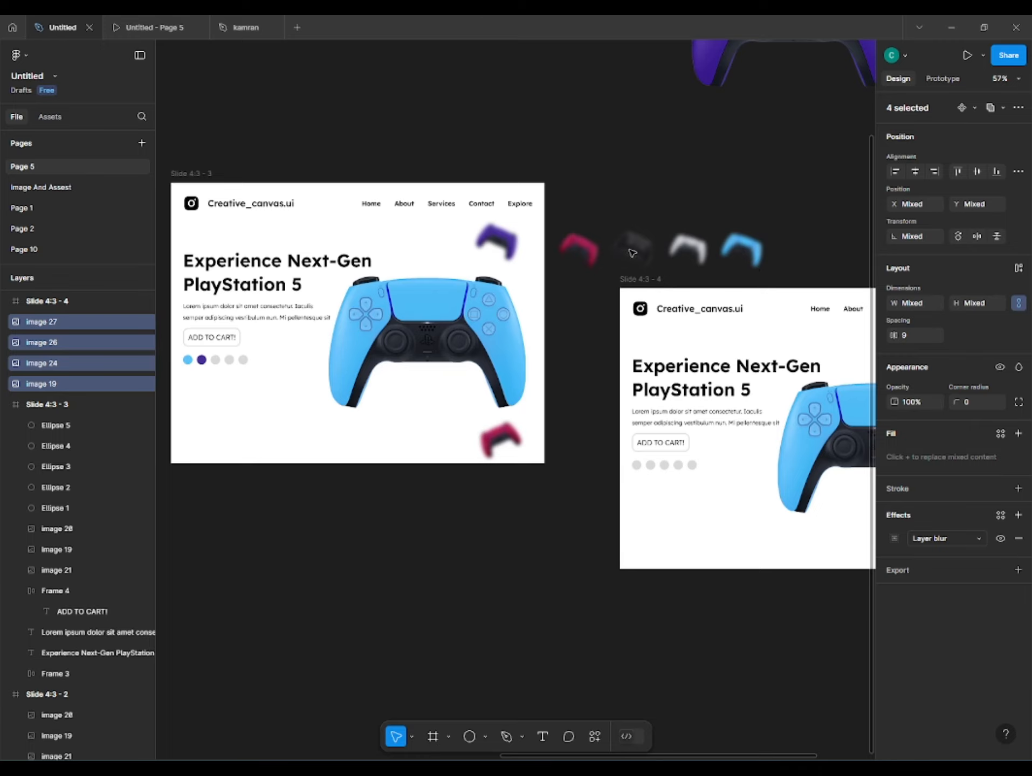
scroll(632, 253, "up", 3)
left_click_drag(631, 254, 603, 257)
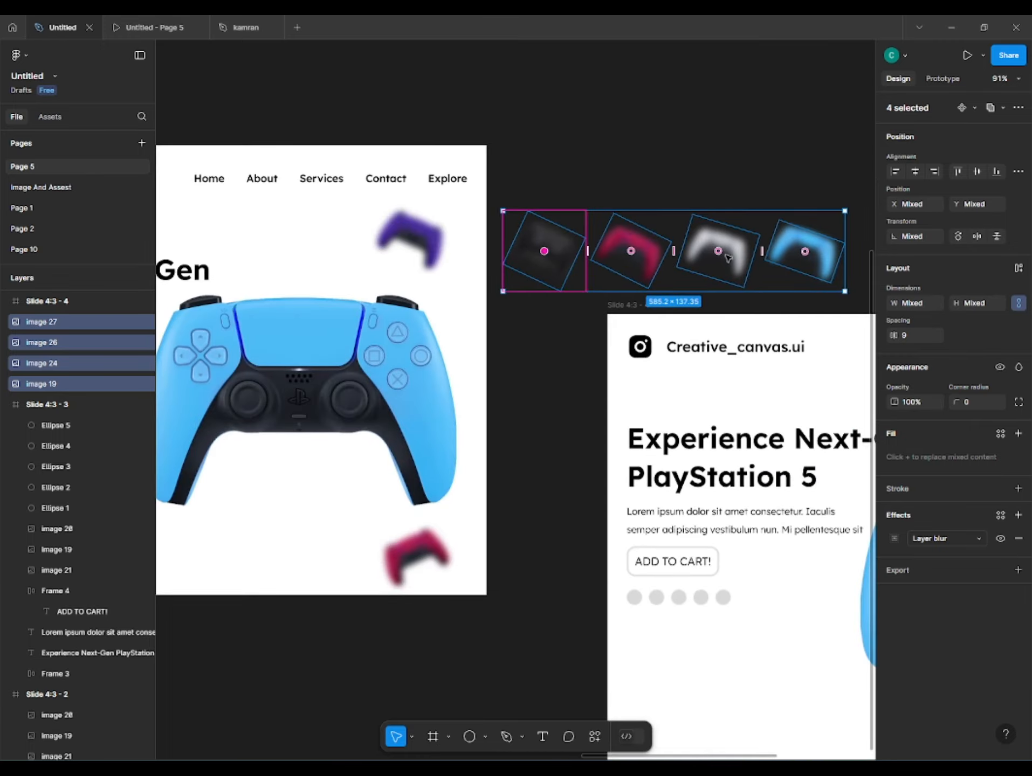
left_click_drag(728, 258, 637, 266)
scroll(638, 266, "down", 3)
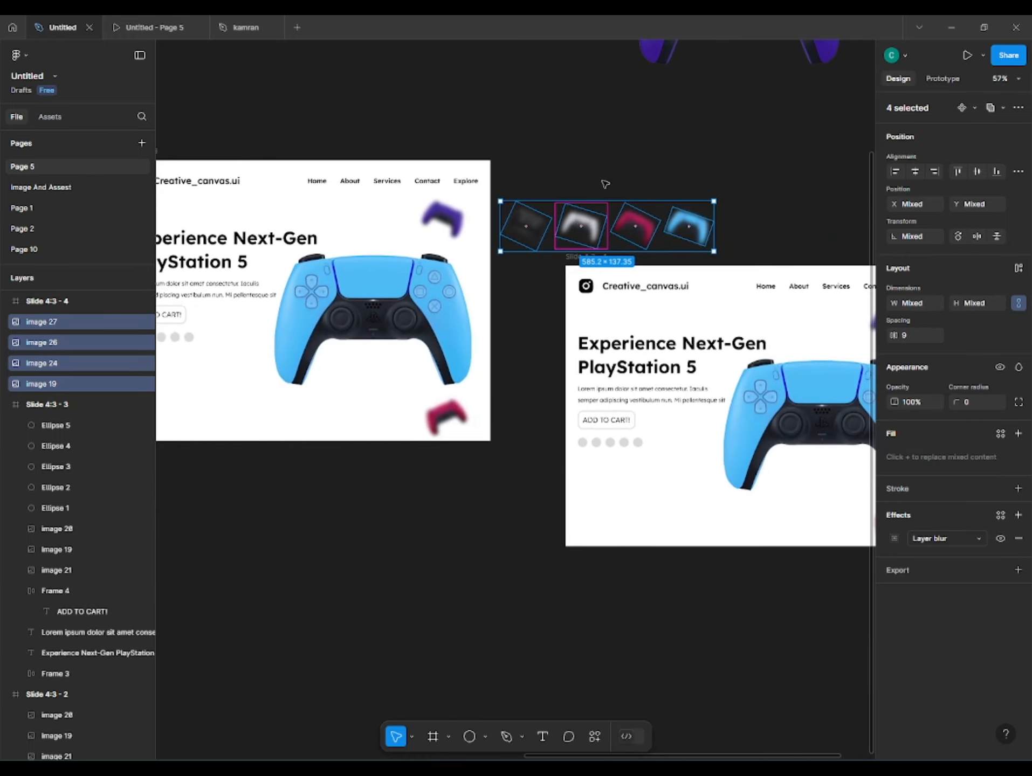
left_click_drag(690, 228, 636, 228)
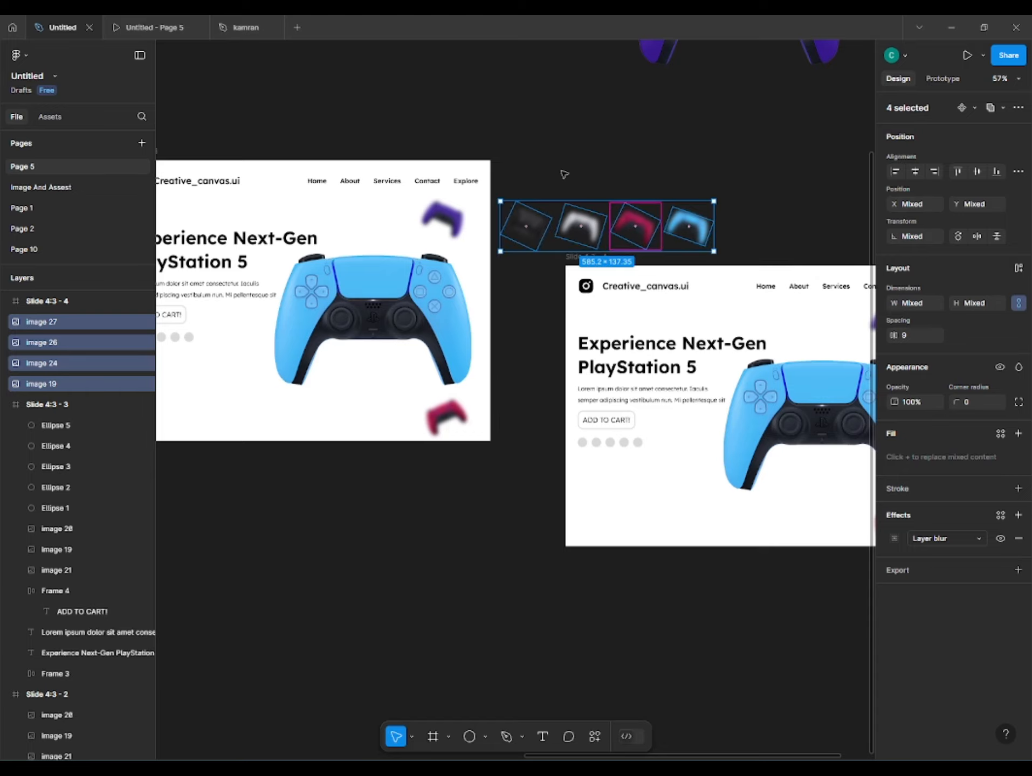
left_click(561, 174)
Fill the third dot on Slide 4:3 - 3 with black from the page's colours
scroll(561, 173, "down", 2)
left_click_drag(558, 175, 492, 191)
scroll(458, 364, "left", 3)
scroll(299, 336, "up", 3)
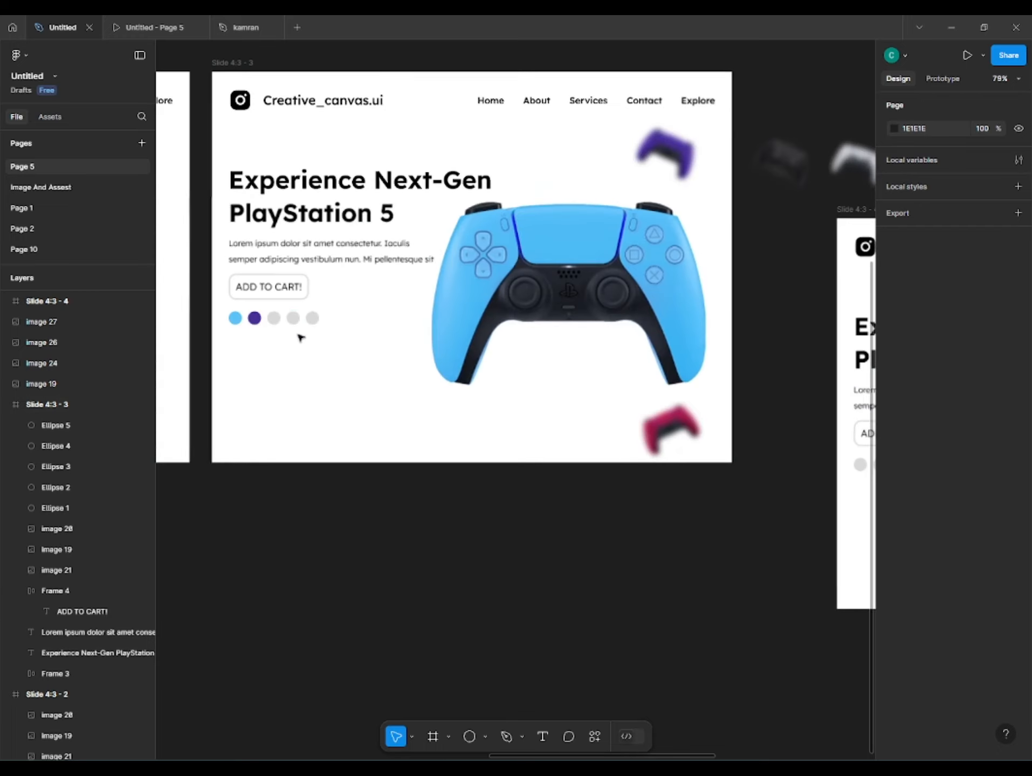
left_click(273, 318)
left_click(889, 479)
left_click(792, 643)
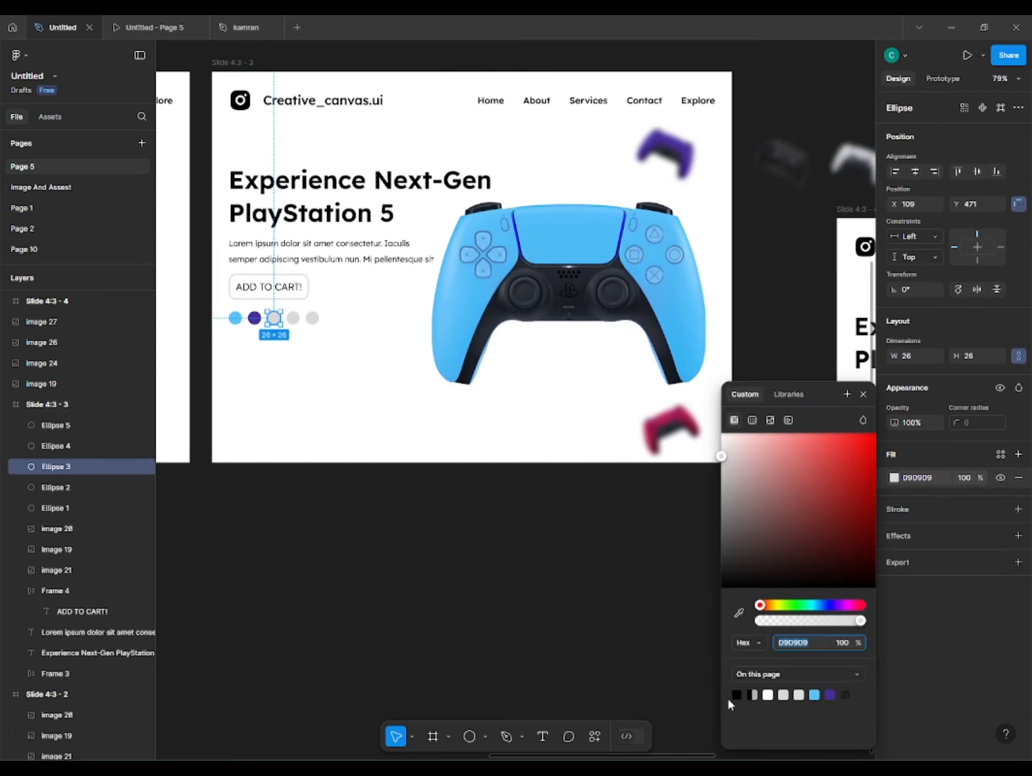
Fill the fourth dot on Slide 4:3 - 3 with white FFFFFF from the page's colours
left_click(293, 318)
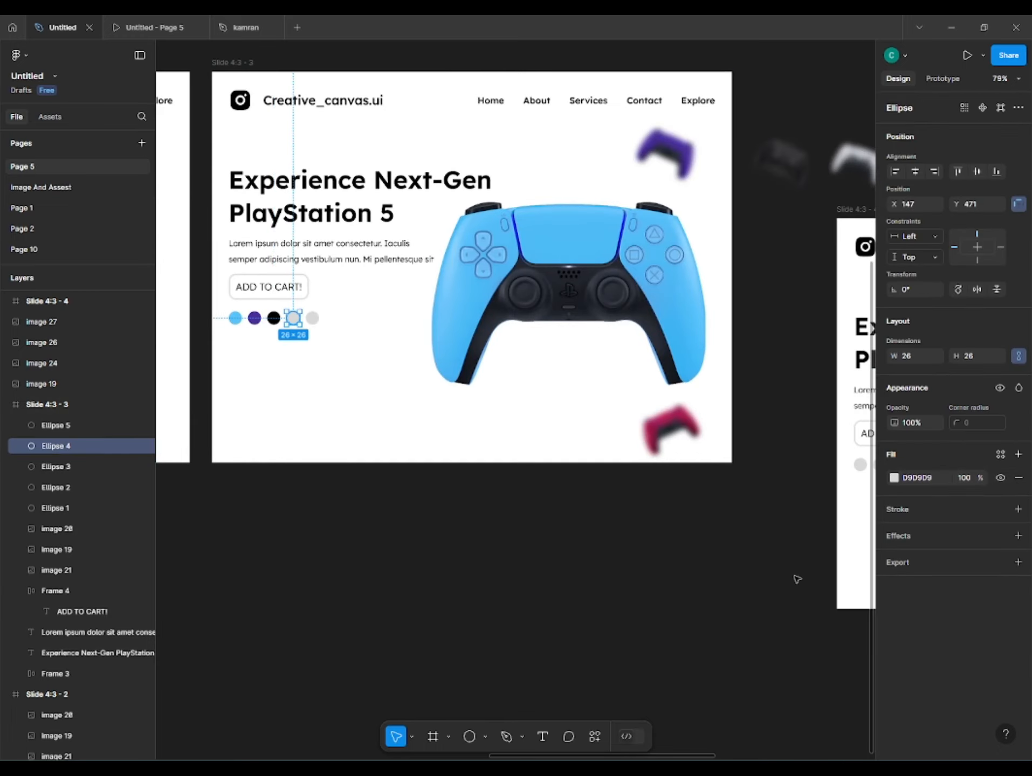
left_click(894, 478)
left_click(769, 694)
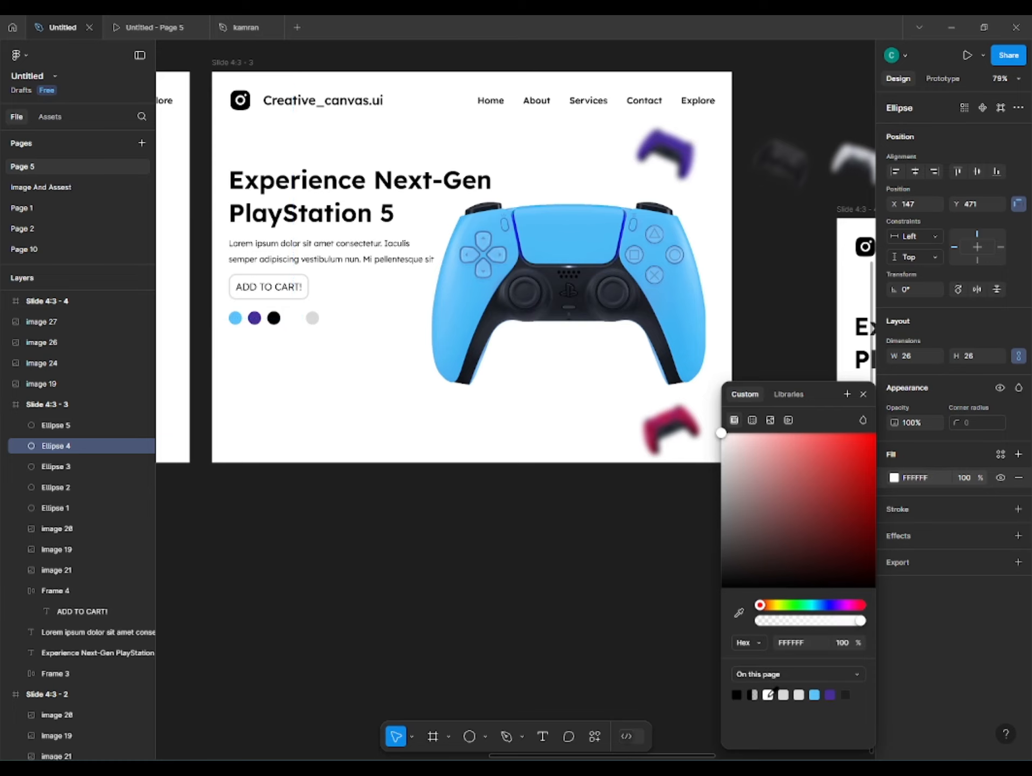
left_click(530, 561)
Fill the fifth dot on Slide 4:3 - 3 with red sampled from the blurred red controller
left_click_drag(584, 575, 712, 585)
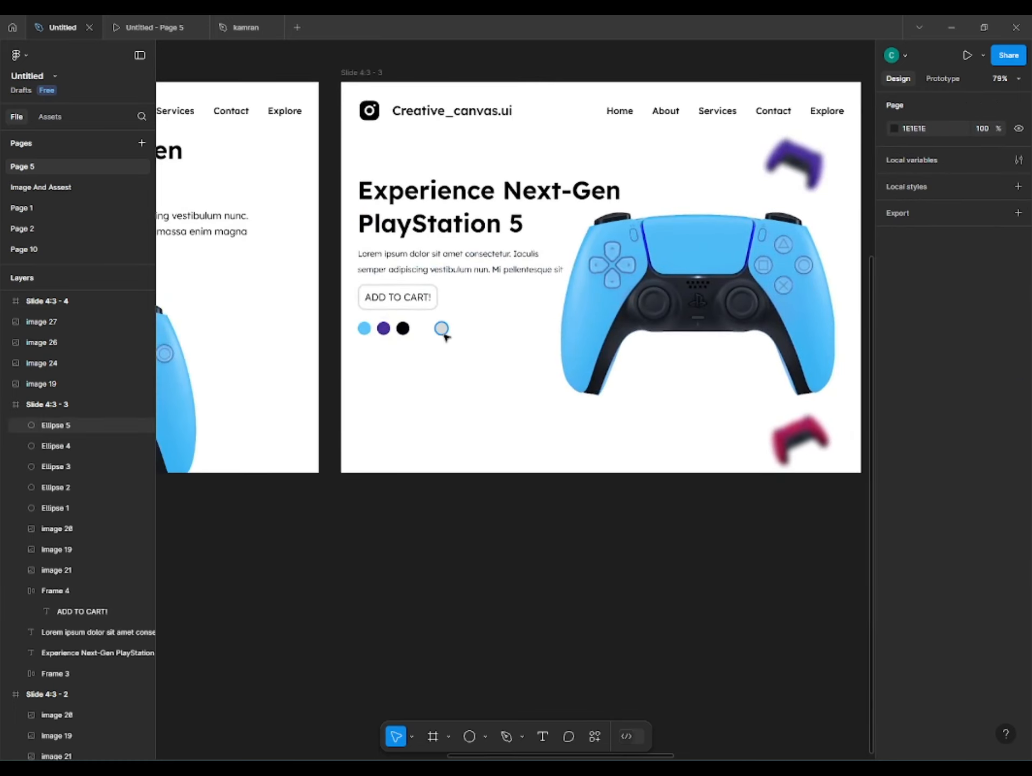
left_click(443, 331)
left_click(894, 478)
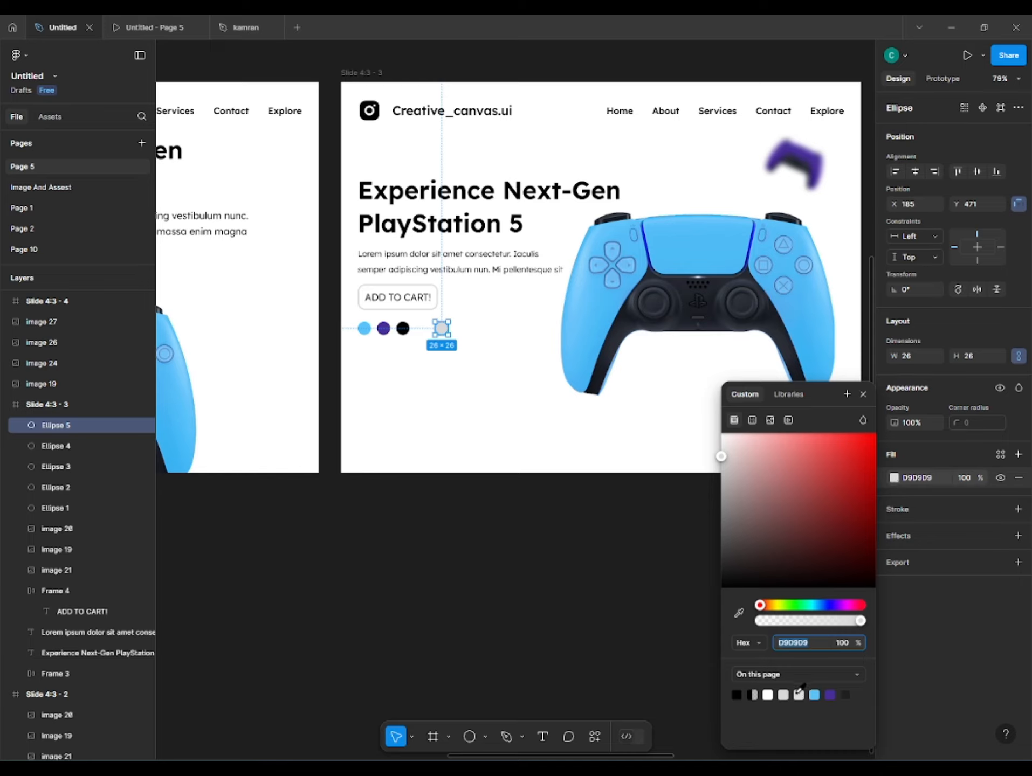
left_click(738, 613)
left_click_drag(809, 398, 632, 472)
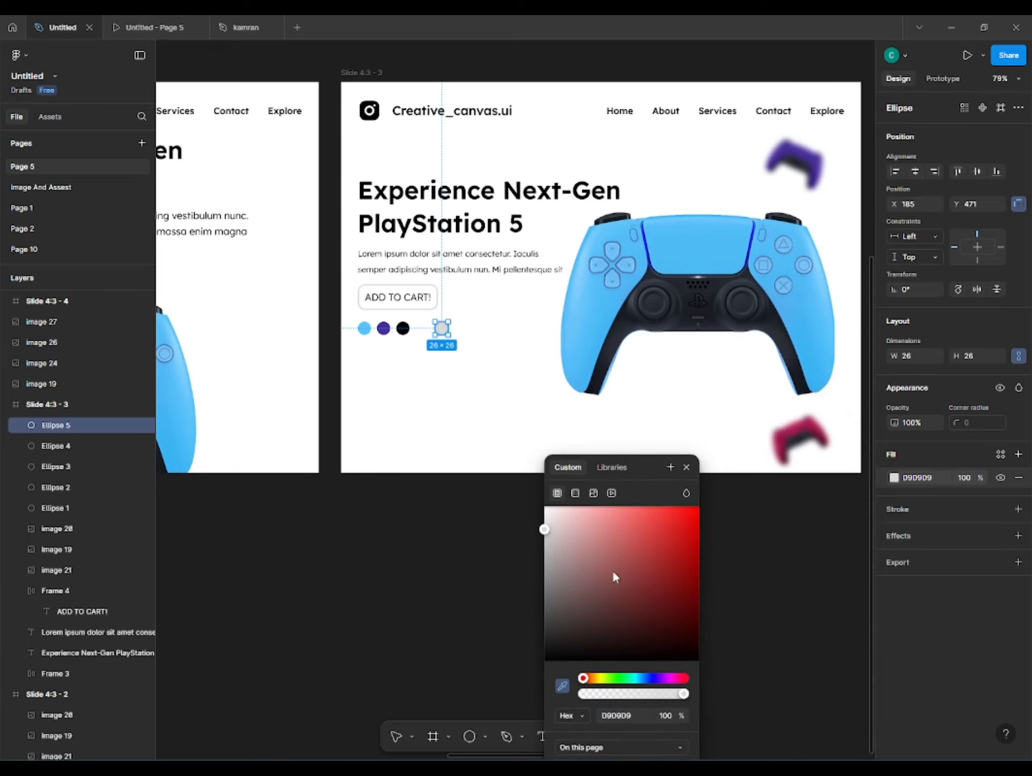
left_click(811, 431)
left_click(505, 489)
Delete the duplicated slide with grey dots below the row of blurred controllers
scroll(504, 490, "down", 2)
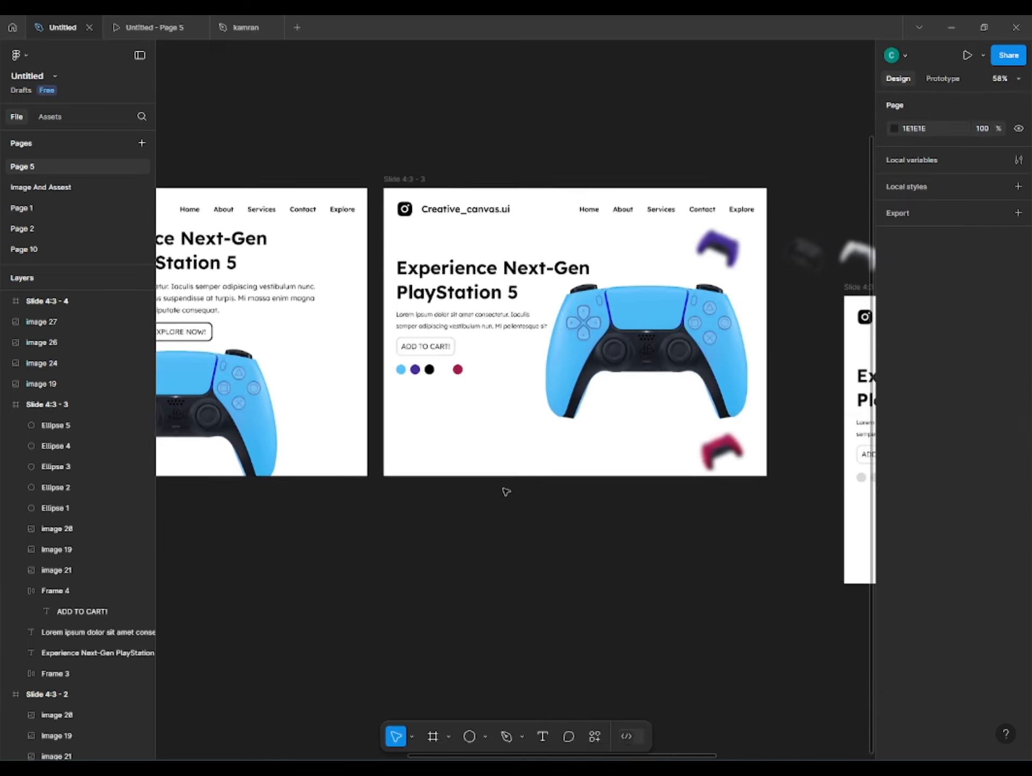
scroll(504, 489, "right", 3)
left_click(737, 215)
key("Delete")
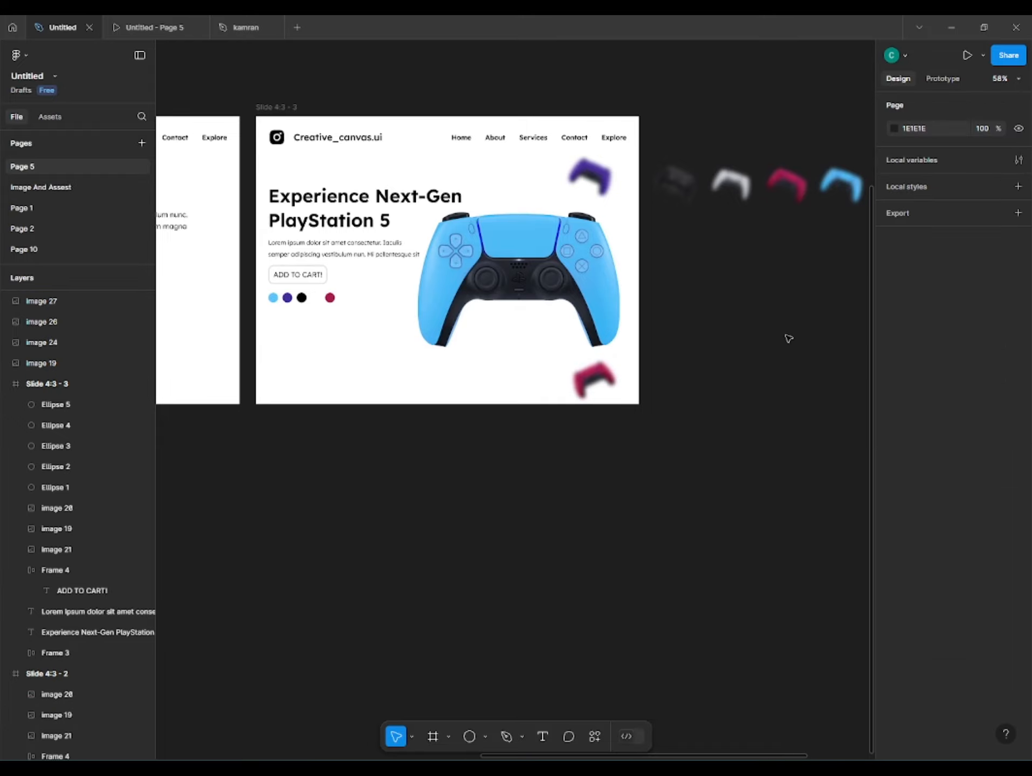
Enlarge the five colour dots on Slide 4:3 - 3 to 36 × 36 with 10 spacing, starting at the ADD TO CART! button's left edge
scroll(436, 353, "left", 3)
scroll(437, 353, "up", 5)
left_click(403, 268)
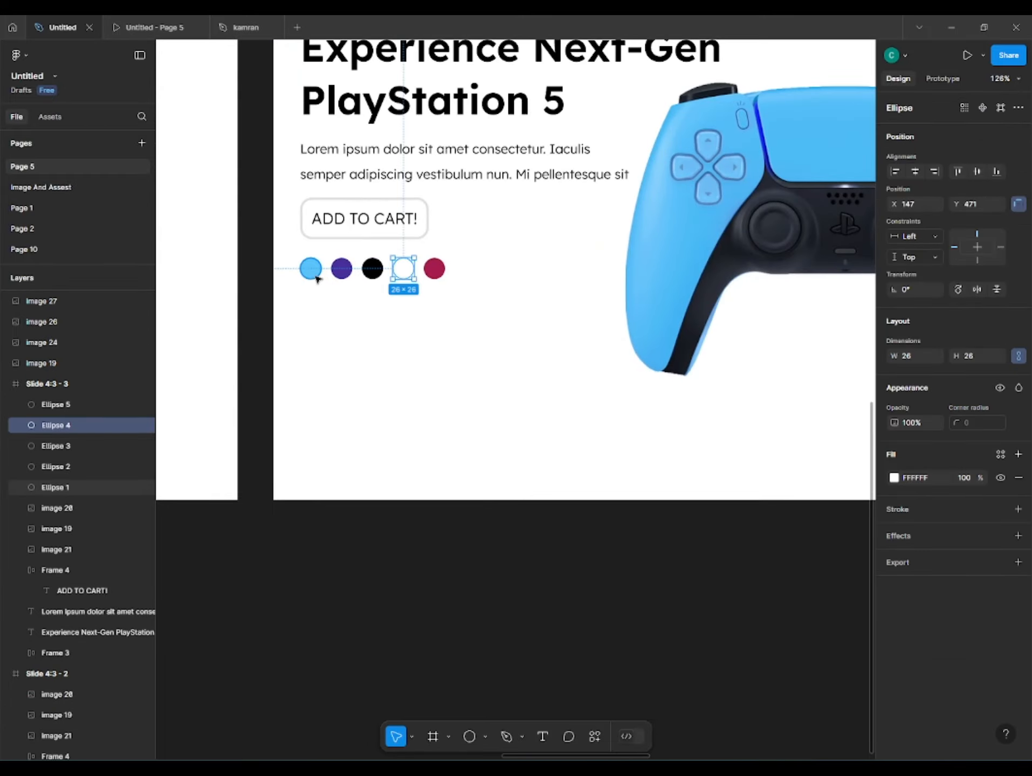
left_click(310, 269, "shift")
left_click(342, 269, "shift")
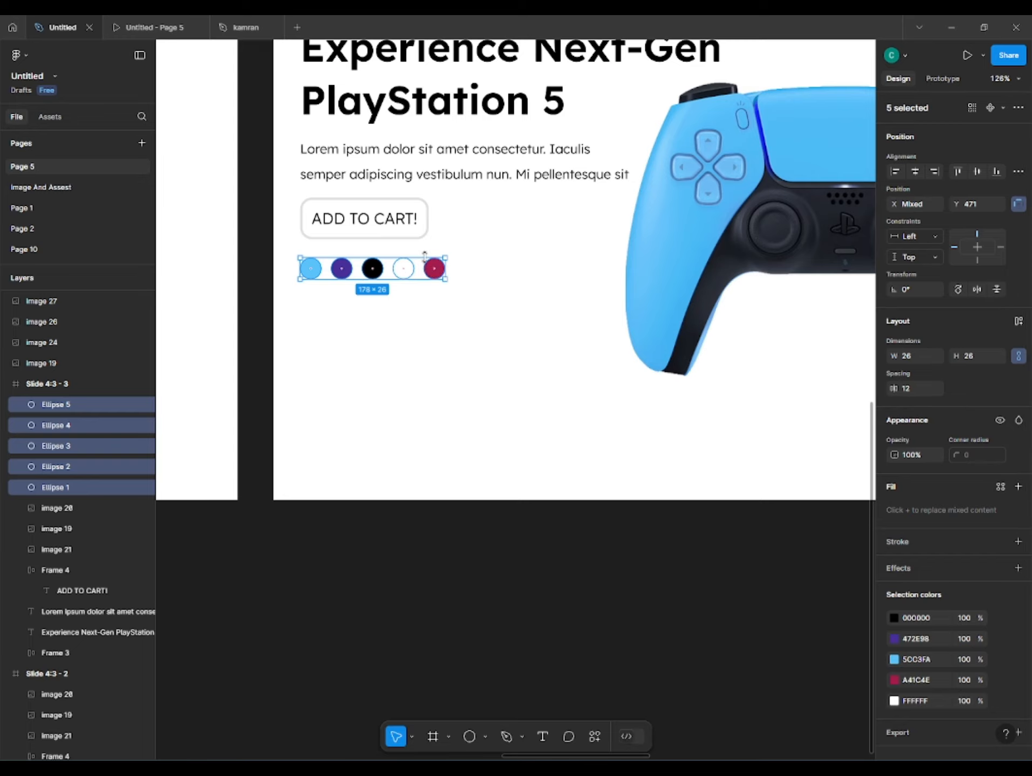
left_click_drag(445, 280, 460, 282)
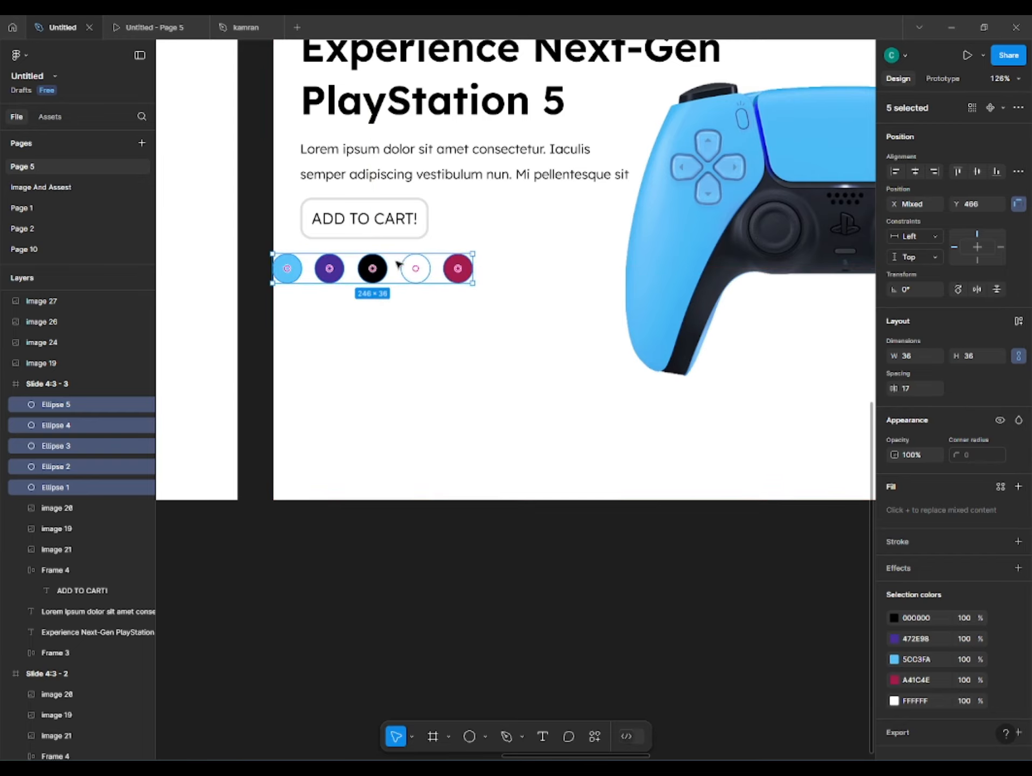
left_click_drag(377, 273, 404, 273)
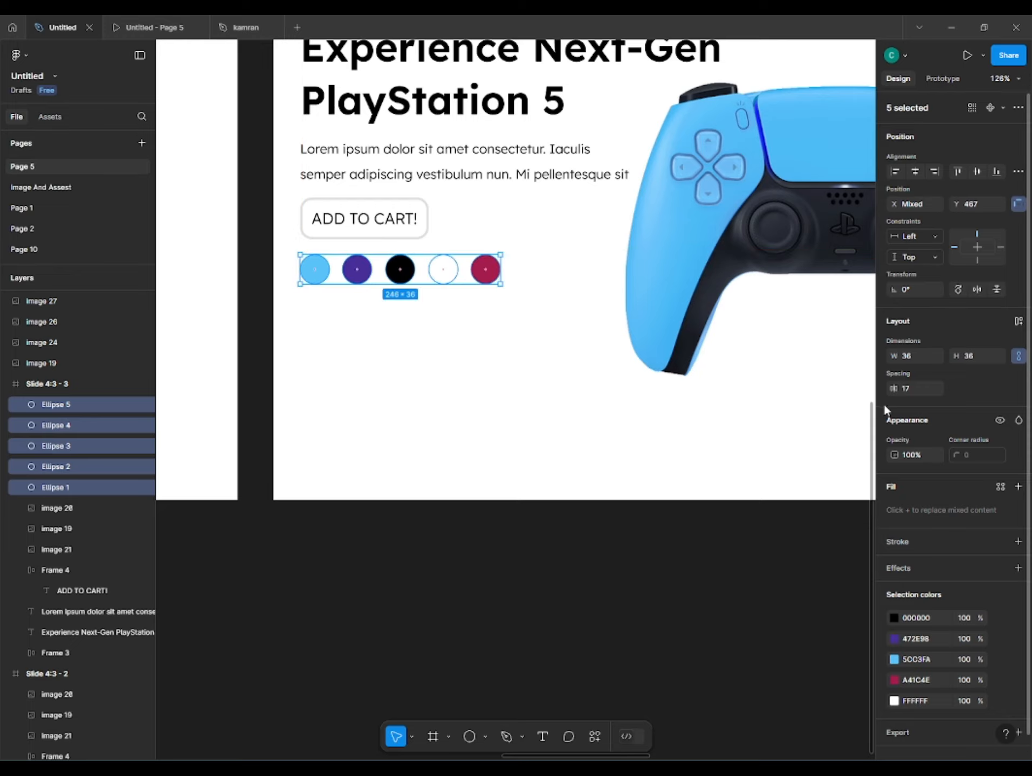
left_click_drag(901, 388, 900, 388)
Add a drop shadow to the five colour dots with Y offset 0 and spread 3
left_click(894, 549)
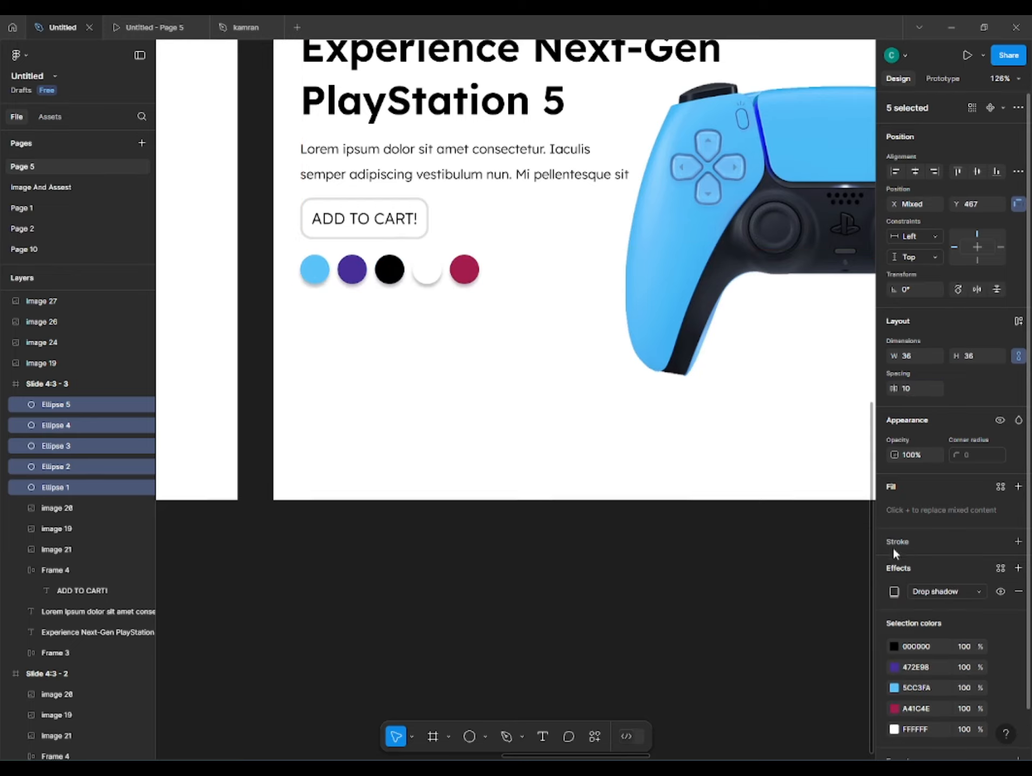
left_click(922, 591)
left_click(887, 606)
left_click(893, 591)
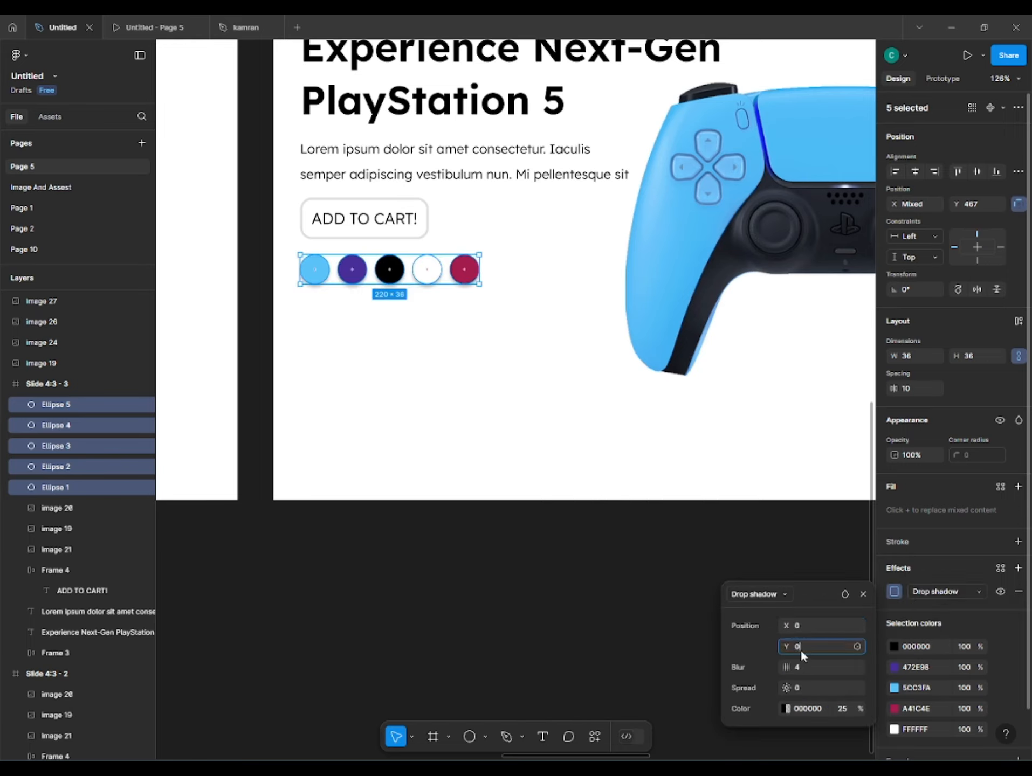
type("0")
key("Return")
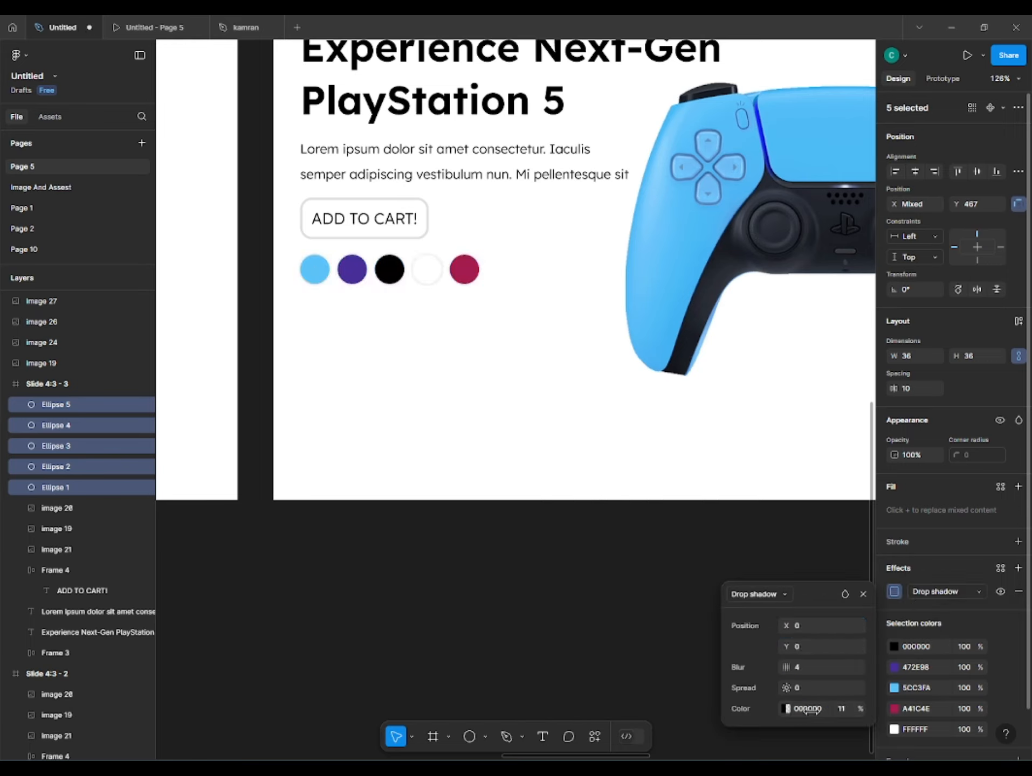
left_click_drag(787, 691, 802, 693)
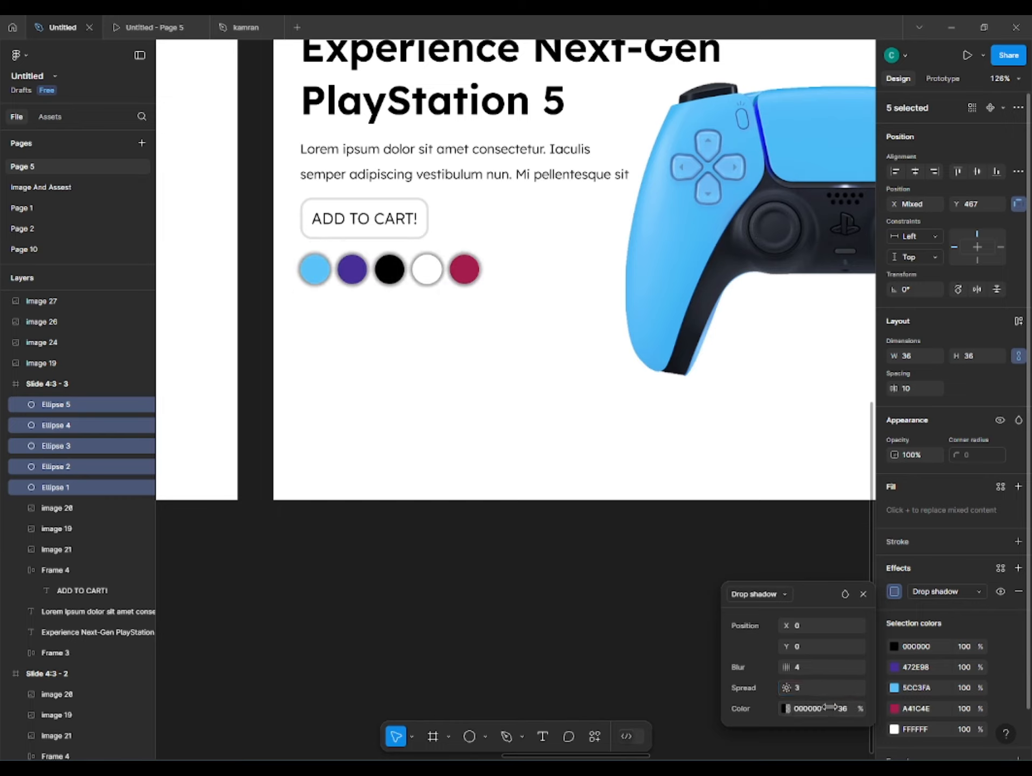
left_click(542, 623)
Fill the Slide 4:3 - 3 background with a lighter tint of the page's blue 5CC3FA
scroll(542, 620, "down", 10)
left_click_drag(663, 495, 502, 451)
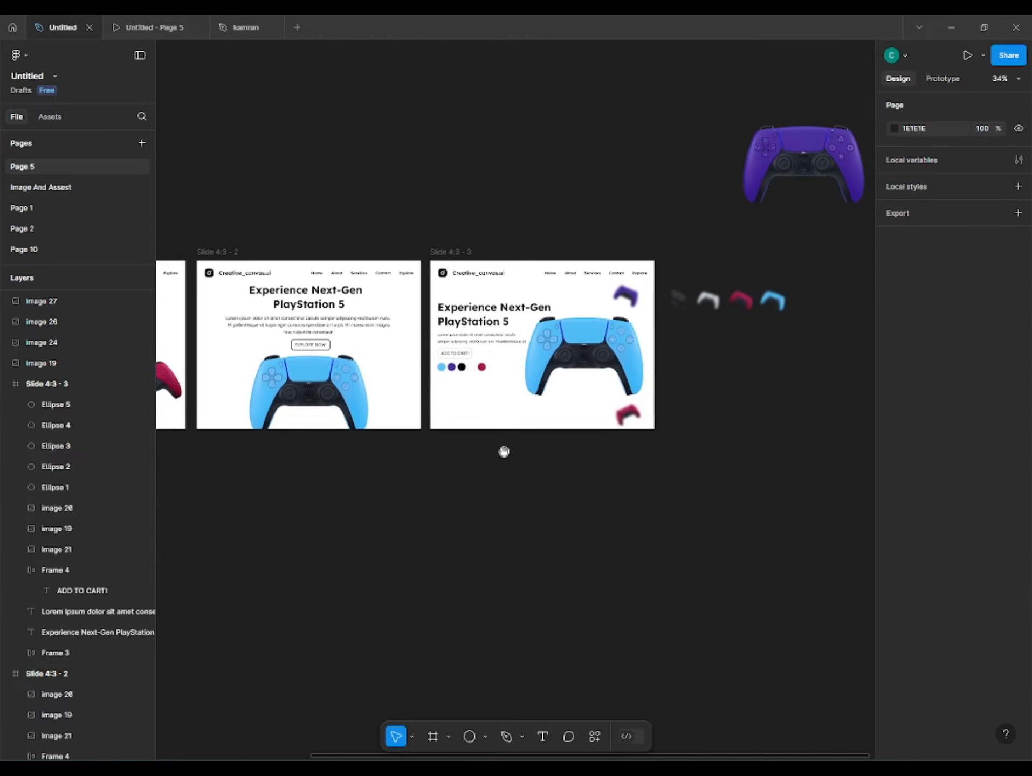
scroll(504, 453, "up", 5)
left_click_drag(563, 433, 578, 472)
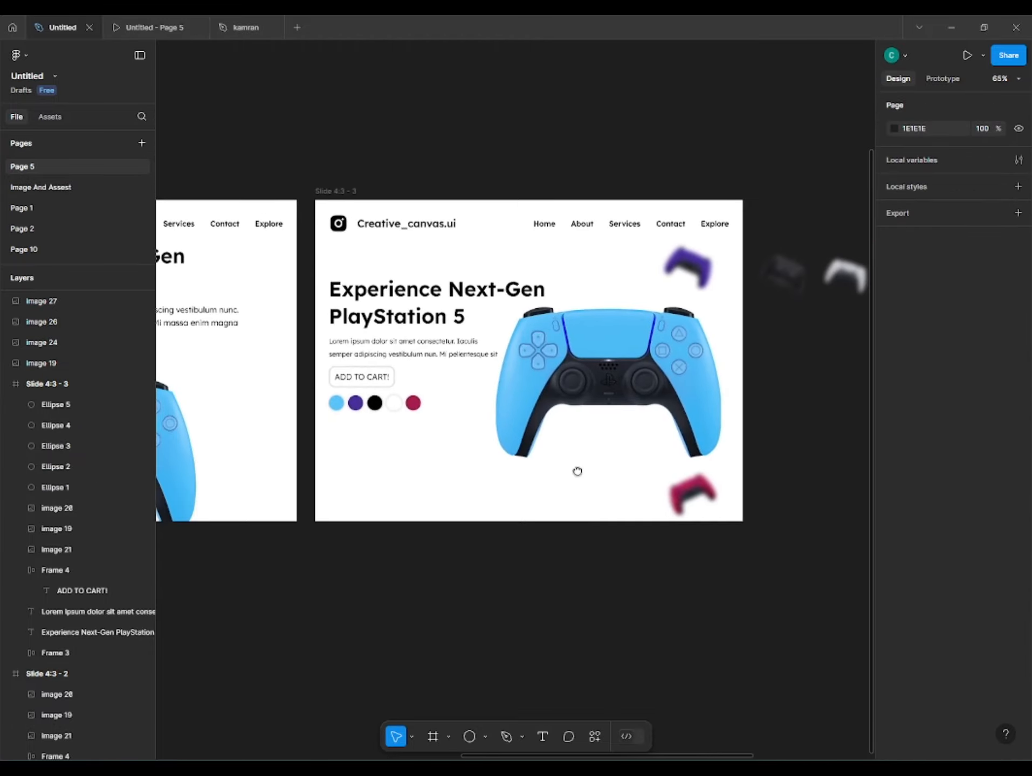
left_click_drag(479, 431, 429, 426)
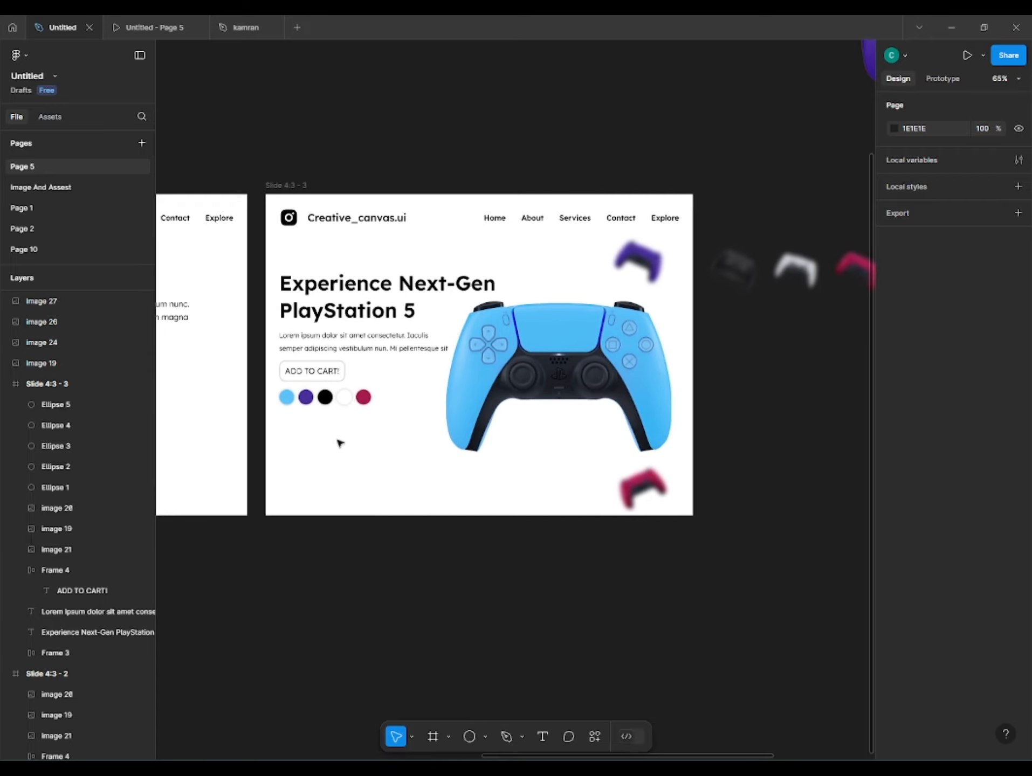
left_click_drag(340, 443, 391, 467)
left_click(331, 210)
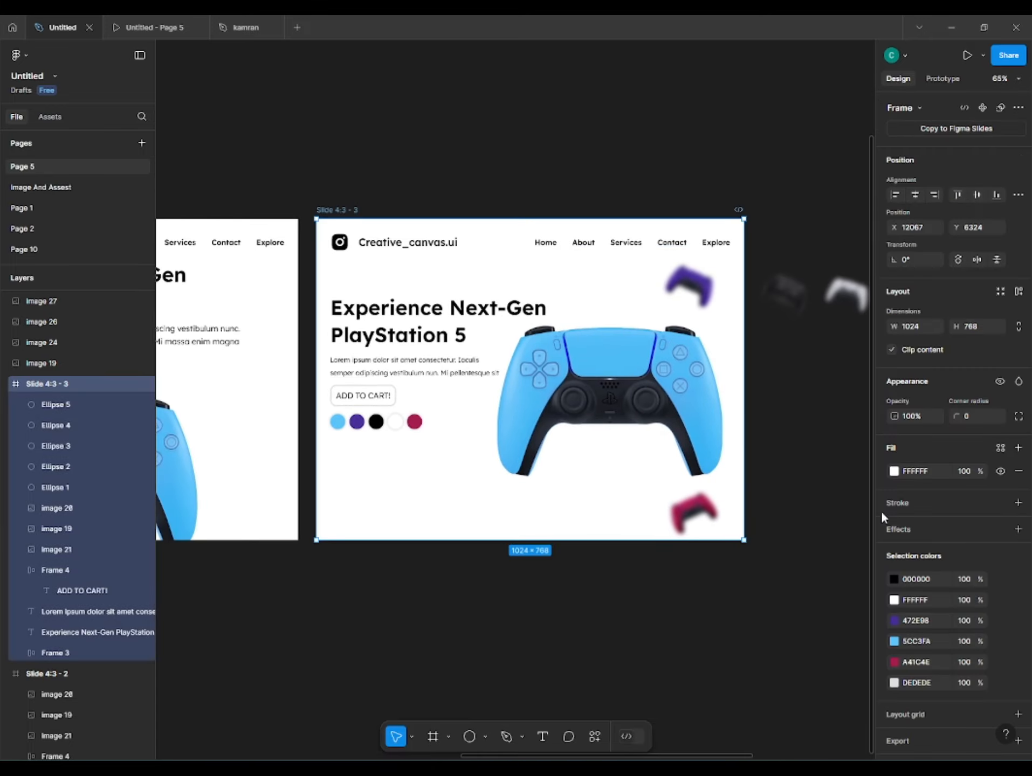
left_click(894, 471)
left_click(832, 694)
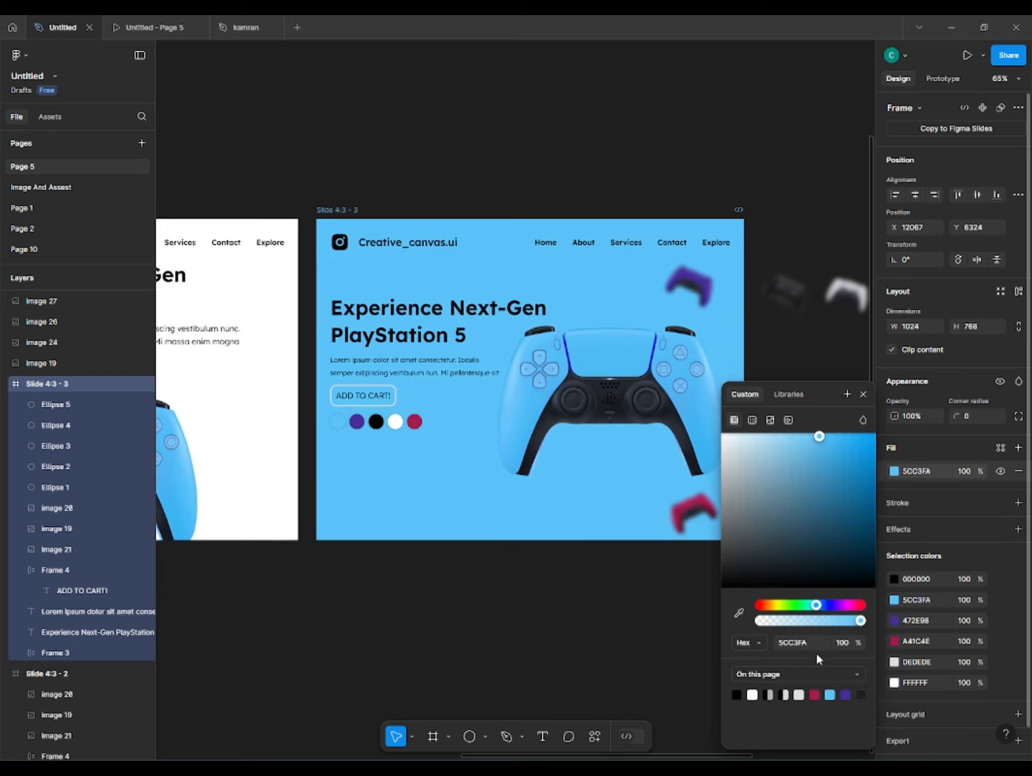
left_click_drag(771, 477, 764, 402)
left_click(315, 629)
Put the four blurred controllers beside Slide 4:3 - 3 inside that frame and place a duplicate of the slide to its right
scroll(404, 596, "down", 1)
left_click_drag(405, 596, 293, 578)
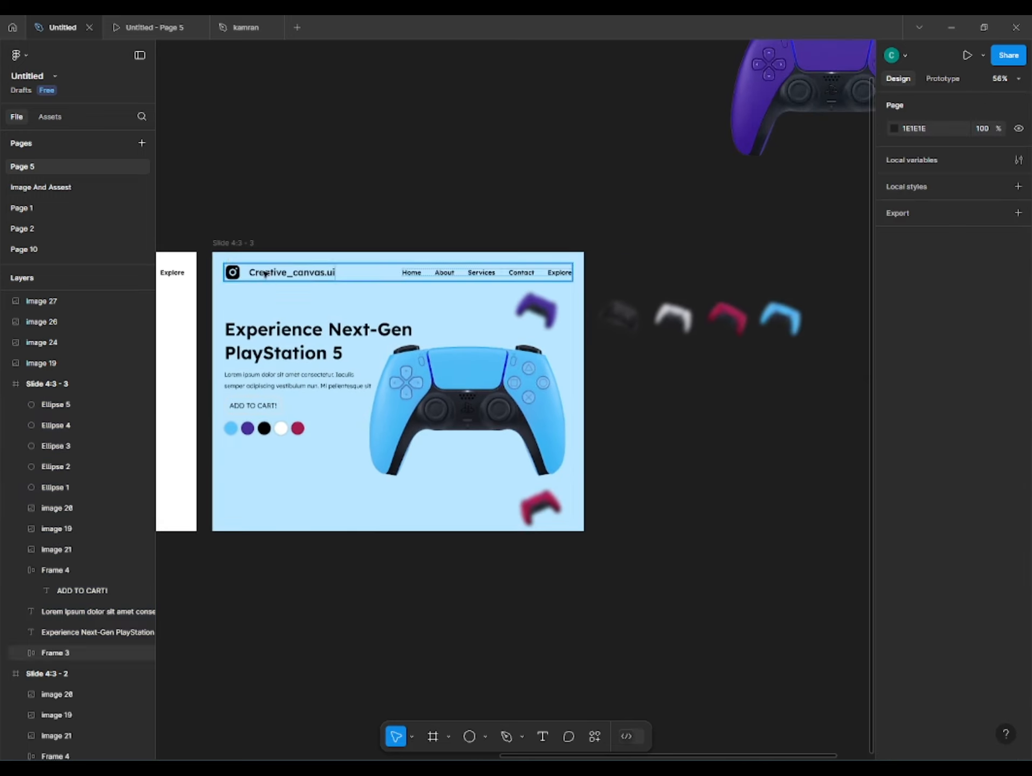
left_click(41, 301)
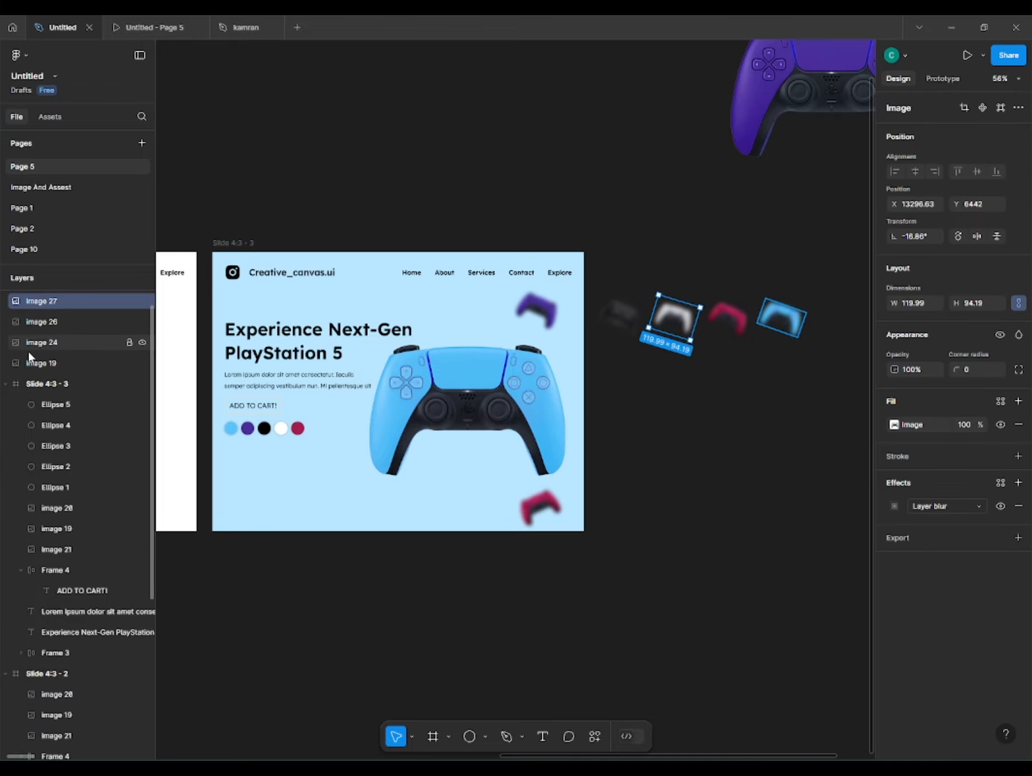
left_click(28, 357, "shift")
left_click_drag(28, 356, 43, 393)
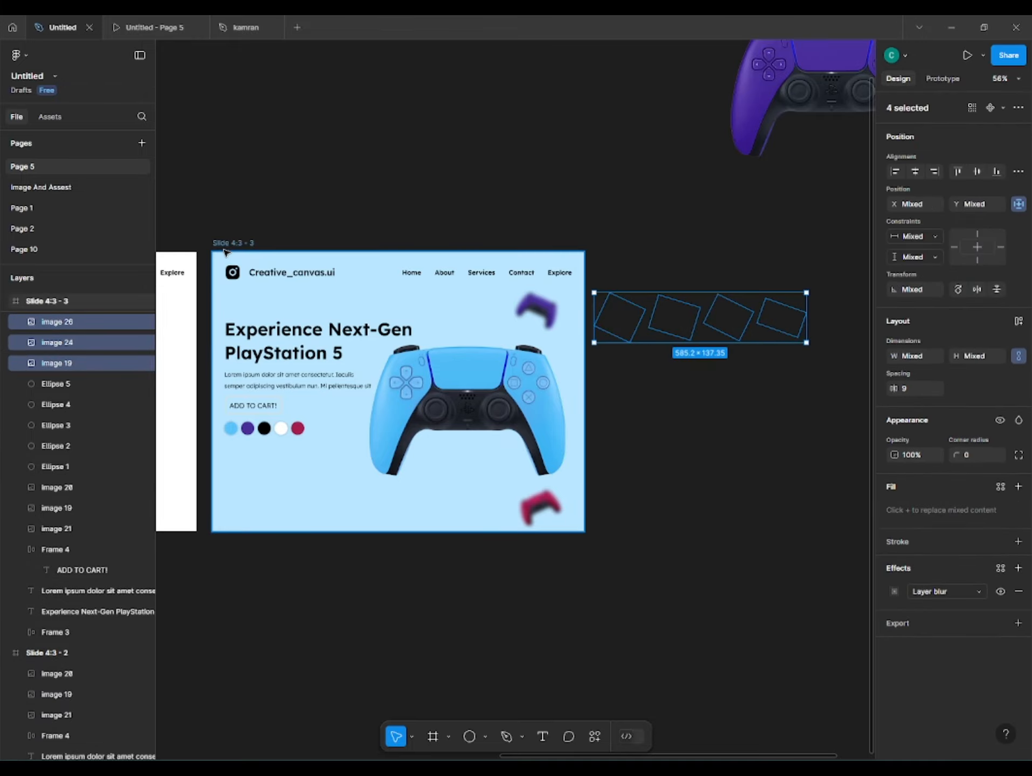
left_click_drag(225, 247, 218, 281, "alt")
left_click(603, 215)
Shrink the blue controller on Slide 4:3 - 4 to 119 × 97, rotate it about 31°, and place it over the blurred red controller
scroll(472, 509, "up", 3)
scroll(492, 433, "down", 2)
scroll(491, 433, "up", 3)
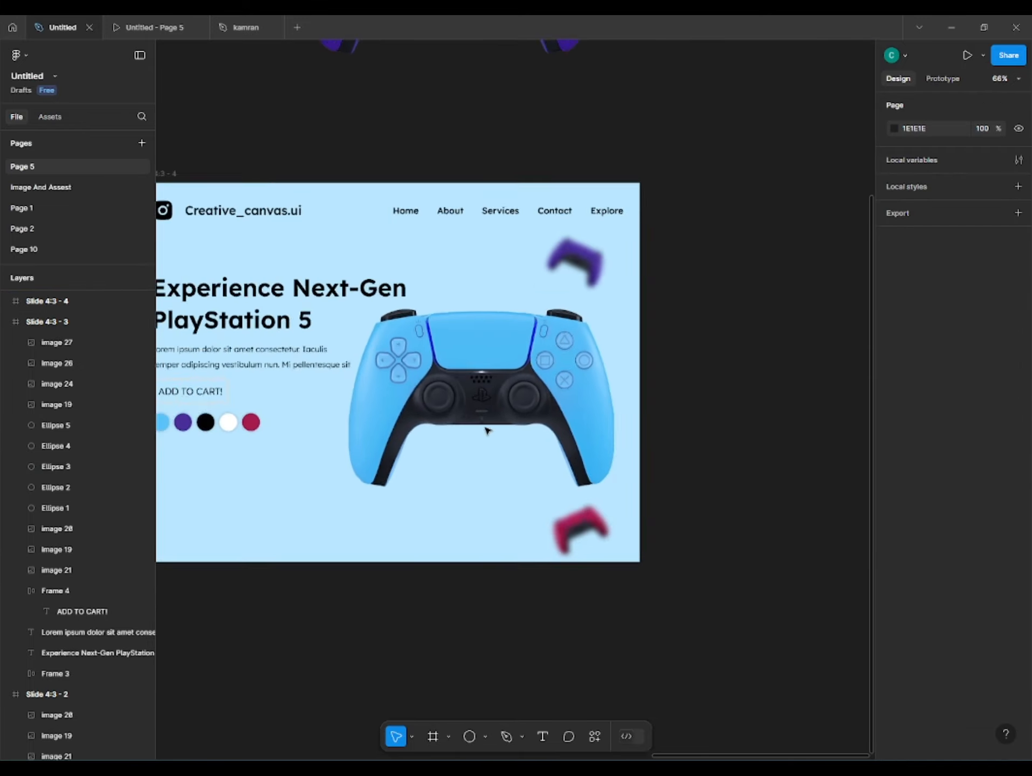
left_click(674, 278)
left_click_drag(643, 300, 642, 481, "alt")
scroll(628, 527, "up", 1)
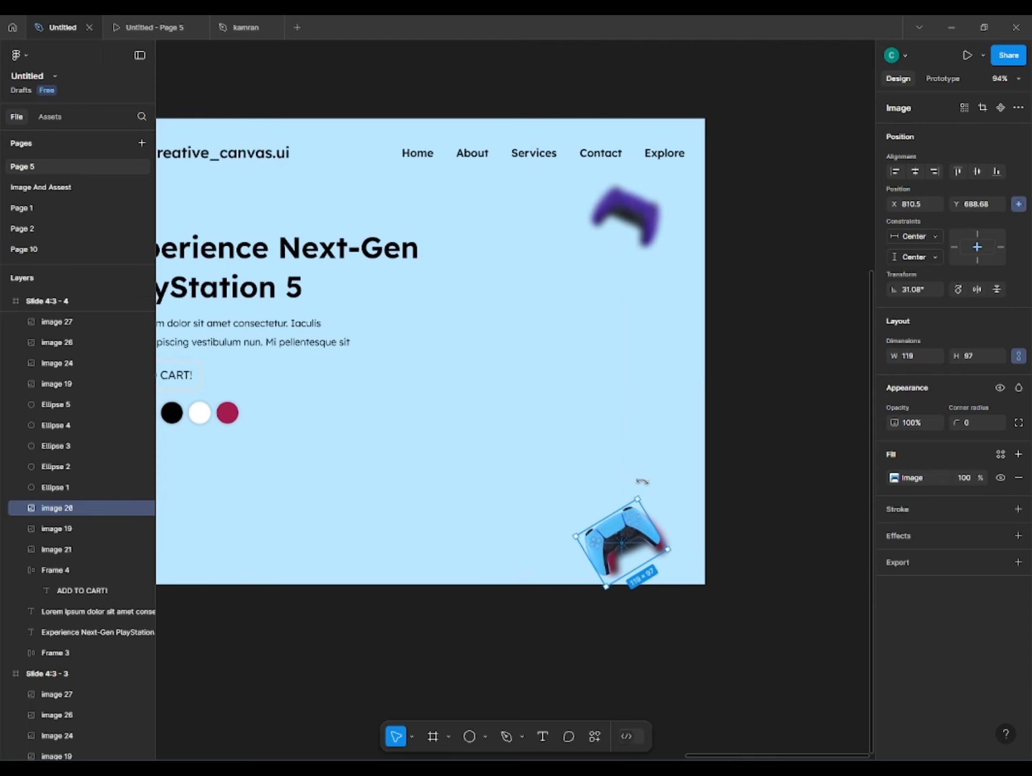
Shift the blurred red controller on Slide 4:3 - 4 horizontally past the slide's right edge
left_click(668, 558)
key("shift+Right")
key("shift+Right")
key("shift+Right")
key("shift+Right")
key("shift+Right")
key("shift+Right")
key("shift+Right")
key("shift+Right")
key("shift+Right")
key("shift+Right")
key("shift+Right")
key("shift+Right")
key("shift+Right")
key("shift+Right")
key("shift+Right")
key("shift+Right")
key("shift+Right")
key("shift+Right")
key("shift+Right")
key("shift+Right")
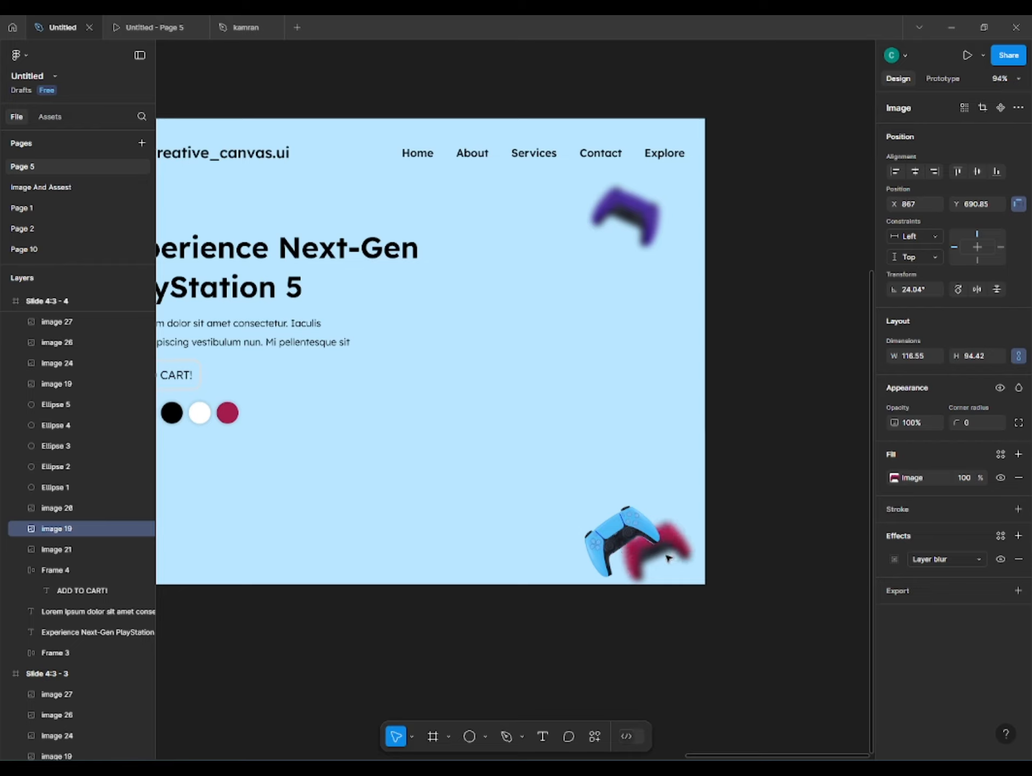
Rotate the small blue controller to about 35° and shift it slightly right in the slide's lower right corner
left_click(649, 526)
key("shift+Right")
key("shift+Right")
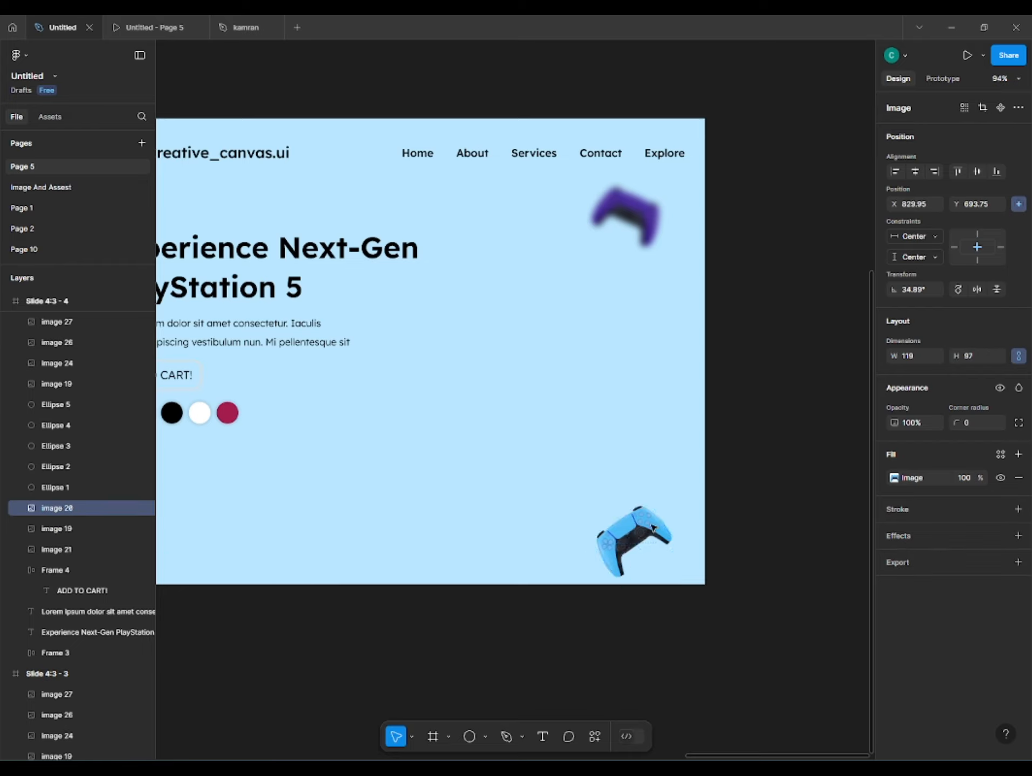
Try right-aligning the blurred purple controller with the small blue controller, and undo the alignment
left_click(610, 226)
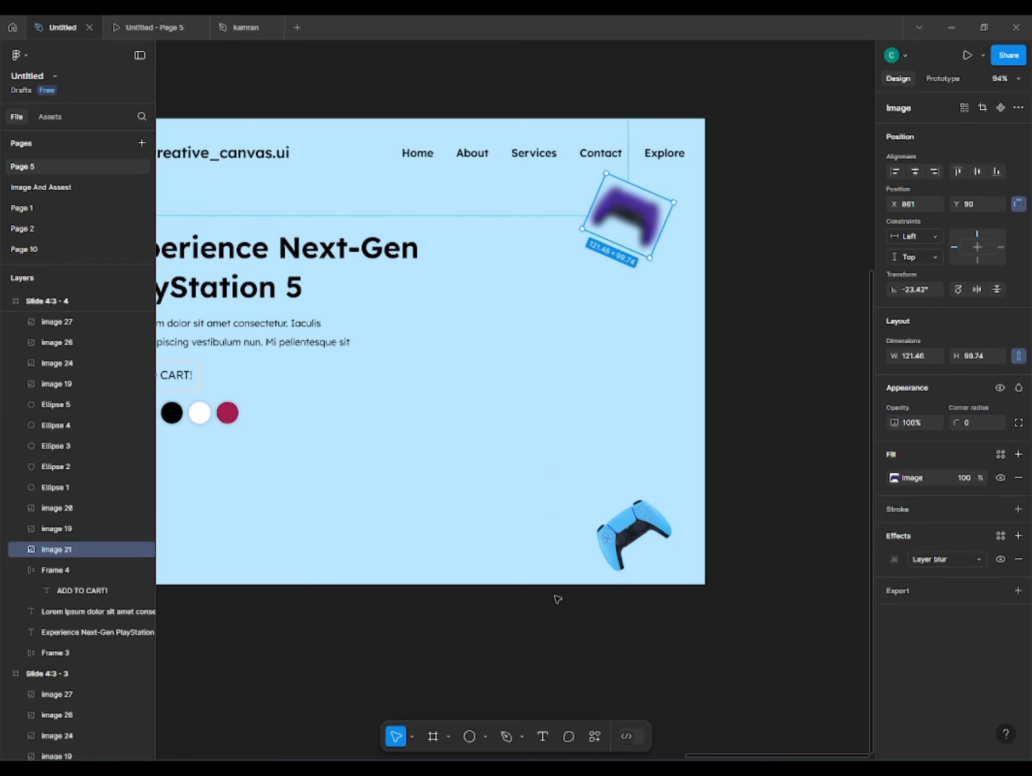
left_click(626, 541, "shift")
left_click(936, 170)
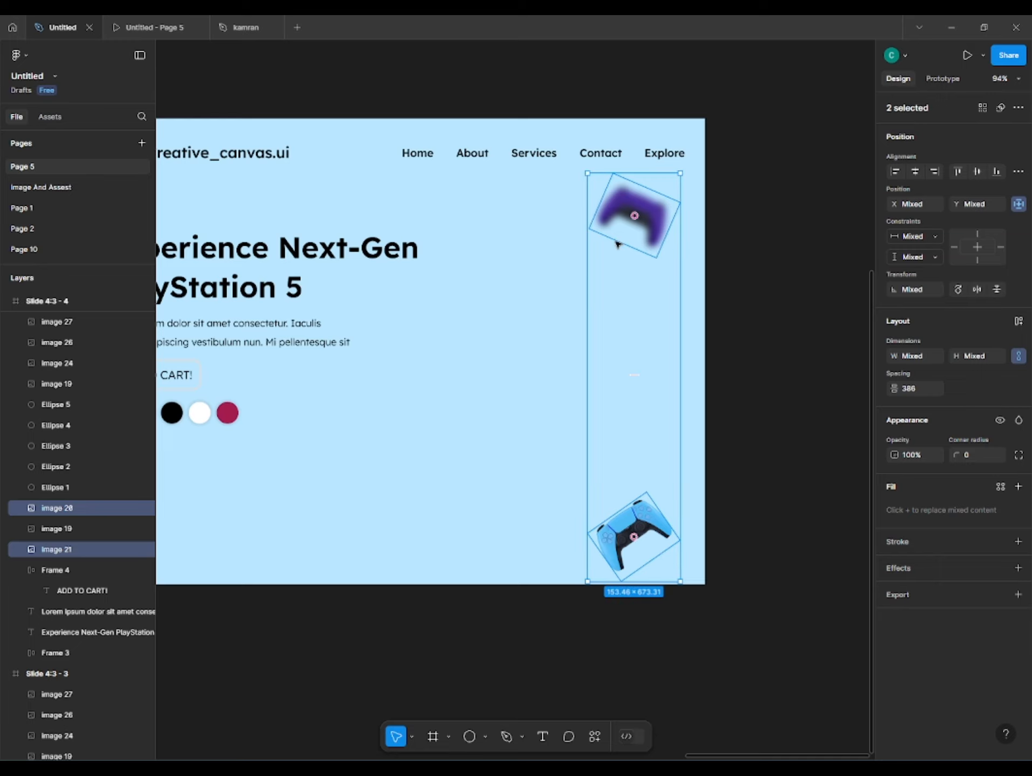
key("ctrl+z")
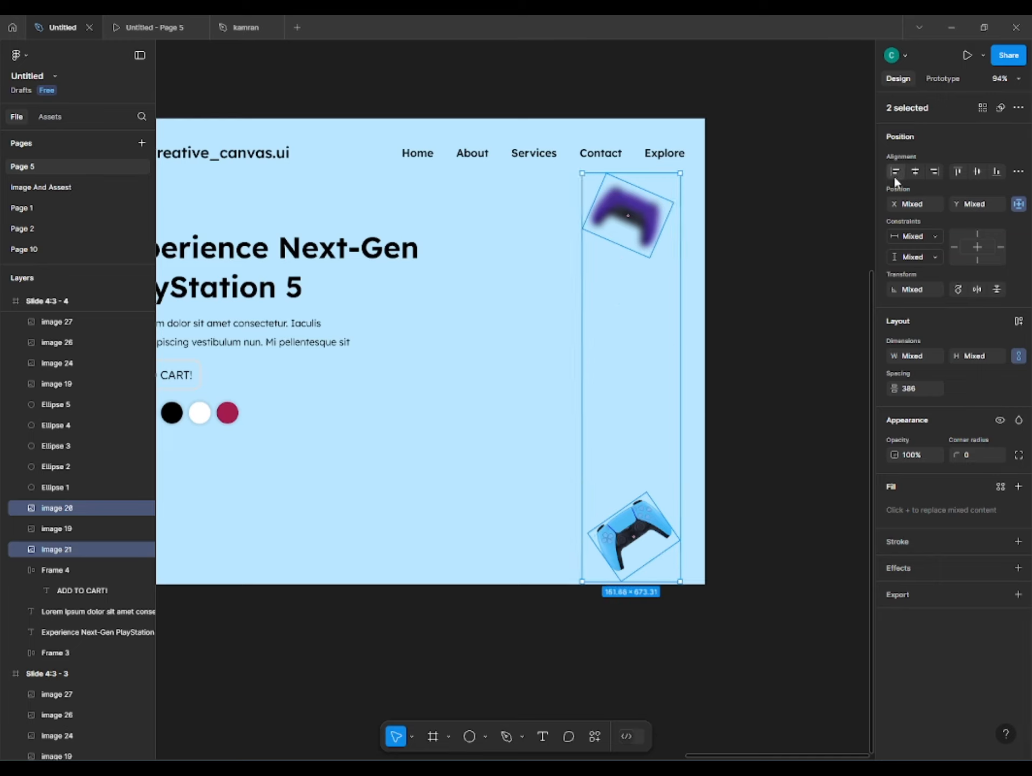
left_click(765, 201)
Move the blurred purple controller down towards the middle of Slide 4:3 - 4 and set its width to 539.2
left_click_drag(614, 218, 570, 364)
left_click_drag(236, 446, 521, 413)
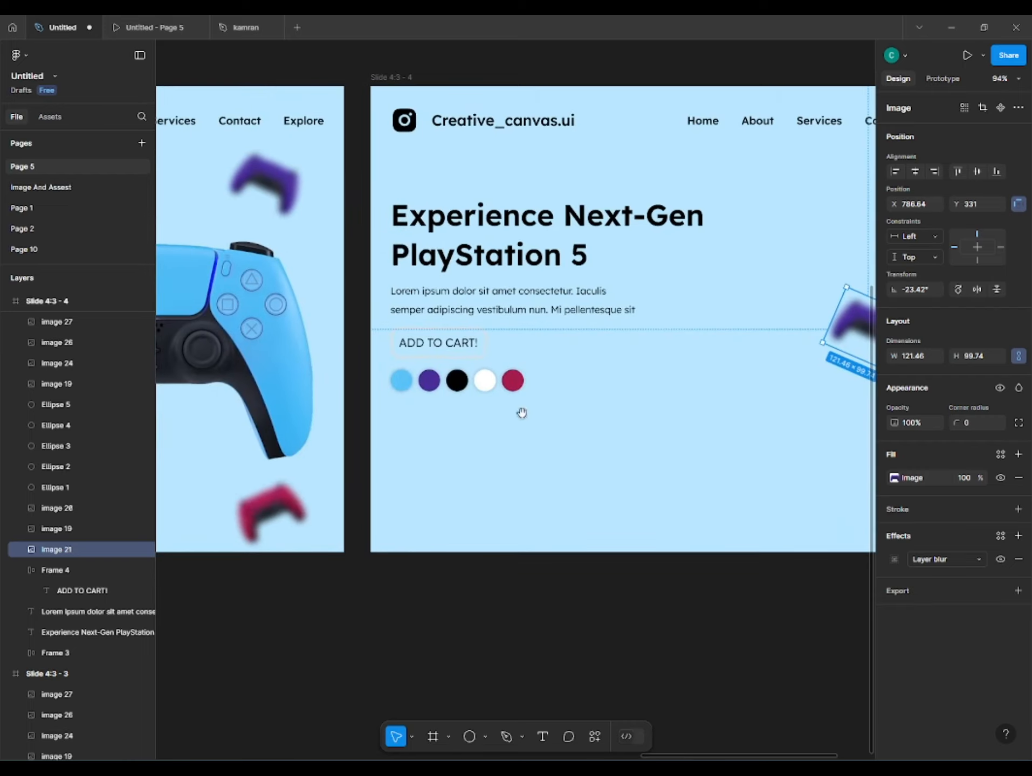
left_click(287, 361)
left_click(769, 361)
left_click_drag(768, 361, 438, 429)
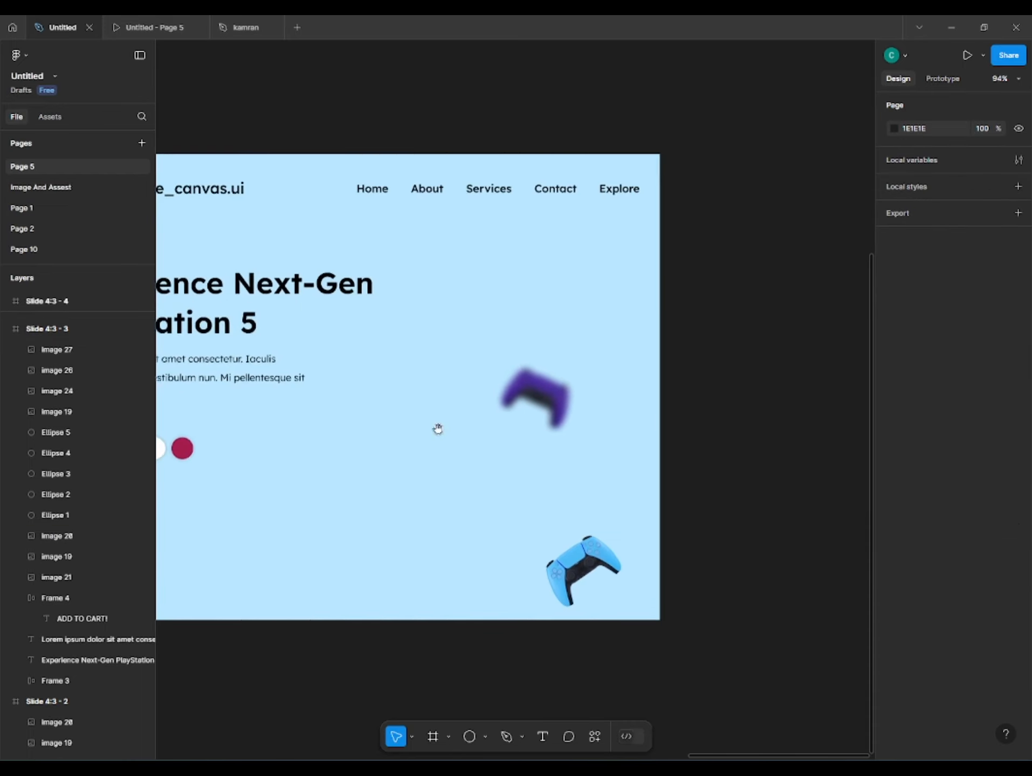
left_click(536, 398)
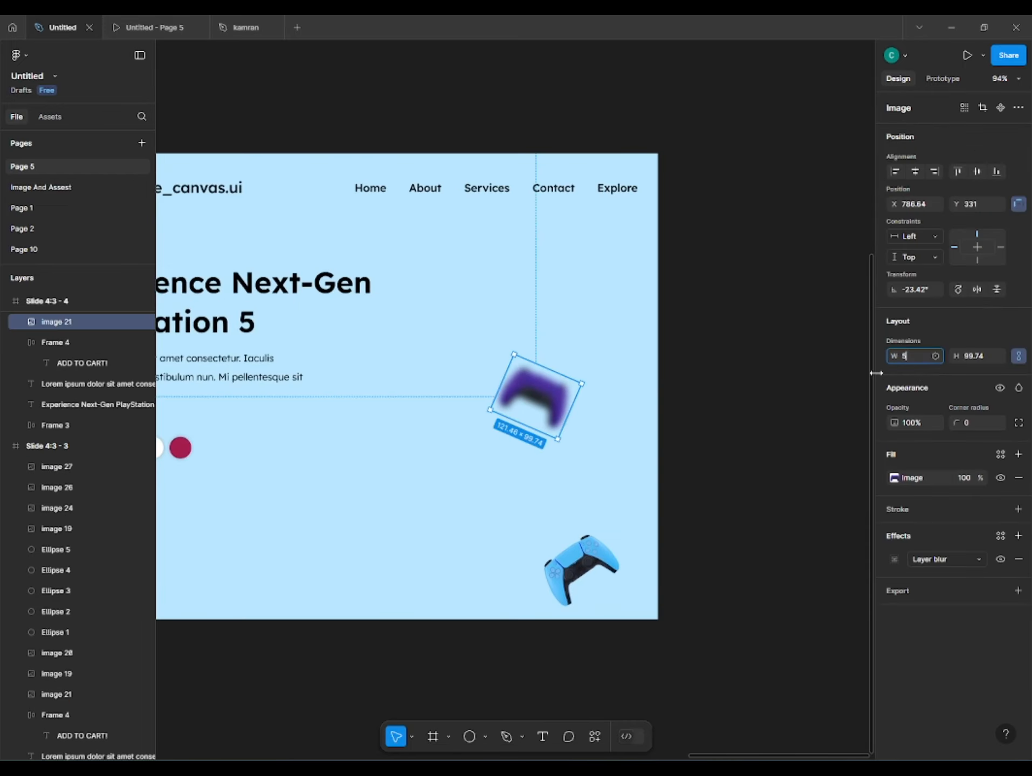
type("539.2")
key("Return")
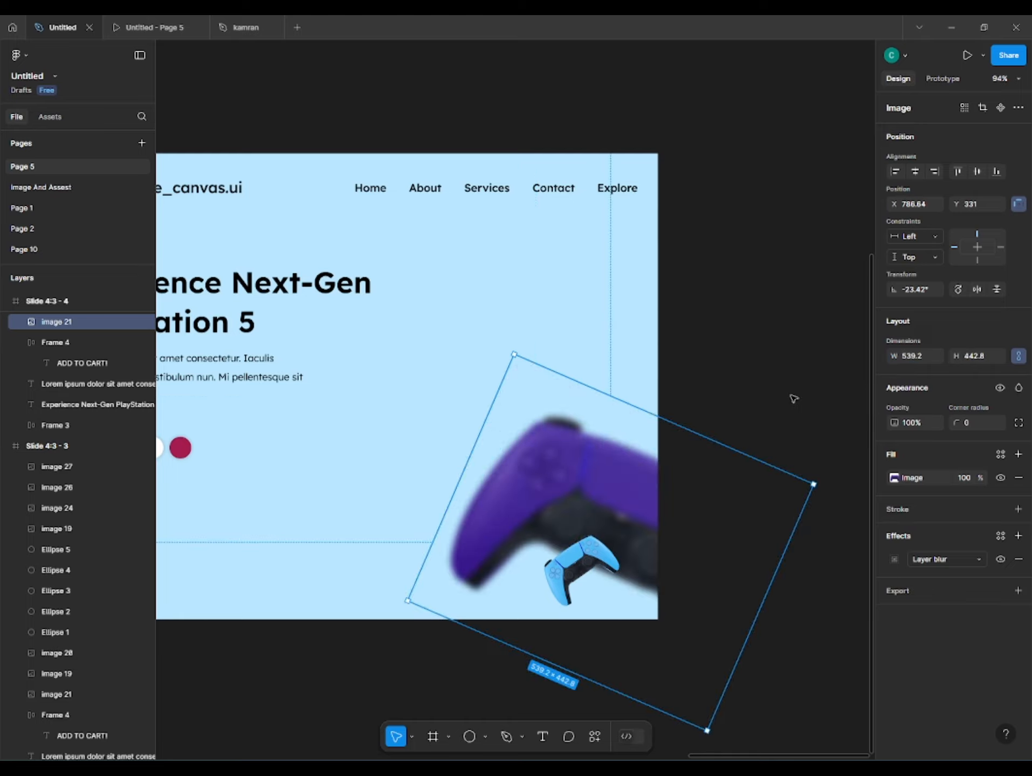
Set the enlarged purple controller's rotation to 0° and place it beside the text at about X 452, Y 164
left_click(908, 293)
type("0")
key("Return")
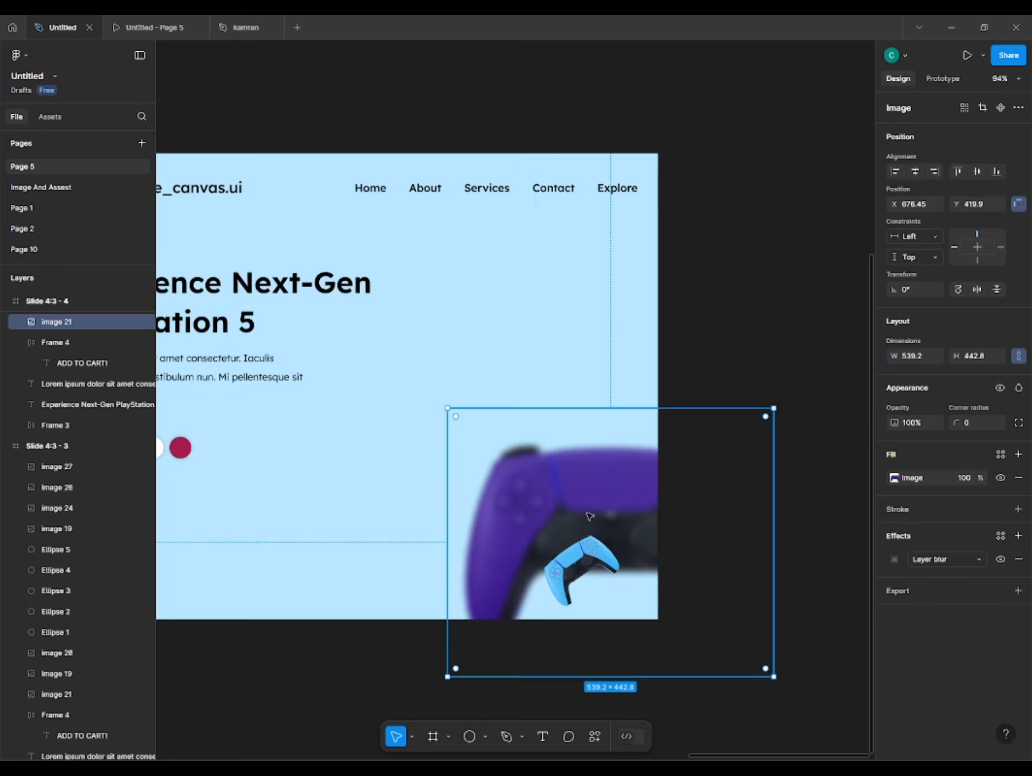
left_click_drag(587, 516, 456, 361)
left_click(581, 568, "shift")
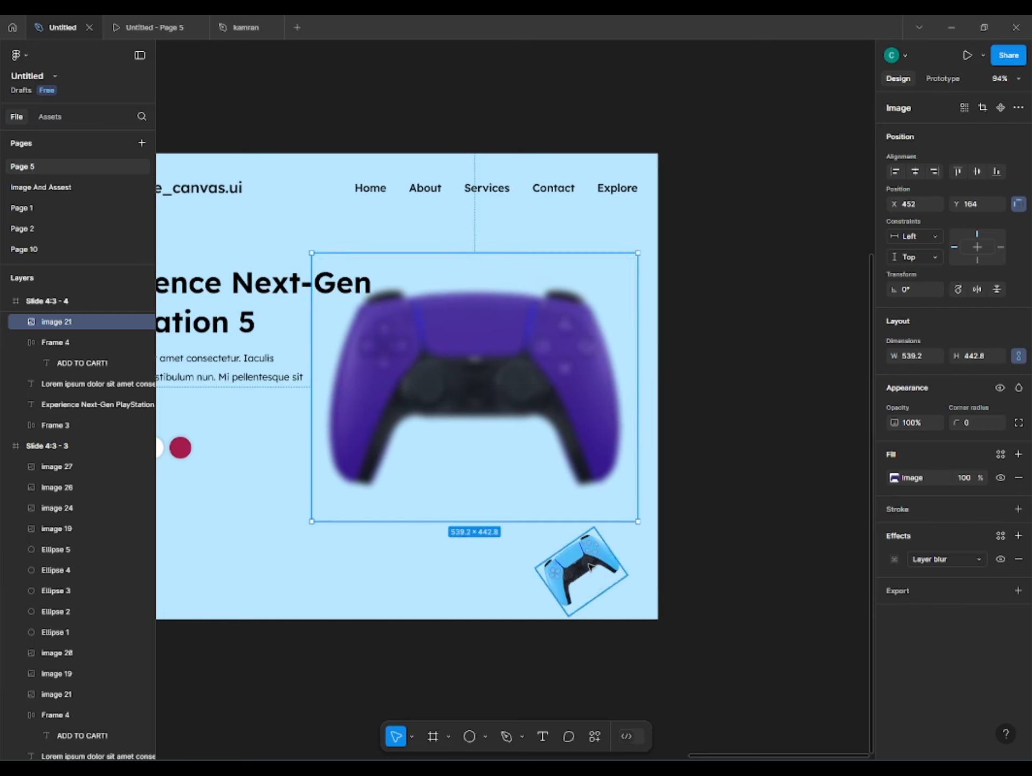
left_click(754, 516)
Lower the large purple controller slightly and bottom-align it with the large blue controller on Slide 4:3 - 3
left_click_drag(531, 393, 530, 413)
scroll(318, 477, "down", 1)
left_click_drag(318, 477, 563, 437)
left_click(237, 409, "shift")
left_click(994, 171)
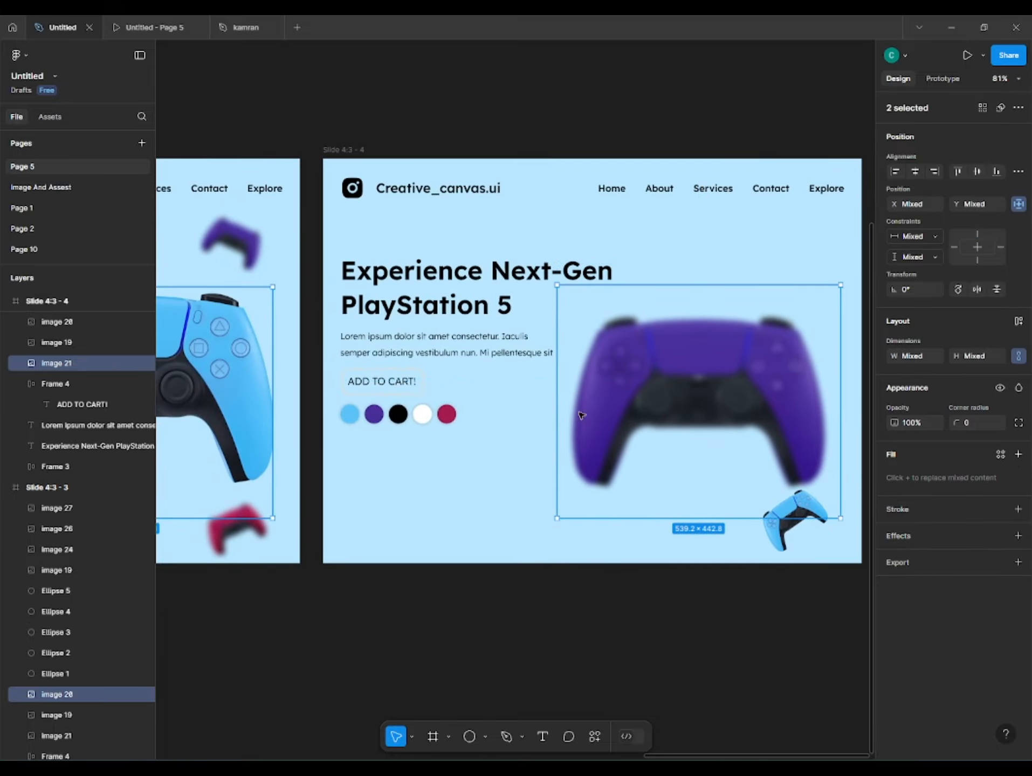
Move the blurred black controller onto Slide 4:3 - 4 below the navigation links, at about X 886, Y 112
scroll(701, 356, "left", 3)
scroll(778, 299, "down", 2, "ctrl")
left_click(695, 364)
scroll(593, 340, "left", 1)
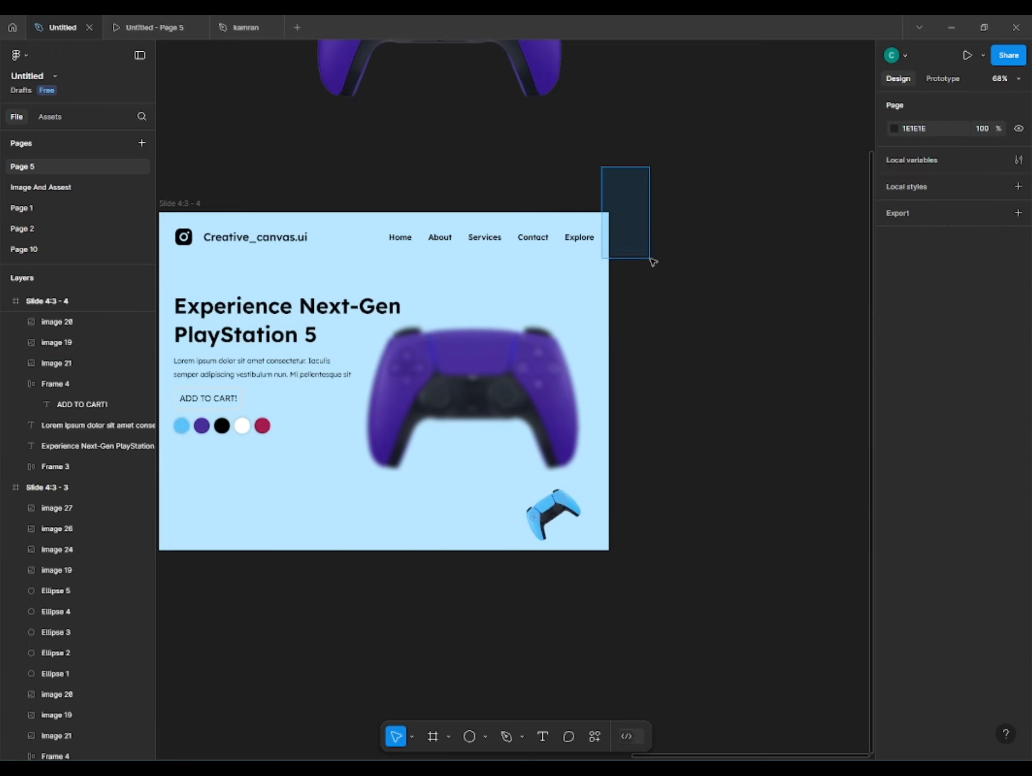
left_click_drag(651, 260, 562, 299)
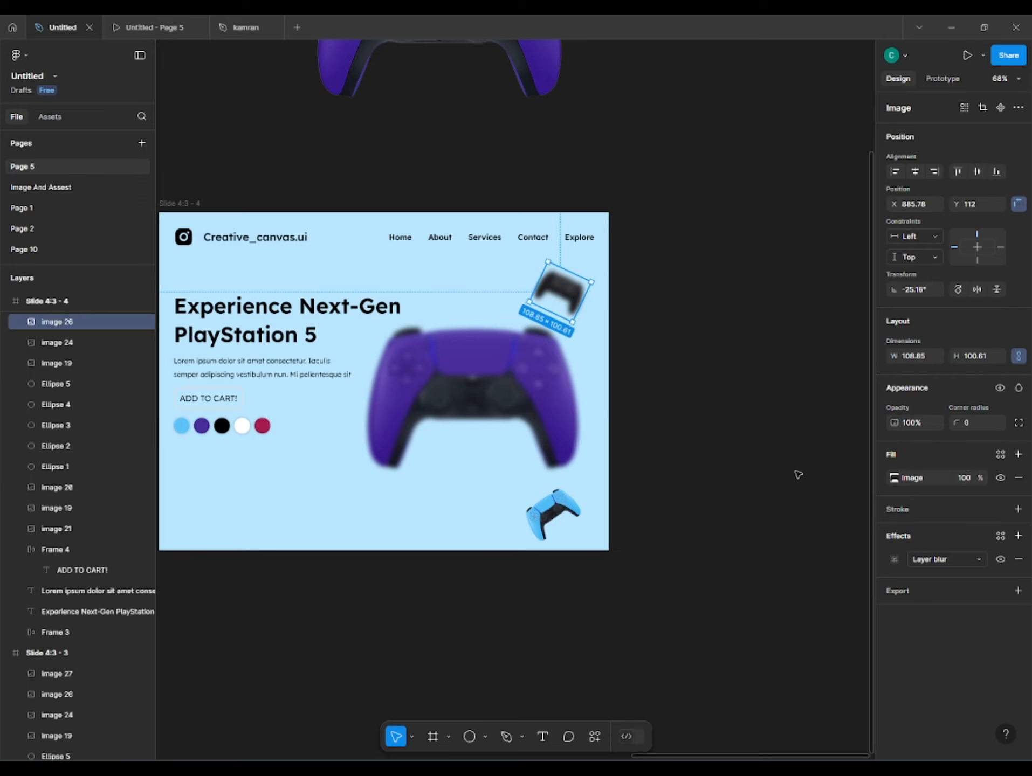
left_click(797, 472)
Give the small blue controller on Slide 4:3 - 4 a layer blur of 12.1
left_click(552, 515)
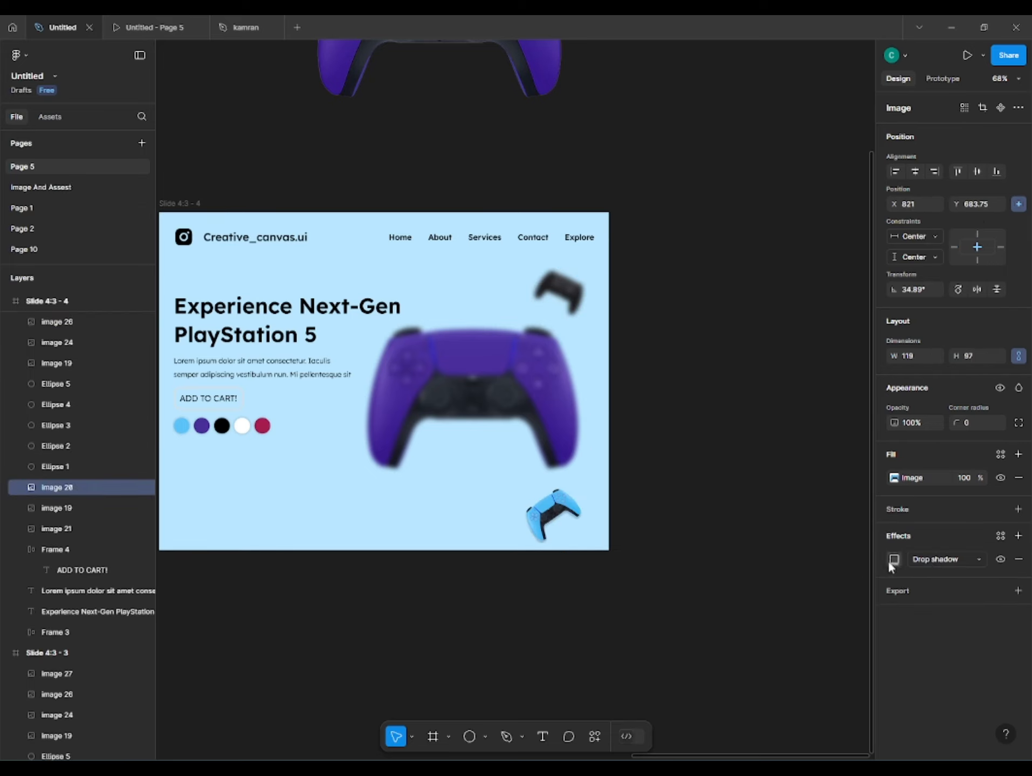
left_click(894, 560)
left_click(946, 559)
left_click(929, 573)
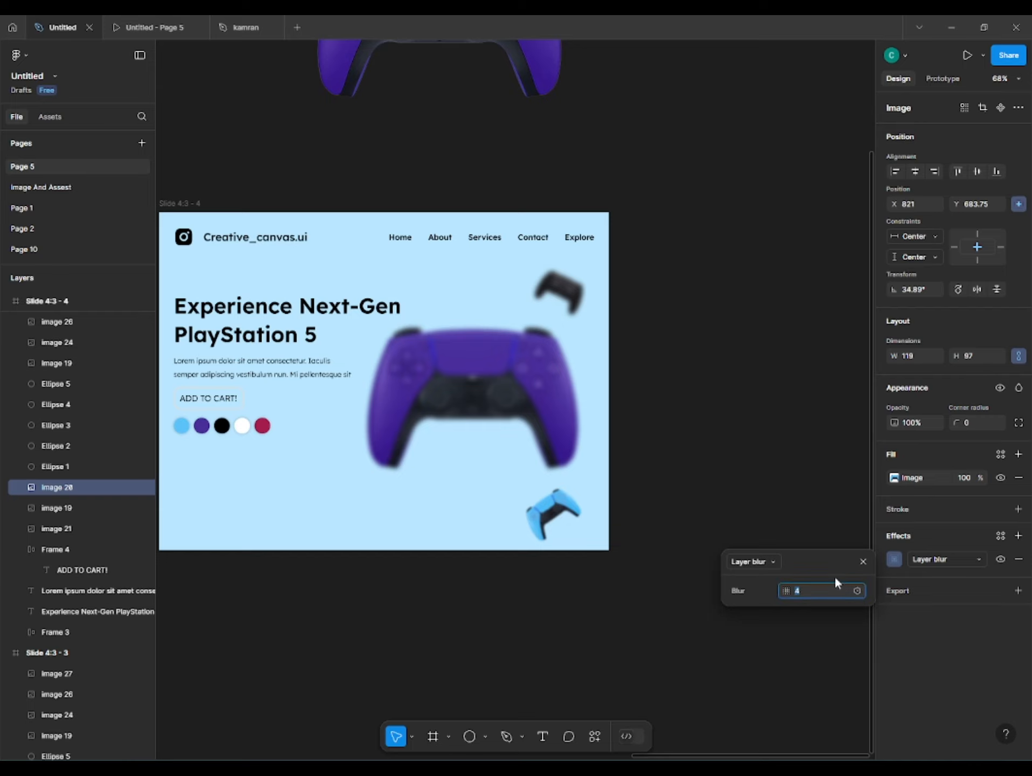
type("12.1")
key("Return")
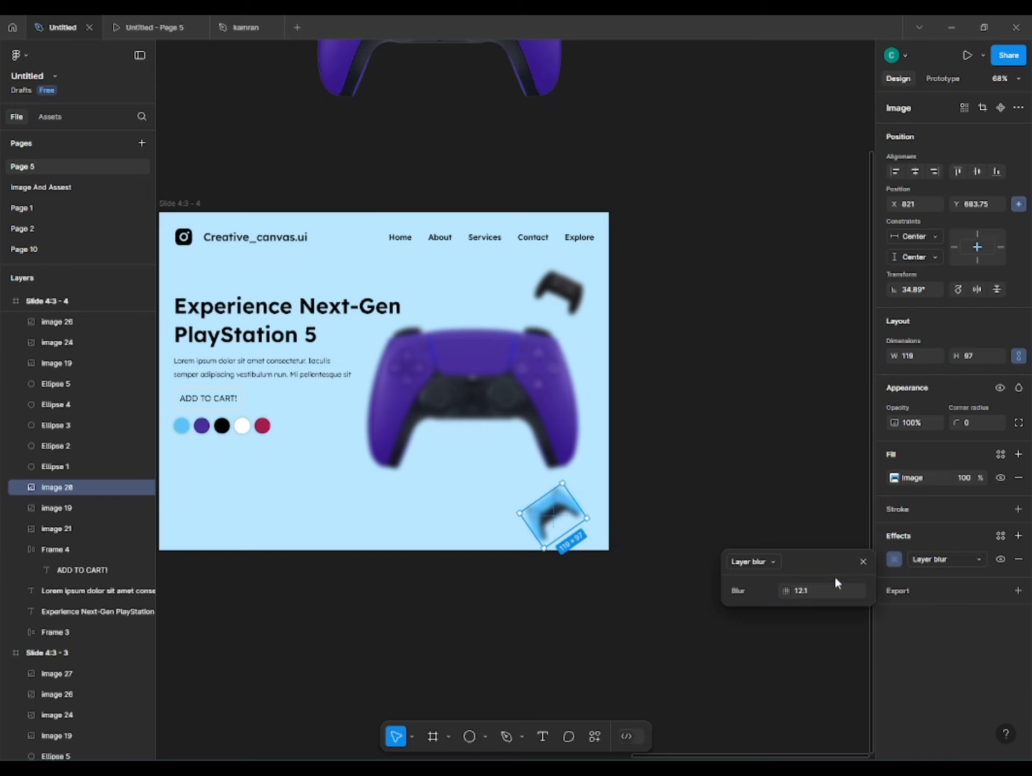
Turn off the layer blur on the large purple controller on Slide 4:3 - 4
left_click(741, 506)
scroll(714, 393, "down", 1)
left_click(483, 398)
left_click(1001, 559)
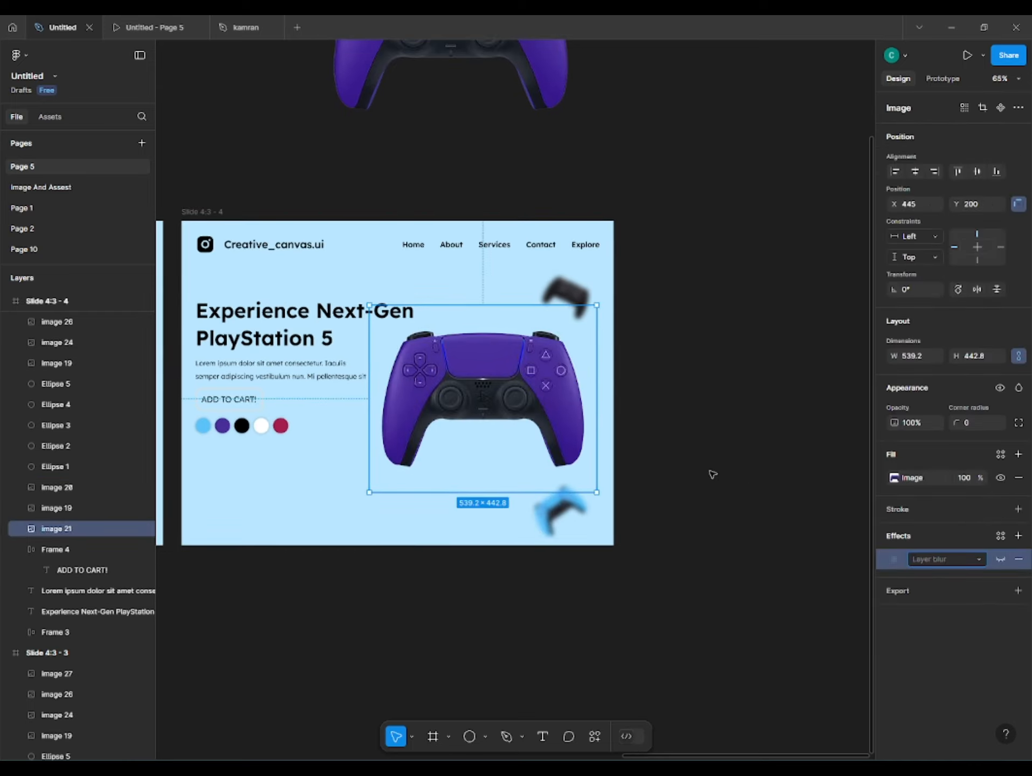
Duplicate Slide 4:3 - 4 and place the copy beside it at about X 14203, Y 6324
left_click(713, 475)
left_click_drag(366, 377, 429, 389)
left_click_drag(272, 225, 720, 224, "alt")
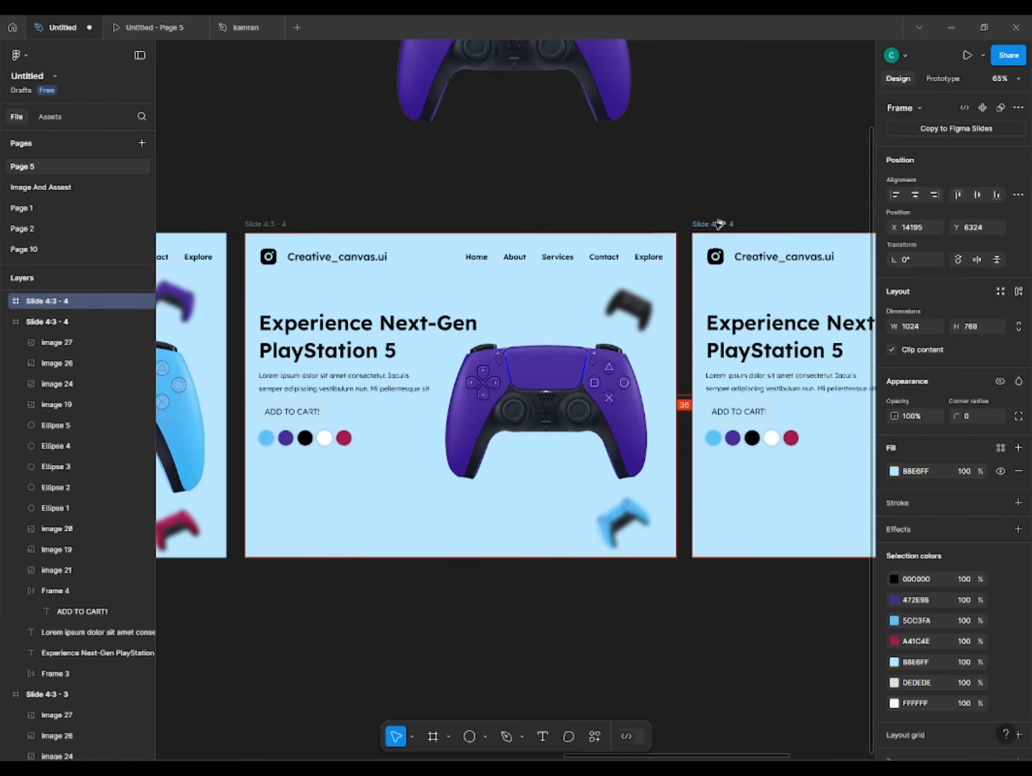
left_click(744, 189)
scroll(417, 290, "right", 10)
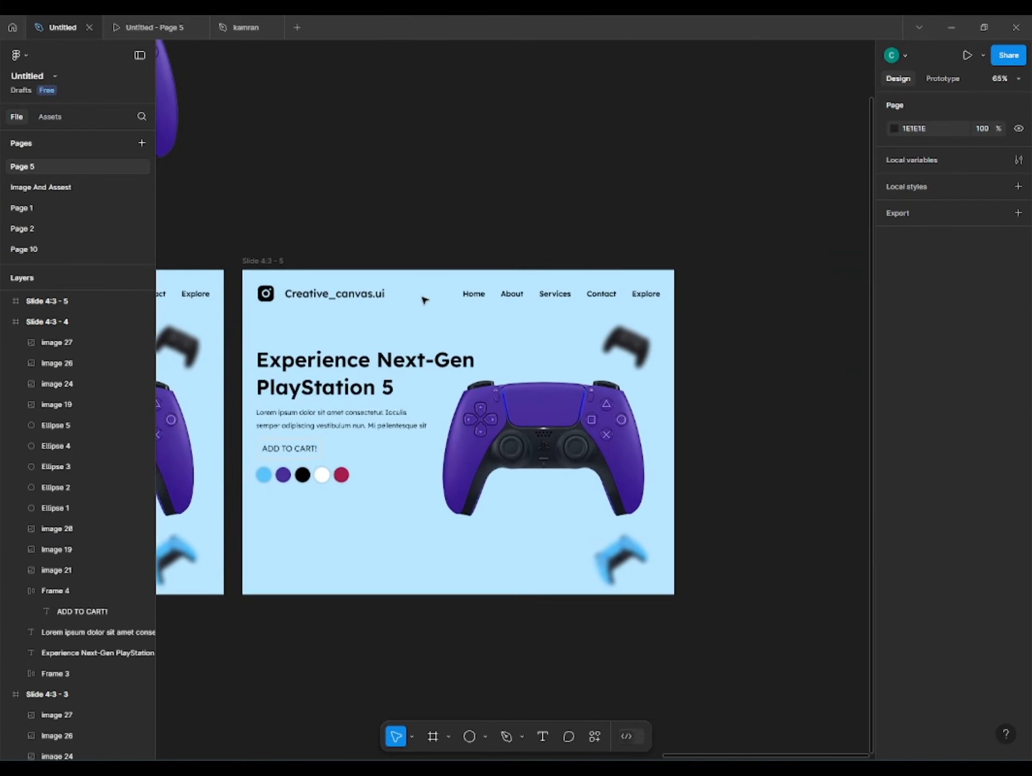
Set the background fill of Slide 4:3 - 5 to light purple C3B0FF
left_click(263, 273)
left_click(893, 471)
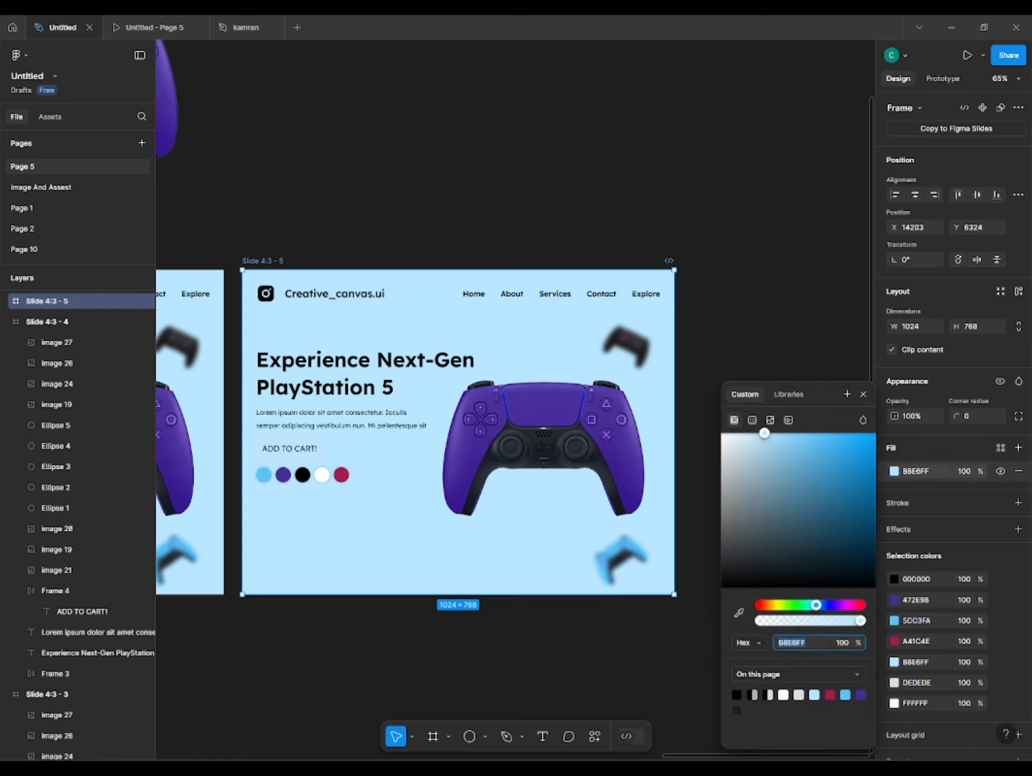
left_click(861, 695)
left_click_drag(812, 501, 771, 442)
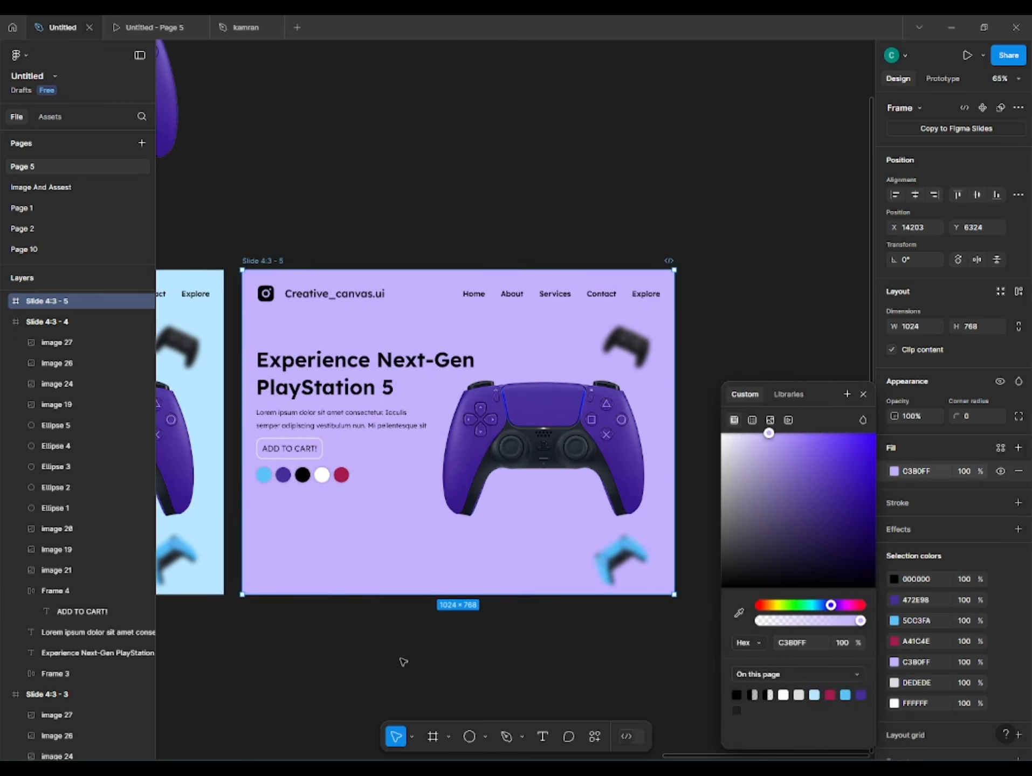
Change the ADD TO CART! button's stroke on Slide 4:3 - 4 to 040404 at 5% opacity
left_click(345, 677)
left_click_drag(298, 676, 372, 644)
scroll(332, 591, "down", 1)
scroll(326, 574, "up", 1)
mouse_move(272, 527)
left_mouse_down()
mouse_move(720, 515)
mouse_move(792, 504)
mouse_move(929, 633)
left_mouse_up()
scroll(464, 390, "up", 5)
left_click(431, 399)
left_click(893, 613)
left_click(867, 582)
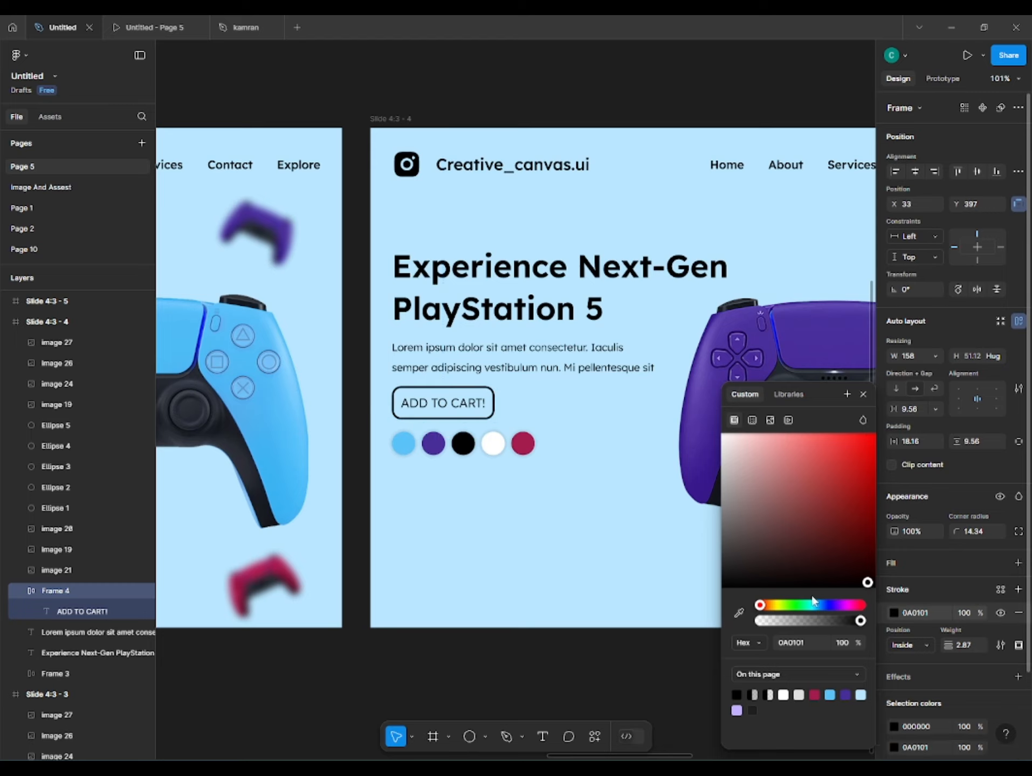
left_click_drag(721, 593, 725, 585)
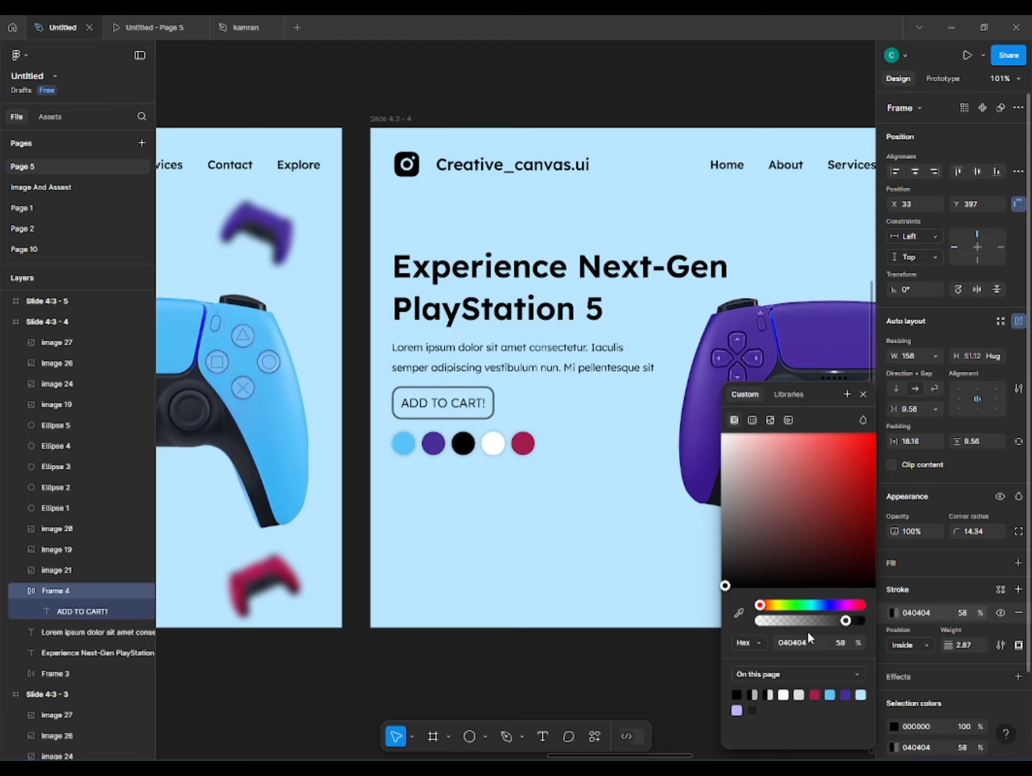
mouse_move(808, 621)
left_mouse_down()
mouse_move(755, 632)
mouse_move(764, 630)
left_mouse_up()
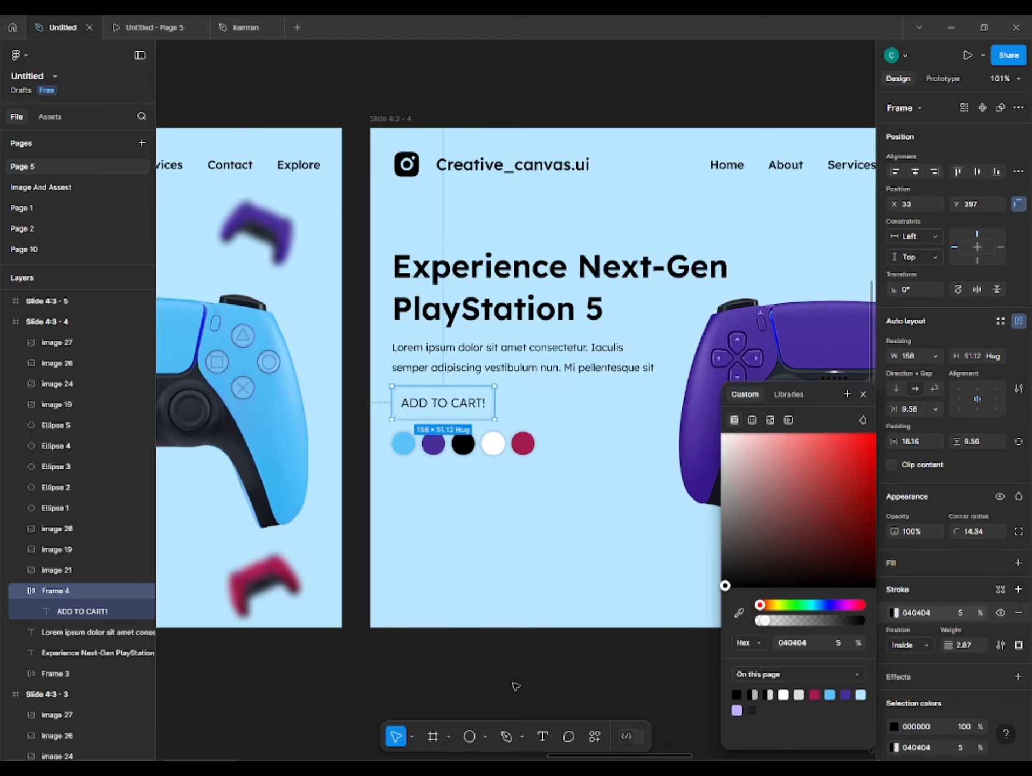
left_click(515, 685)
Change the ADD TO CART! button's stroke on Slide 4:3 - 5 to AFAFAF at about 71% opacity
scroll(551, 668, "left", 1)
scroll(551, 668, "right", 10)
left_click(570, 445)
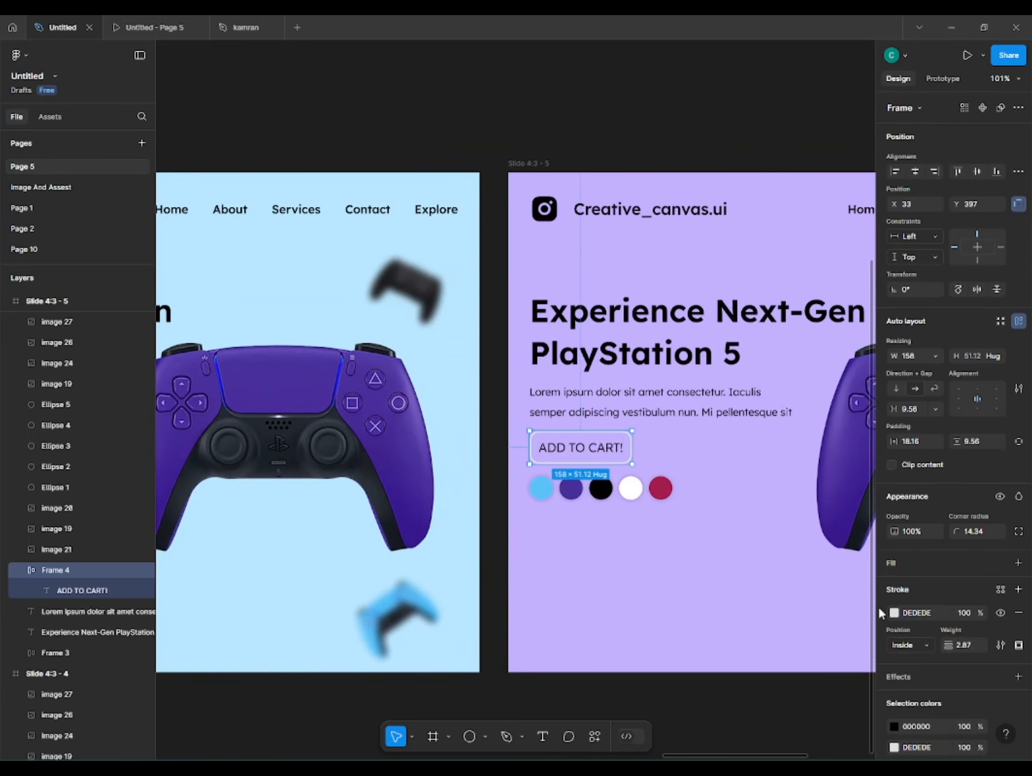
left_click(893, 613)
mouse_move(722, 461)
left_mouse_down()
mouse_move(699, 519)
mouse_move(697, 488)
left_mouse_up()
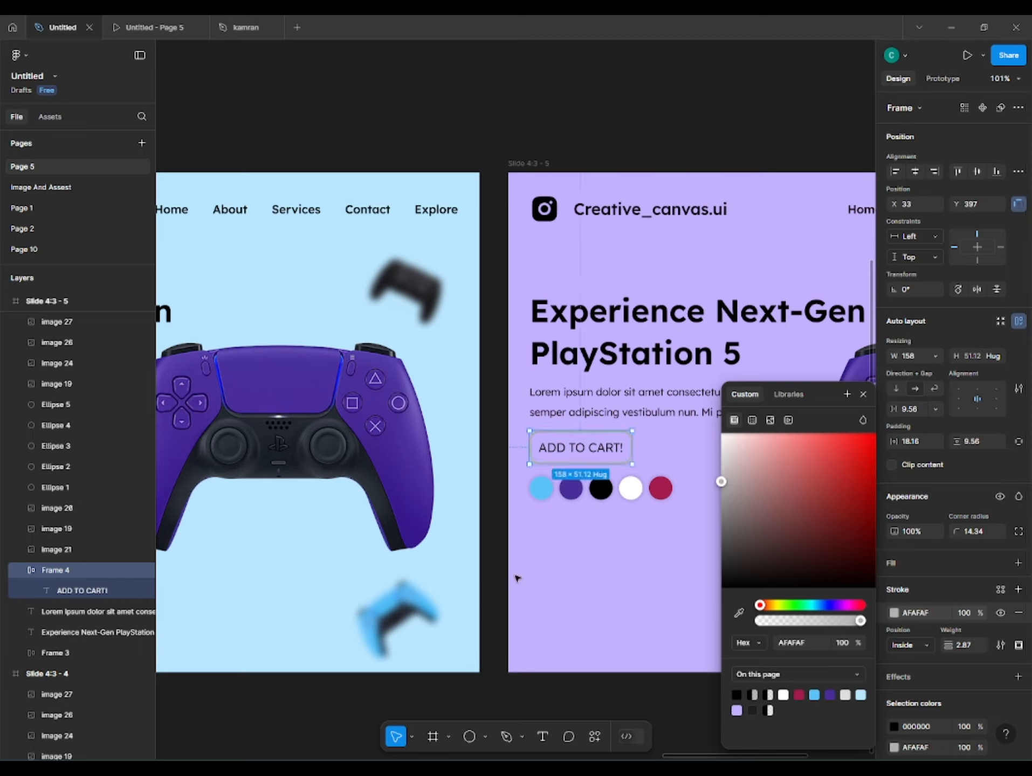
left_click_drag(854, 621, 812, 623)
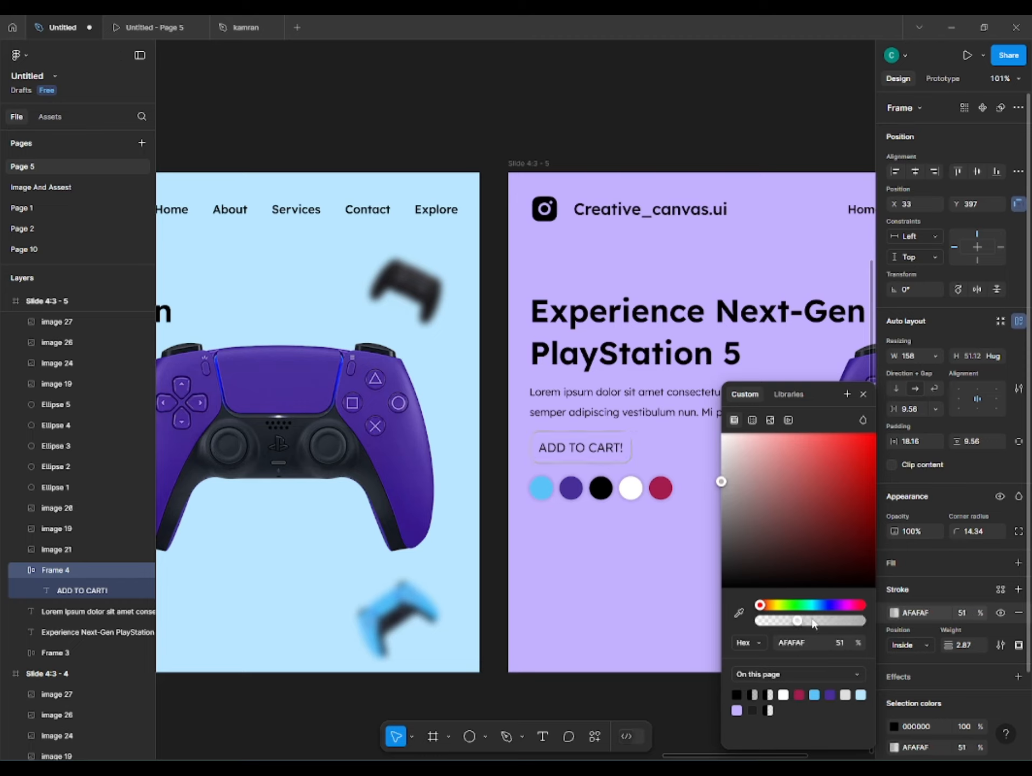
left_click(570, 693)
scroll(504, 661, "right", 6)
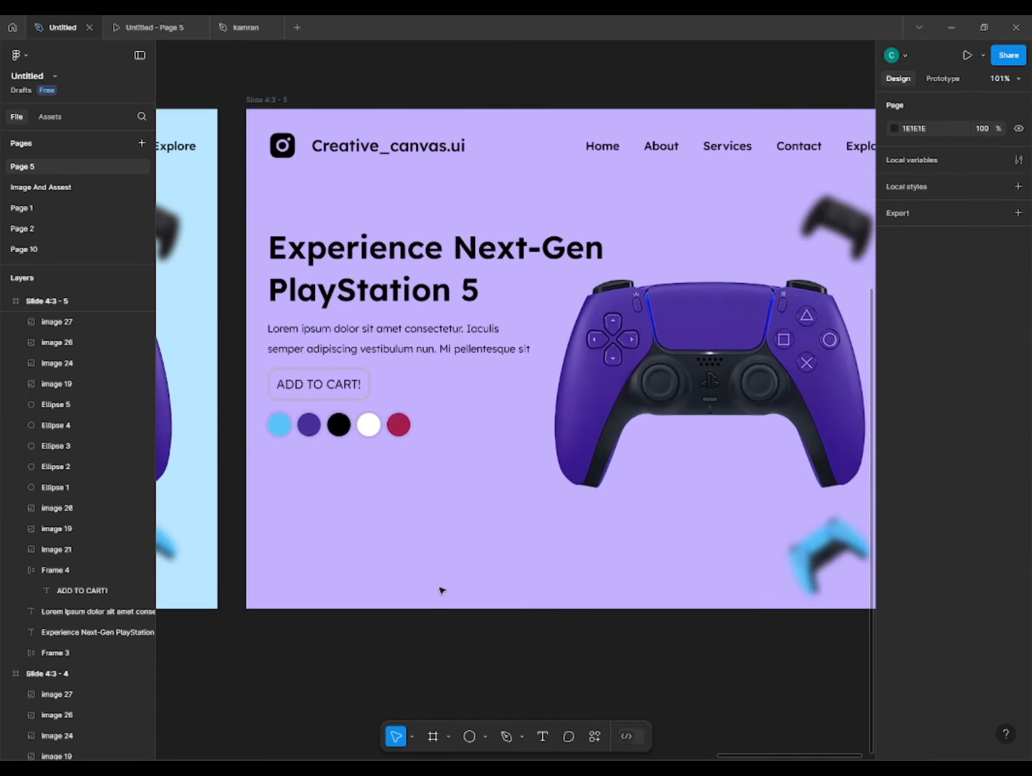
scroll(470, 571, "down", 3)
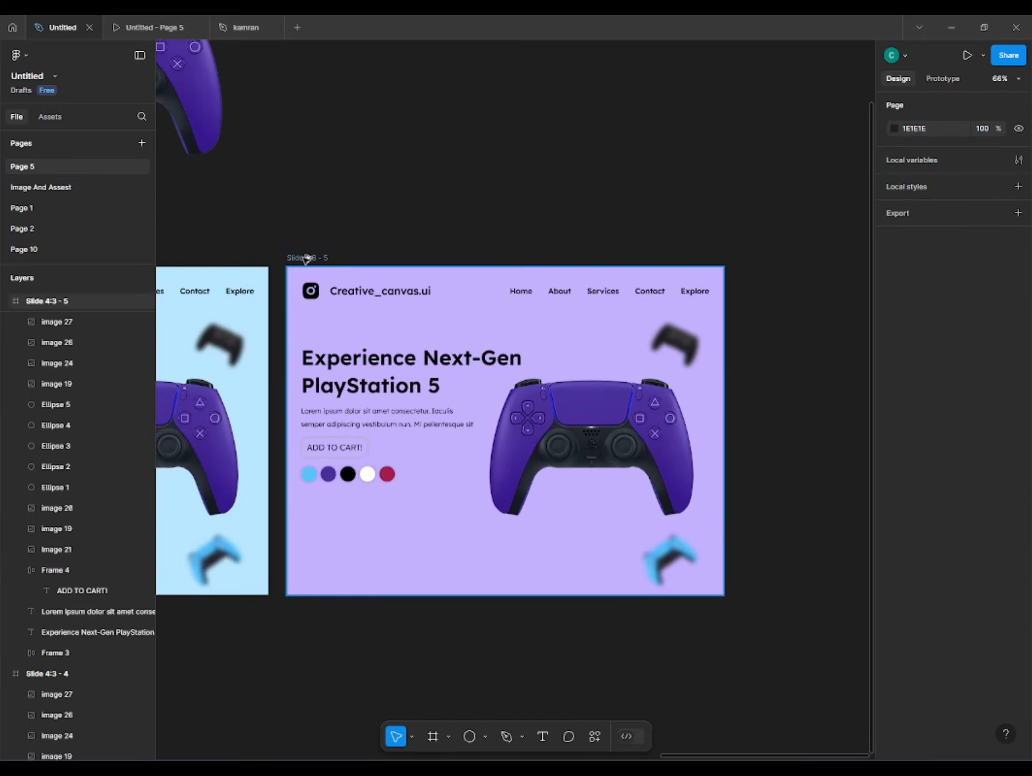
left_click(308, 258)
left_click_drag(395, 244, 659, 212)
key("Delete")
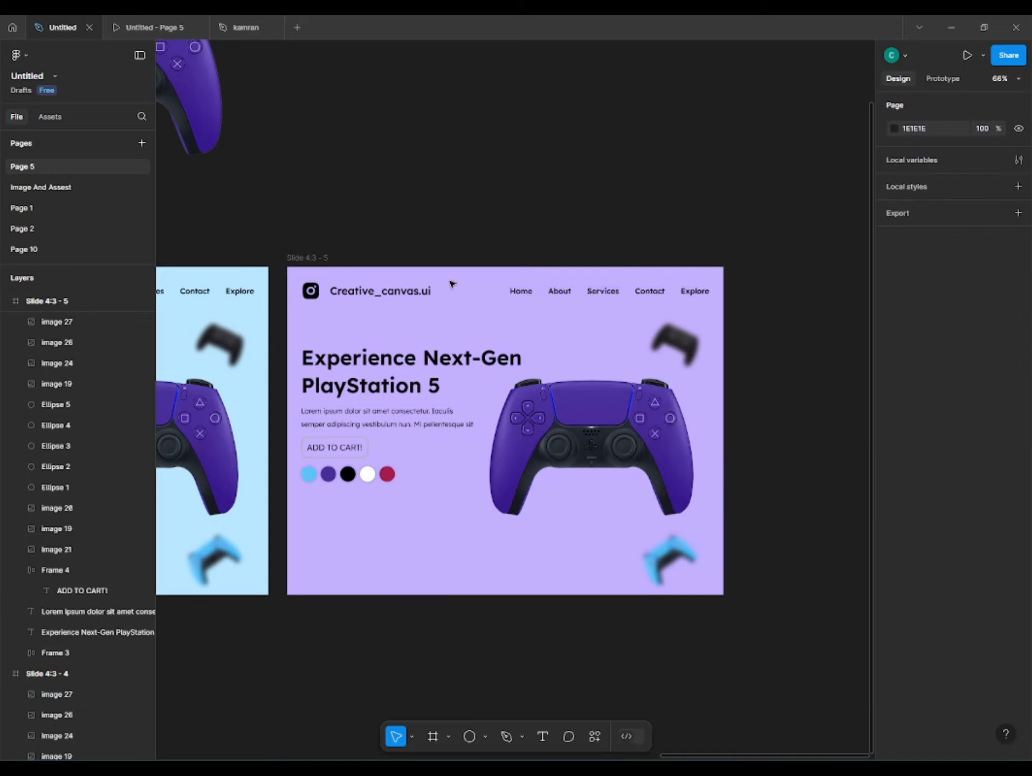
Recolour the background of Slide 4:3 - 4 by sampling the light purple from Slide 4:3 - 5
left_click_drag(451, 284, 630, 246)
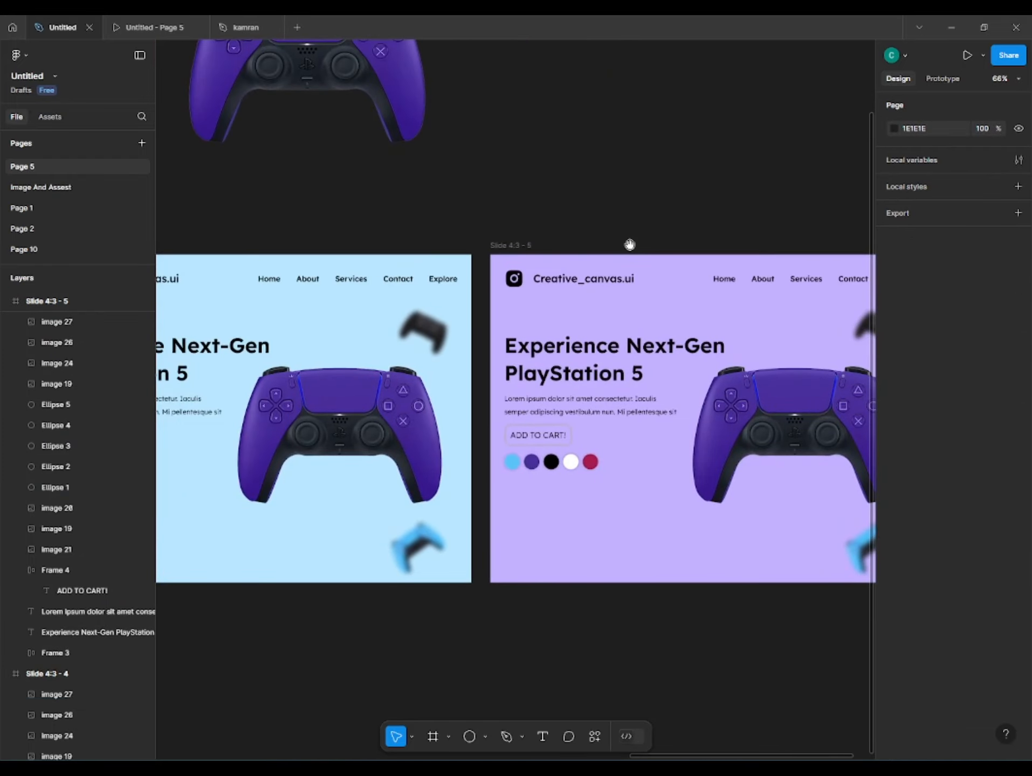
left_click_drag(218, 250, 553, 235)
left_click(413, 243)
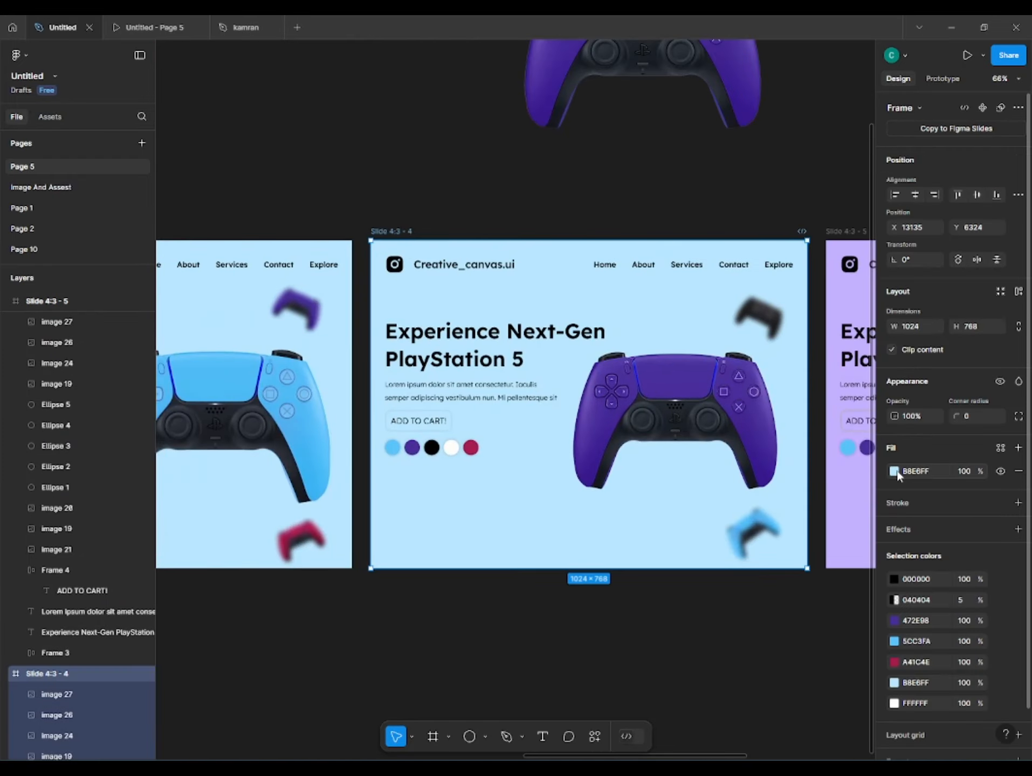
left_click(894, 471)
left_click(862, 294)
left_click(827, 221)
Shrink the large purple controller on Slide 4:3 - 5 to about 167 × 137 and rotate it to about 28°
left_click_drag(827, 226, 377, 322)
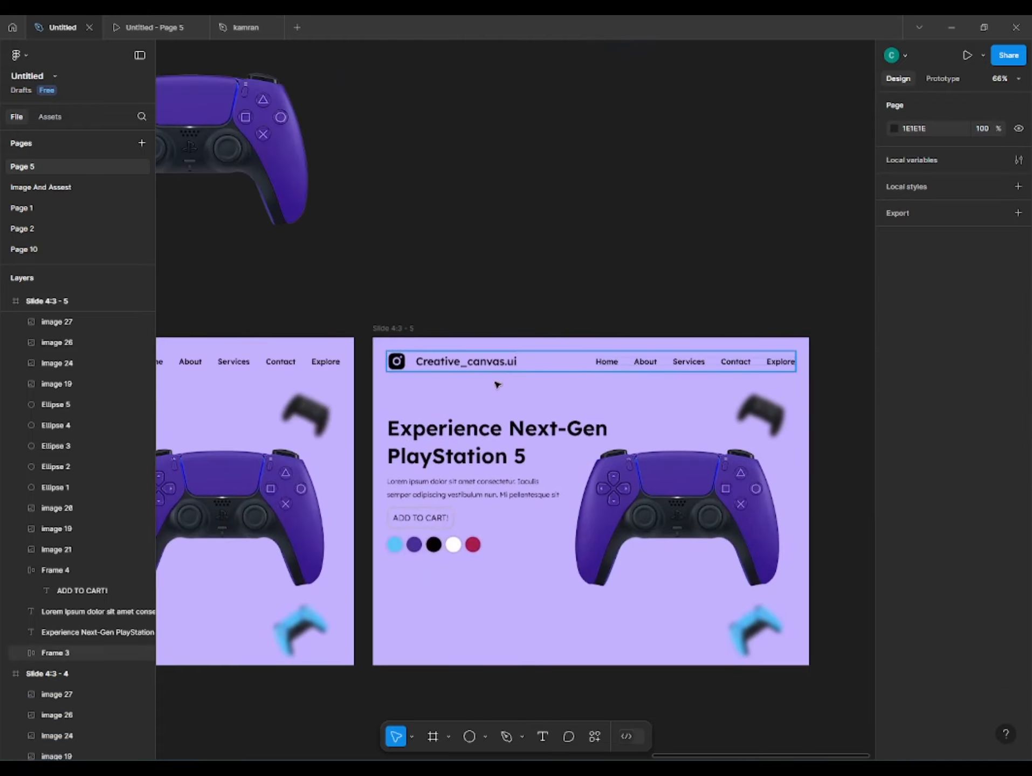
left_click_drag(495, 385, 217, 399)
scroll(421, 501, "up", 2)
left_click_drag(434, 540, 569, 397)
scroll(569, 397, "down", 1)
left_click(547, 390)
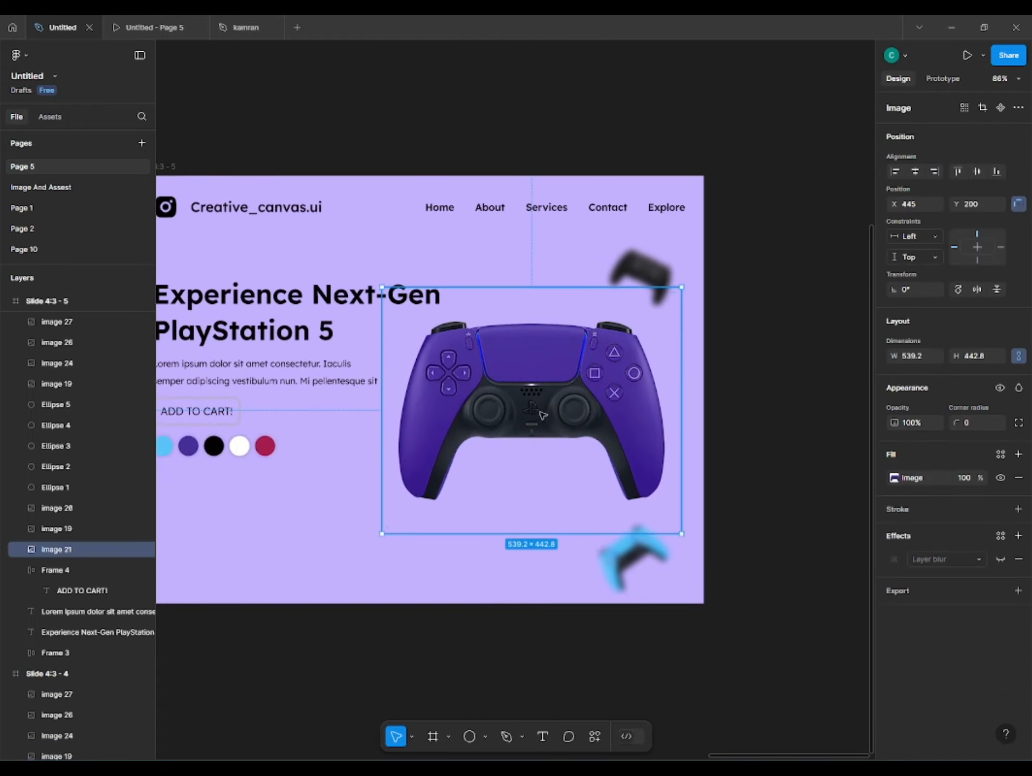
left_click_drag(395, 575, 887, 474)
left_click_drag(470, 458, 819, 476)
left_click_drag(675, 444, 281, 545)
left_click_drag(862, 399, 521, 412)
left_click_drag(788, 321, 665, 357)
scroll(683, 400, "up", 1)
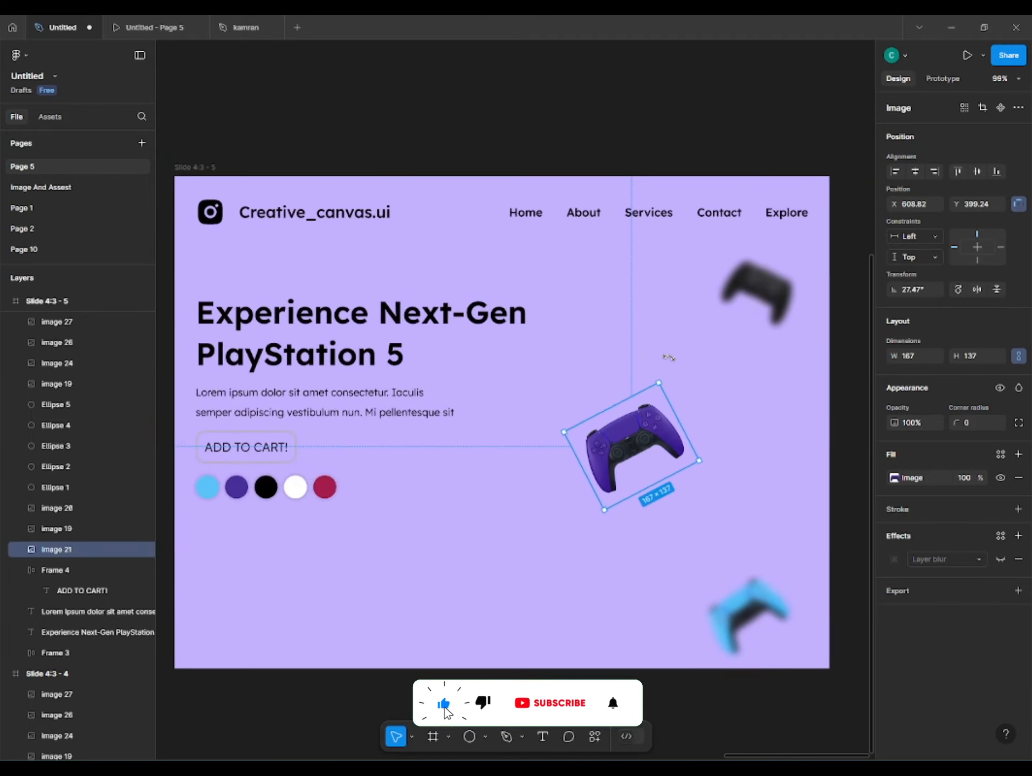
Move the purple controller over the blurred blue one and match it, at about 125 × 103, rotated about 34°
left_click_drag(628, 453, 725, 619)
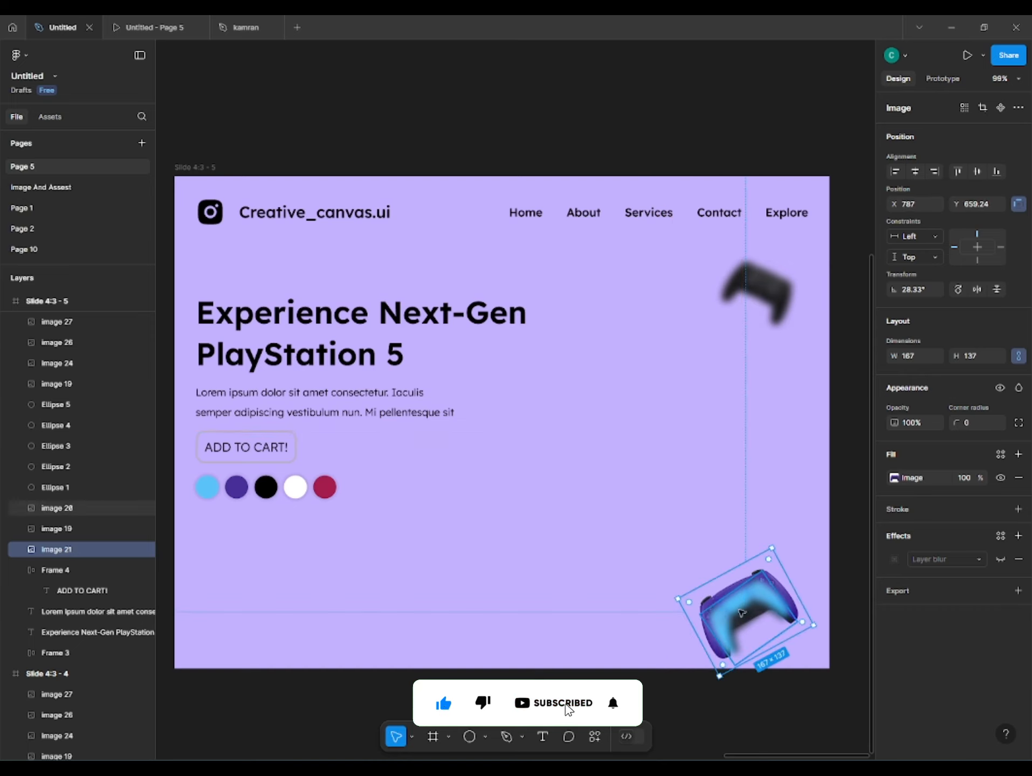
scroll(778, 547, "up", 3)
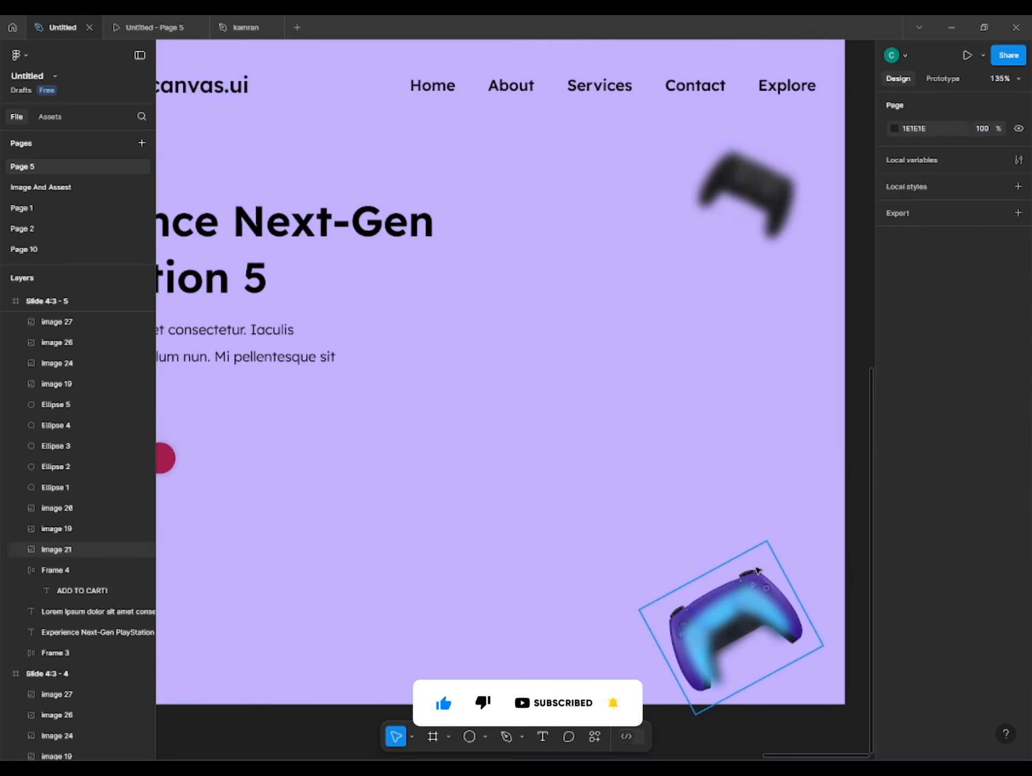
left_click_drag(774, 534, 734, 569)
scroll(741, 566, "down", 2)
scroll(746, 562, "down", 2)
left_click(713, 513)
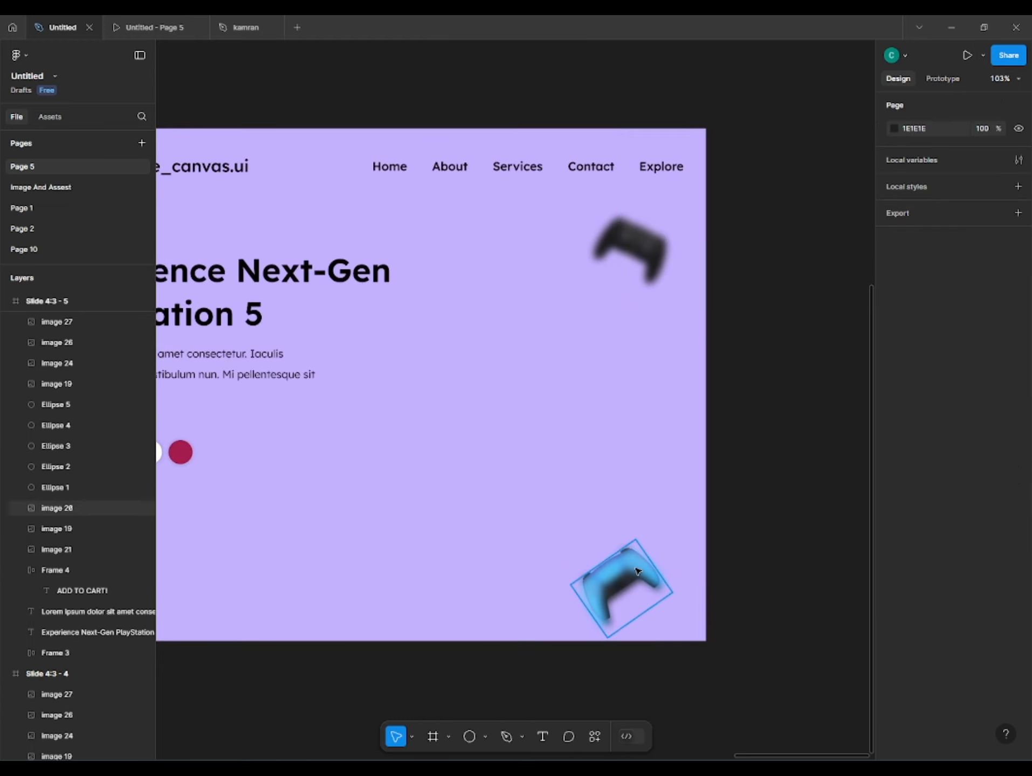
Nudge the blurred blue controller on Slide 4:3 - 5 partly off the slide's right edge to X 971, Y 703.75
left_click(628, 587)
key("shift+Down")
key("shift+Right")
key("shift+Right")
key("shift+Right")
key("shift+Right")
key("shift+Right")
key("shift+Right")
key("shift+Right")
key("shift+Right")
key("shift+Right")
key("shift+Right")
key("shift+Right")
key("shift+Right")
key("shift+Right")
key("shift+Right")
key("shift+Down")
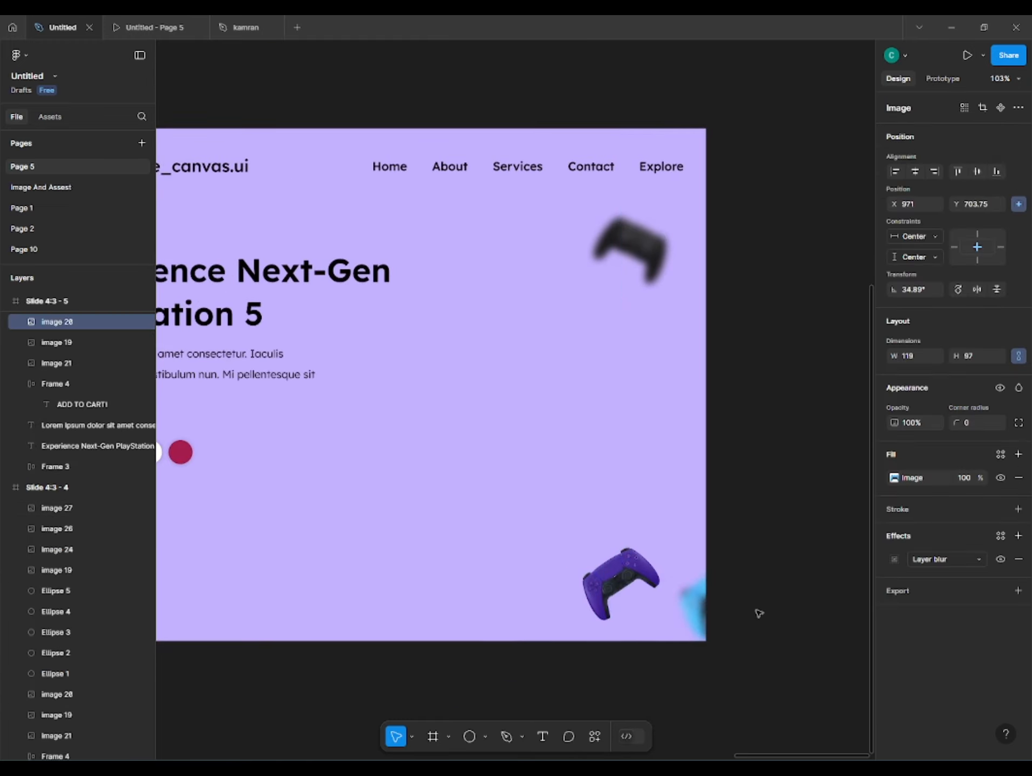
Turn on the layer blur for the small purple controller on Slide 4:3 - 5
key("Tab")
key("Tab")
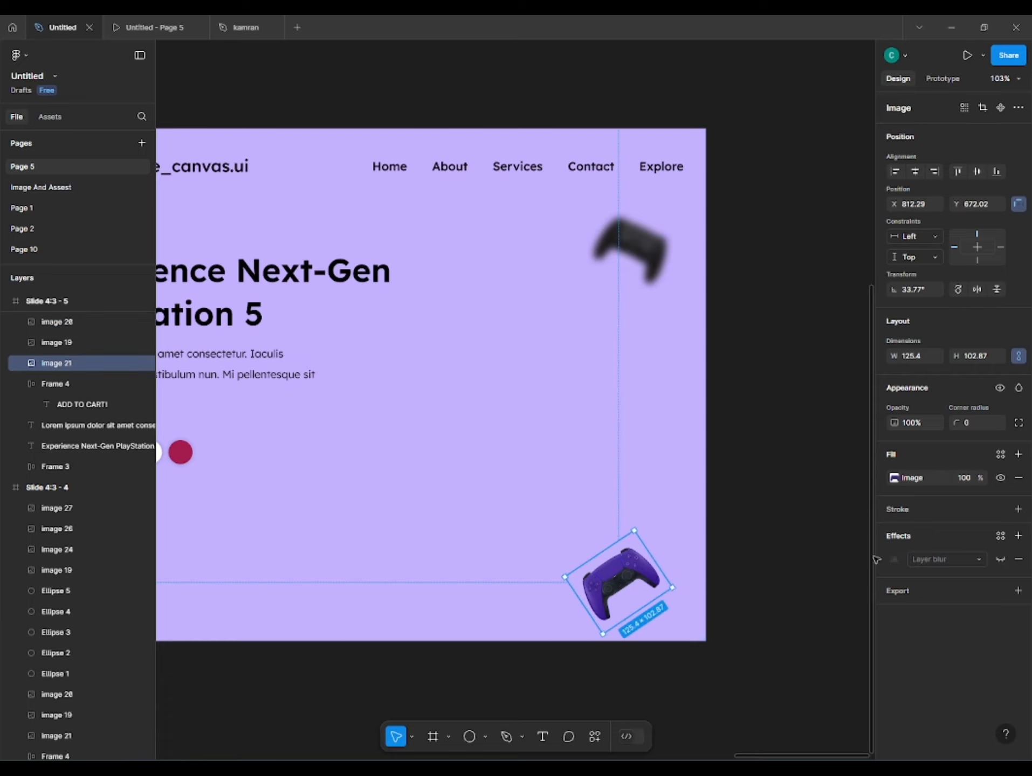
left_click(998, 559)
Enlarge the blurred black controller on Slide 4:3 - 5 to a width of 539.2 and set its rotation to 0°
key("Tab")
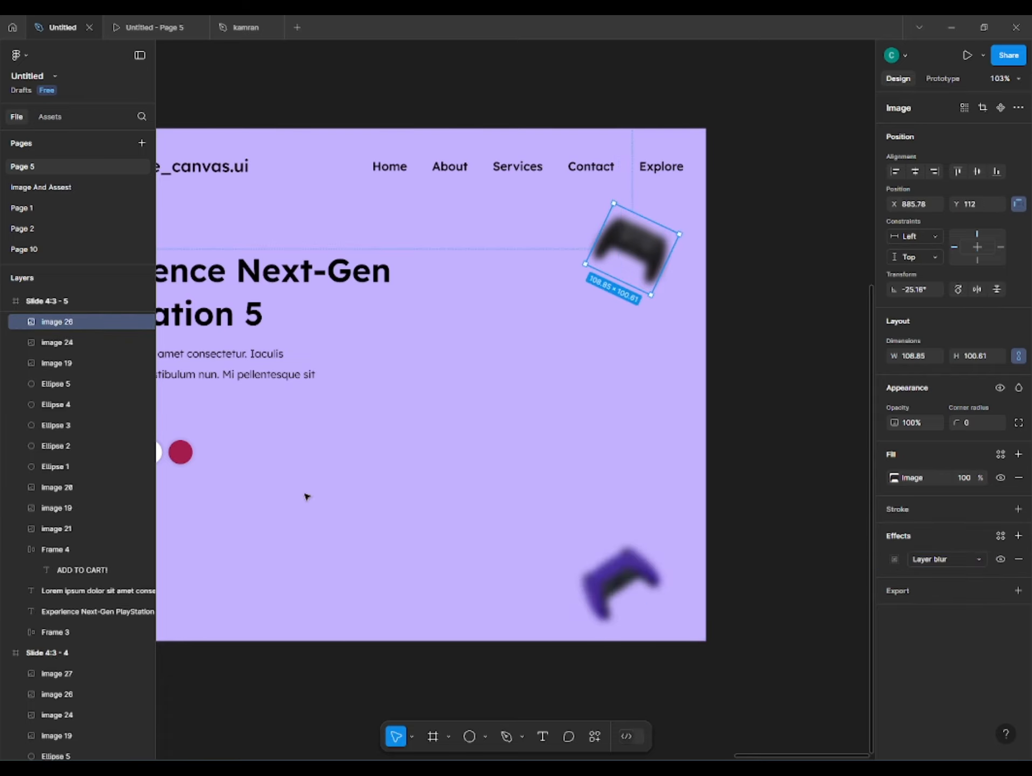
left_click_drag(306, 497, 659, 465)
left_click(273, 372)
left_click(417, 502)
left_click_drag(583, 693, 276, 622)
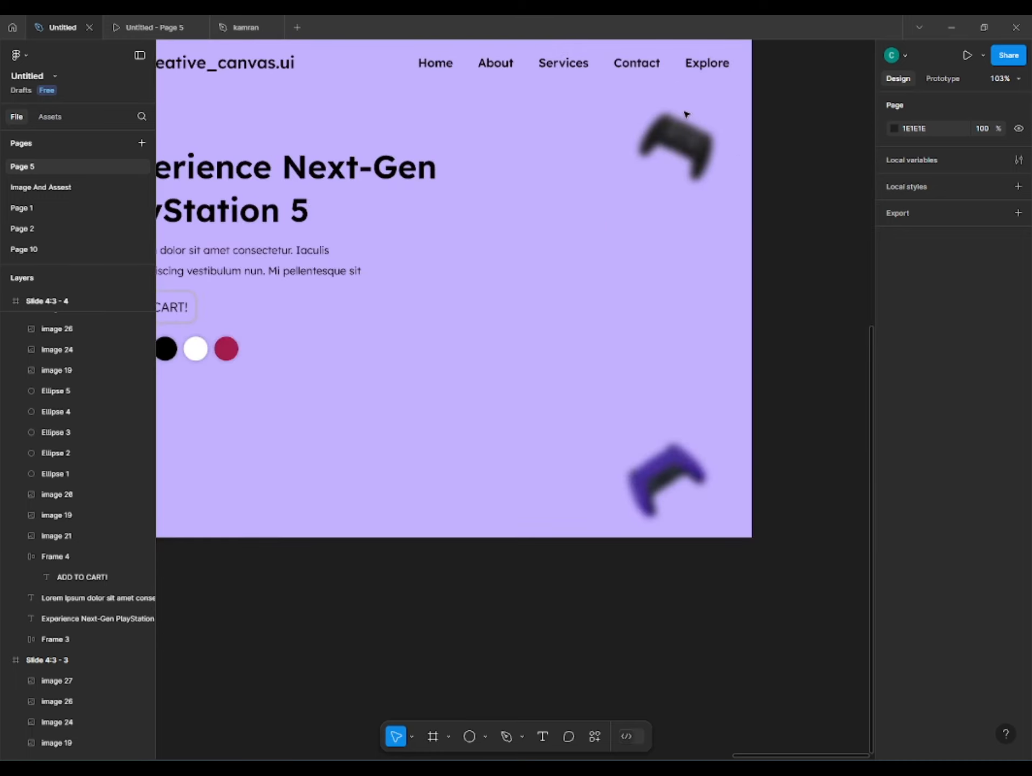
left_click(685, 114)
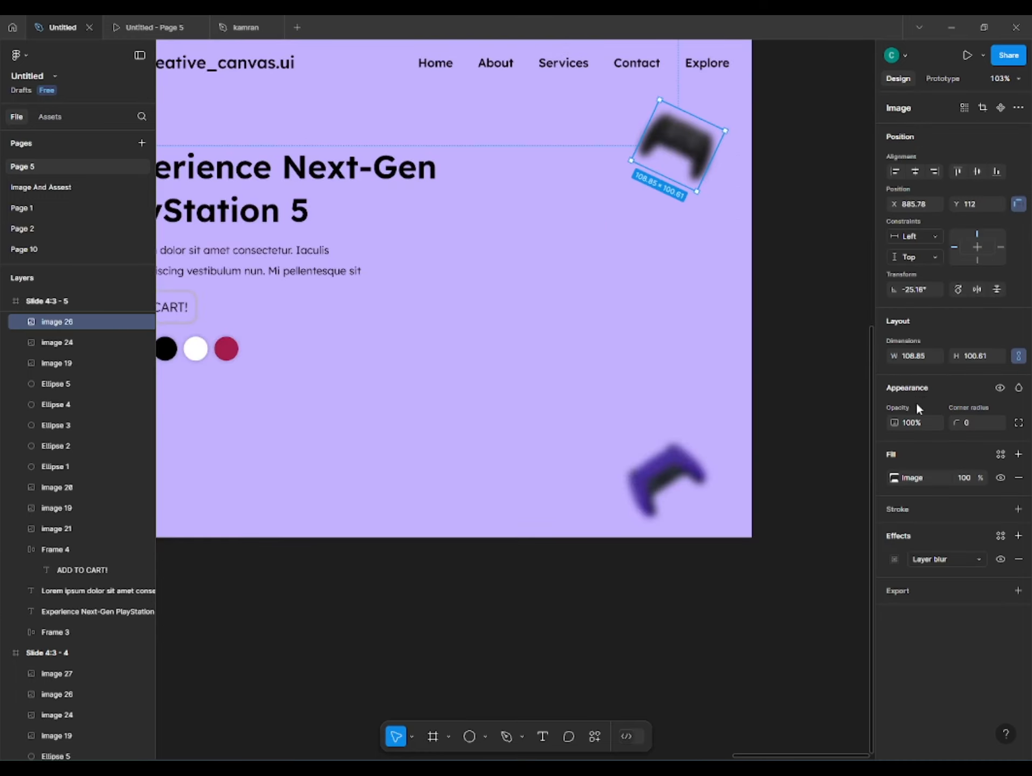
left_click(926, 360)
type("539.2")
key("Return")
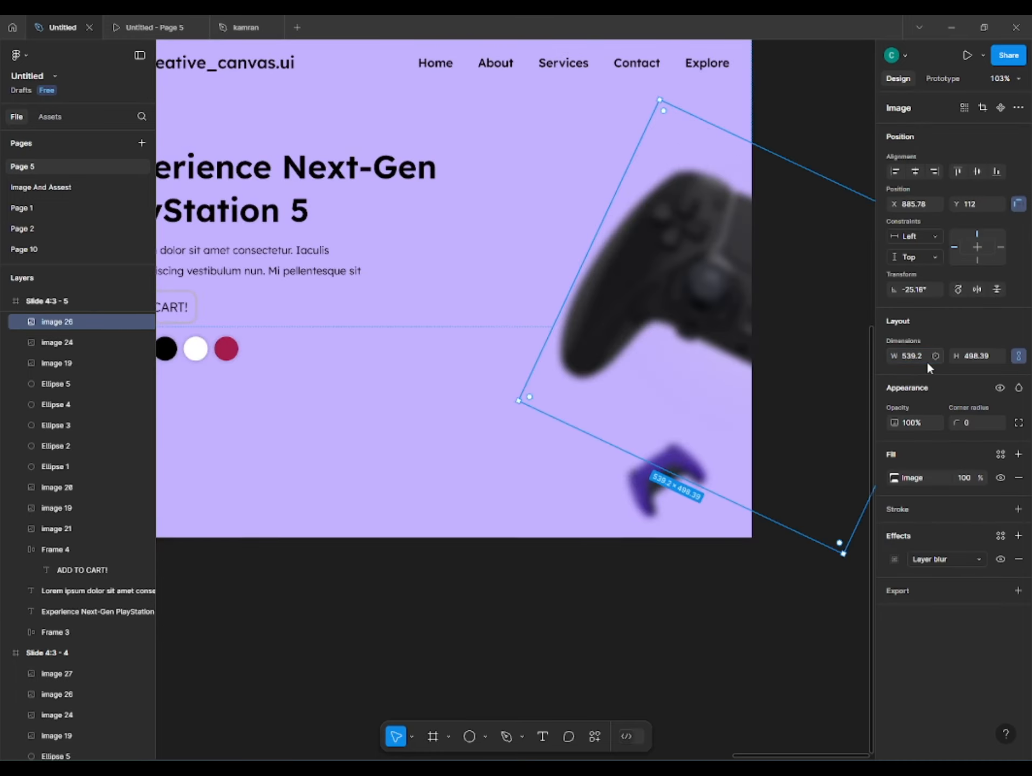
left_click(933, 289)
type("0")
key("Return")
Place the black controller beside the text at about X 477, Y 193, and resize it to about 497 × 459
left_click_drag(650, 371, 463, 334)
scroll(496, 351, "down", 3)
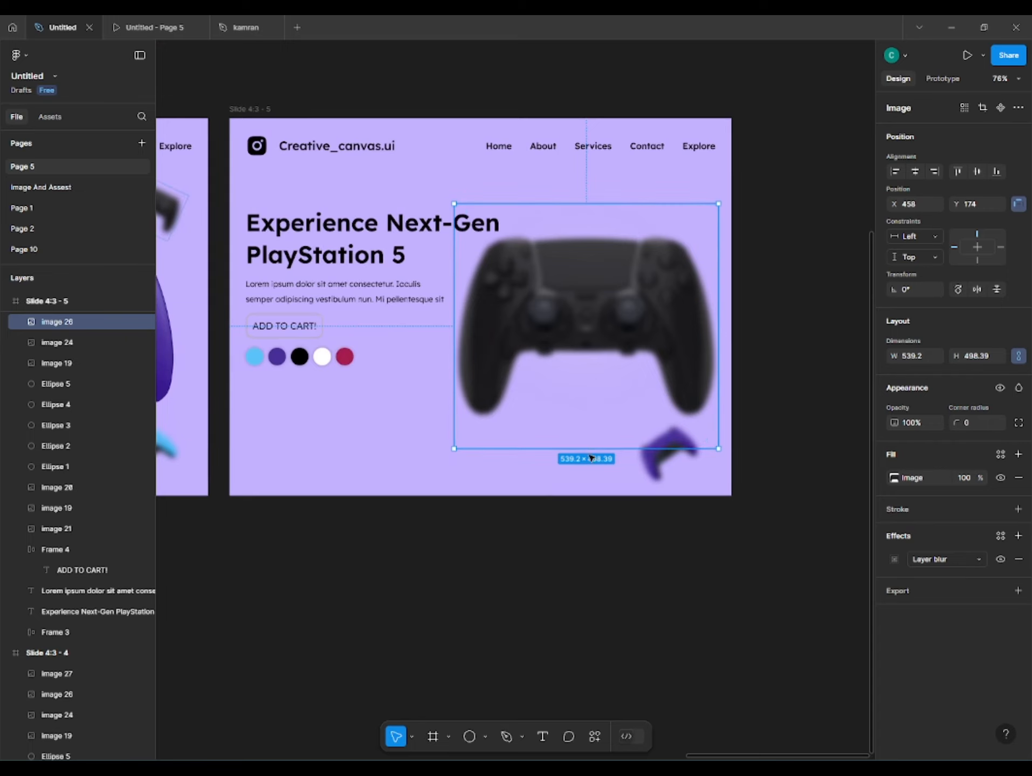
left_click_drag(590, 449, 588, 429)
left_click_drag(591, 325, 591, 333)
Move the blurred white controller below the navigation links on Slide 4:3 - 5 and right-align it with the small purple controller
scroll(701, 216, "up", 2)
scroll(701, 216, "right", 1)
left_click_drag(673, 182, 800, 304)
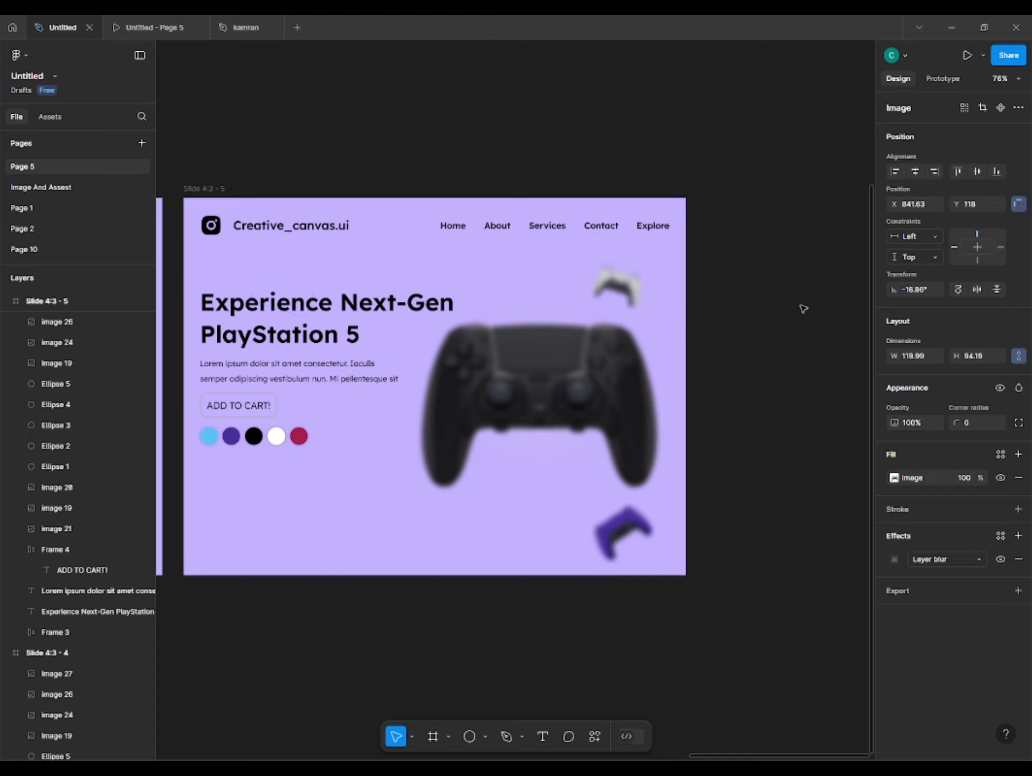
left_click(621, 532, "shift")
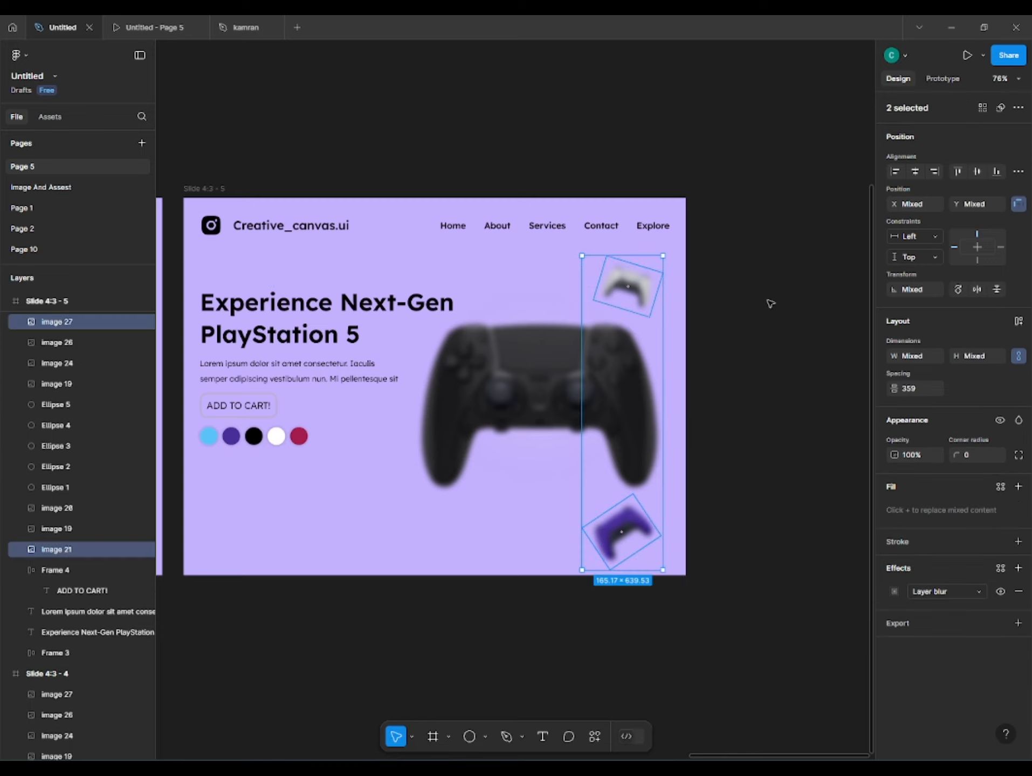
left_click(936, 171)
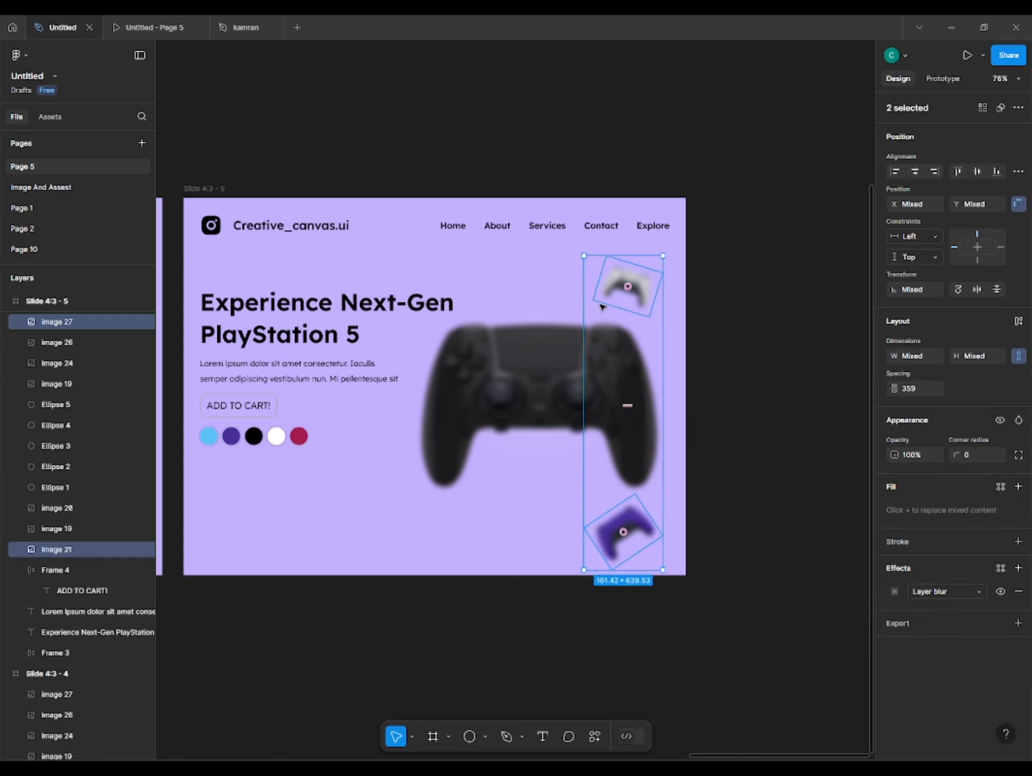
Turn off the layer blur on the large black controller on Slide 4:3 - 5
left_click(704, 346)
left_click_drag(705, 345, 711, 321)
left_click(636, 377)
left_click(998, 559)
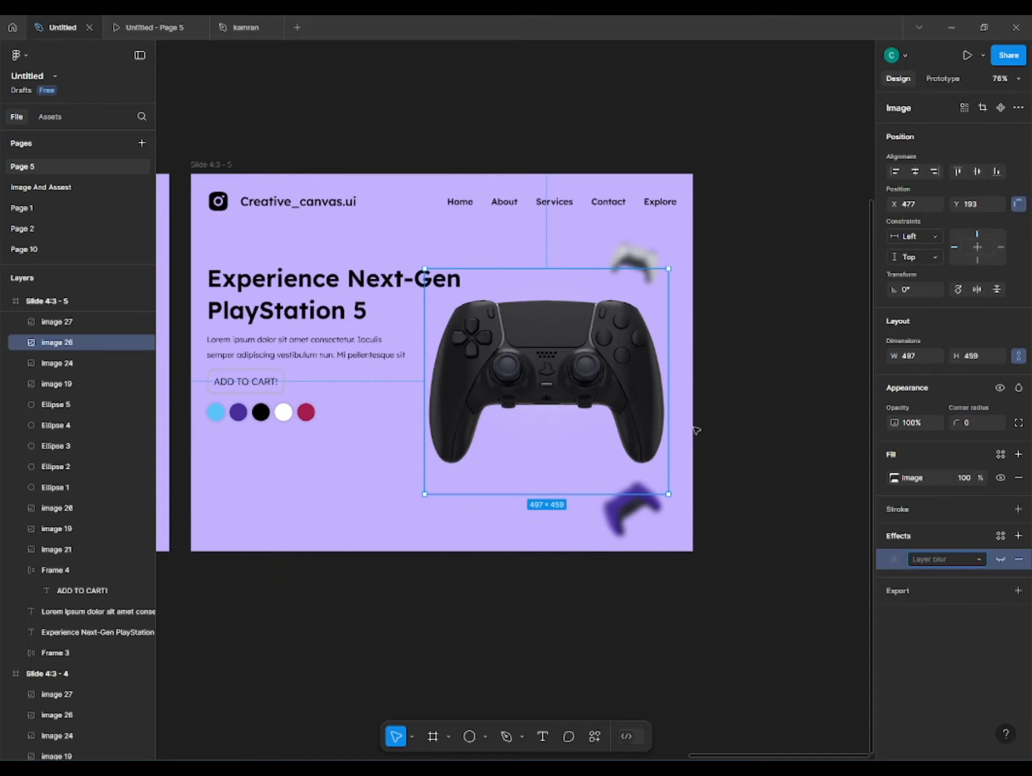
Set the background fill of Slide 4:3 - 5 to light grey E2E2E2
scroll(574, 282, "down", 3)
left_click(312, 208)
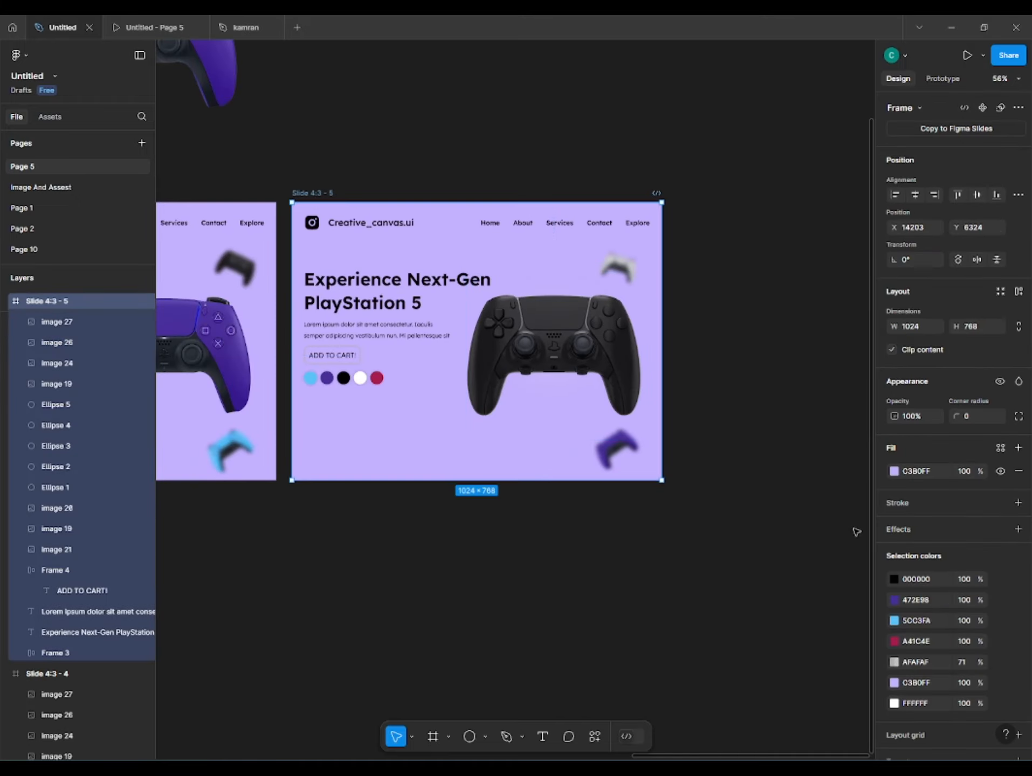
left_click(893, 471)
left_click_drag(758, 579, 680, 451)
key("i")
key("Escape")
scroll(368, 564, "left", 2)
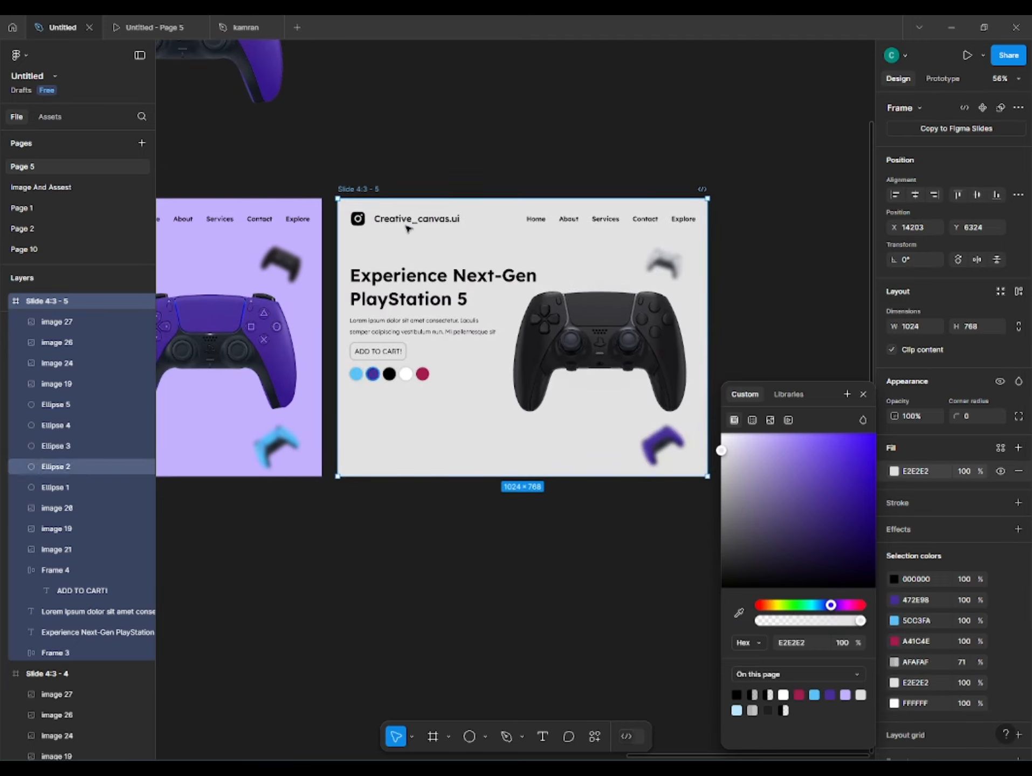
Duplicate Slide 4:3 - 5 and place the copy directly to its right
left_click(358, 176)
left_click_drag(358, 189, 739, 175)
left_click(741, 176)
scroll(484, 246, "right", 5)
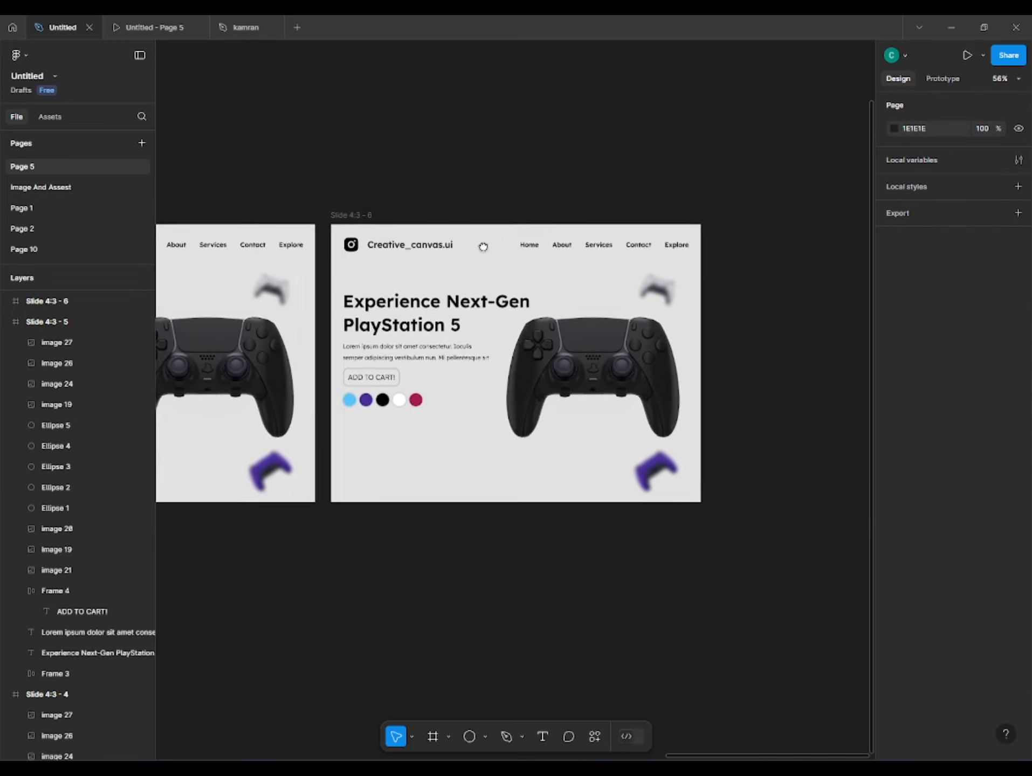
Shrink the black controller on Slide 4:3 - 6 to 135 × 125, tilt it about 29.8° and place it at about X 807, Y 650
scroll(475, 372, "up", 5)
left_click(737, 202)
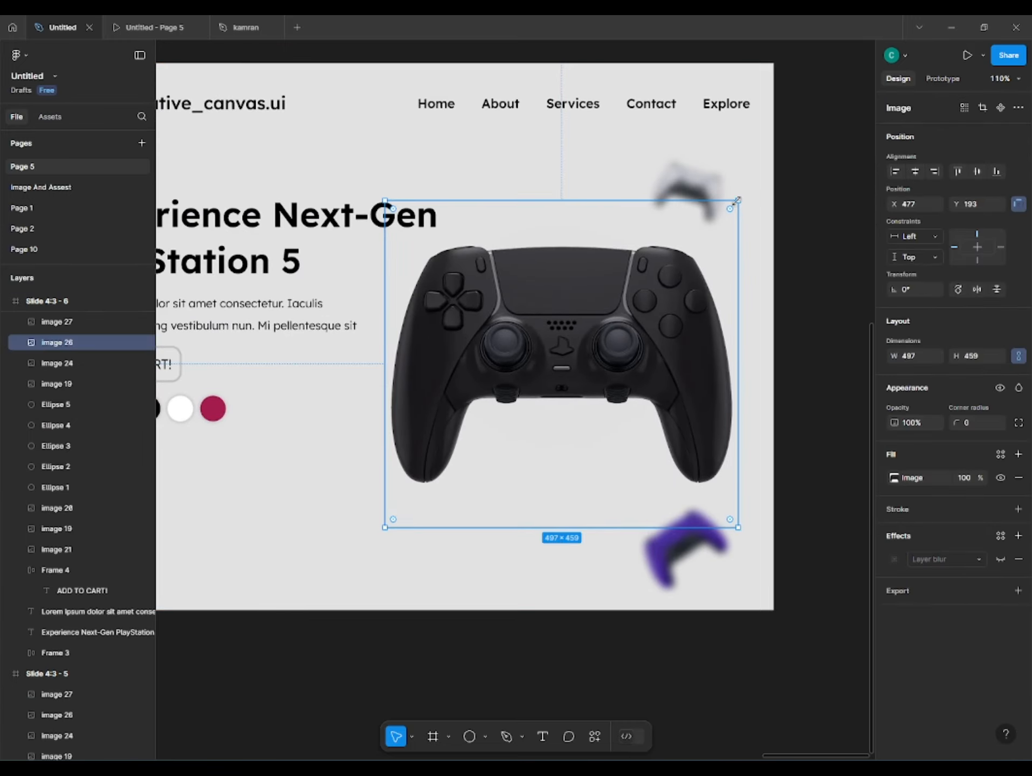
left_click_drag(737, 201, 589, 316)
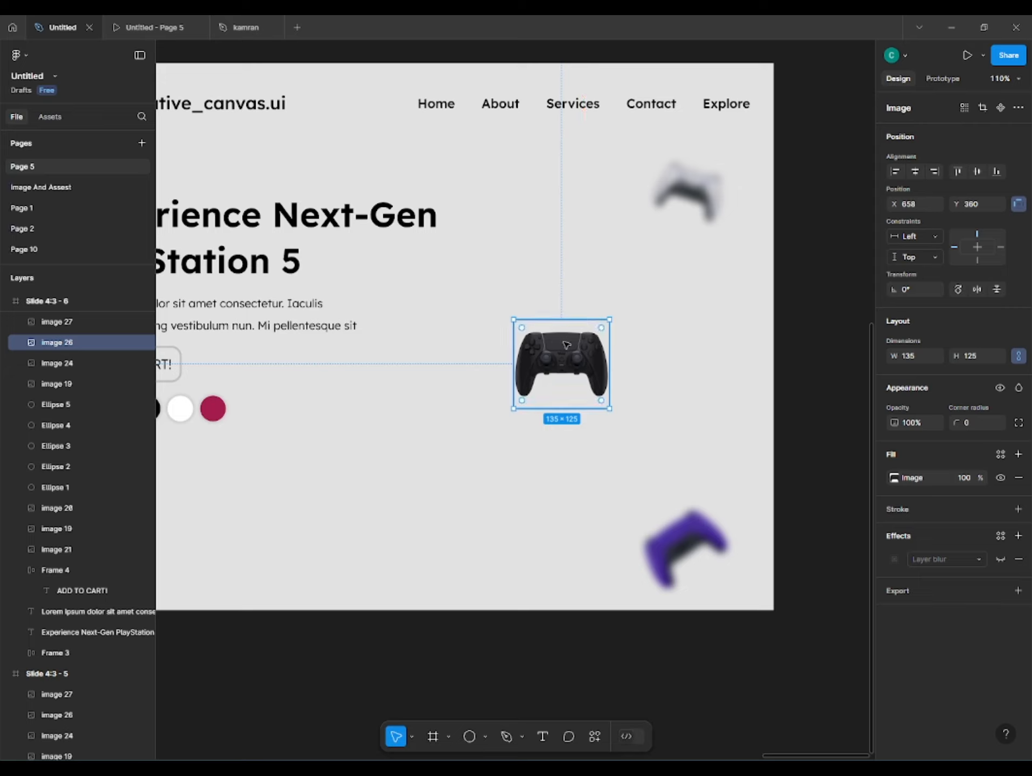
left_click_drag(566, 345, 684, 511)
left_click_drag(729, 475, 703, 429)
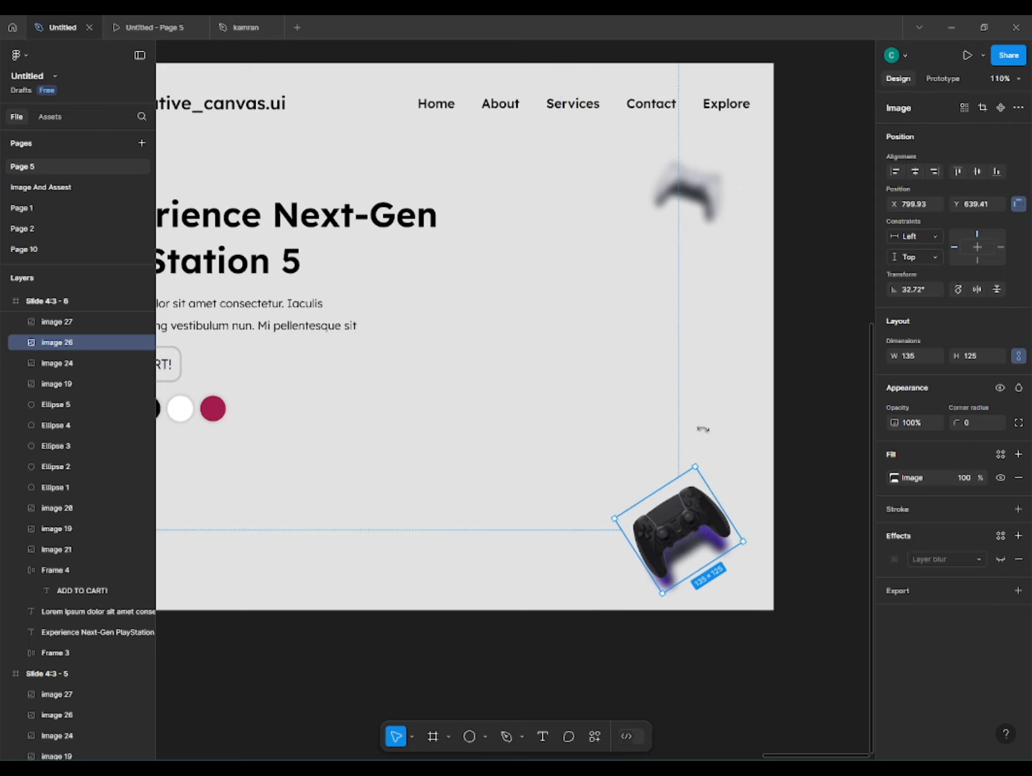
left_click_drag(713, 583, 717, 594)
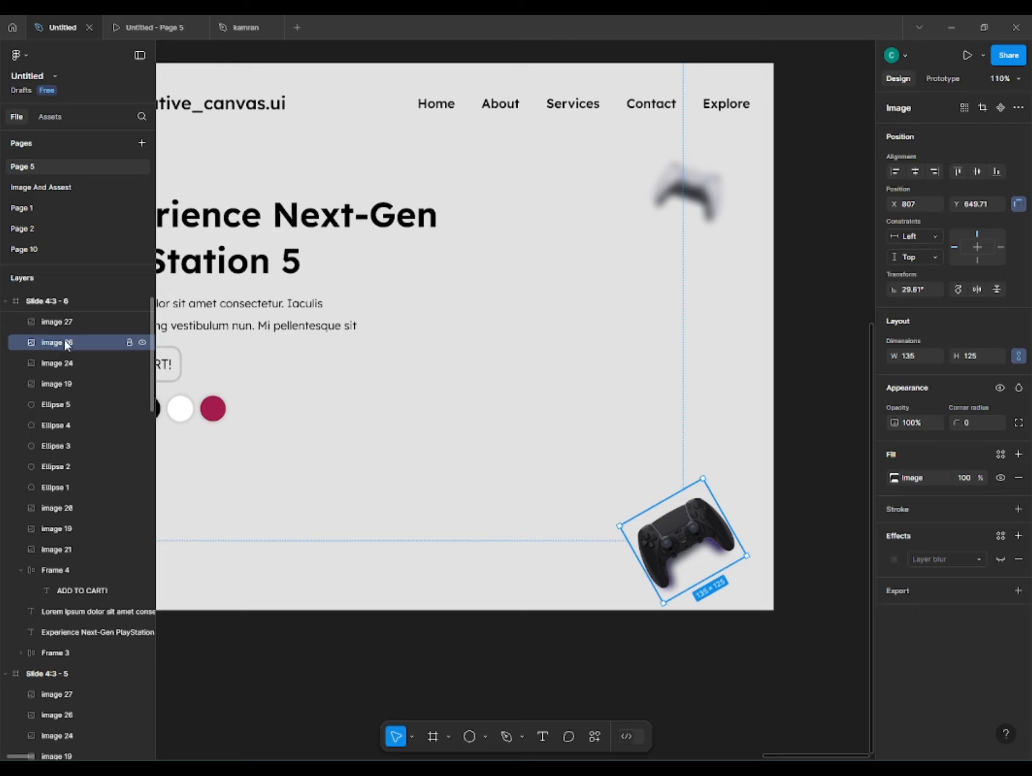
Move the small blurred purple controller beyond the right edge of Slide 4:3 - 6, to about X 1026, Y 682
left_click(36, 371)
left_click_drag(826, 484, 617, 617)
left_click_drag(799, 460, 682, 550)
left_click(51, 551)
key("shift+Right")
key("shift+Right")
key("shift+Right")
key("shift+Right")
key("shift+Right")
key("shift+Right")
key("shift+Right")
key("shift+Right")
key("shift+Right")
key("shift+Right")
key("shift+Right")
key("shift+Right")
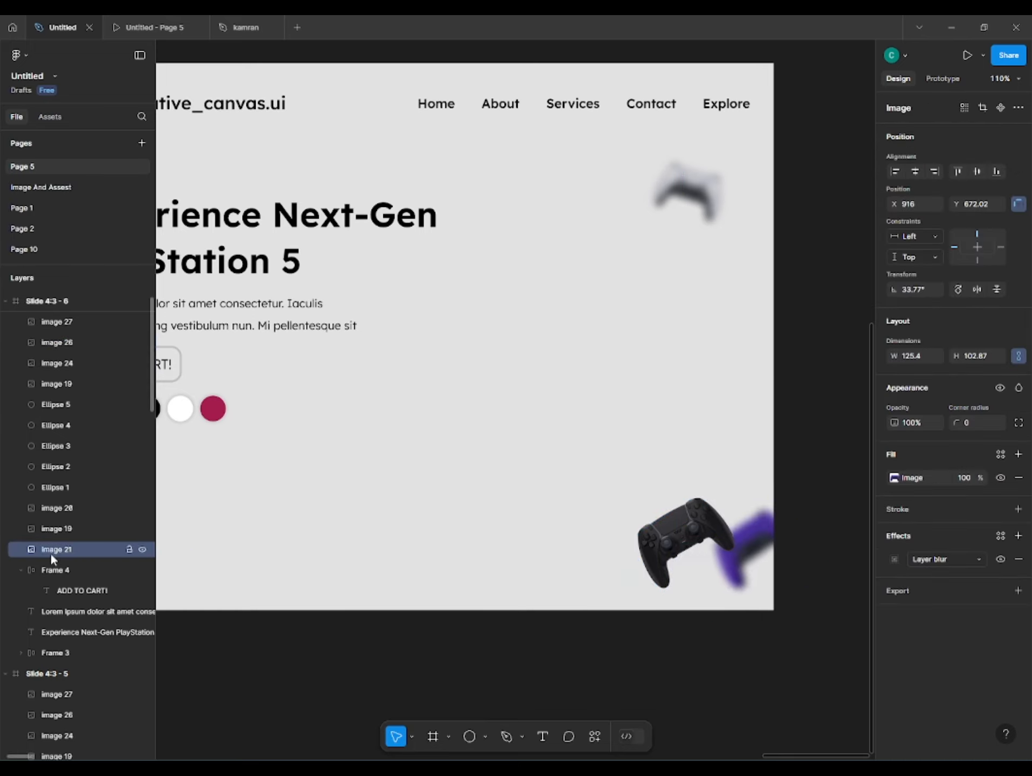
key("shift+Down")
key("shift+Right")
key("shift+Right")
key("shift+Right")
key("shift+Right")
key("shift+Right")
key("shift+Right")
key("shift+Right")
key("shift+Right")
key("shift+Right")
scroll(310, 323, "down", 2)
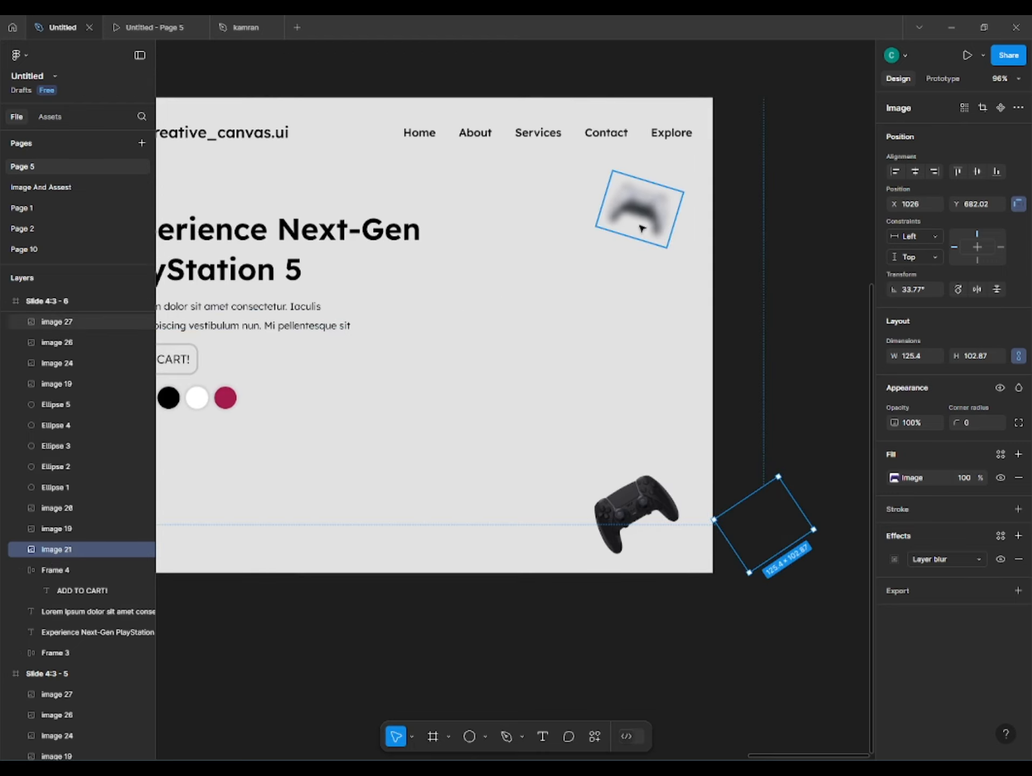
Set the blurred white controller on Slide 4:3 - 6 to a width of 539.2 and a rotation of 0°
left_click(680, 215)
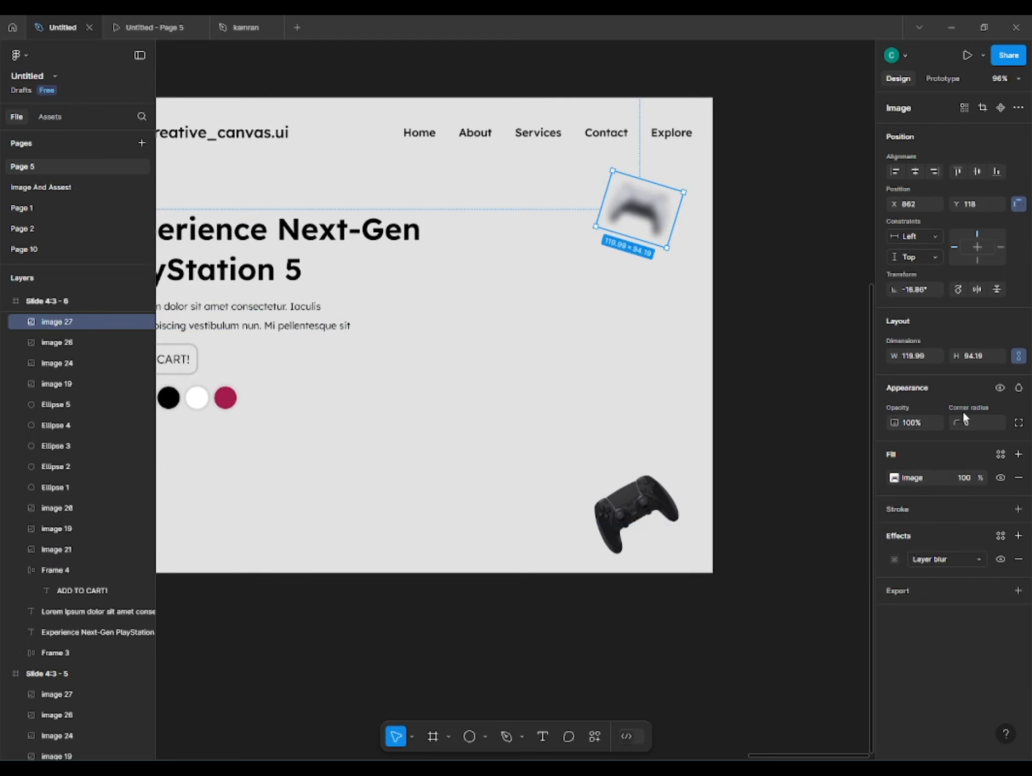
left_click(925, 356)
type("539.2")
key("Return")
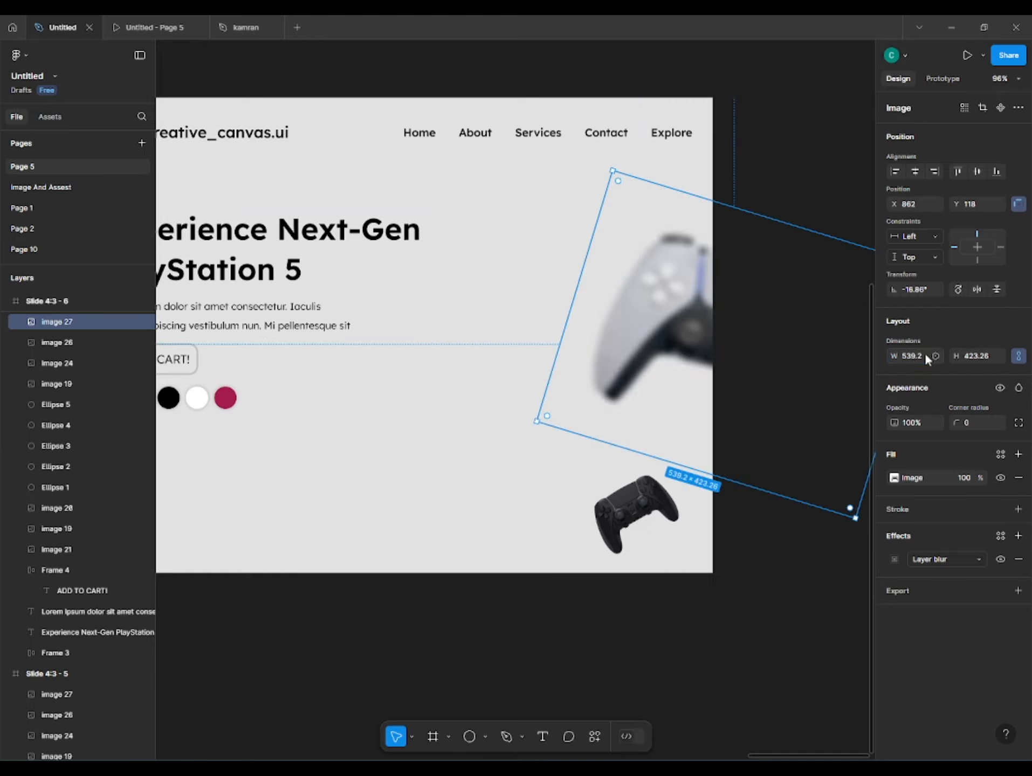
key("ctrl+a")
type("0")
key("Return")
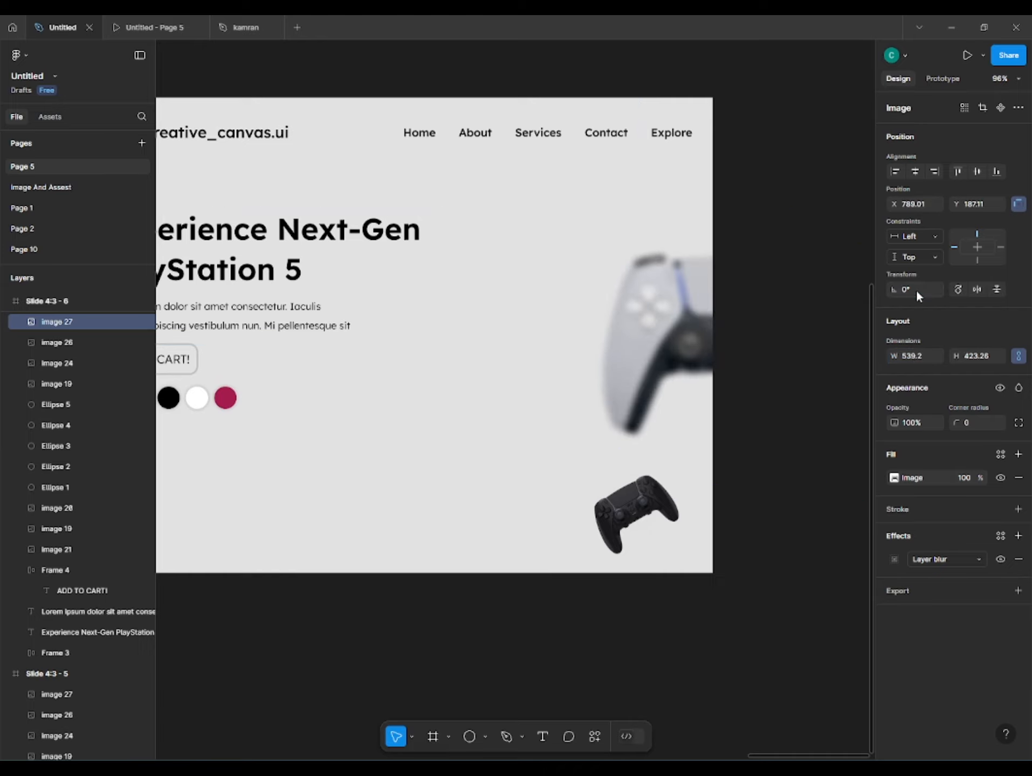
Move the enlarged white controller beside the text on Slide 4:3 - 6, at about X 466, Y 187
left_click_drag(638, 401, 481, 406)
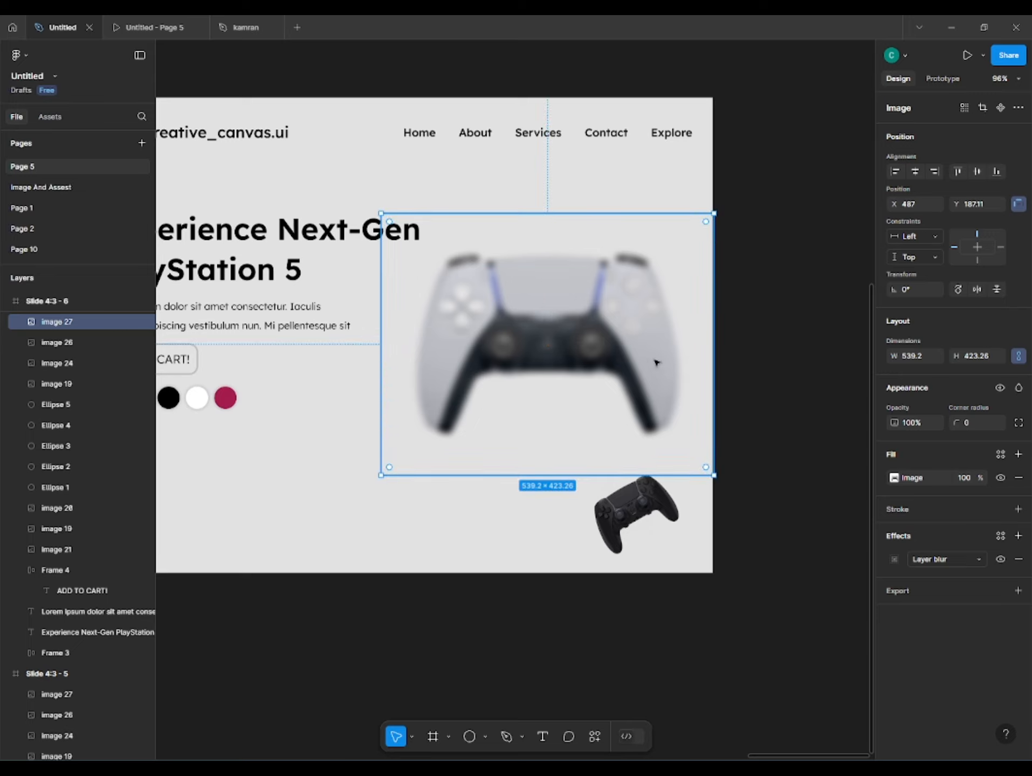
left_click(801, 380)
left_click_drag(788, 378, 739, 394)
left_click_drag(580, 382, 567, 375)
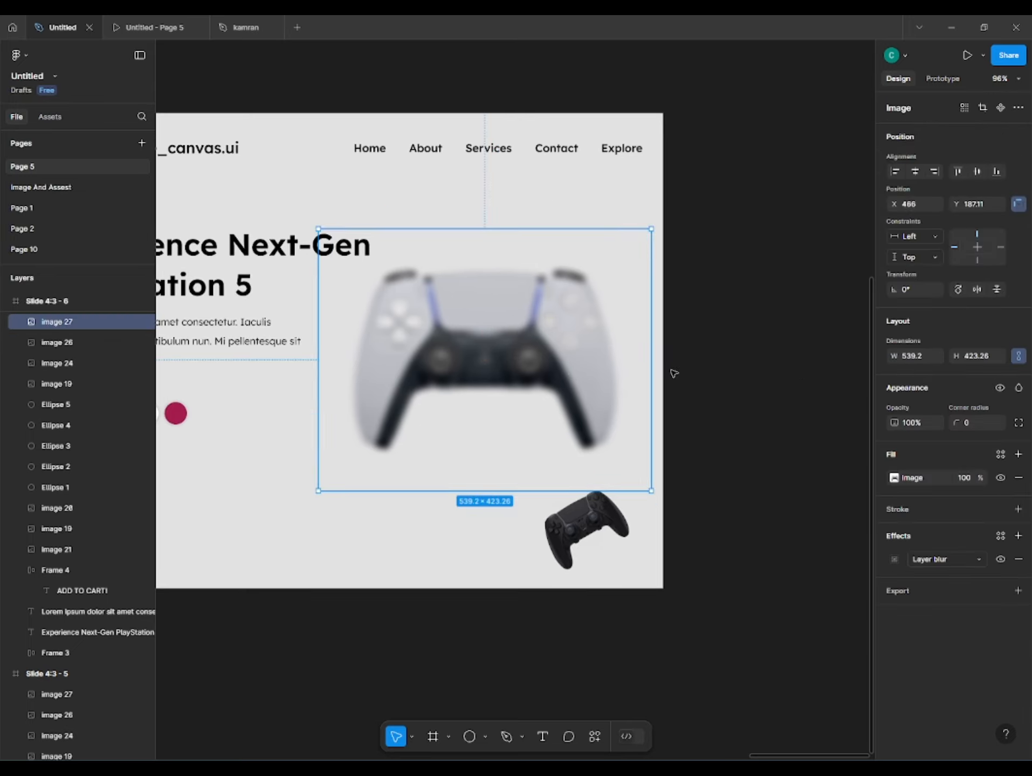
Move the blurred red controller into Slide 4:3 - 6 below the navigation links, at about X 877, Y 115
left_click(673, 373)
left_click_drag(664, 100, 772, 262)
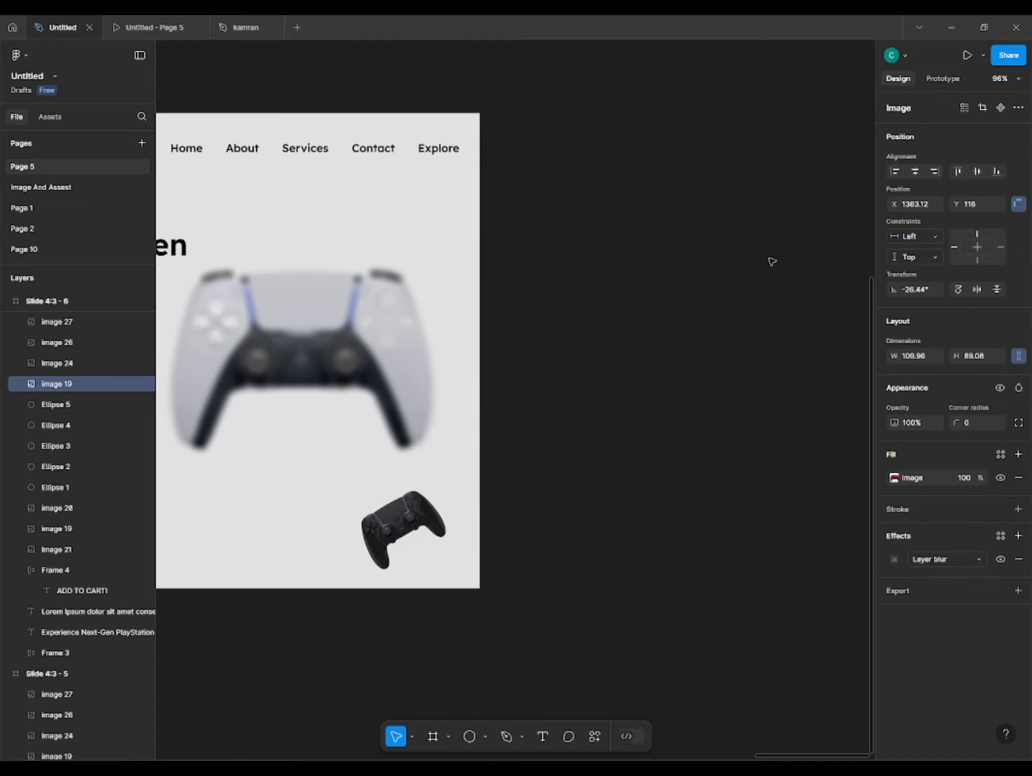
key("shift+Left")
key("shift+Left")
key("shift+Left")
key("shift+Left")
key("shift+Left")
key("shift+Left")
key("shift+Left")
key("shift+Left")
key("shift+Left")
key("shift+Left")
key("shift+Left")
key("shift+Left")
key("shift+Left")
key("shift+Left")
key("shift+Left")
key("shift+Left")
key("shift+Left")
key("shift+Left")
key("shift+Left")
key("shift+Left")
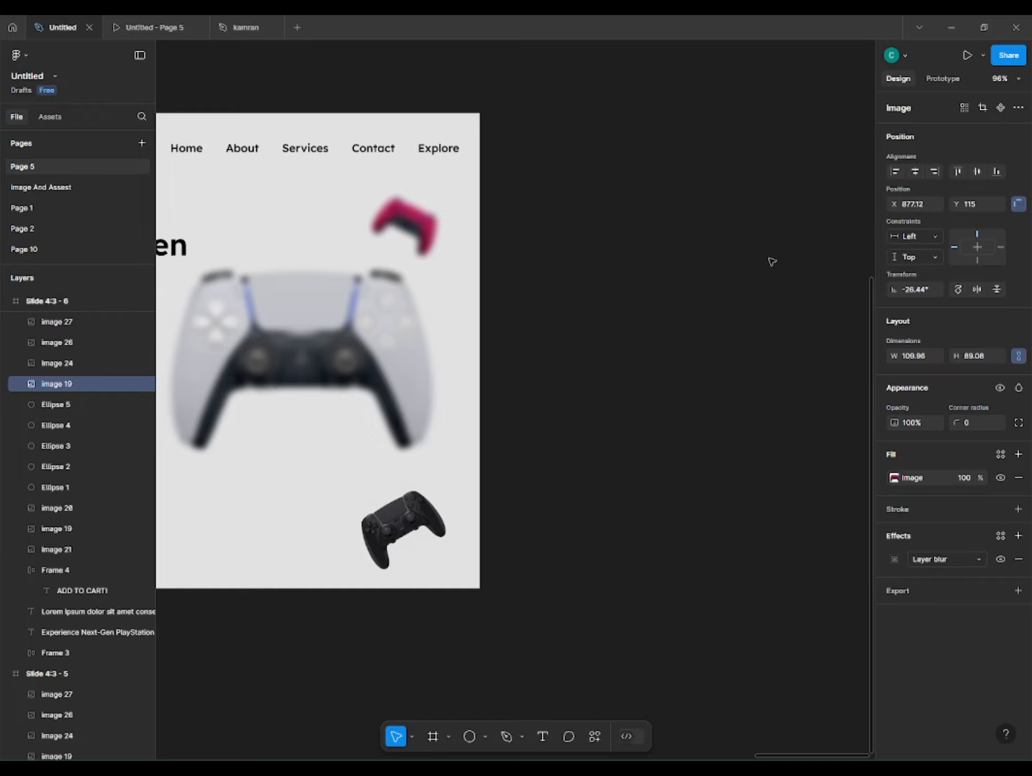
Turn on the layer blur for the small black controller on Slide 4:3 - 6
left_click(402, 539)
left_click(1000, 560)
scroll(599, 426, "down", 3)
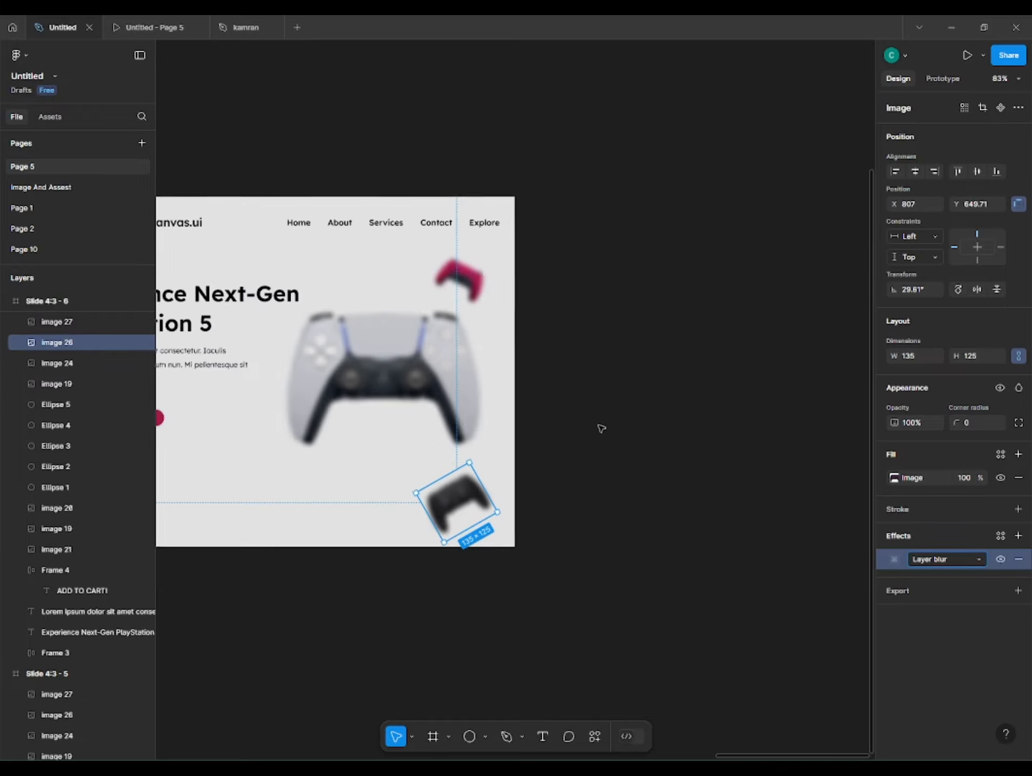
Set the background fill of Slide 4:3 - 6 to white FFFFFF
scroll(362, 592, "left", 1)
left_click(221, 593)
scroll(221, 593, "left", 4)
left_click(338, 256)
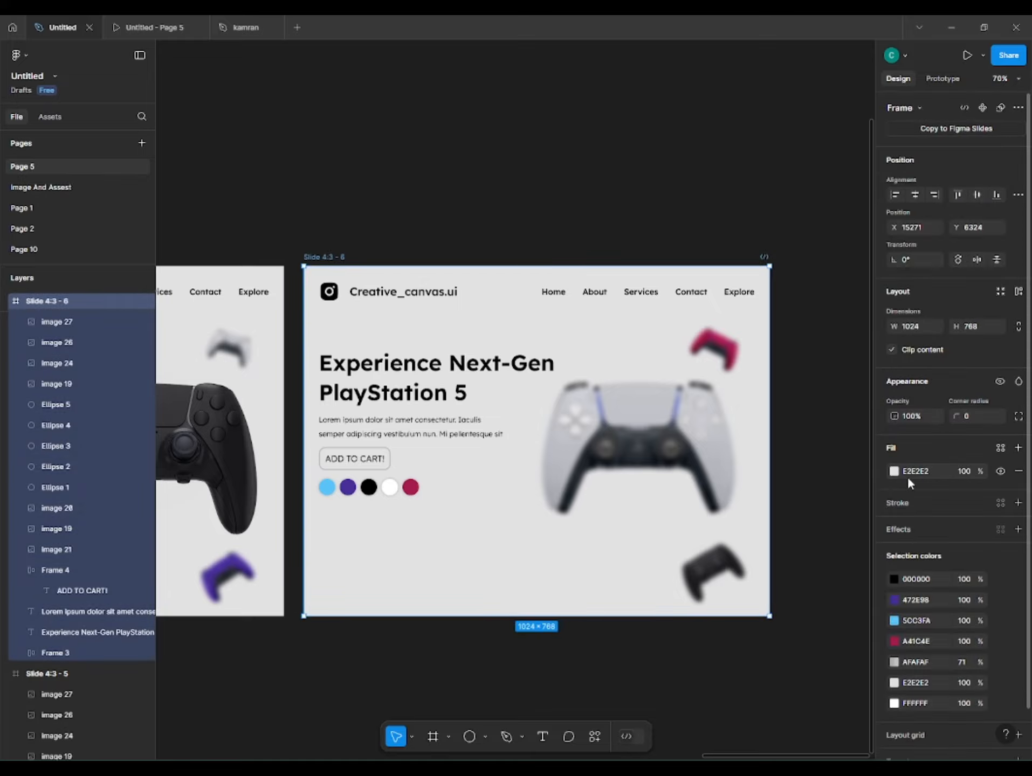
left_click(857, 472)
left_click_drag(784, 451, 723, 432)
left_click(581, 228)
scroll(555, 286, "down", 2)
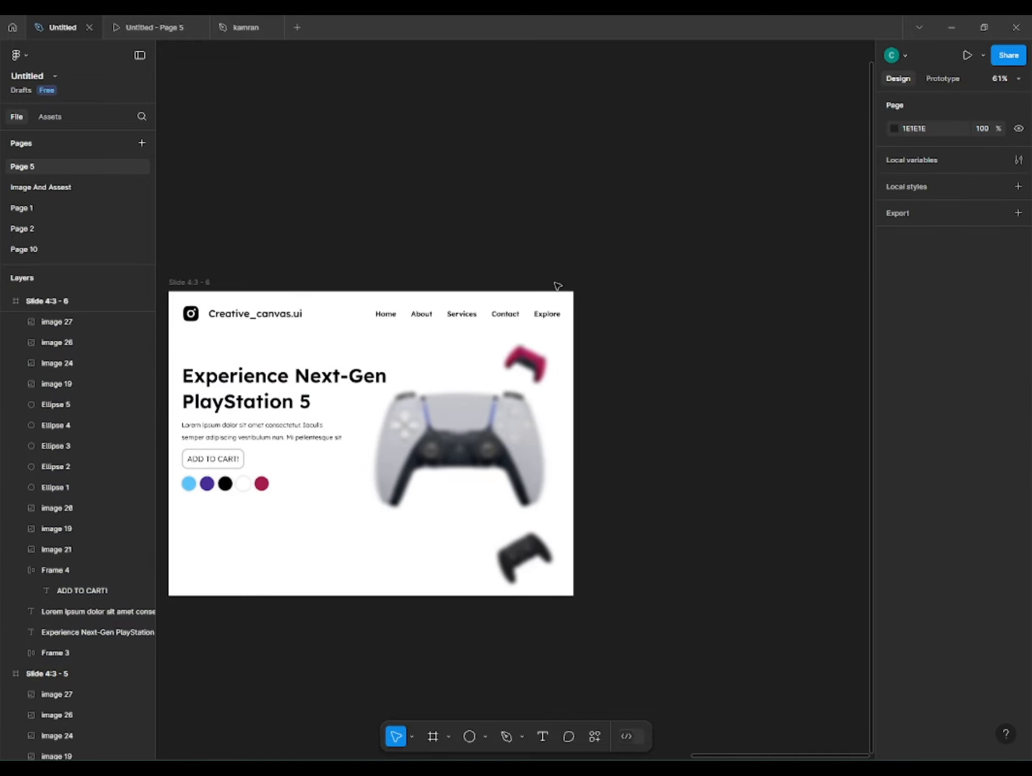
Duplicate Slide 4:3 - 6 and place the copy directly to its right at X 16339, Y 6324
scroll(518, 270, "left", 4)
scroll(483, 235, "down", 2)
left_click_drag(434, 250, 387, 238)
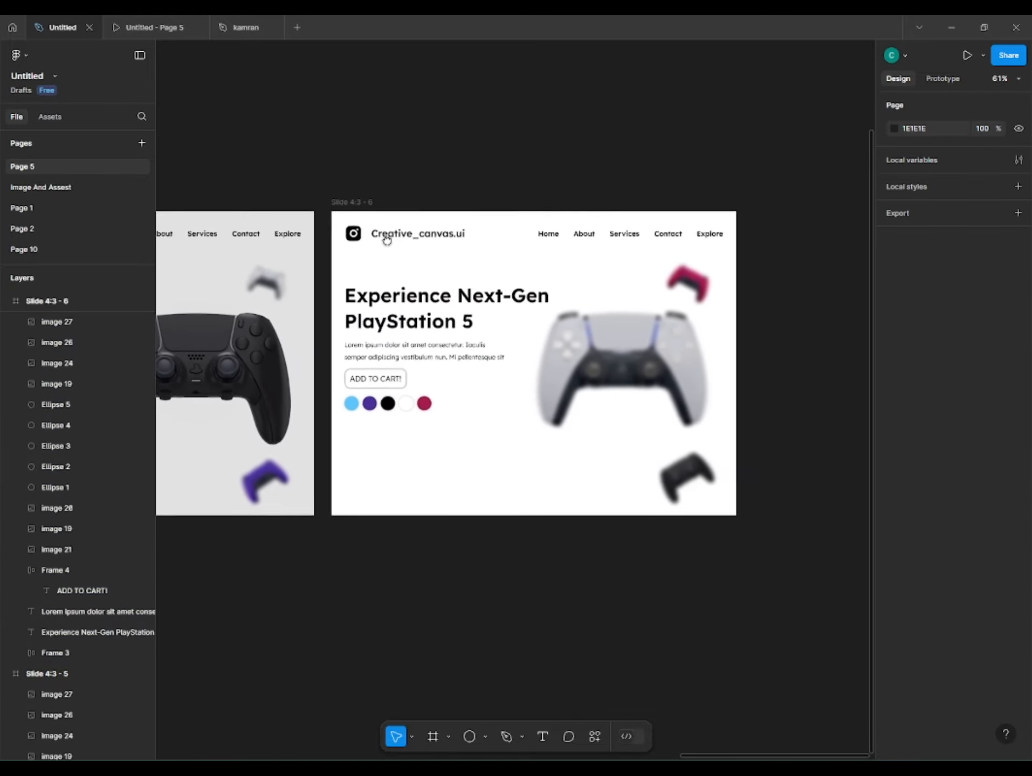
left_click(347, 200)
key("ctrl+d")
mouse_move(763, 160)
left_mouse_down()
mouse_move(783, 164)
mouse_move(768, 168)
left_mouse_up()
left_click_drag(770, 144, 474, 137)
scroll(562, 212, "up", 2)
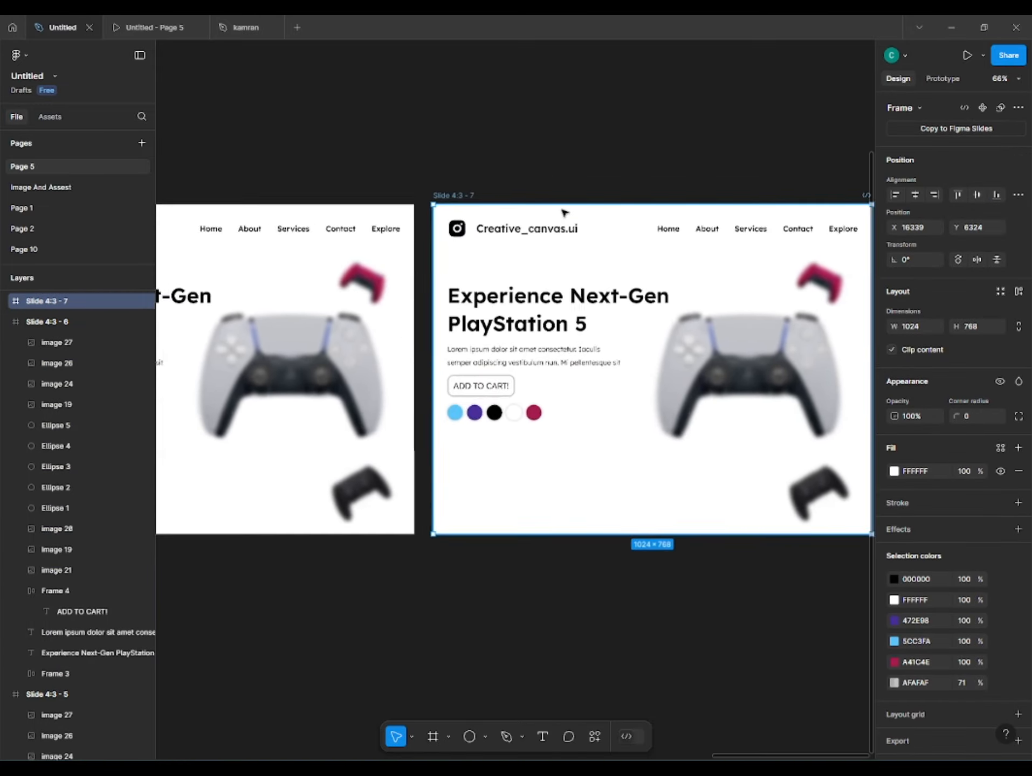
Review the row of colour slides, comparing the main and blurred controllers on each one
scroll(561, 212, "down", 4)
left_click_drag(631, 289, 491, 272)
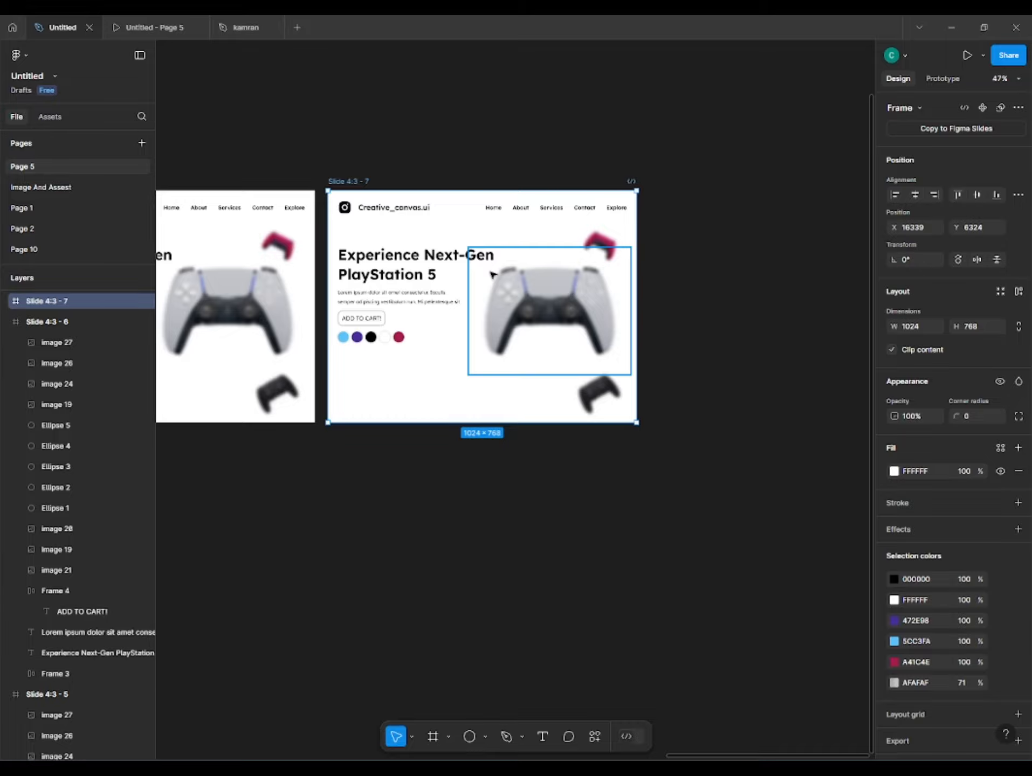
left_click_drag(445, 314, 835, 253)
left_click_drag(211, 435, 833, 425)
left_click_drag(625, 425, 893, 426)
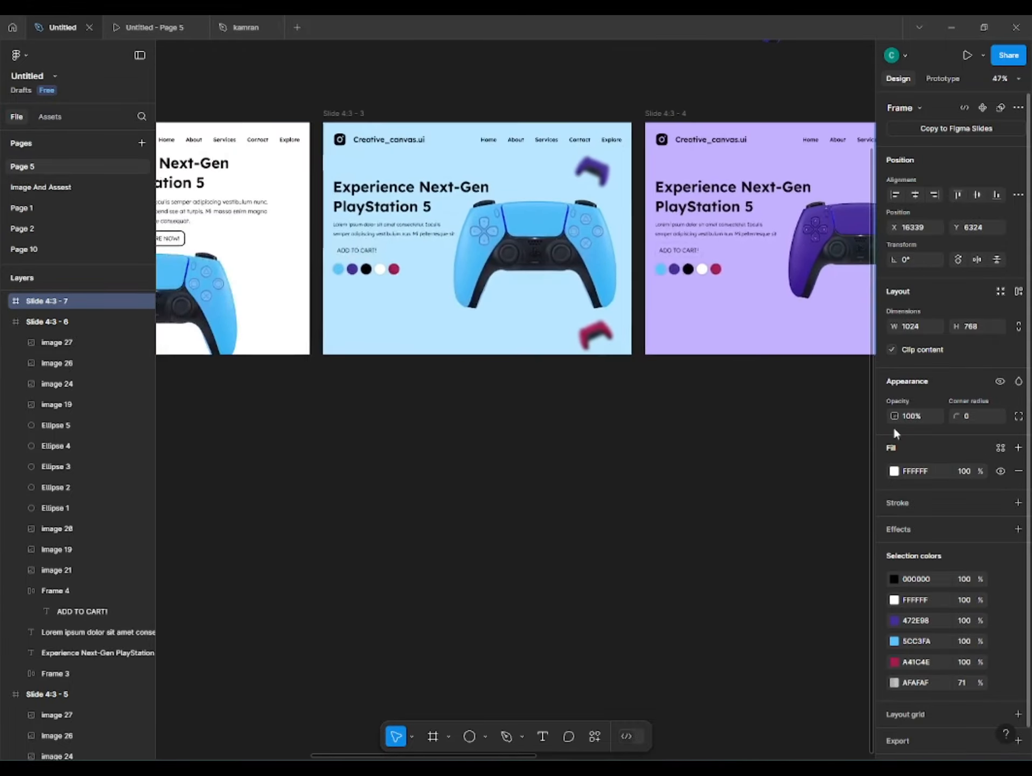
left_click_drag(483, 437, 451, 470)
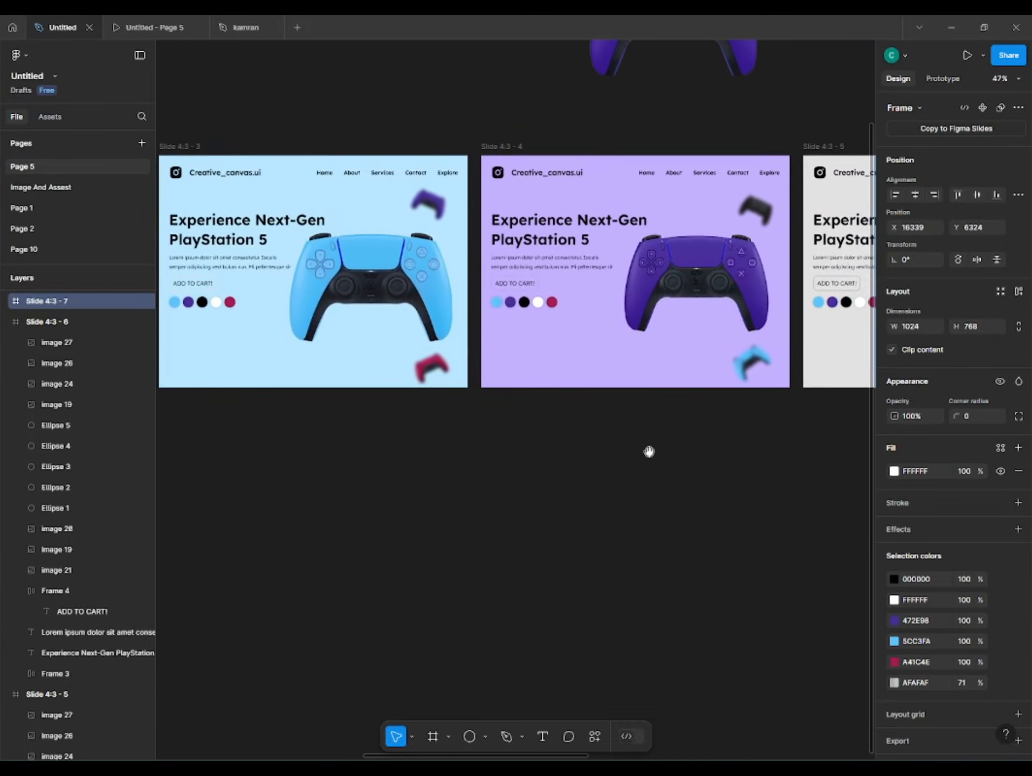
left_click_drag(650, 449, 502, 469)
left_click_drag(679, 476, 140, 512)
left_click_drag(650, 509, 291, 504)
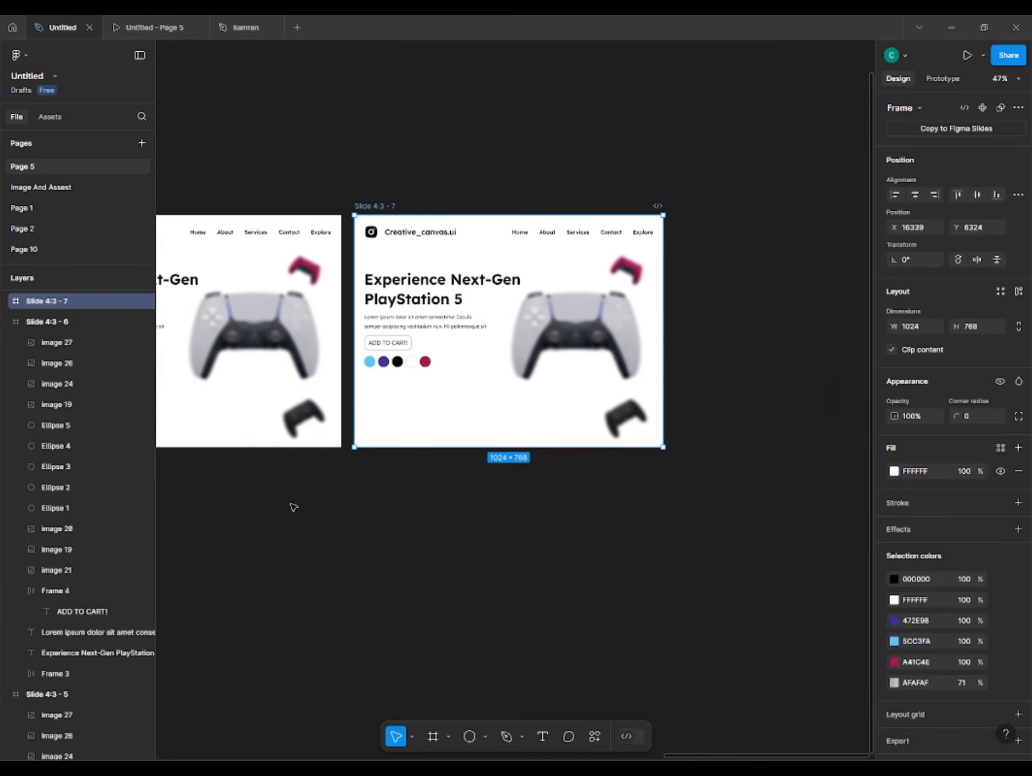
scroll(593, 480, "right", 3)
scroll(527, 347, "up", 5)
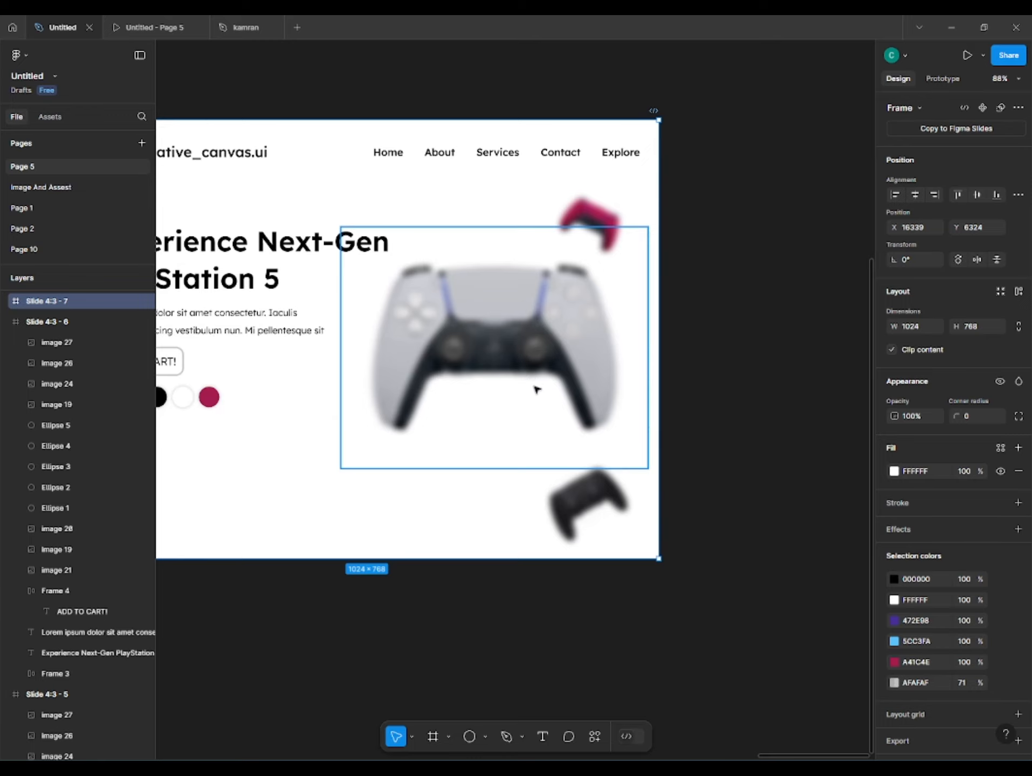
Turn off the layer blur on the large white controller on Slide 4:3 - 6
left_click(501, 305)
scroll(514, 414, "left", 7)
left_click(357, 343)
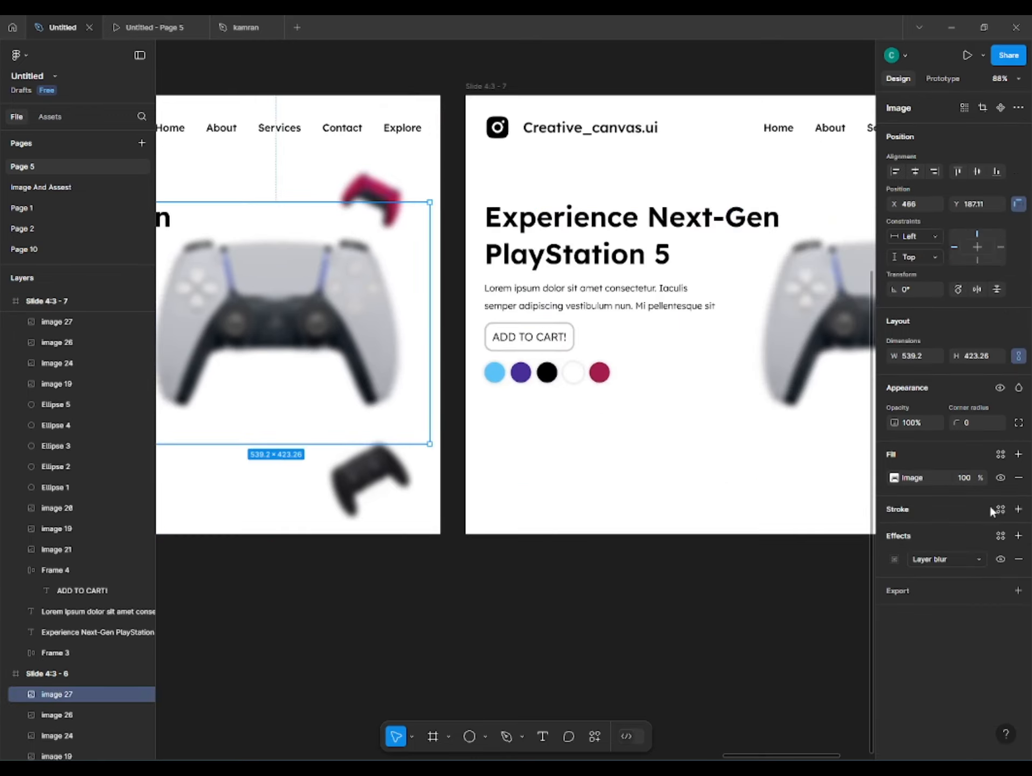
left_click(999, 558)
scroll(624, 466, "down", 4)
left_click_drag(475, 493, 202, 502)
scroll(488, 384, "up", 3)
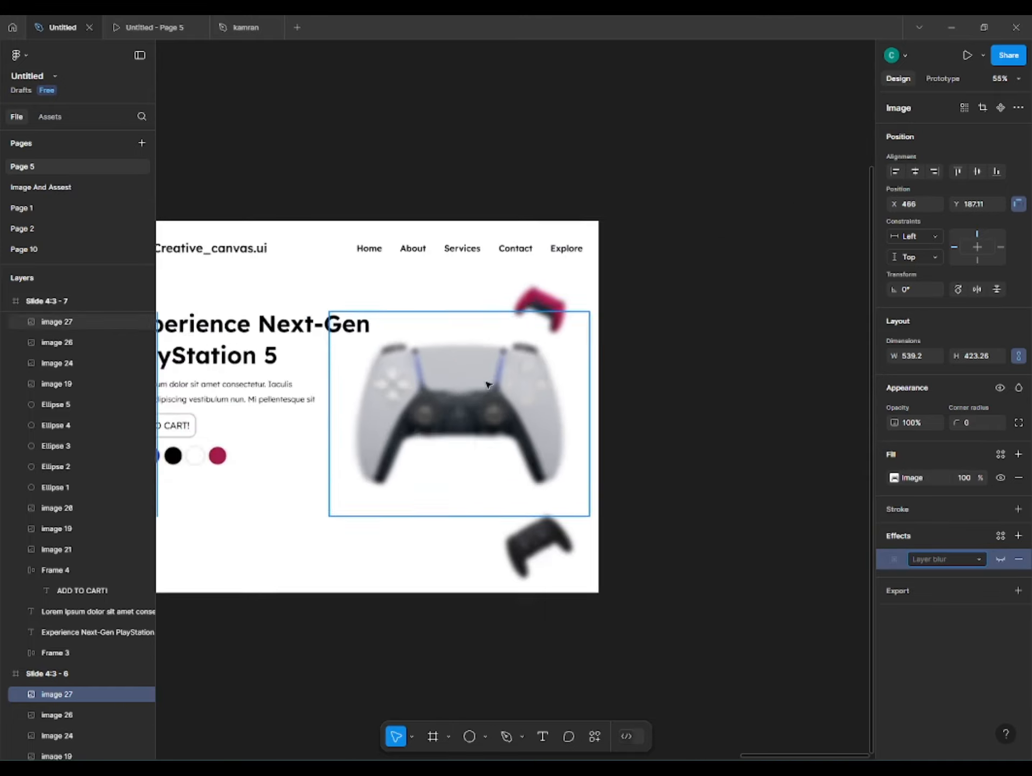
scroll(488, 385, "up", 3)
left_click(488, 385)
left_click_drag(608, 299, 469, 441)
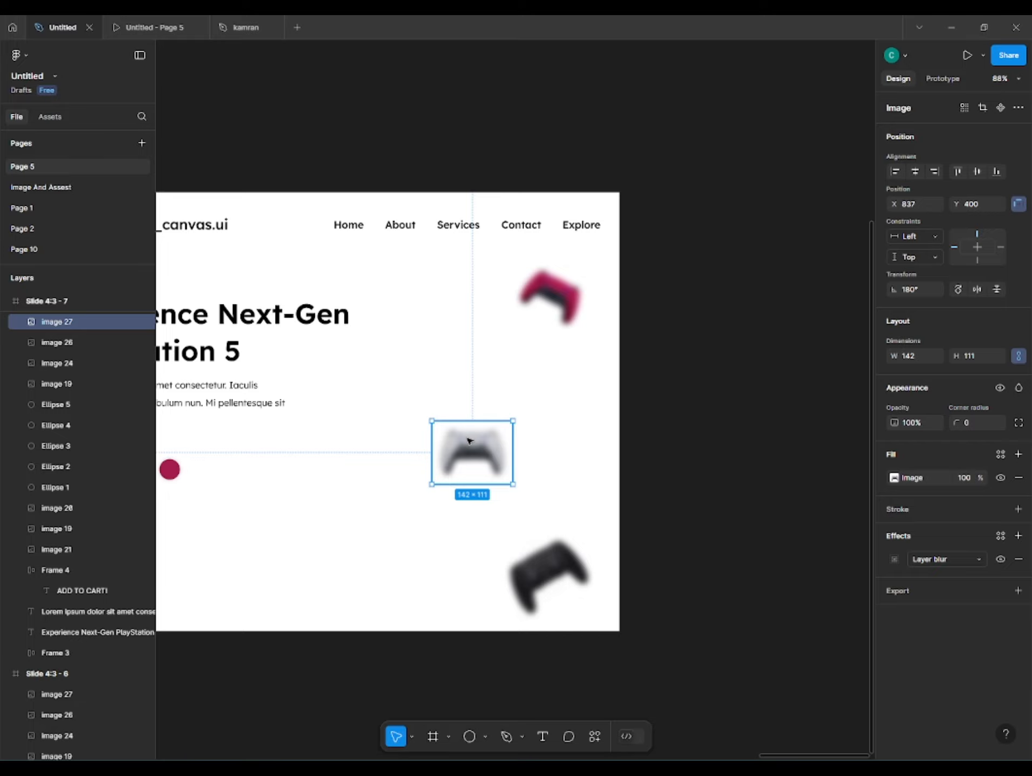
key("ctrl+z")
key("ctrl+z")
Unblur the white controller on Slide 4:3 - 7, shrink it to about 172 × 134 and tilt it over the small black controller
left_click(1000, 559)
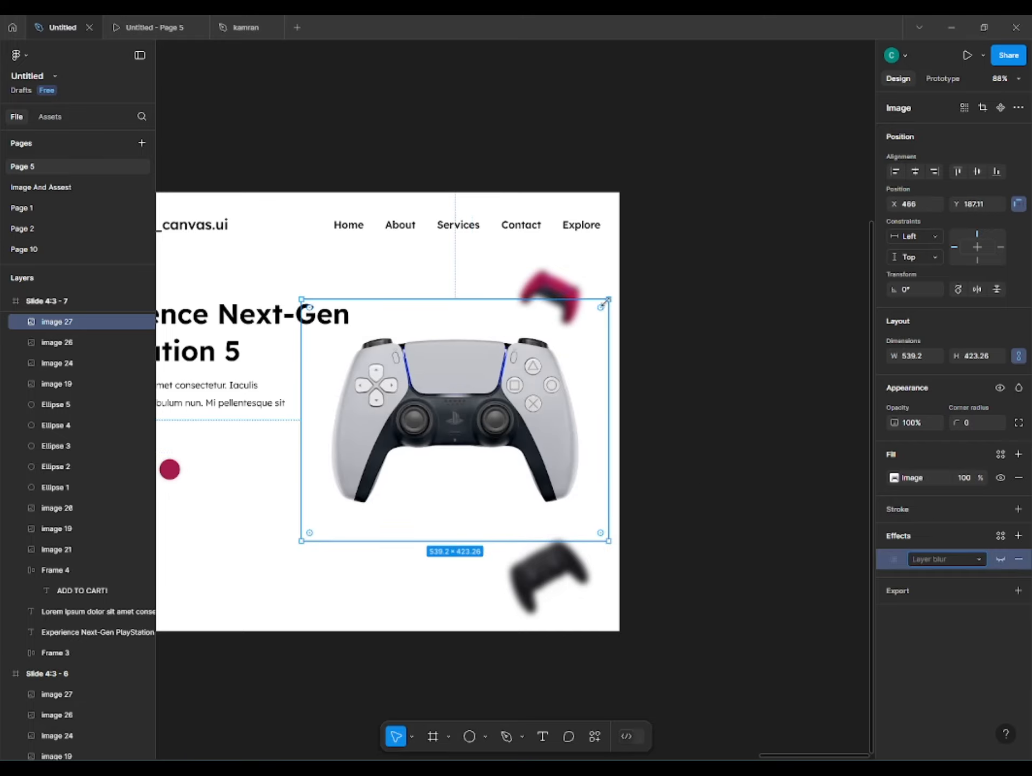
left_click_drag(608, 299, 561, 517)
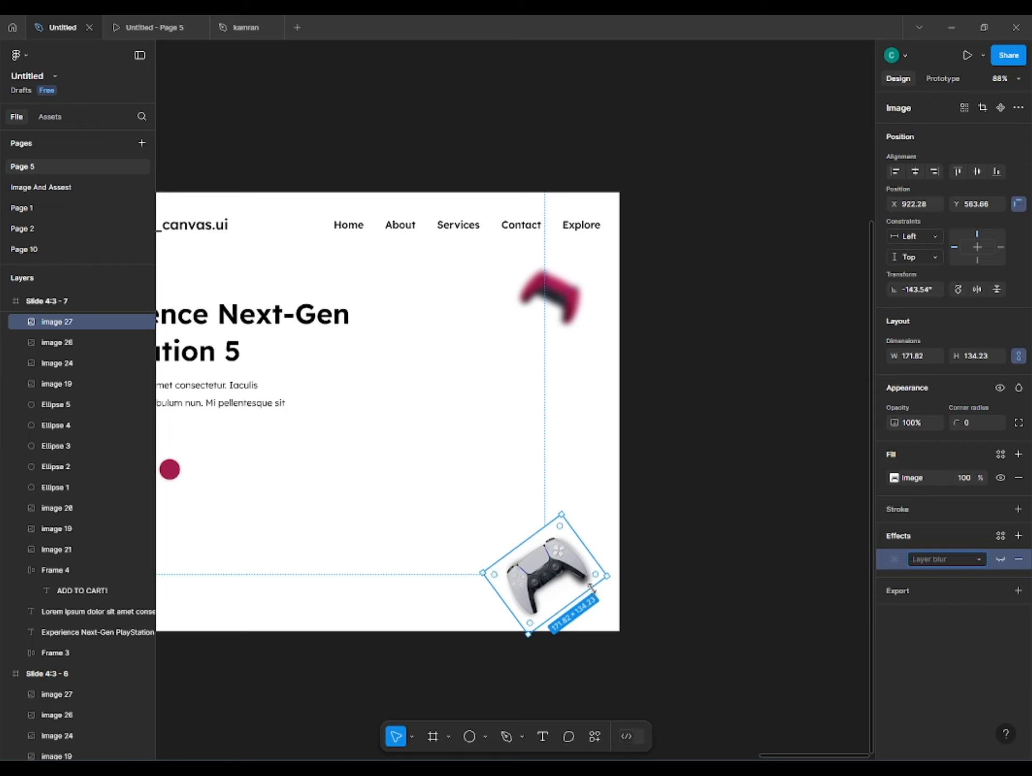
Move the small blurred black controller slightly down and off the right edge of Slide 4:3 - 7
left_click(65, 347)
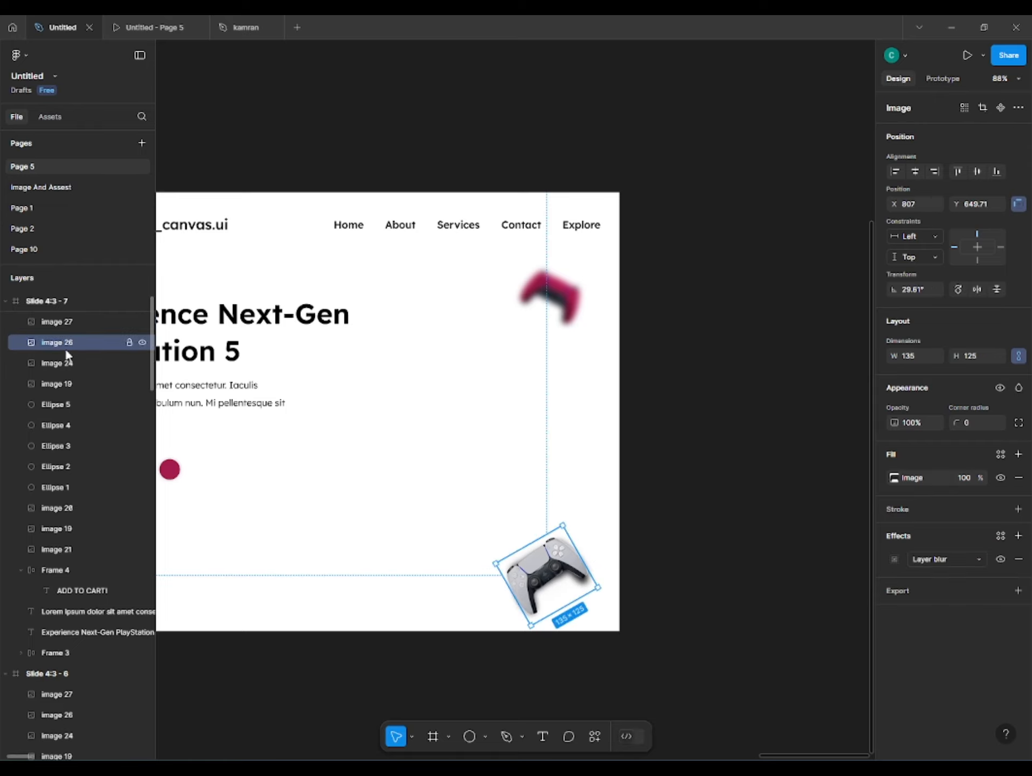
key("shift+Down")
key("shift+Down")
key("shift+Right")
key("shift+Right")
key("shift+Right")
key("shift+Right")
key("shift+Right")
key("shift+Right")
key("shift+Right")
key("shift+Right")
key("shift+Right")
key("shift+Right")
key("shift+Right")
key("shift+Right")
key("shift+Right")
key("shift+Right")
key("shift+Right")
key("shift+Right")
key("shift+Right")
key("shift+Right")
key("shift+Right")
key("shift+Right")
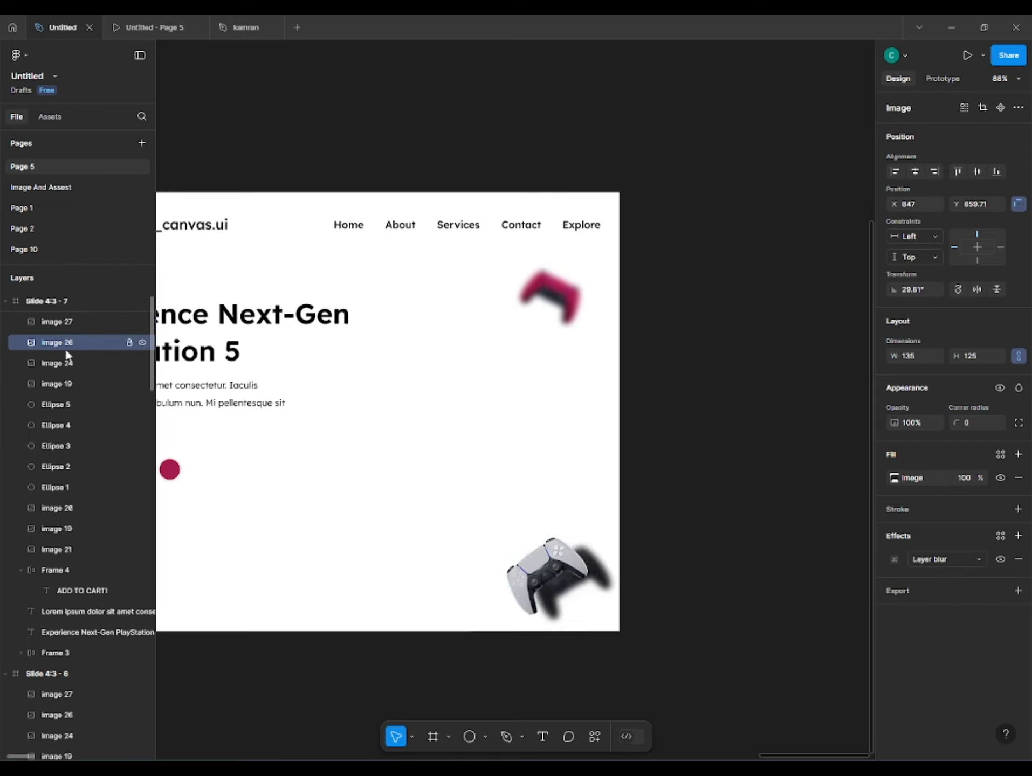
Turn on the layer blur for the small tilted white controller on Slide 4:3 - 7
left_click(575, 567)
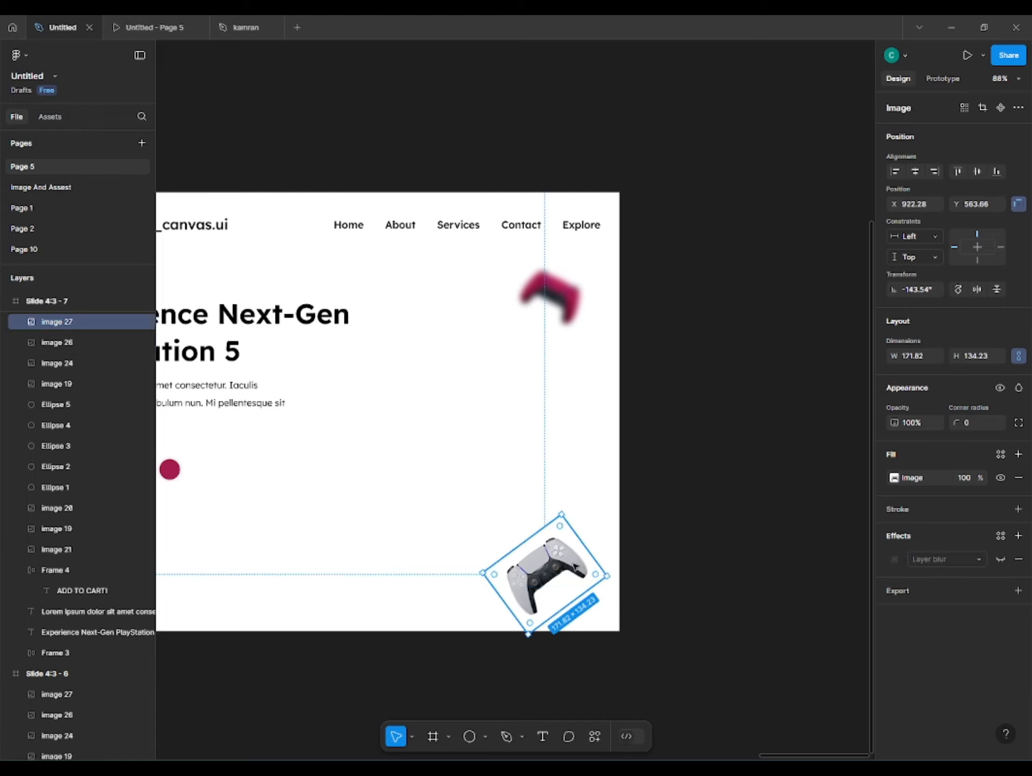
left_click(1000, 559)
Set the blurred red controller on Slide 4:3 - 7 to width 539.2 and rotation 0°, and place it at X 472, Y 179
left_click(570, 276)
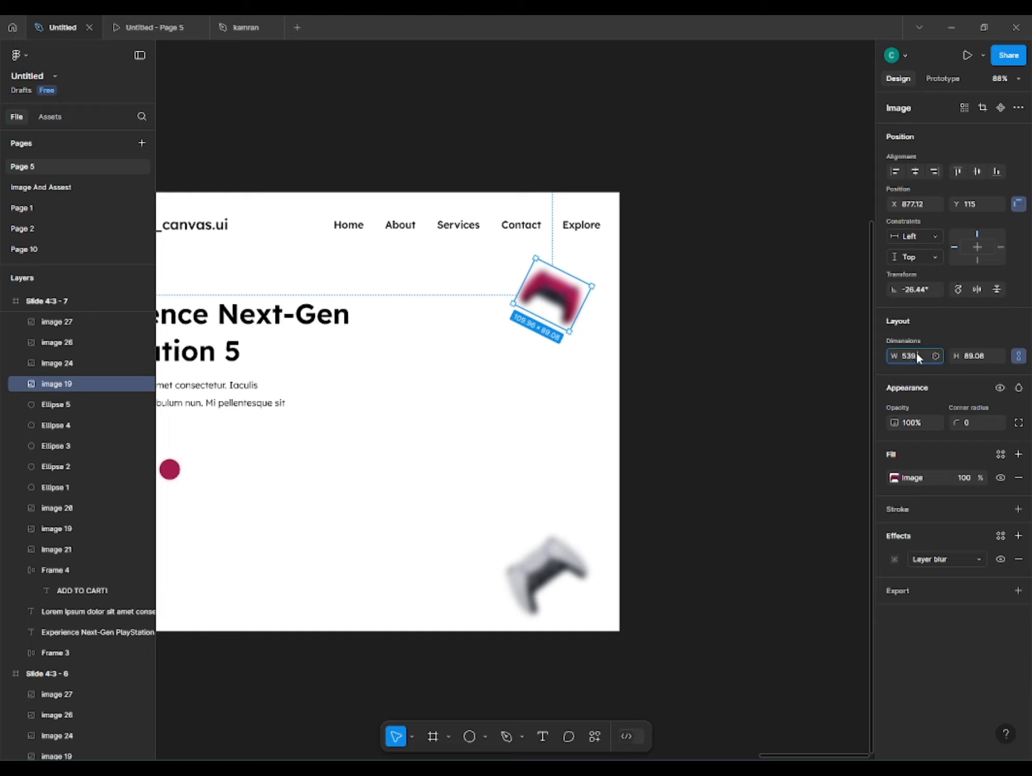
left_click(917, 358)
type("539")
key("Return")
left_click(912, 292)
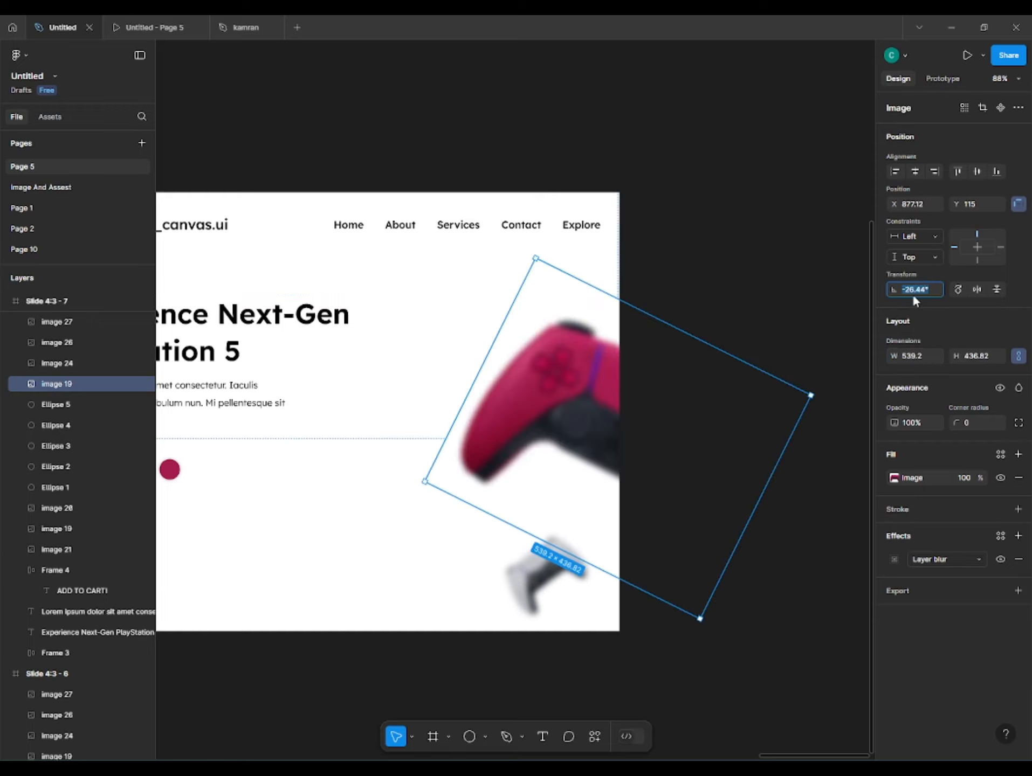
type("0")
key("Return")
left_click_drag(579, 401, 421, 381)
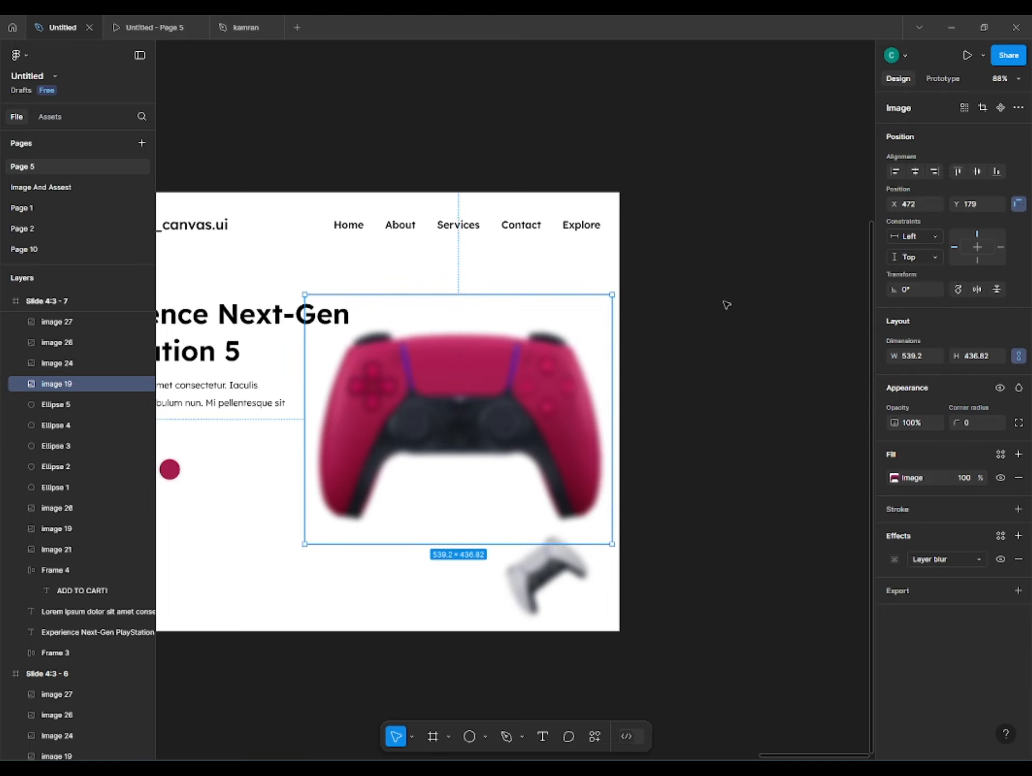
Move the large red controller left to X 452 and bring the small blurred blue controller into the upper right corner of Slide 4:3 - 7
left_click_drag(511, 370, 501, 368)
left_click(606, 456)
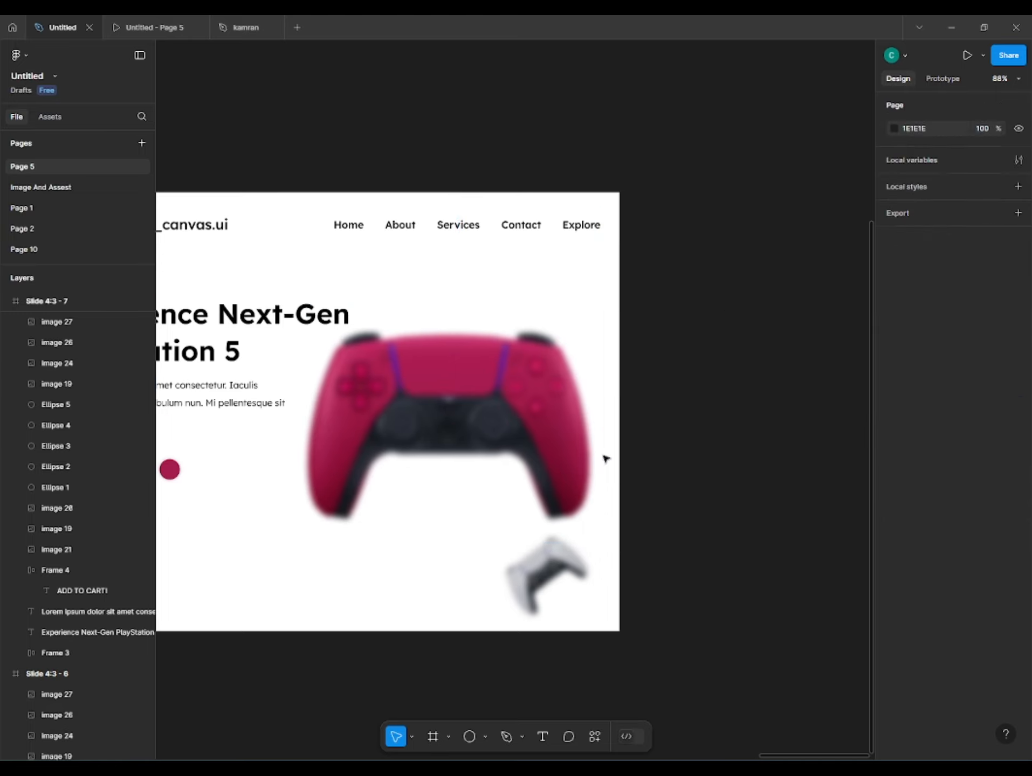
left_click_drag(617, 185, 793, 339)
left_click_drag(720, 296, 351, 277)
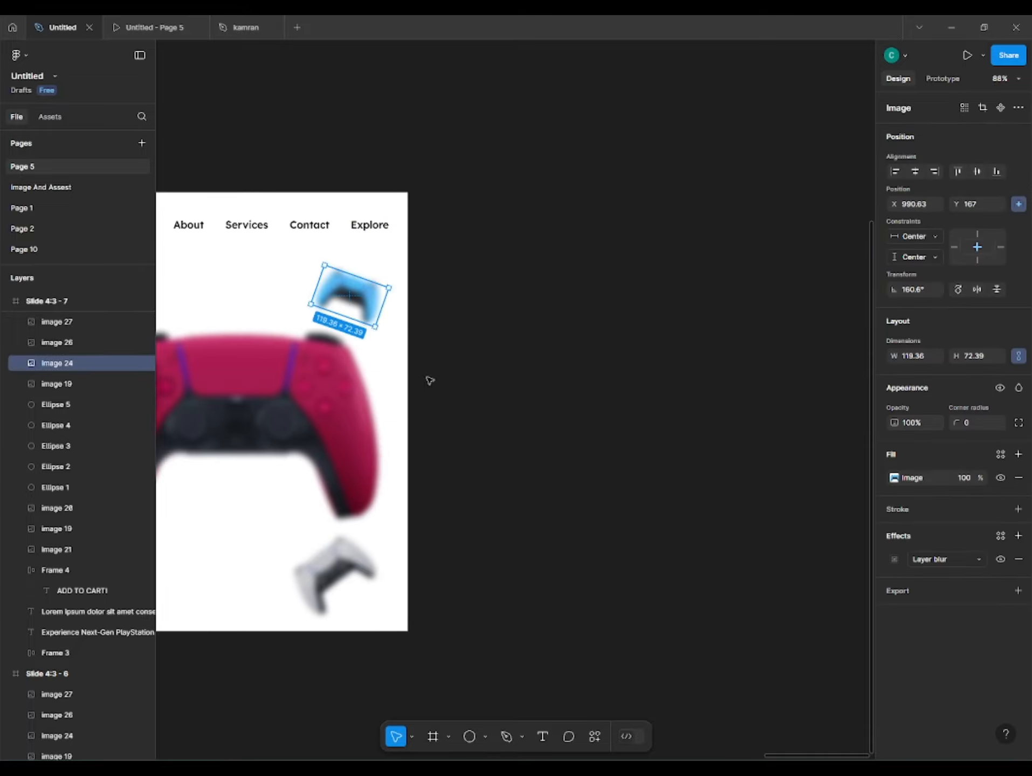
left_click_drag(430, 380, 581, 430)
key("Escape")
Turn off the layer blur on the large red controller of Slide 4:3 - 7
left_click(473, 476)
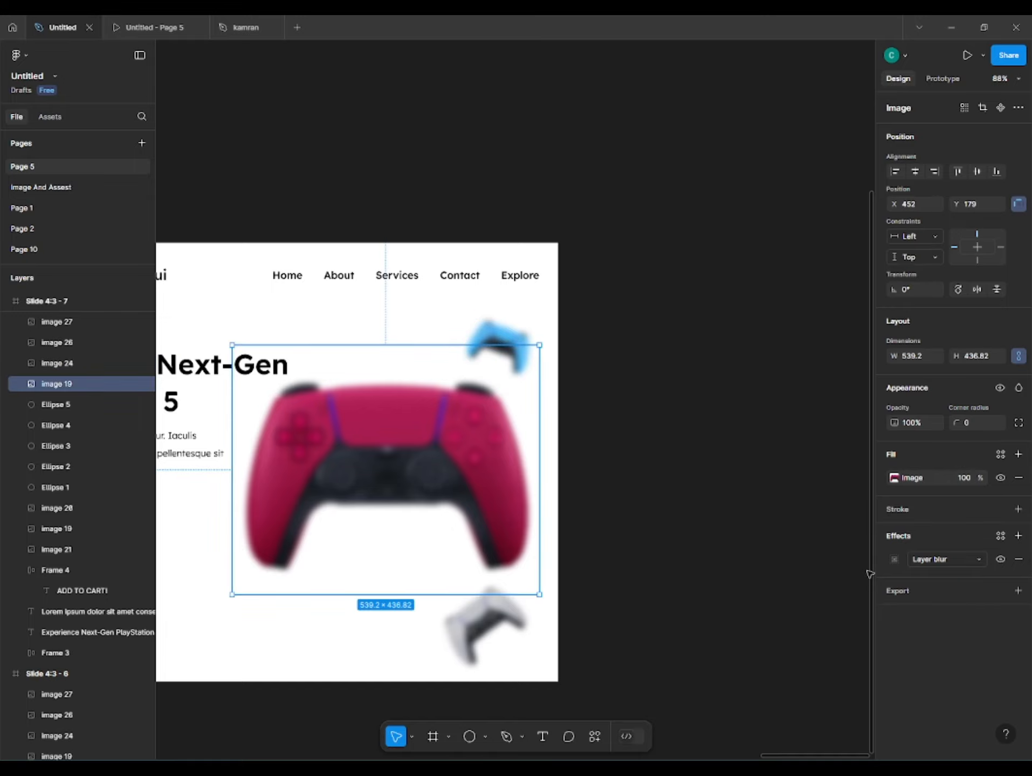
left_click(1000, 559)
scroll(639, 416, "down", 4)
left_click(235, 285)
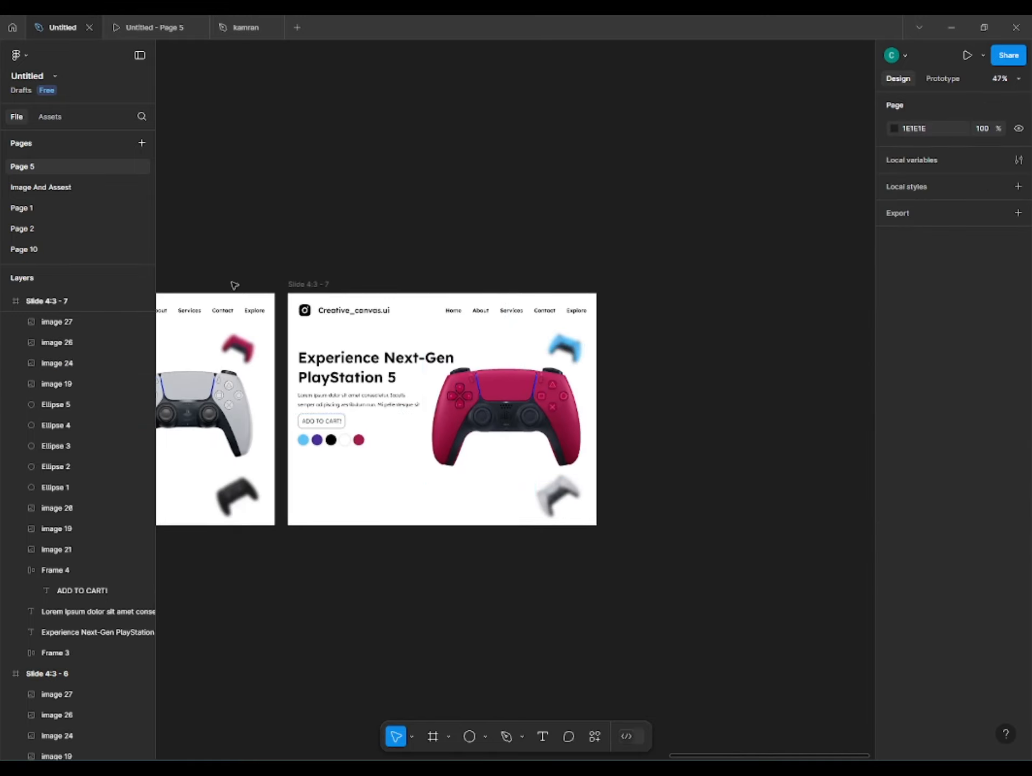
Fill the background of Slide 4:3 - 7 with a light pink derived from a colour sampled on the red controller
left_click(292, 287)
left_click(894, 473)
left_click(738, 613)
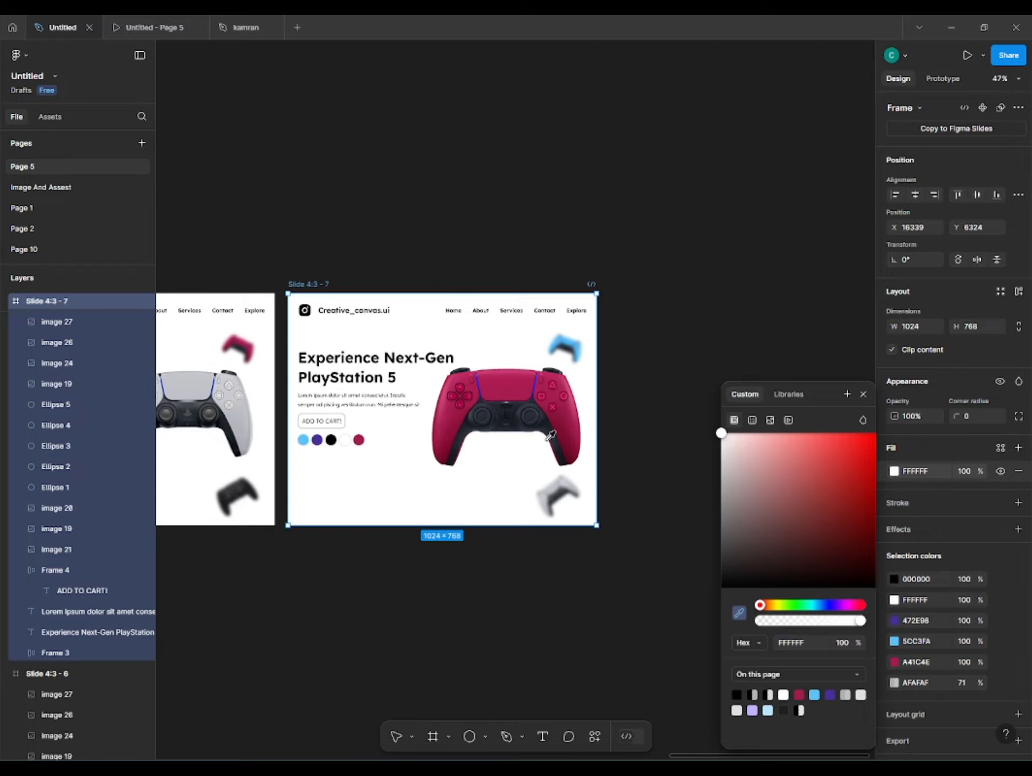
left_click(500, 379)
left_click_drag(792, 447, 753, 393)
left_click(668, 415)
Duplicate Slide 4:3 - 1 and place the copy directly to its left as the new opening slide
scroll(611, 431, "down", 4)
left_click_drag(345, 537, 491, 515)
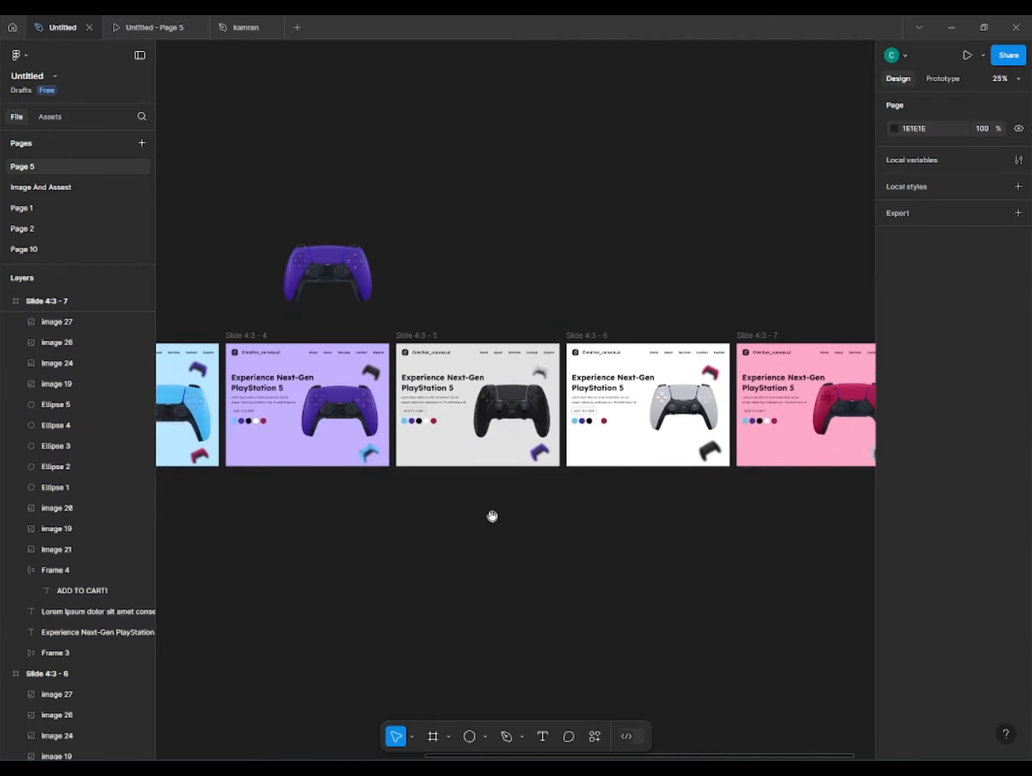
scroll(456, 377, "up", 3)
scroll(461, 371, "down", 3)
left_click_drag(417, 430, 651, 446)
left_click_drag(321, 457, 534, 476)
left_click_drag(231, 481, 525, 495)
scroll(454, 428, "up", 7)
scroll(434, 304, "down", 3)
left_click_drag(443, 271, 240, 301)
left_click(251, 256)
Move the navigation bar of Slide 4:3 - 8 up out of the frame to Y -87 and set its opacity to 0%
scroll(327, 403, "up", 1)
scroll(292, 322, "up", 1)
left_click(304, 326)
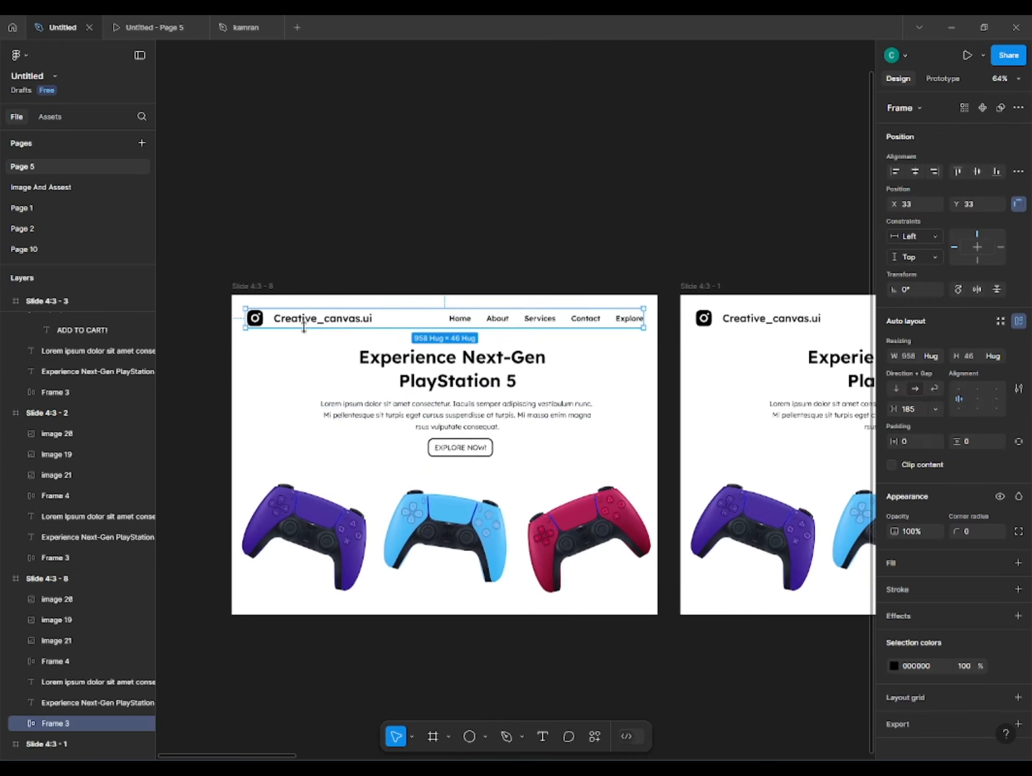
key("shift+Up")
key("shift+Up")
key("shift+Up")
key("shift+Up")
key("shift+Up")
key("shift+Up")
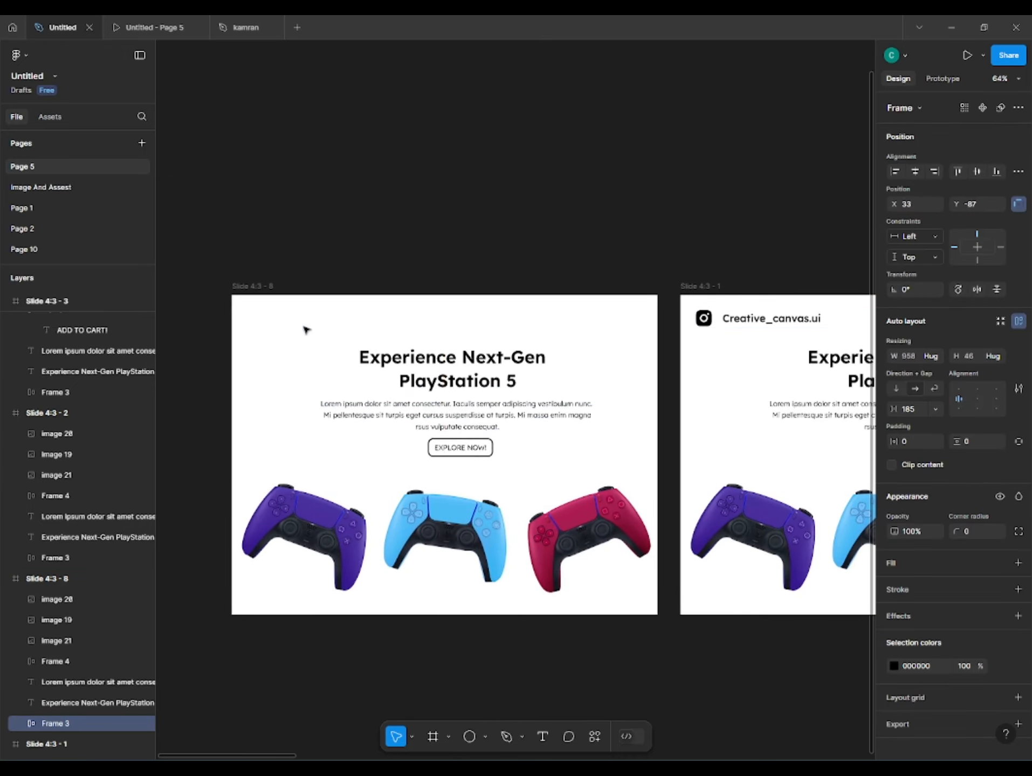
left_click_drag(934, 532, 496, 535)
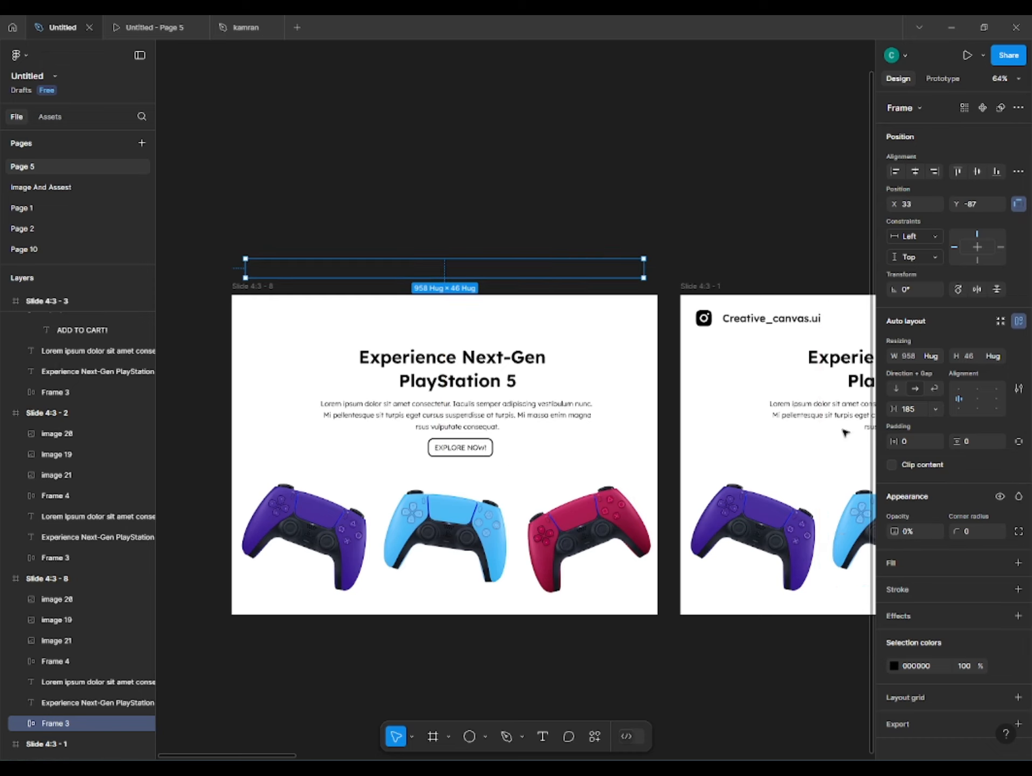
Scale the heading, paragraph and EXPLORE NOW! button on Slide 4:3 - 8 together down to about 98 × 39 and set their opacity to 0%
left_click(453, 372)
left_click(457, 415, "shift")
left_click(466, 452, "shift")
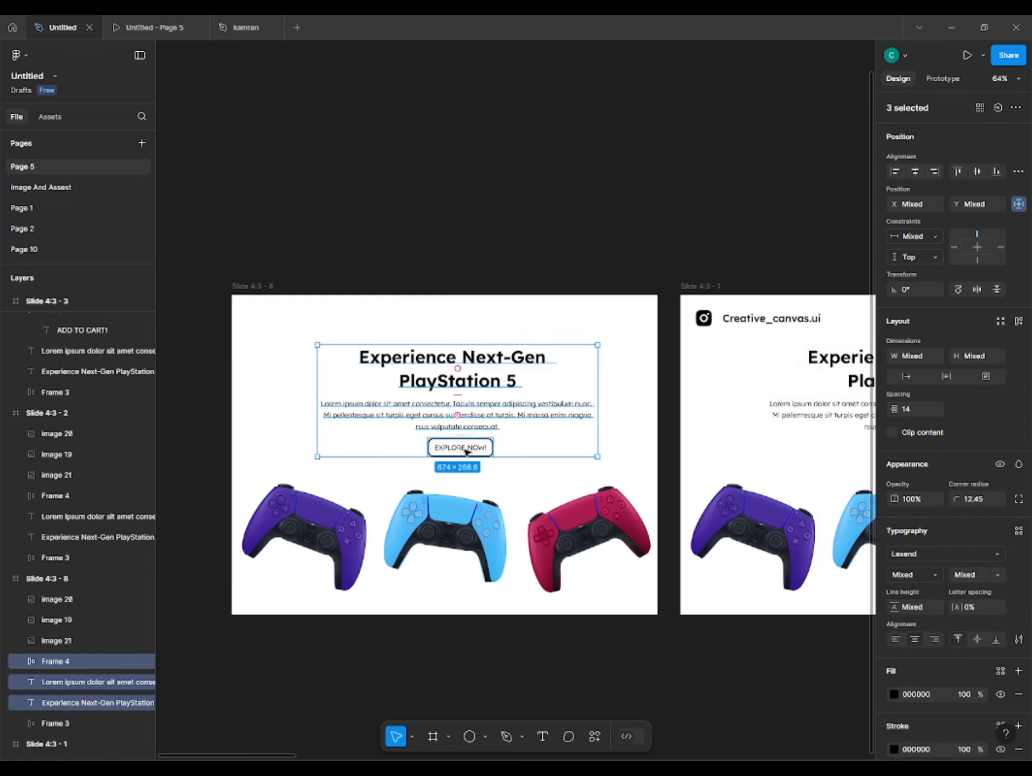
key("k")
left_click_drag(597, 345, 477, 398)
key("v")
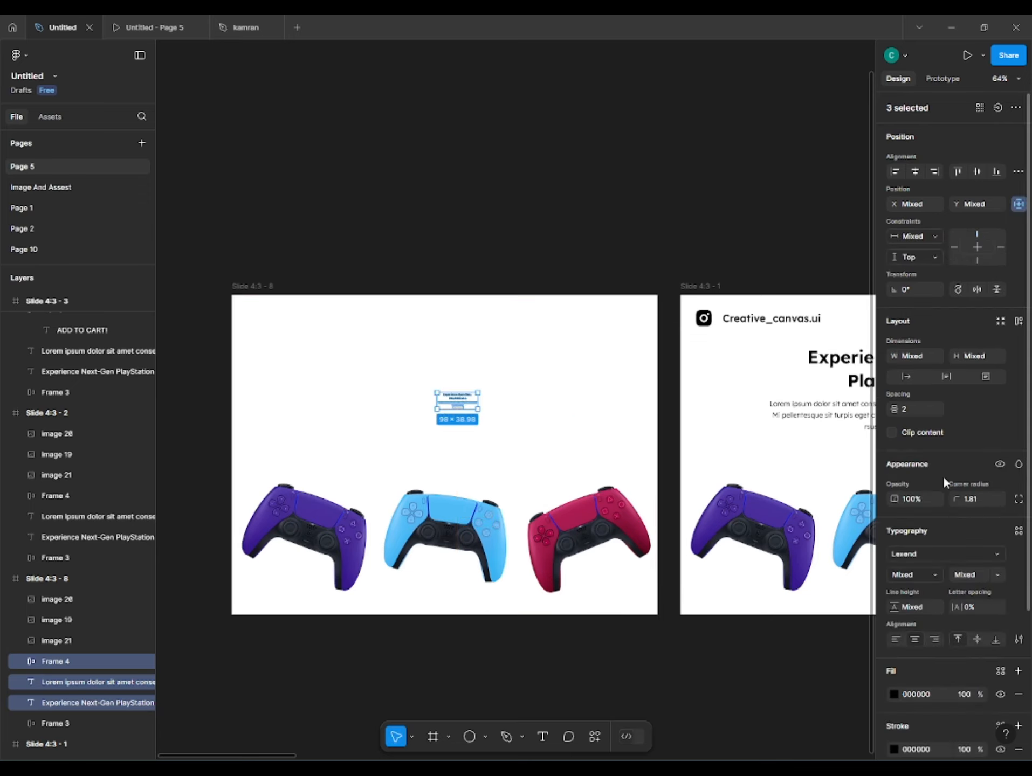
Rotate the blue controller on Slide 4:3 - 8 to about 35° and move it below the frame to about Y 959
left_click(422, 548)
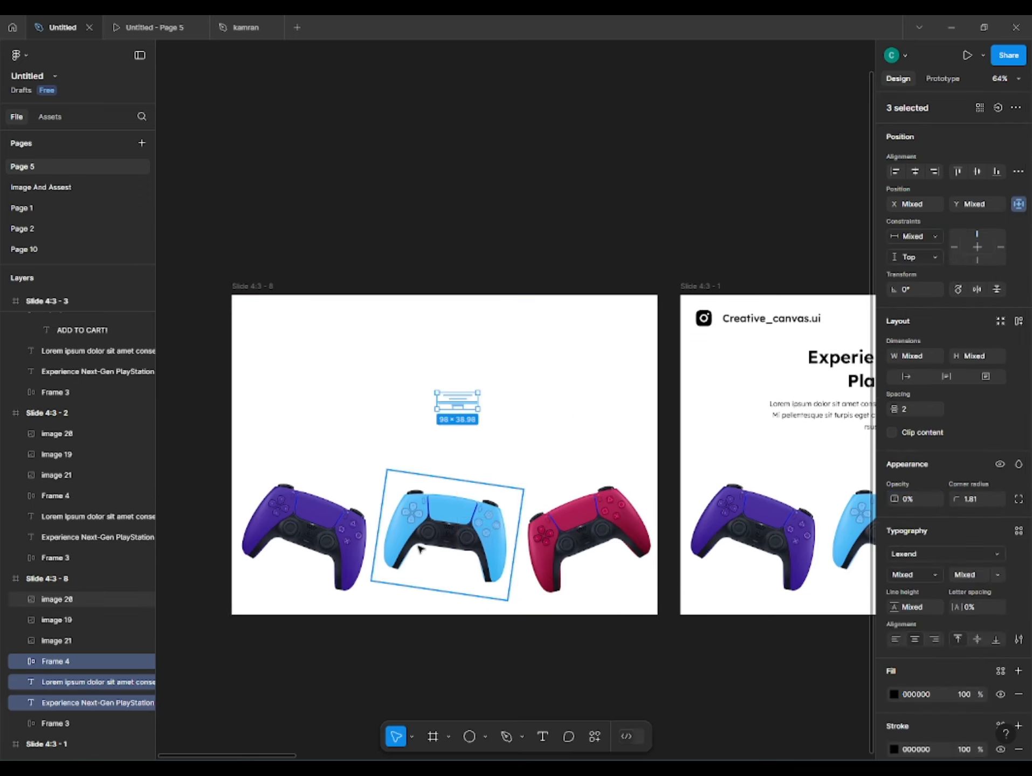
left_click_drag(528, 485, 475, 413)
left_click_drag(441, 559, 443, 565)
key("shift+Down")
key("shift+Down")
key("shift+Down")
key("shift+Down")
key("shift+Down")
key("shift+Down")
key("shift+Down")
key("shift+Down")
key("shift+Down")
key("shift+Down")
key("shift+Down")
key("shift+Down")
key("shift+Down")
key("shift+Down")
key("shift+Down")
key("shift+Down")
key("shift+Down")
key("shift+Down")
key("shift+Down")
key("shift+Down")
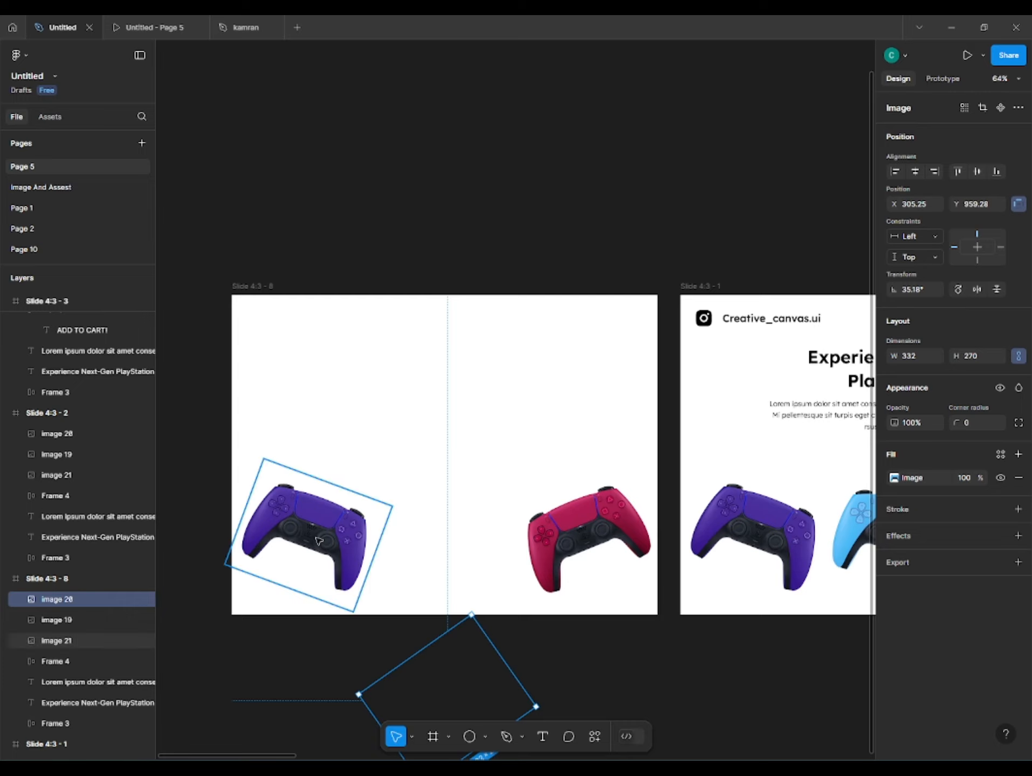
Rotate the purple controller on Slide 4:3 - 8 to about -58° and move it straight down below the frame
left_click(335, 580)
left_click_drag(393, 496, 377, 553)
key("shift+Down")
key("shift+Down")
key("shift+Down")
key("shift+Down")
key("shift+Down")
key("shift+Down")
key("shift+Down")
key("shift+Down")
key("shift+Down")
key("shift+Down")
key("shift+Down")
key("shift+Down")
key("shift+Down")
key("shift+Down")
key("shift+Down")
key("shift+Down")
key("shift+Down")
key("shift+Down")
key("shift+Down")
key("shift+Down")
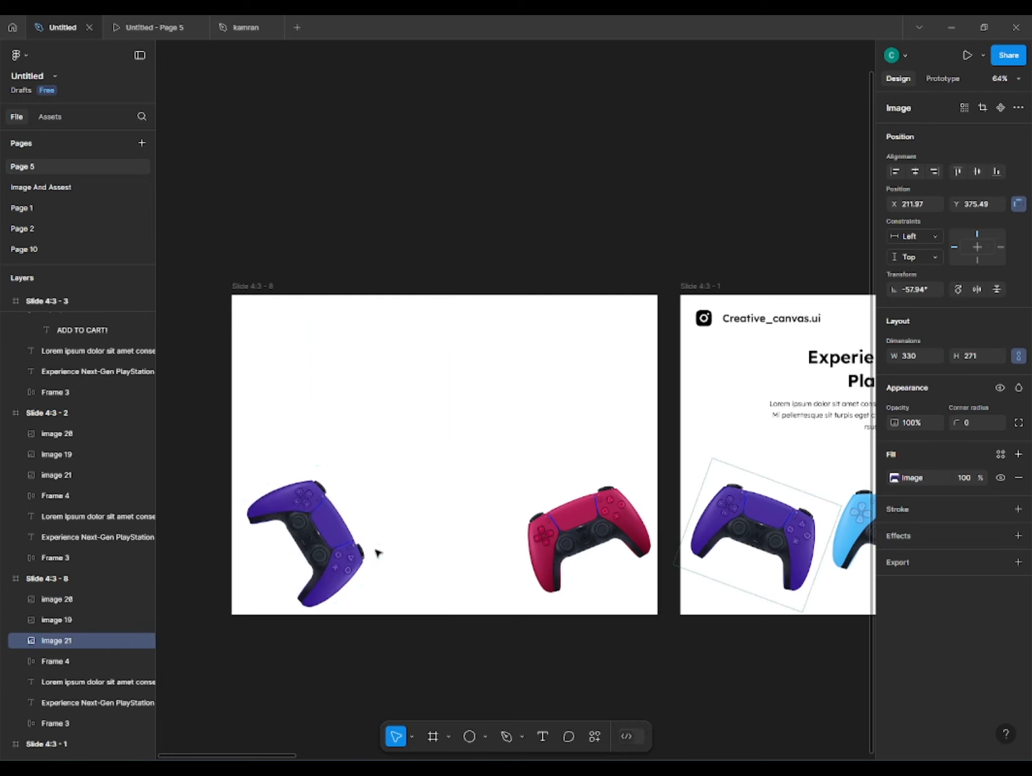
Rotate the red controller on Slide 4:3 - 8 to about -41° and move it below the frame to about Y 787
left_click(565, 549)
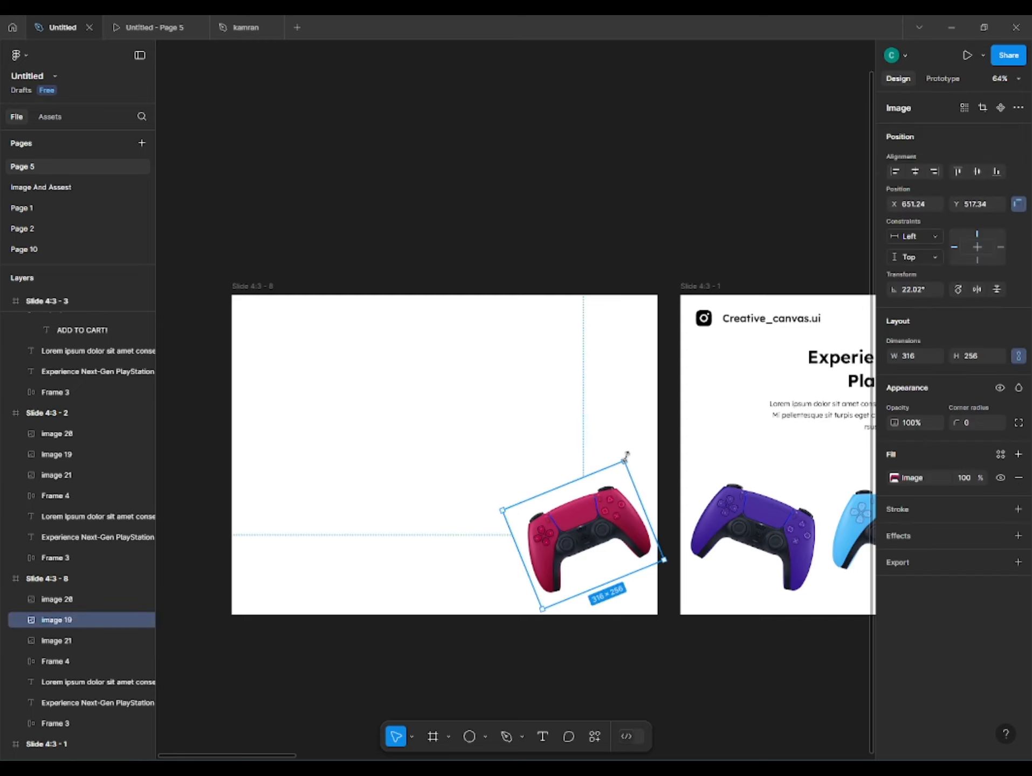
left_click_drag(626, 457, 665, 532)
key("shift+Down")
key("shift+Down")
key("shift+Down")
key("shift+Down")
key("shift+Down")
key("shift+Down")
key("shift+Down")
key("shift+Down")
key("shift+Down")
key("shift+Down")
key("shift+Down")
key("shift+Down")
key("shift+Down")
key("shift+Down")
key("shift+Down")
key("shift+Down")
key("shift+Down")
key("shift+Down")
key("shift+Down")
key("shift+Down")
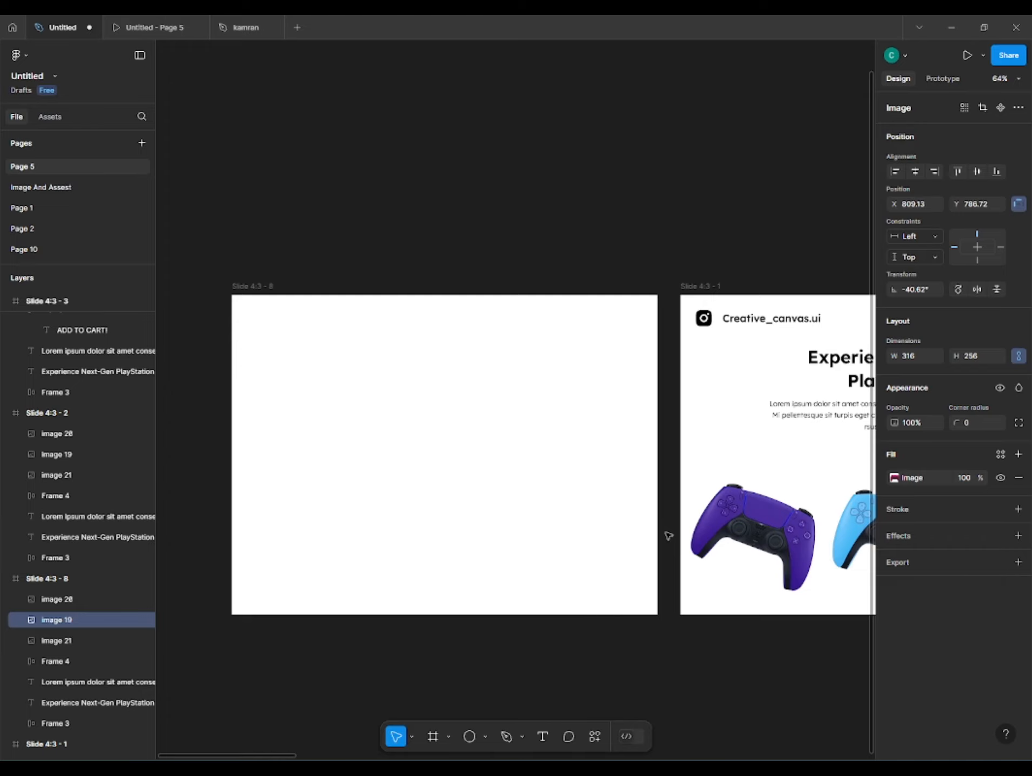
Set the opacity of the three controllers below Slide 4:3 - 8 to 0%
scroll(553, 577, "down", 1)
left_click_drag(207, 578, 609, 693)
key("0")
key("0")
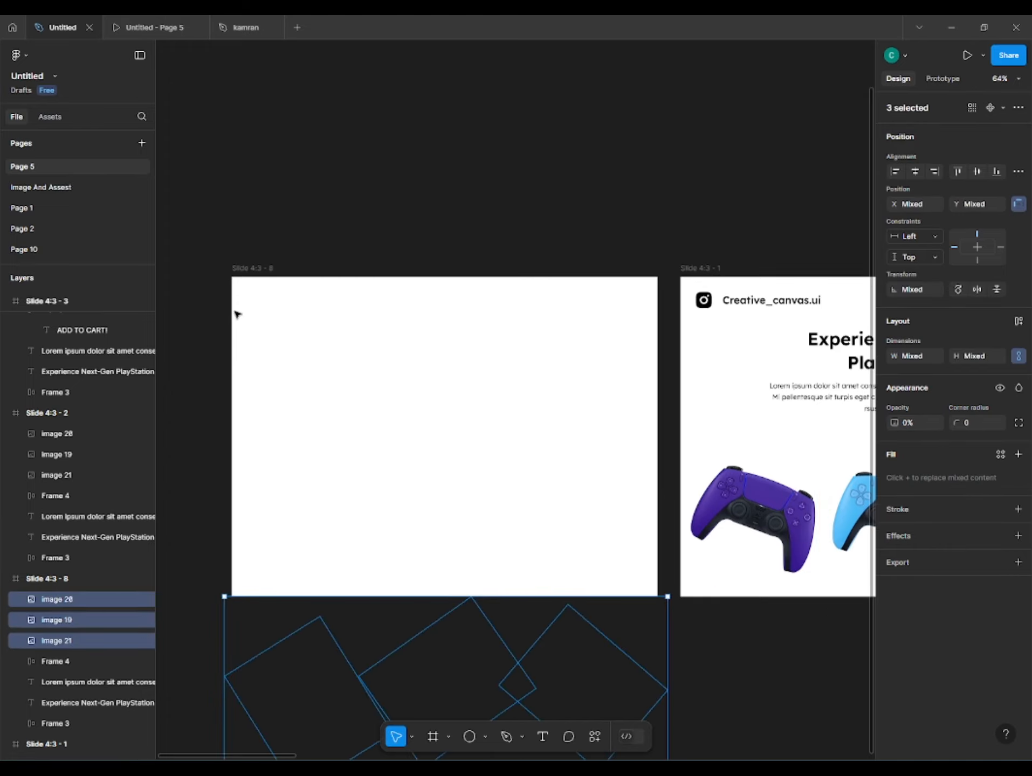
Add a prototype connection from Slide 4:3 - 8 to Slide 4:3 - 1 using Smart animate, a custom curve and 1200ms duration
left_click(200, 285)
left_click(239, 275)
left_click_drag(535, 224, 490, 224)
left_click(419, 263)
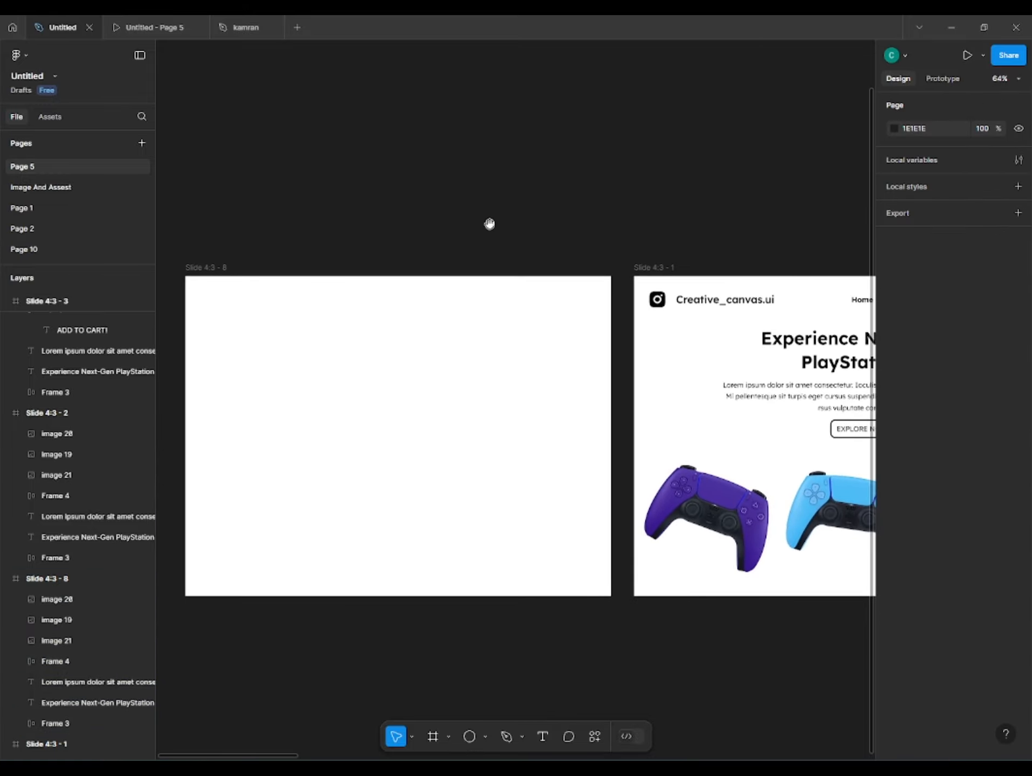
left_click(942, 79)
left_click(208, 265)
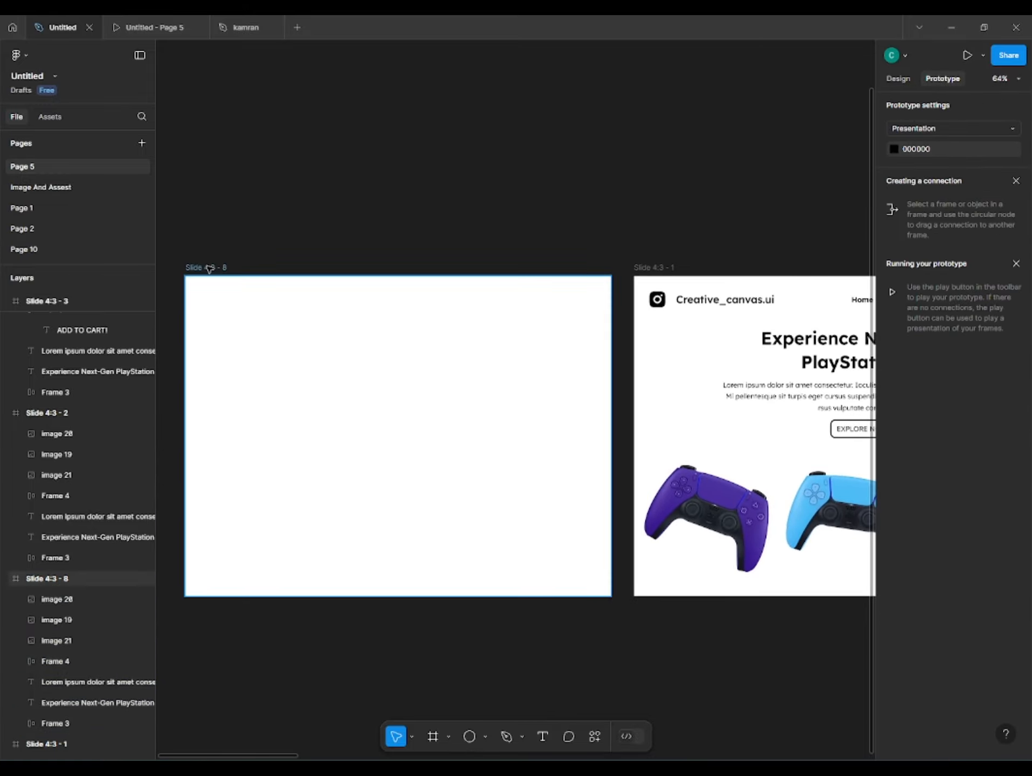
left_click_drag(610, 436, 664, 402)
scroll(650, 593, "up", 3)
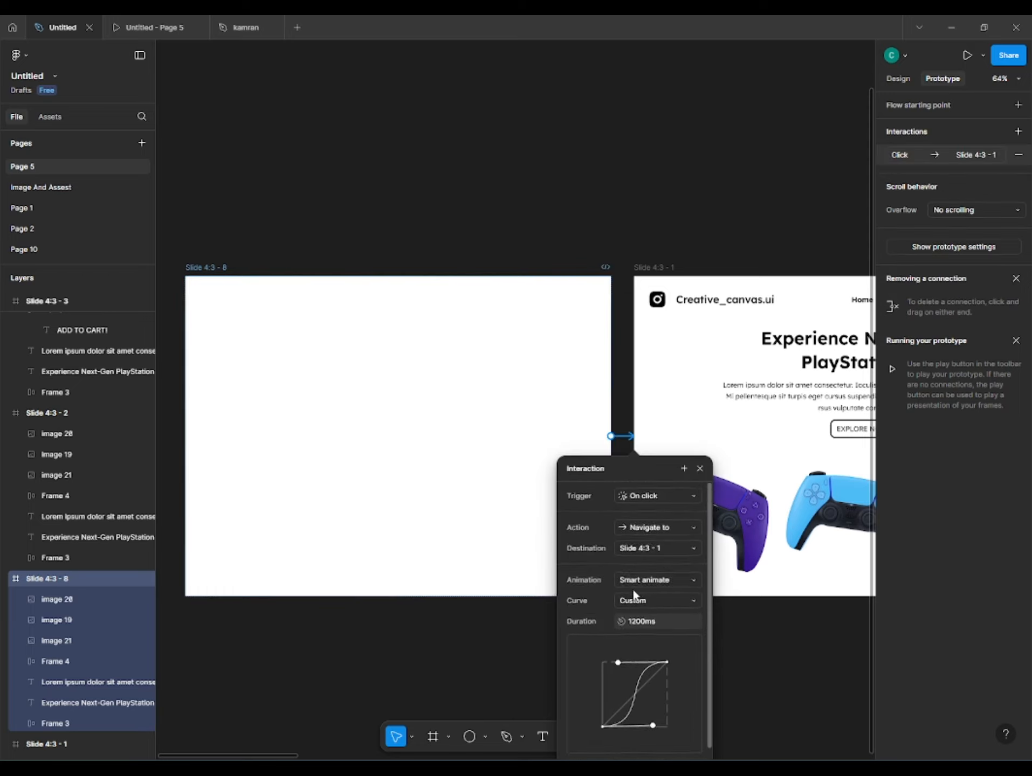
scroll(636, 590, "down", 2)
left_click(737, 695)
Connect the blue controller on Slide 4:3 - 1 to Slide 4:3 - 2 in the prototype
left_click_drag(774, 682, 346, 685)
left_click(413, 544)
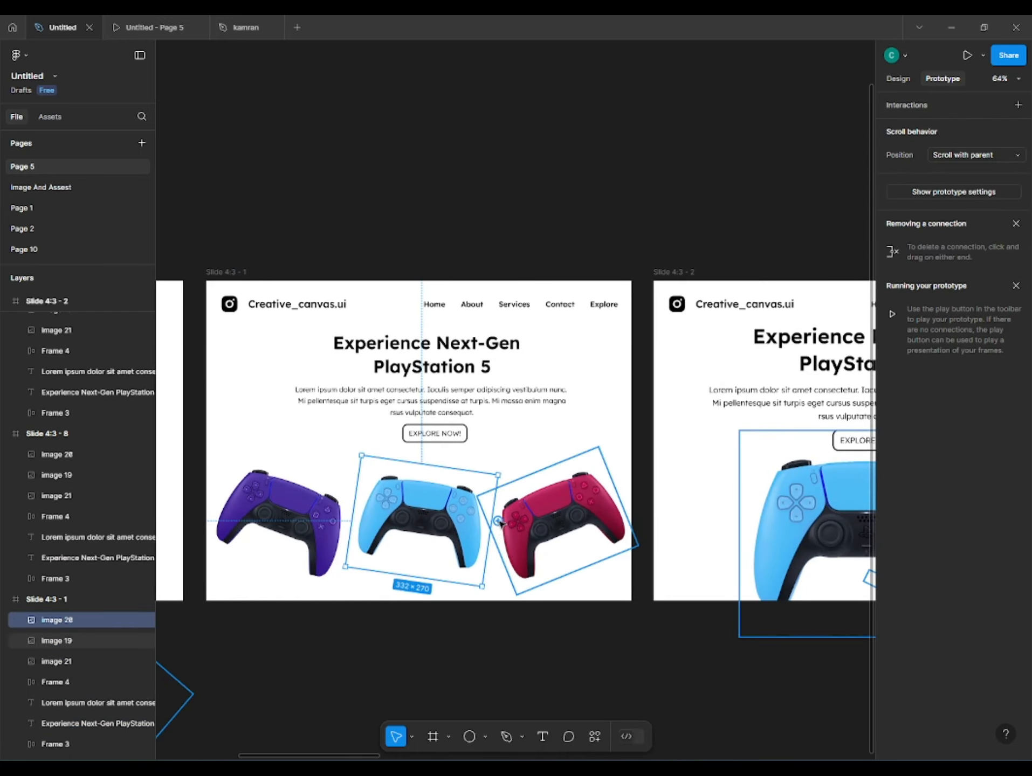
left_click_drag(498, 521, 735, 436)
left_click(514, 677)
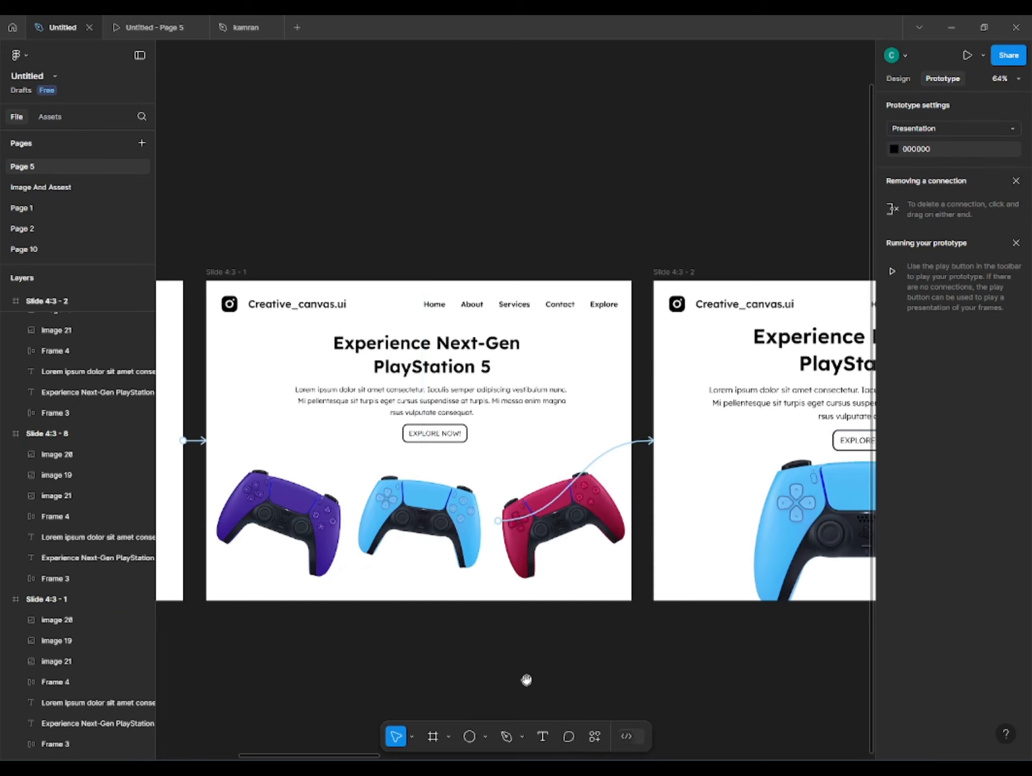
Connect the large blue controller on Slide 4:3 - 2 to Slide 4:3 - 3 on click, with a 1200ms custom-curve Smart animate
scroll(574, 661, "right", 8)
left_click(540, 537)
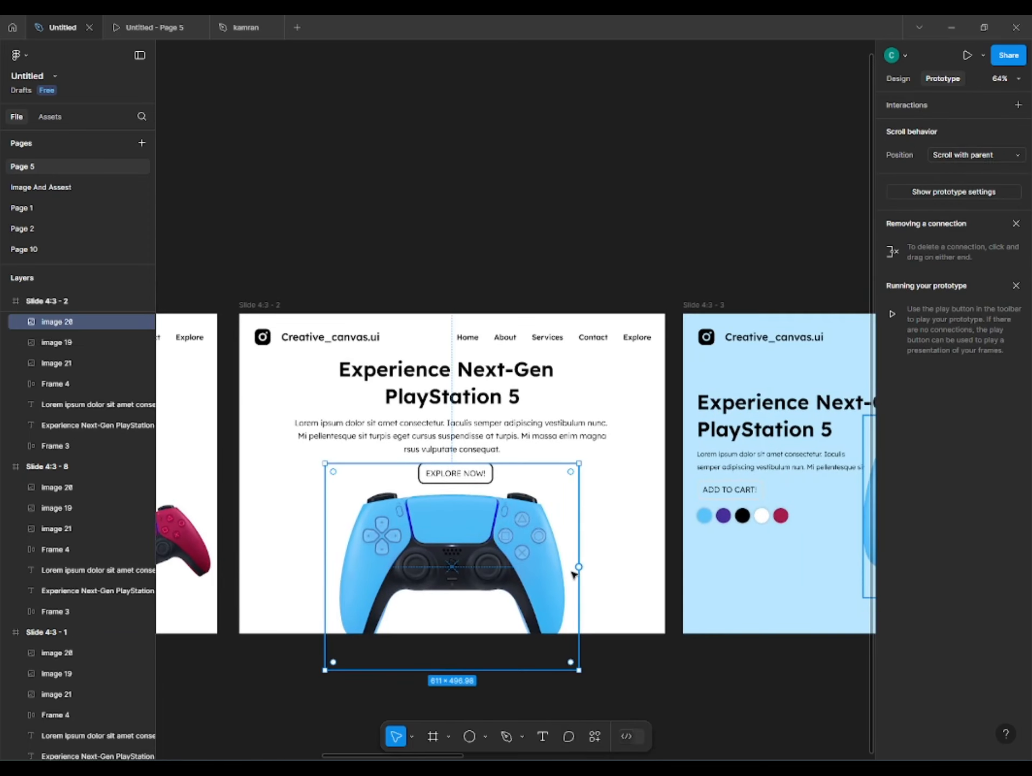
left_click_drag(691, 513, 690, 515)
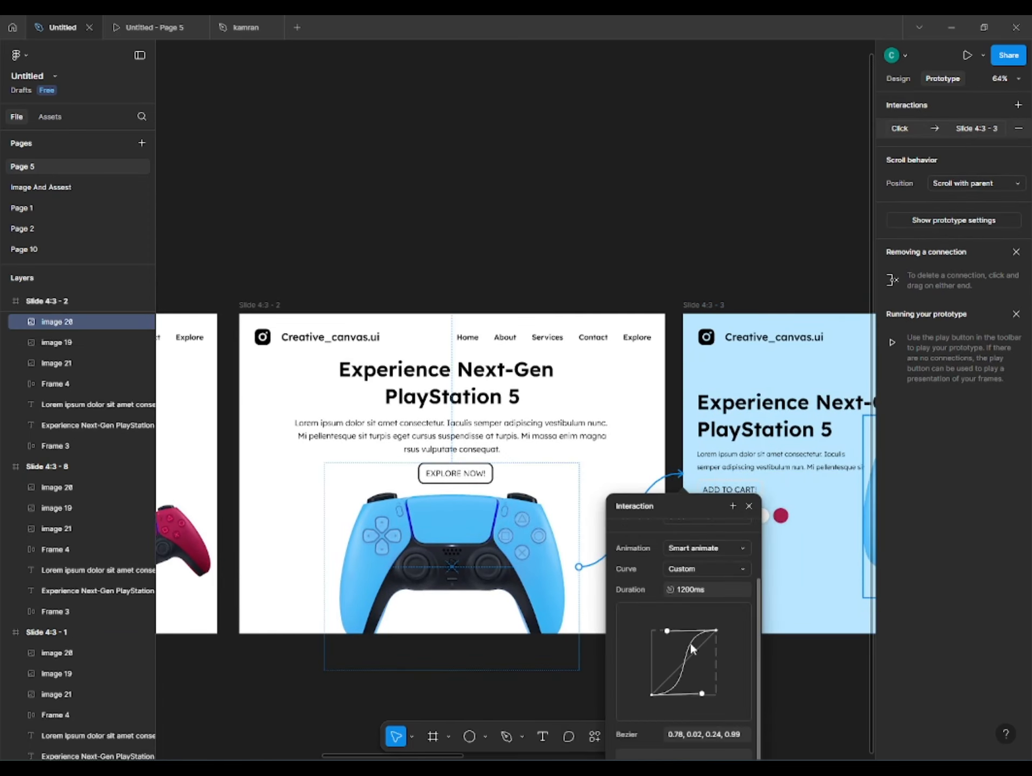
left_click(793, 681)
Connect the purple dot on Slide 4:3 - 3 to Slide 4:3 - 4 on click, with a 1200ms custom-curve Smart animate
scroll(730, 695, "right", 6)
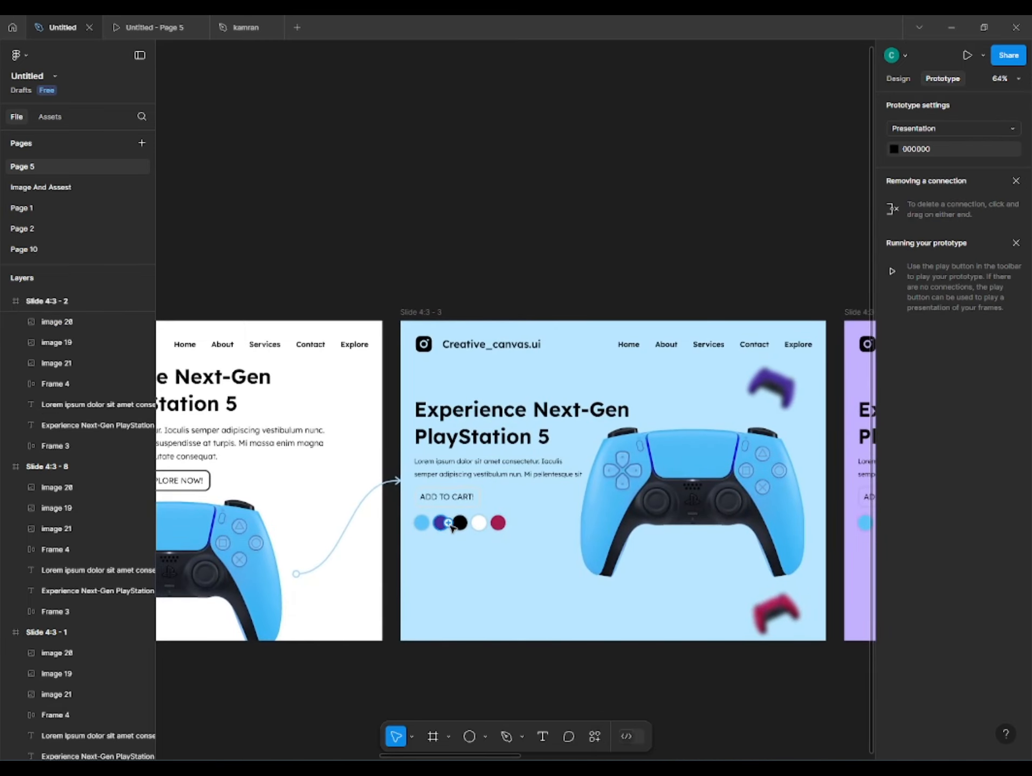
left_click(441, 523)
left_click_drag(454, 523, 854, 412)
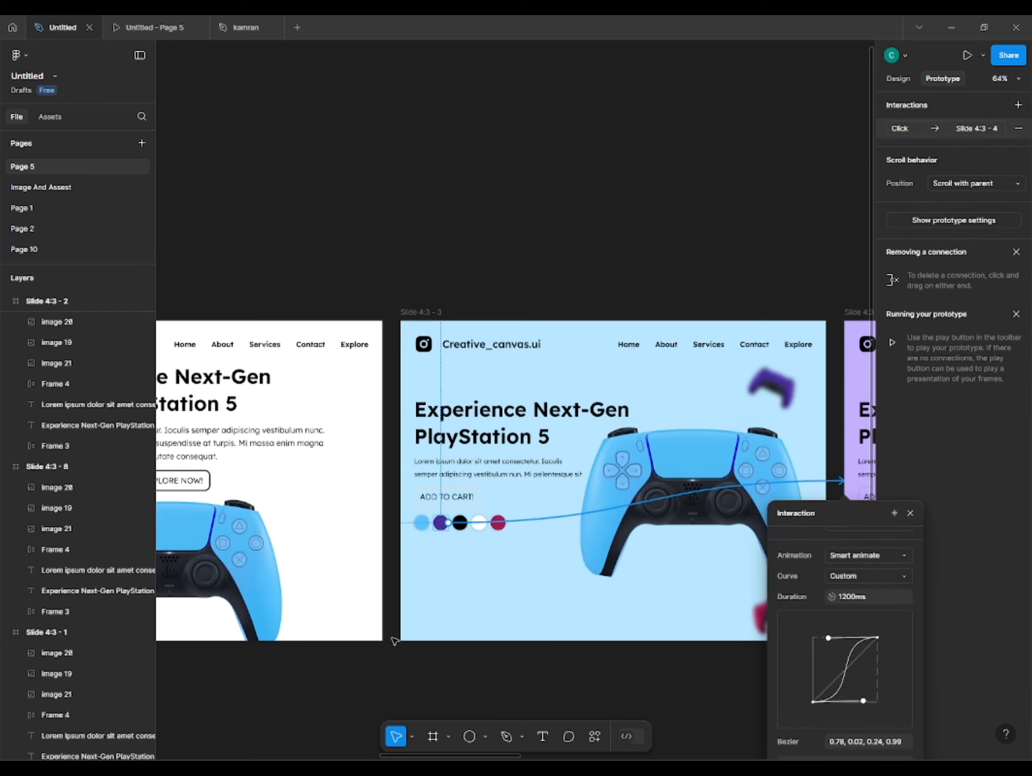
left_click(435, 681)
Connect the blue dot on Slide 4:3 - 3 back to Slide 4:3 - 2
left_click(425, 529)
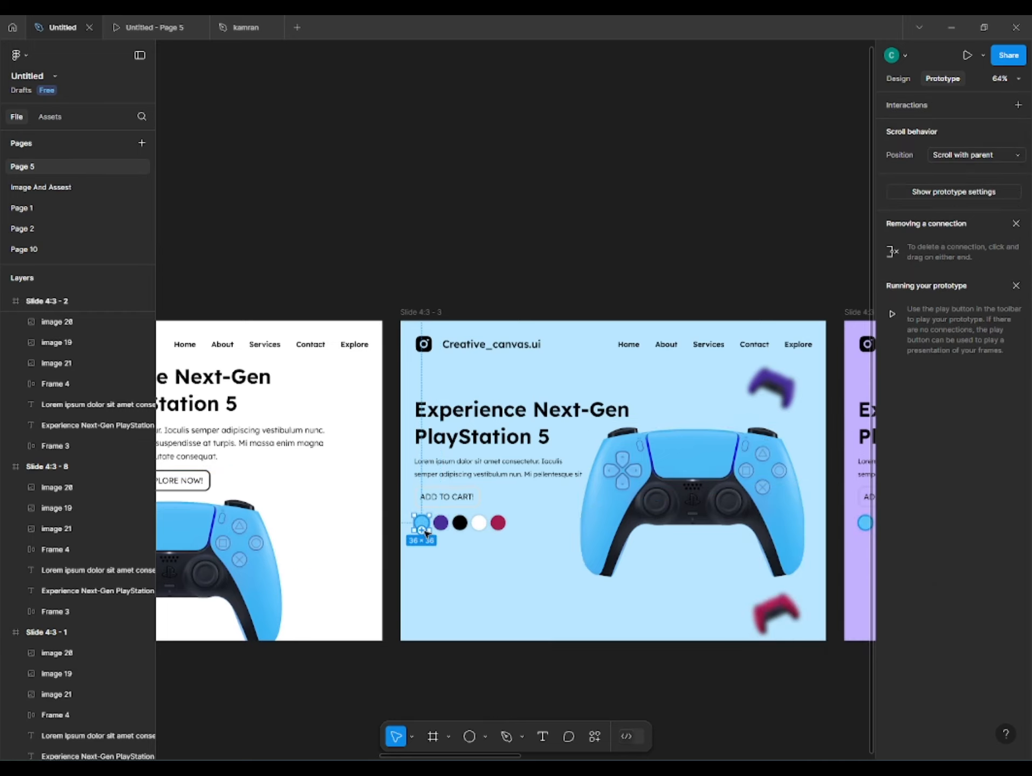
left_click_drag(372, 553, 308, 525)
left_click(246, 700)
Connect the whole Slide 4:3 - 2 frame back to Slide 4:3 - 1
left_click_drag(243, 703, 690, 654)
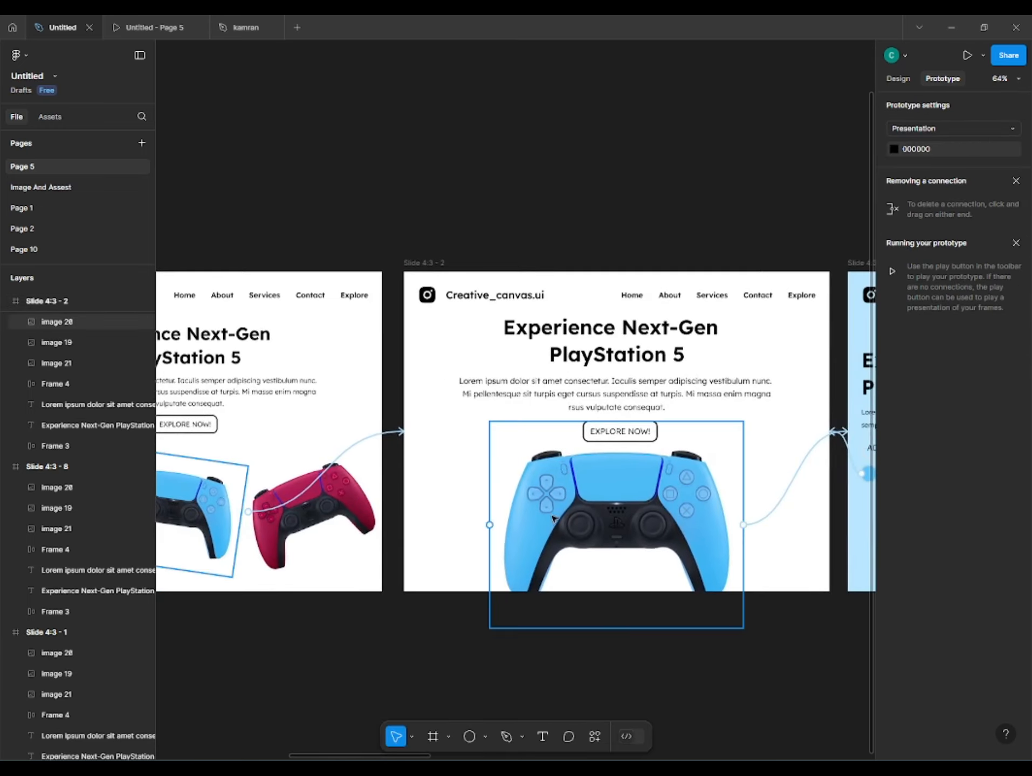
left_click(423, 263)
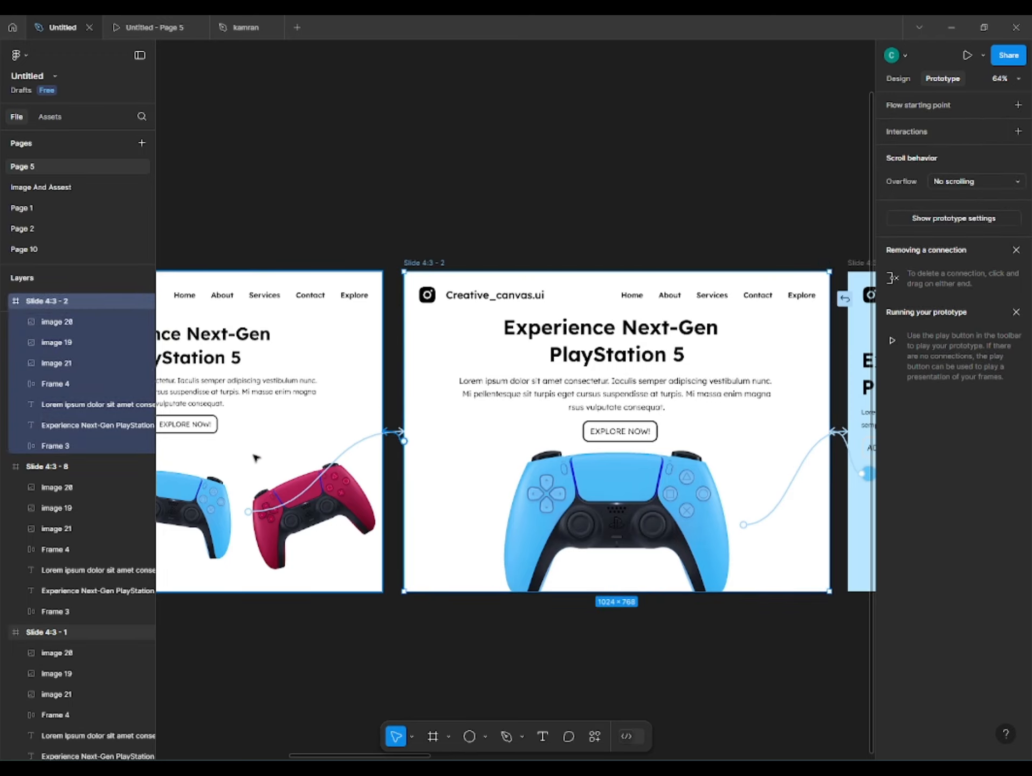
left_click_drag(256, 458, 253, 459)
left_click(212, 693)
left_click_drag(168, 712, 662, 711)
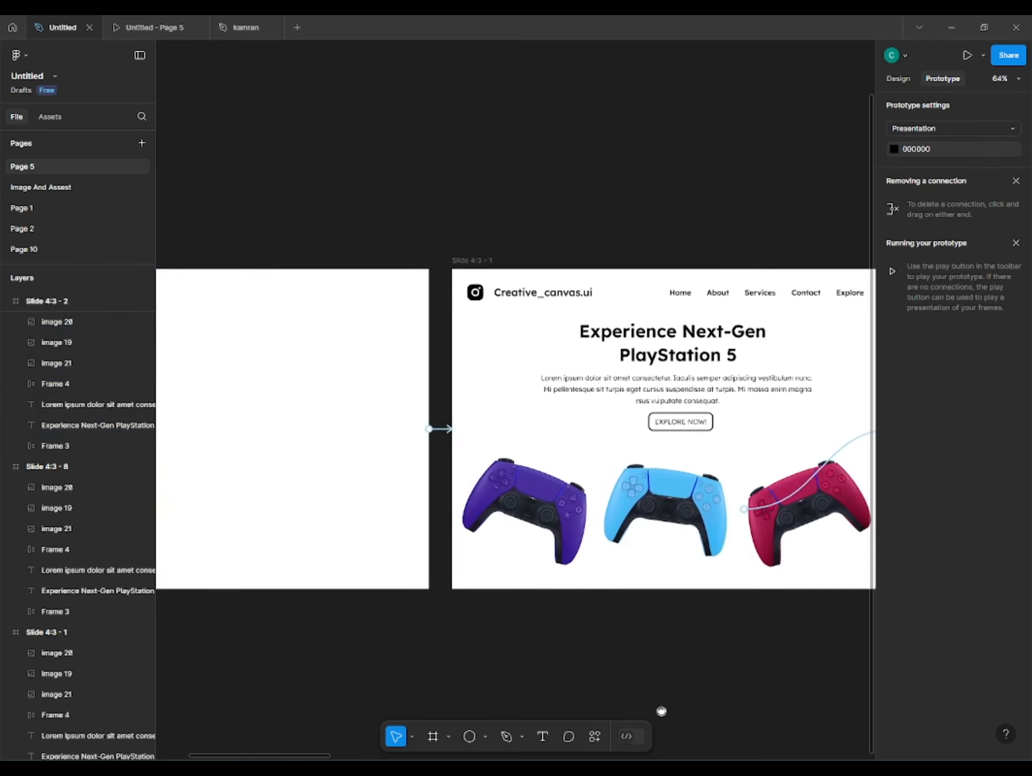
Connect the blue dot on Slide 4:3 - 4 back to Slide 4:3 - 3 on click, with a 1200ms custom-curve Smart animate
scroll(661, 712, "right", 12)
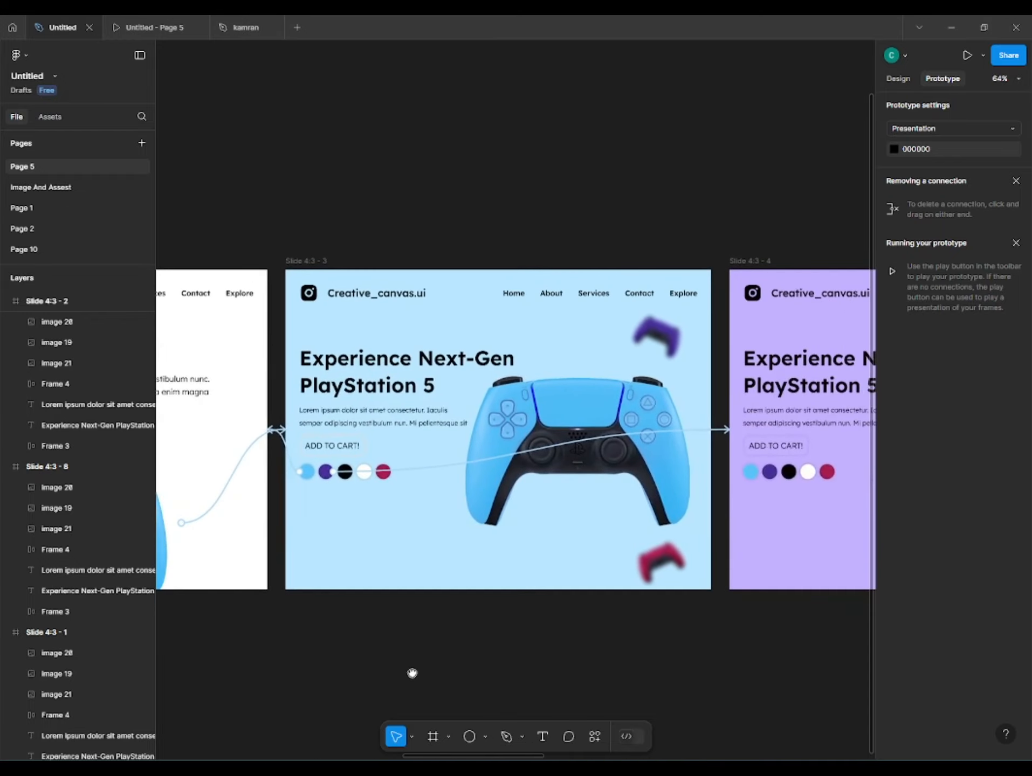
scroll(411, 673, "right", 4)
left_click(583, 459)
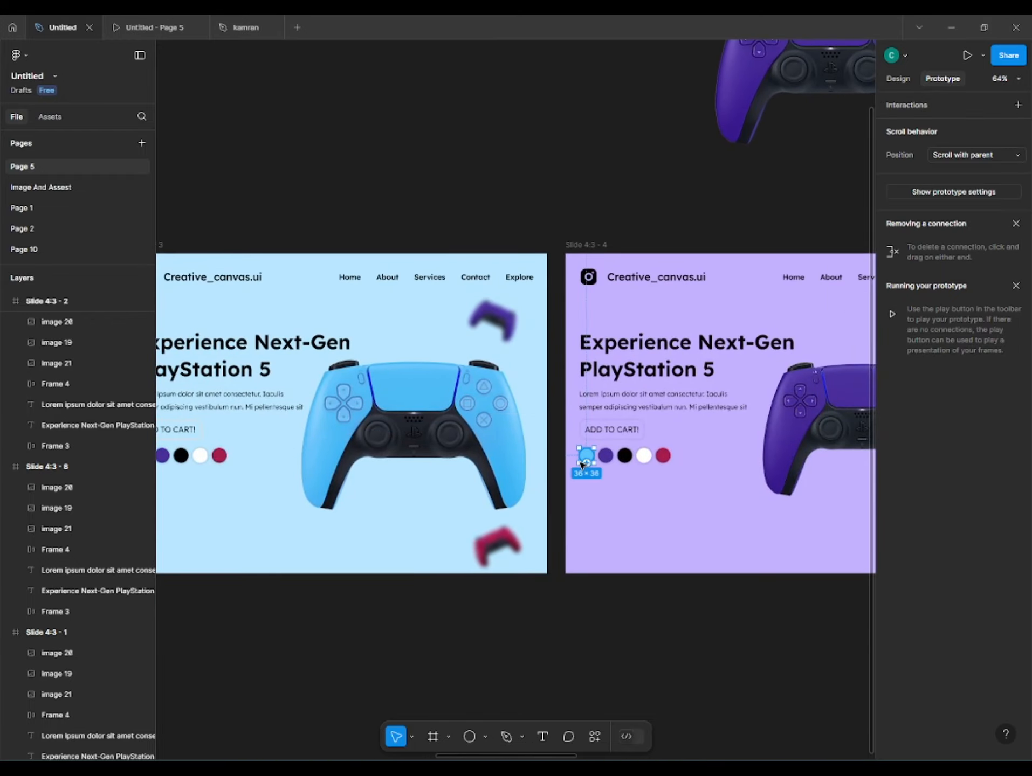
left_click_drag(581, 460, 495, 461)
left_click_drag(480, 450, 472, 456)
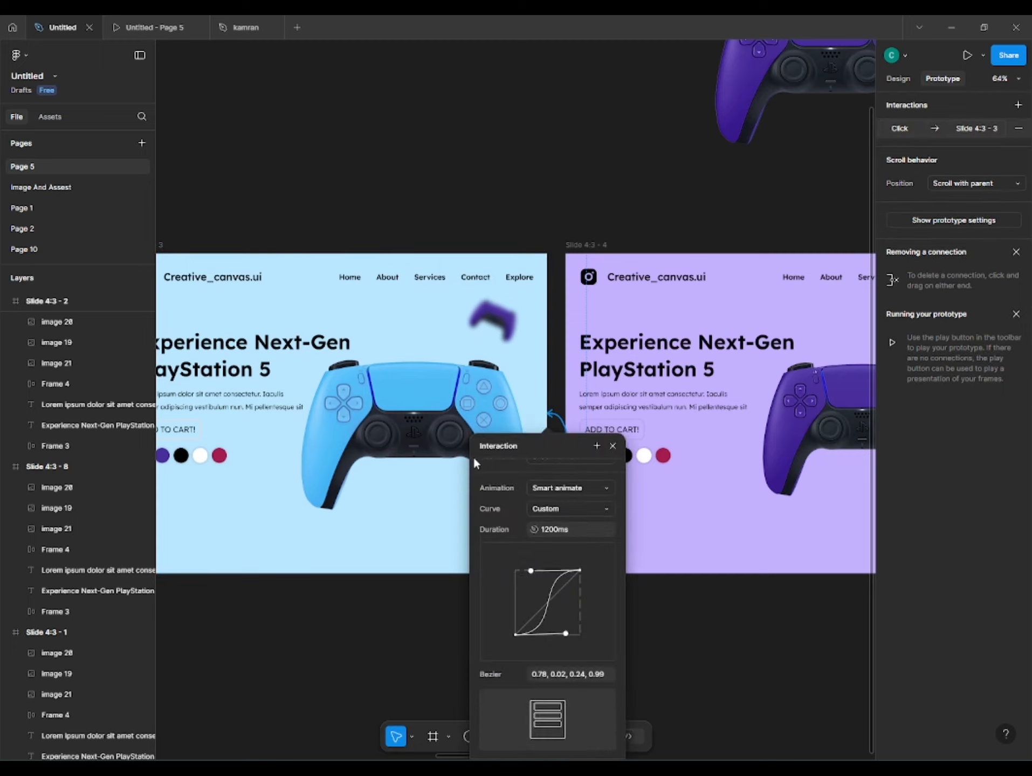
left_click(424, 615)
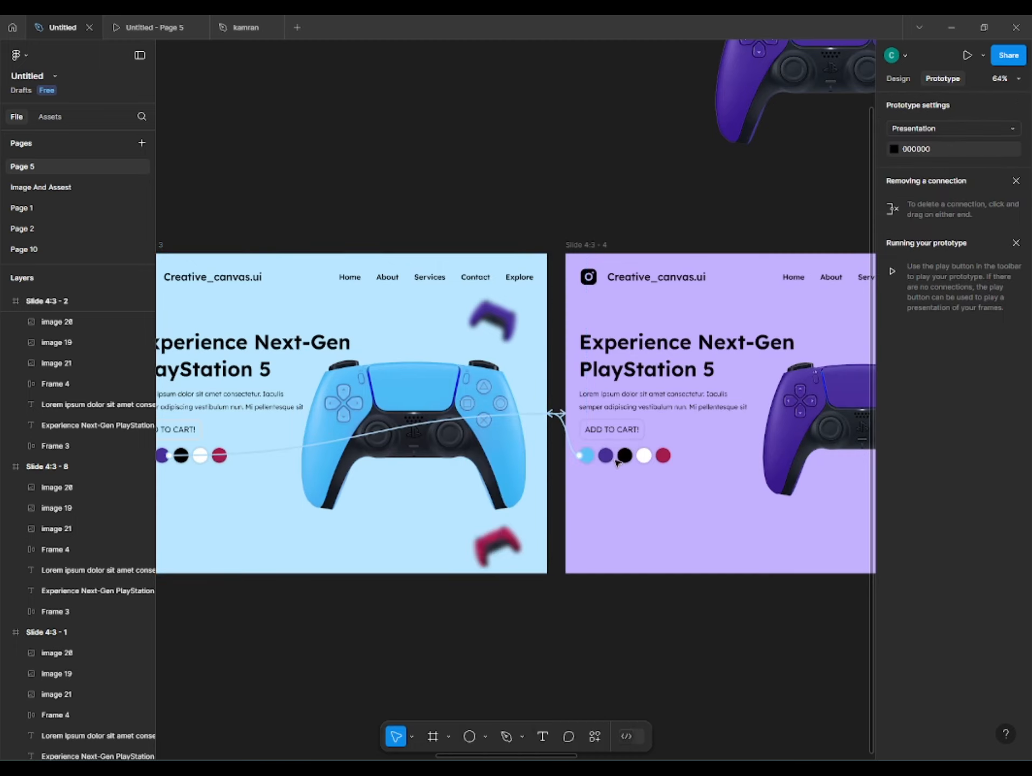
mouse_move(294, 668)
left_mouse_down()
mouse_move(391, 663)
mouse_move(306, 661)
left_mouse_up()
scroll(350, 609, "right", 4)
scroll(396, 553, "up", 1)
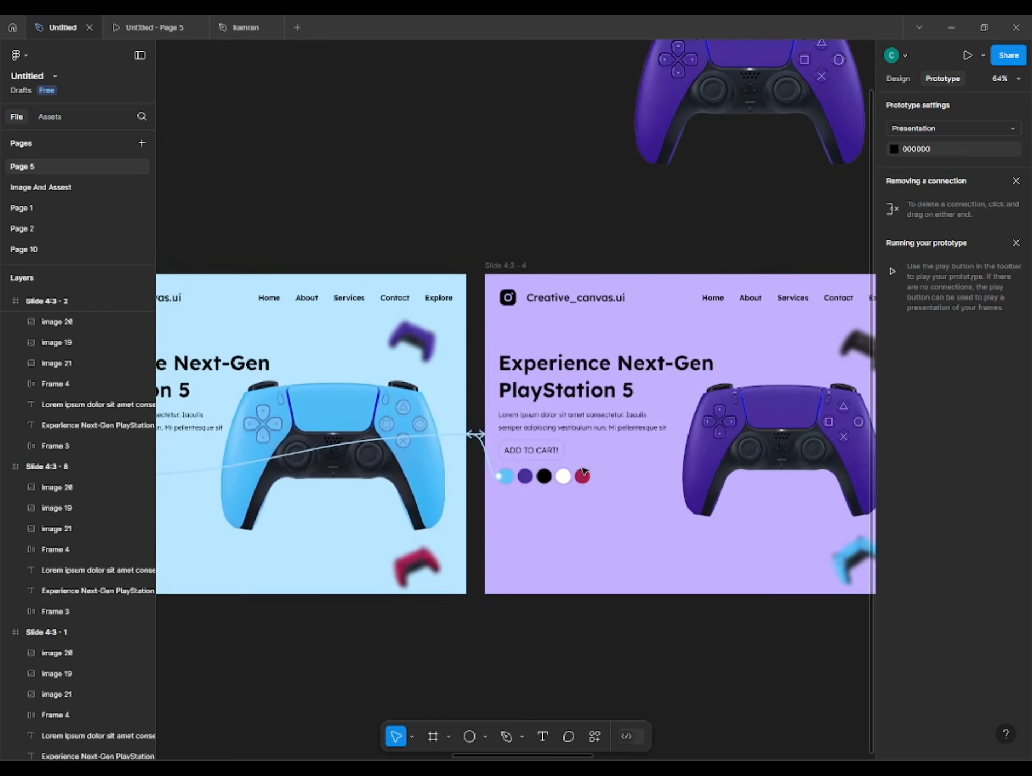
Connect the black dot on Slide 4:3 - 4 to Slide 4:3 - 5, and the purple dot on Slide 4:3 - 5 back to Slide 4:3 - 4
left_click(544, 476)
left_click_drag(554, 476, 727, 387)
left_click(324, 652)
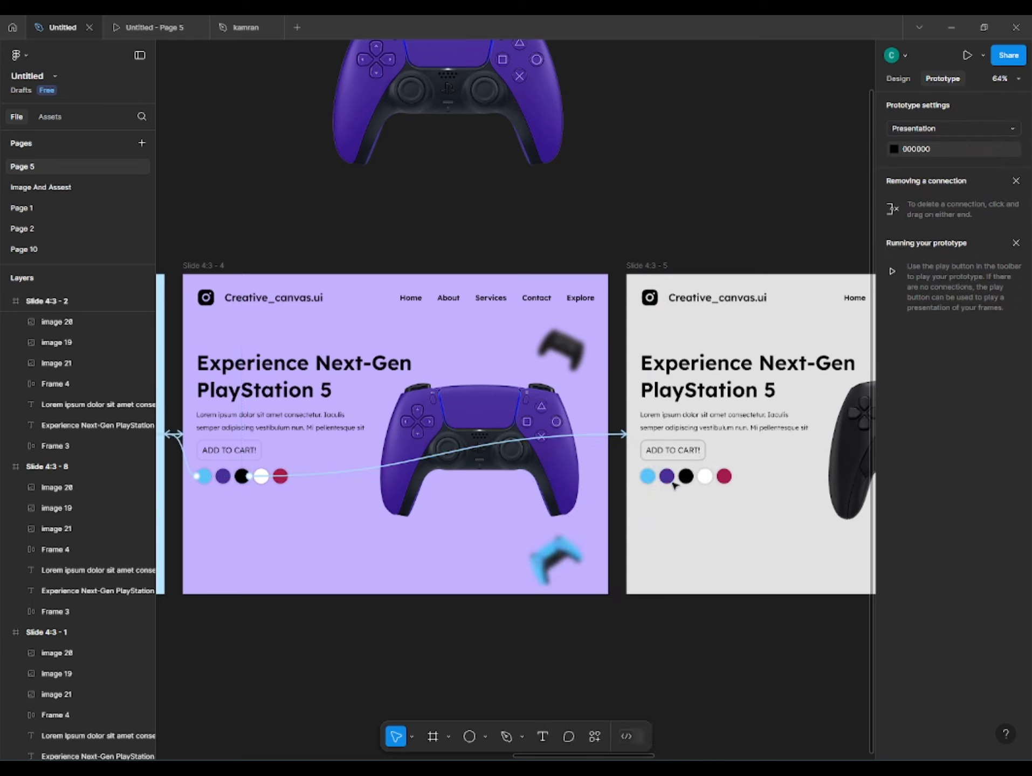
left_click(666, 477)
left_click_drag(667, 477, 549, 479)
left_click(340, 663)
Connect Slide 4:3 - 5's white dot to Slide 4:3 - 6 with a 1200ms custom-curve Smart animate, and Slide 4:3 - 6's black dot back
left_click_drag(648, 670, 317, 676)
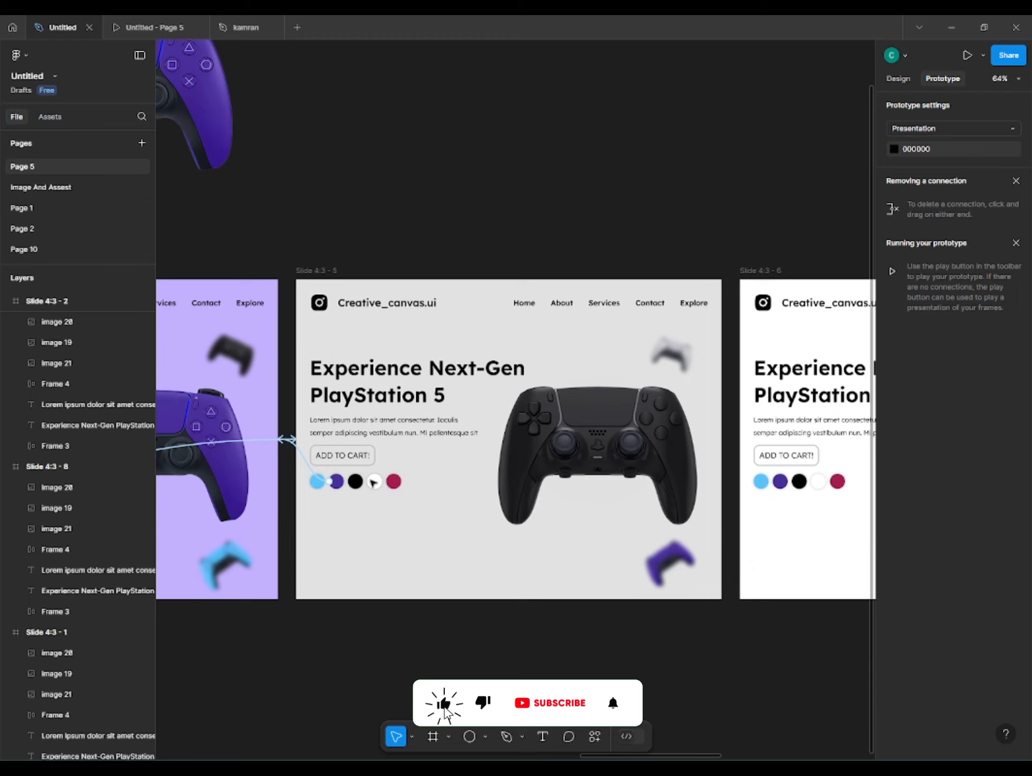
left_click(374, 481)
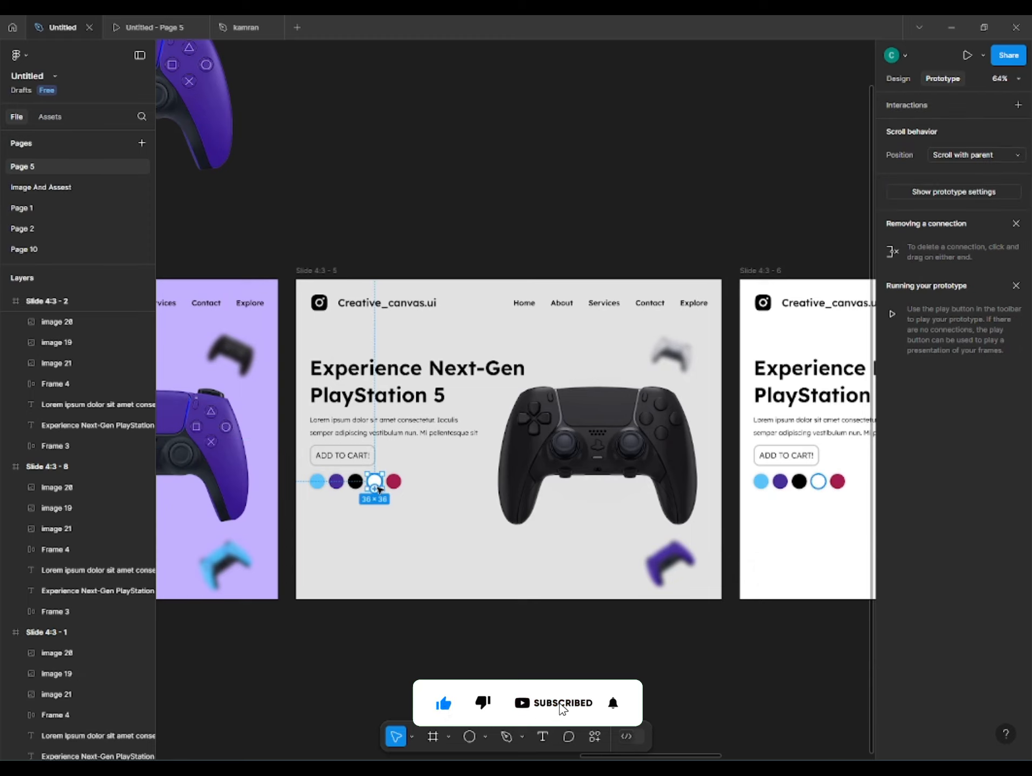
left_click_drag(383, 481, 822, 376)
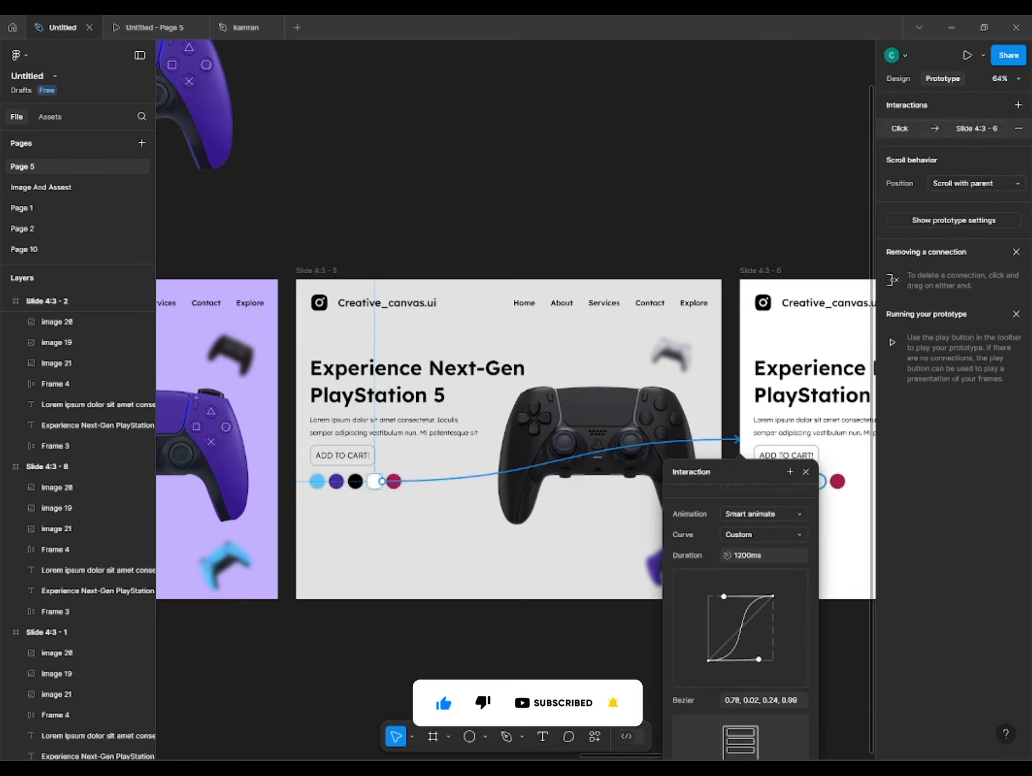
left_click(501, 692)
left_click_drag(501, 692, 254, 682)
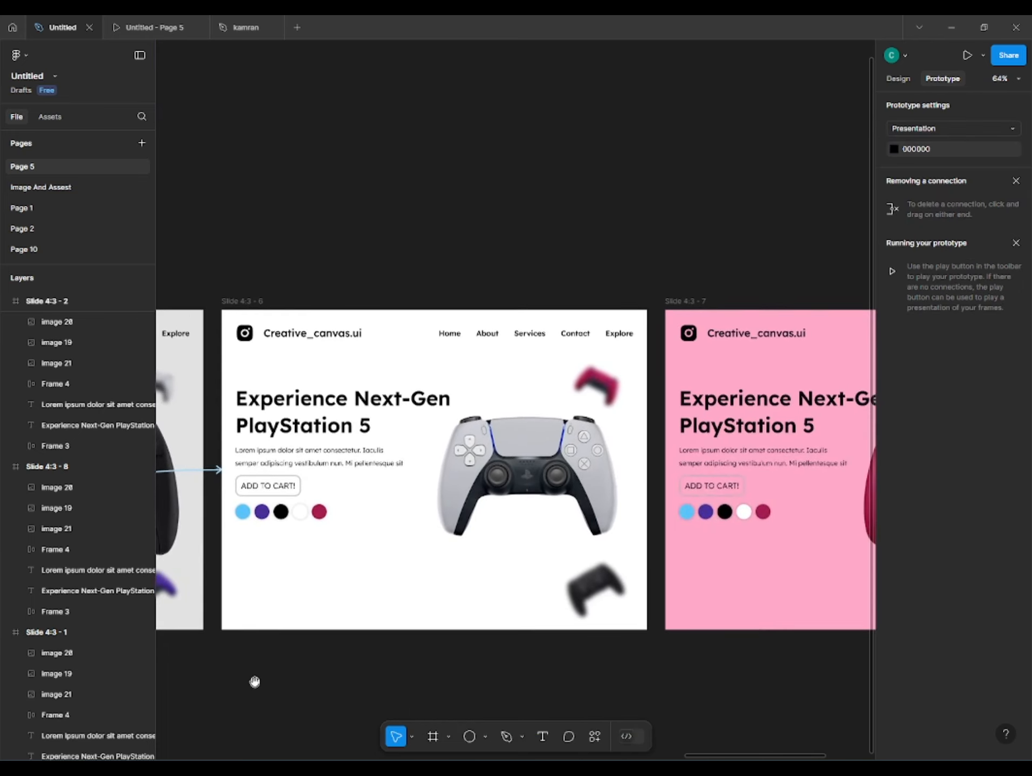
left_click(279, 512)
left_click_drag(291, 511, 178, 468)
left_click(344, 659)
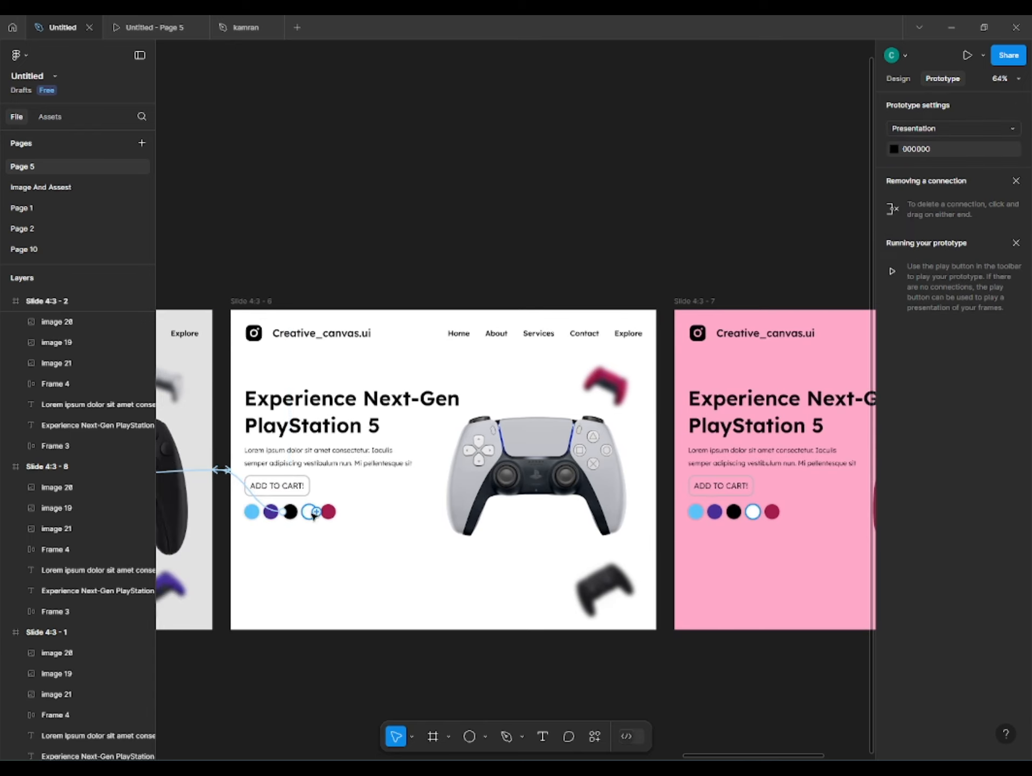
Connect the red dot on Slide 4:3 - 6 to Slide 4:3 - 7, and the white dot on Slide 4:3 - 7 back to Slide 4:3 - 6 on click
left_click(333, 513)
left_click_drag(336, 512, 818, 395)
left_click(394, 703)
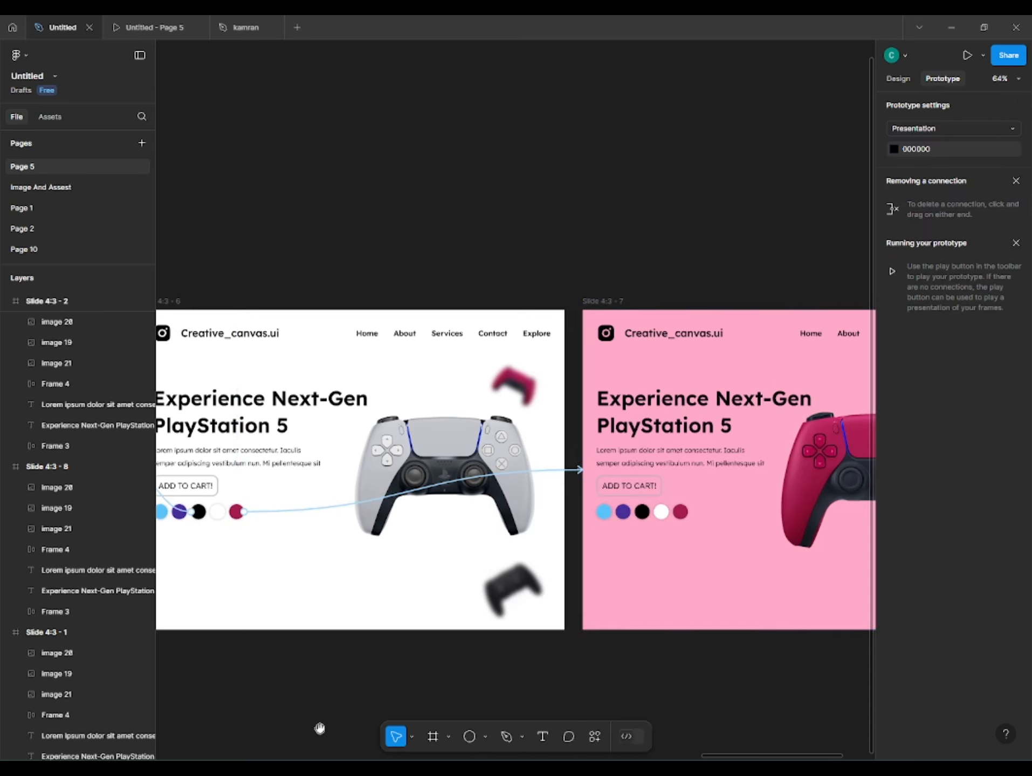
left_click_drag(320, 727, 362, 717)
left_click(703, 499)
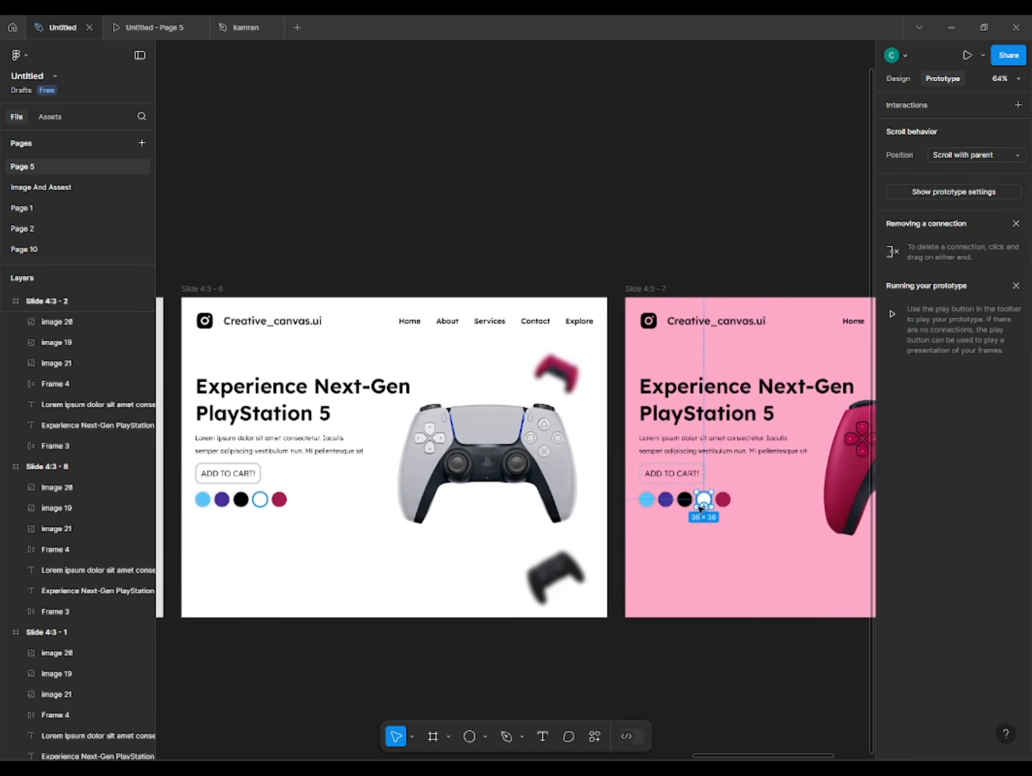
left_click_drag(713, 499, 574, 493)
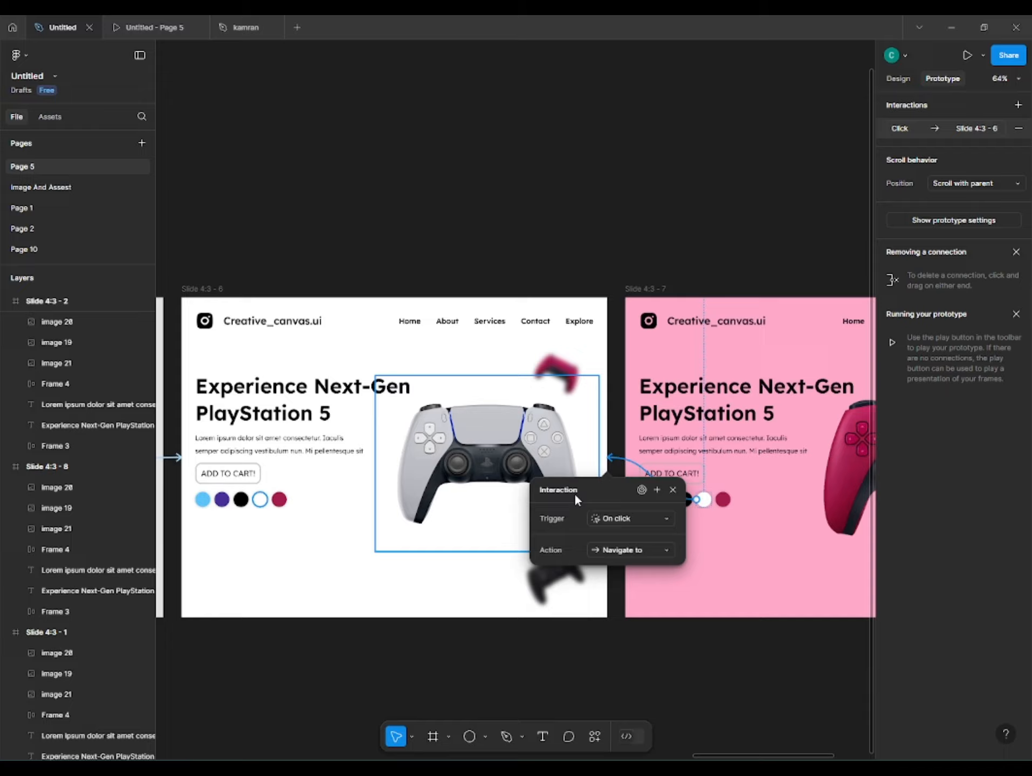
left_click(361, 686)
Select the blank Slide 4:3 - 8 frame and present the prototype from it
scroll(368, 683, "down", 3)
left_click_drag(408, 675, 668, 642)
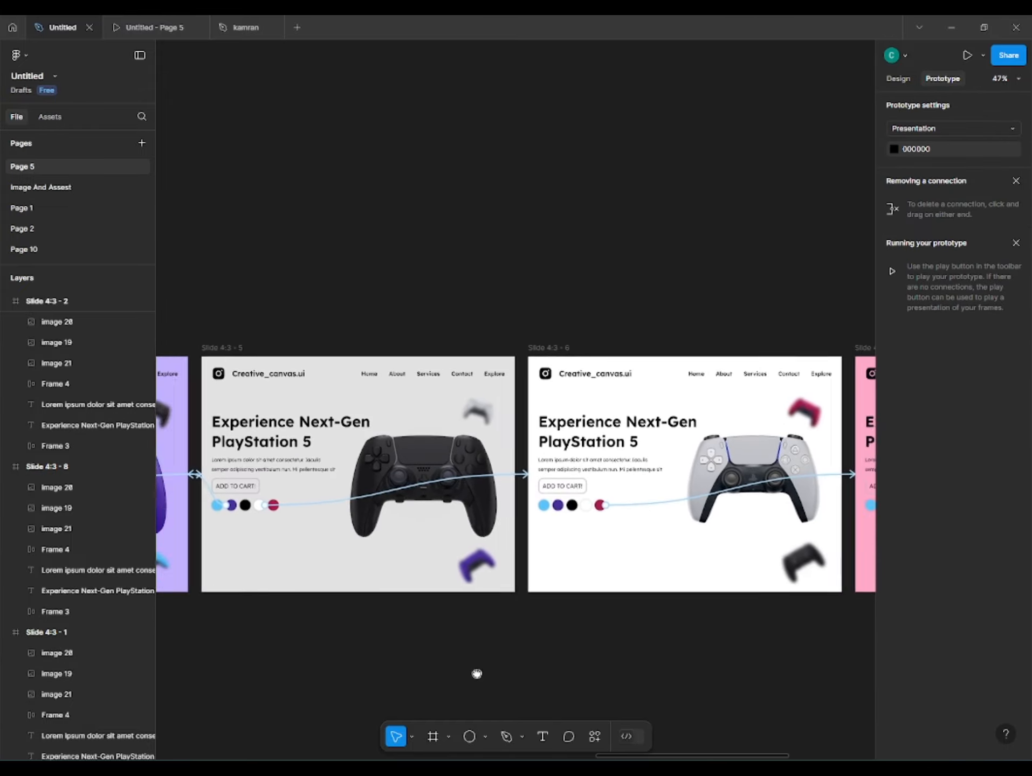
left_click_drag(477, 672, 824, 636)
left_click_drag(420, 643, 672, 652)
left_click_drag(346, 634, 612, 654)
left_click_drag(335, 651, 636, 647)
left_click_drag(266, 670, 647, 654)
left_click_drag(312, 653, 464, 664)
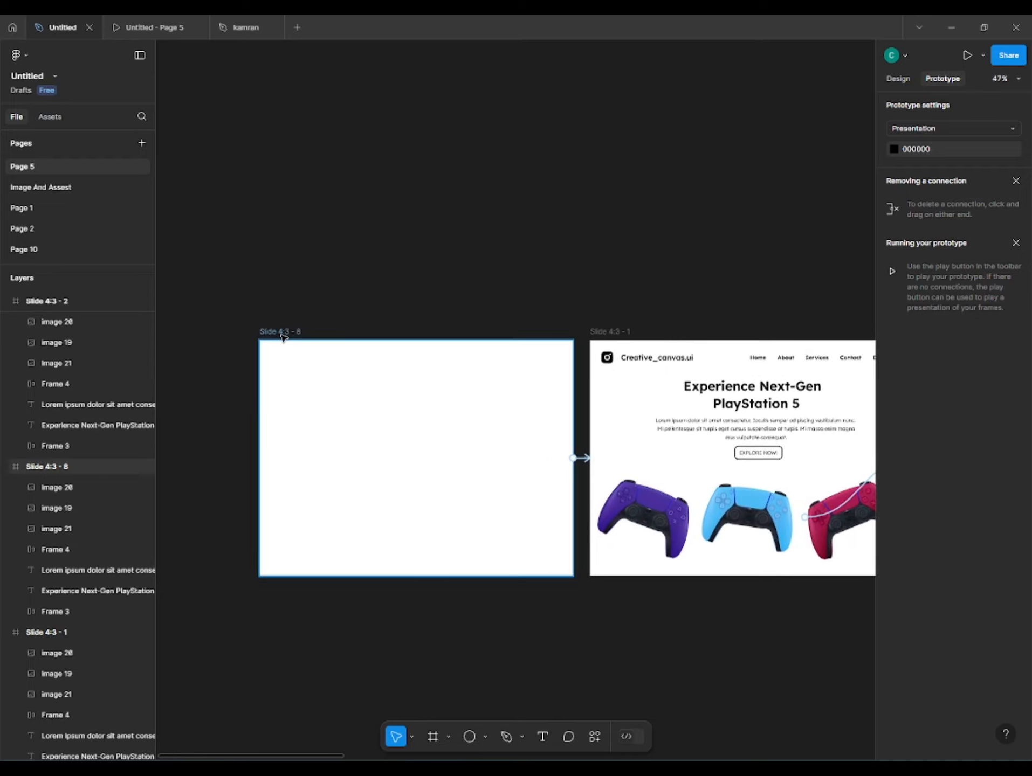
left_click(283, 333)
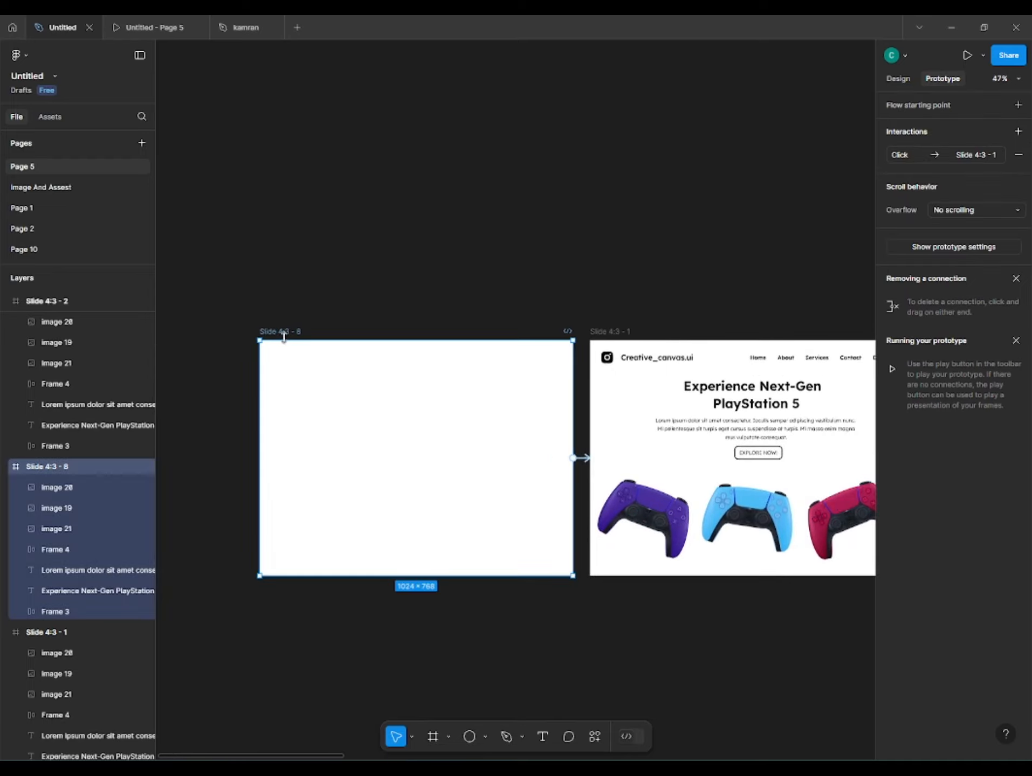
left_click(967, 56)
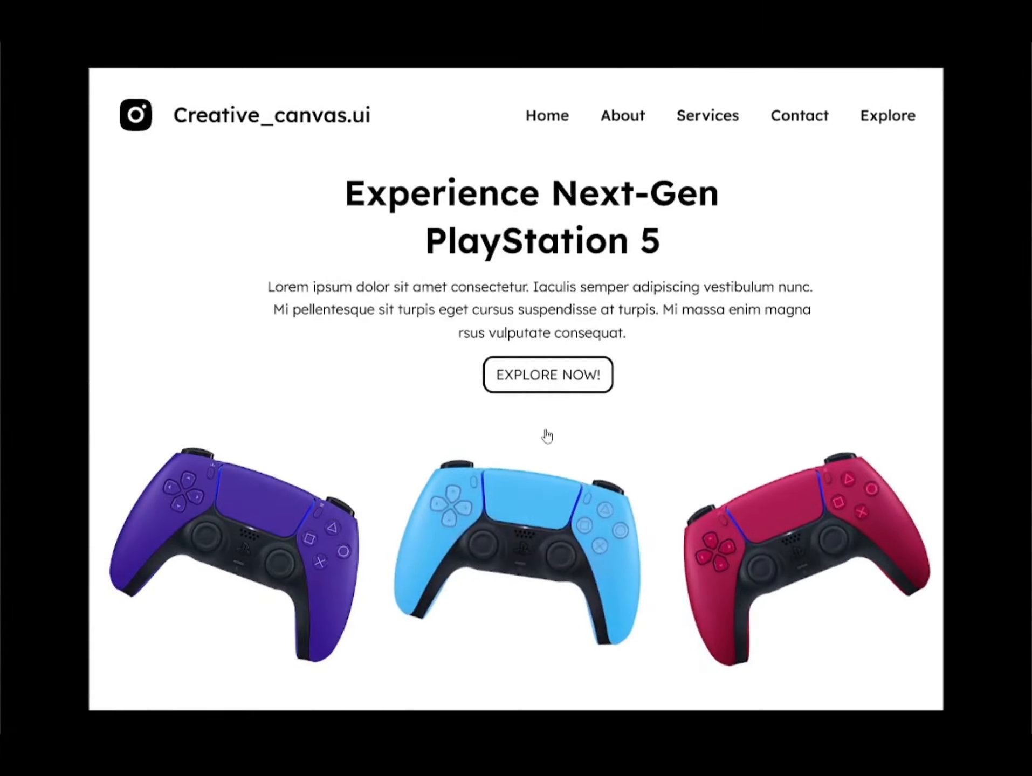
Test the prototype by opening the blue controller, switching through the purple, black and white dots, and going back via black, purple and blue
left_click(523, 526)
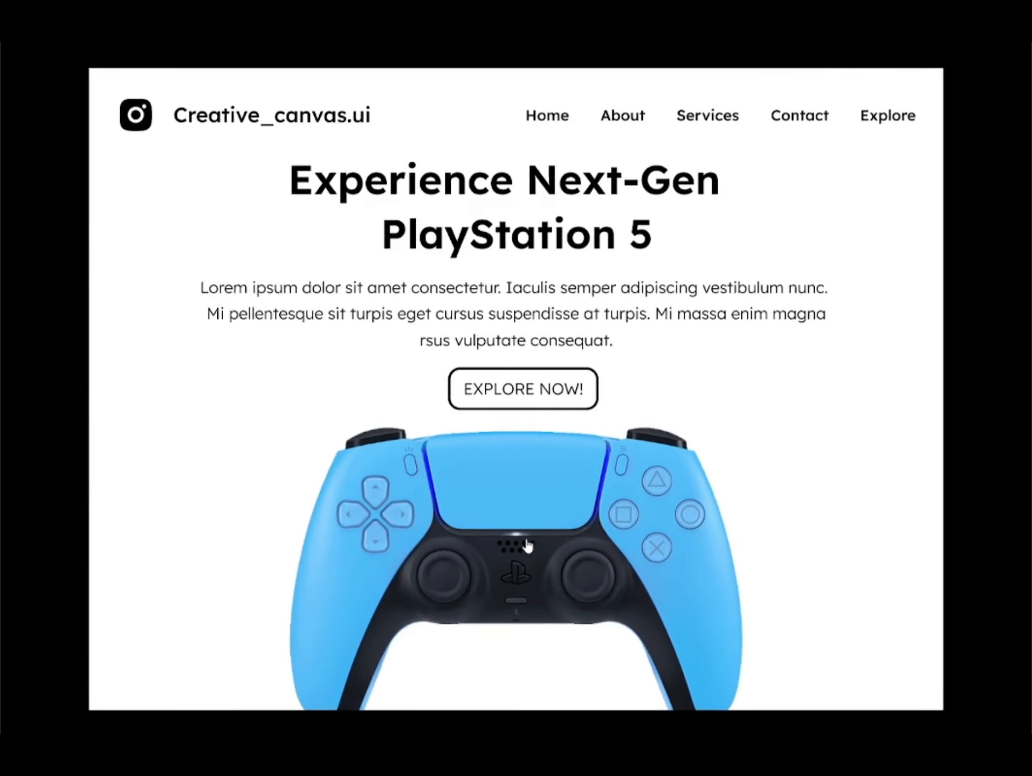
left_click(524, 537)
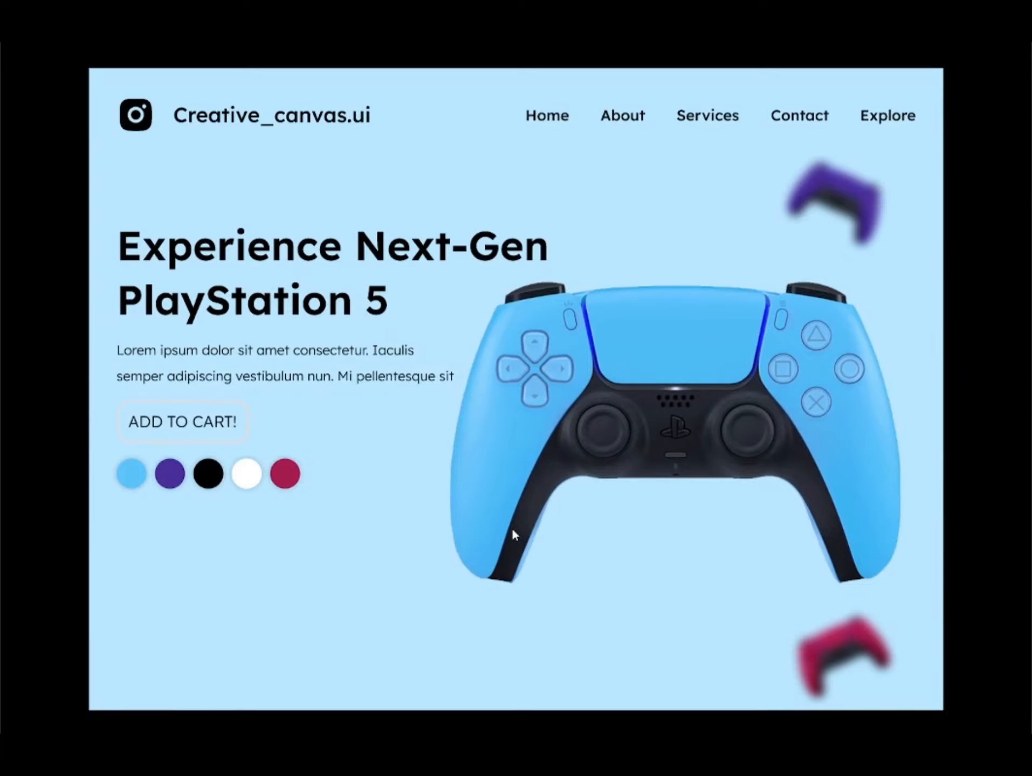
left_click(171, 480)
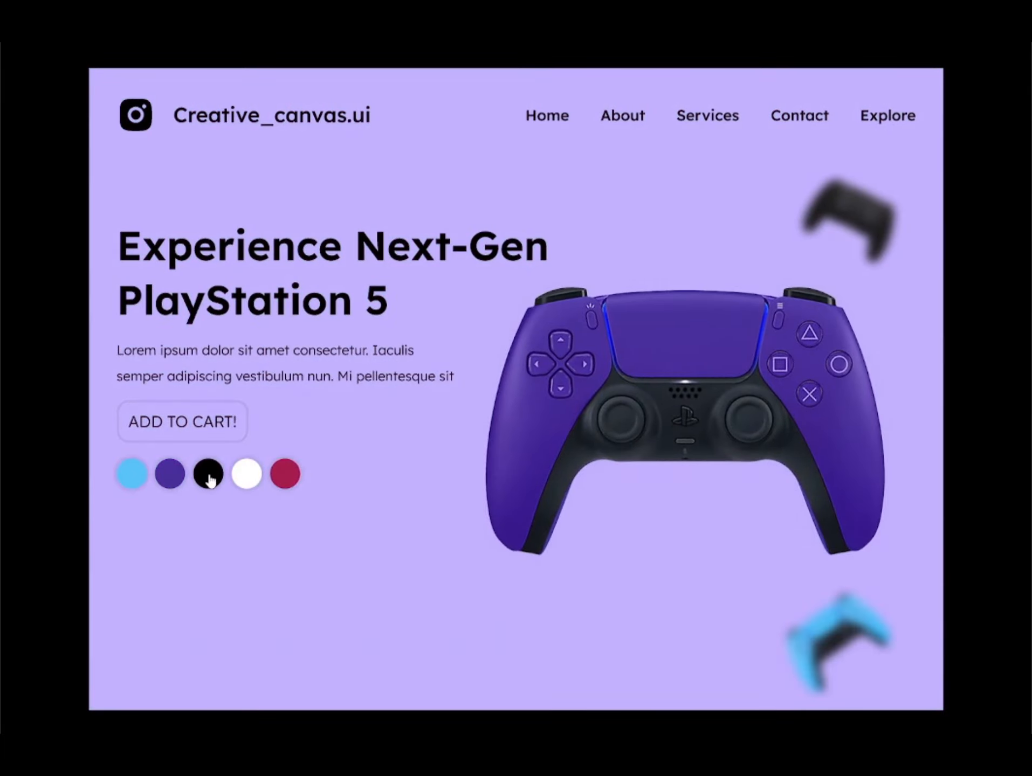
left_click(208, 482)
left_click(242, 476)
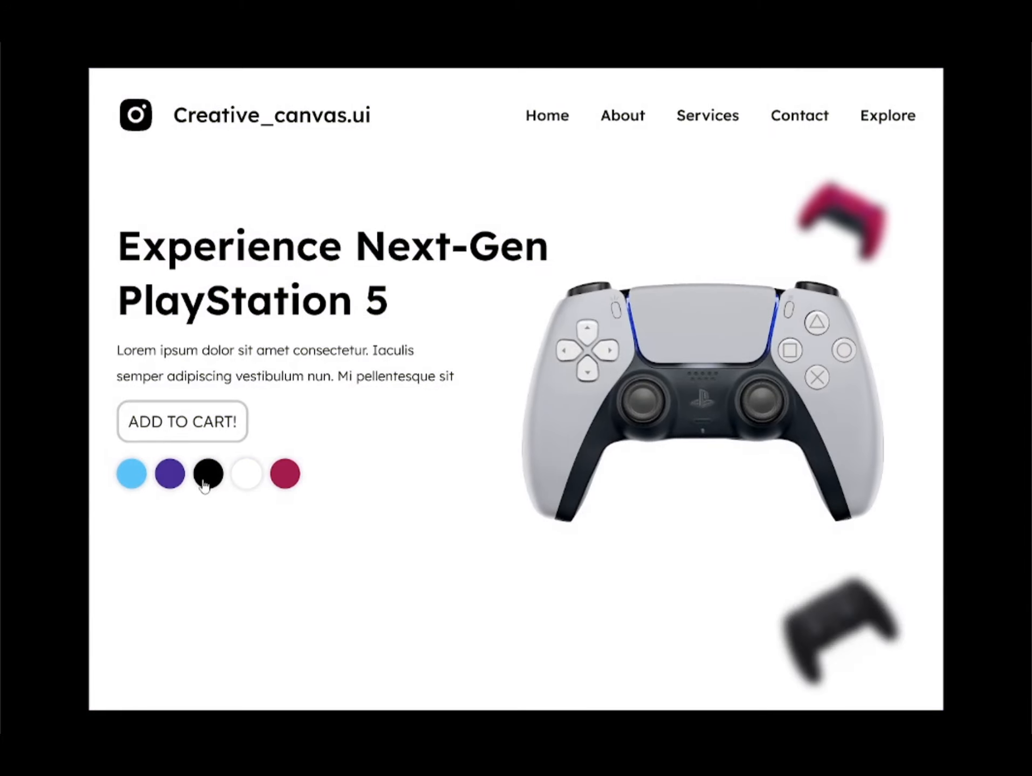
left_click(203, 482)
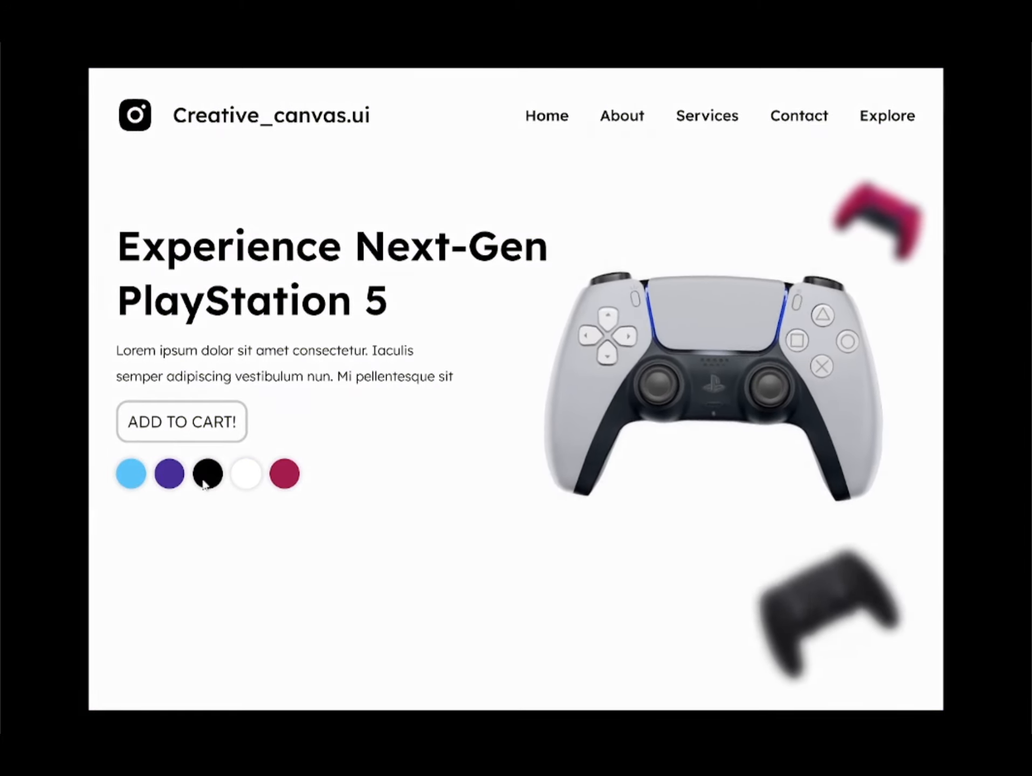
left_click(176, 484)
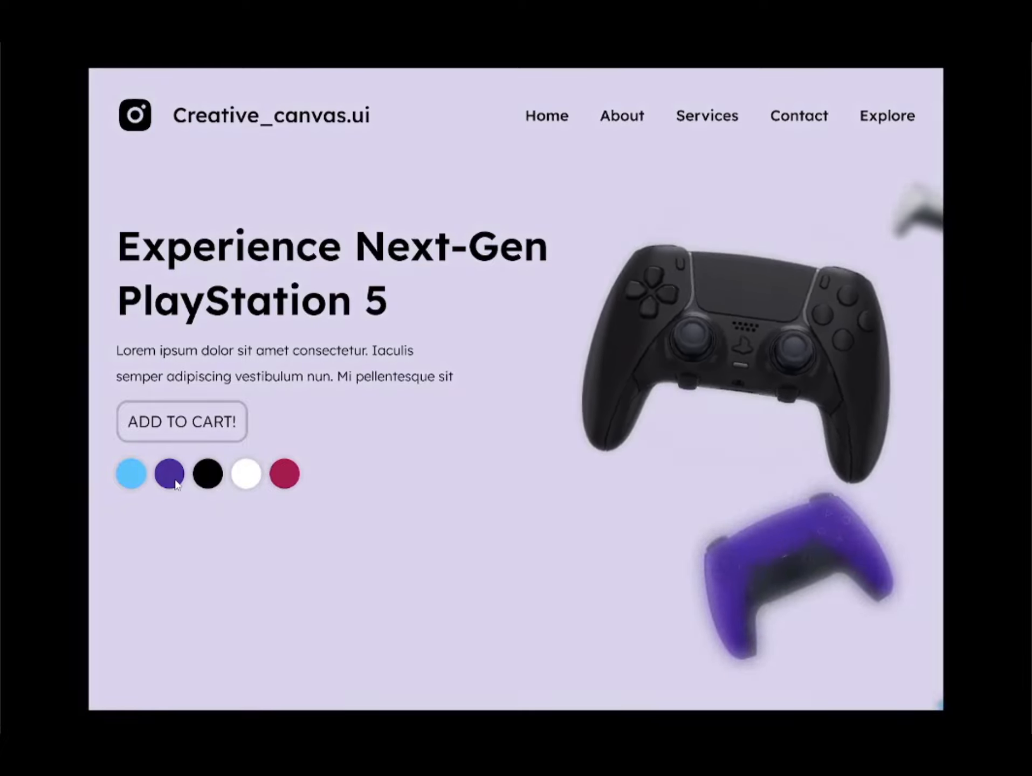
left_click(132, 483)
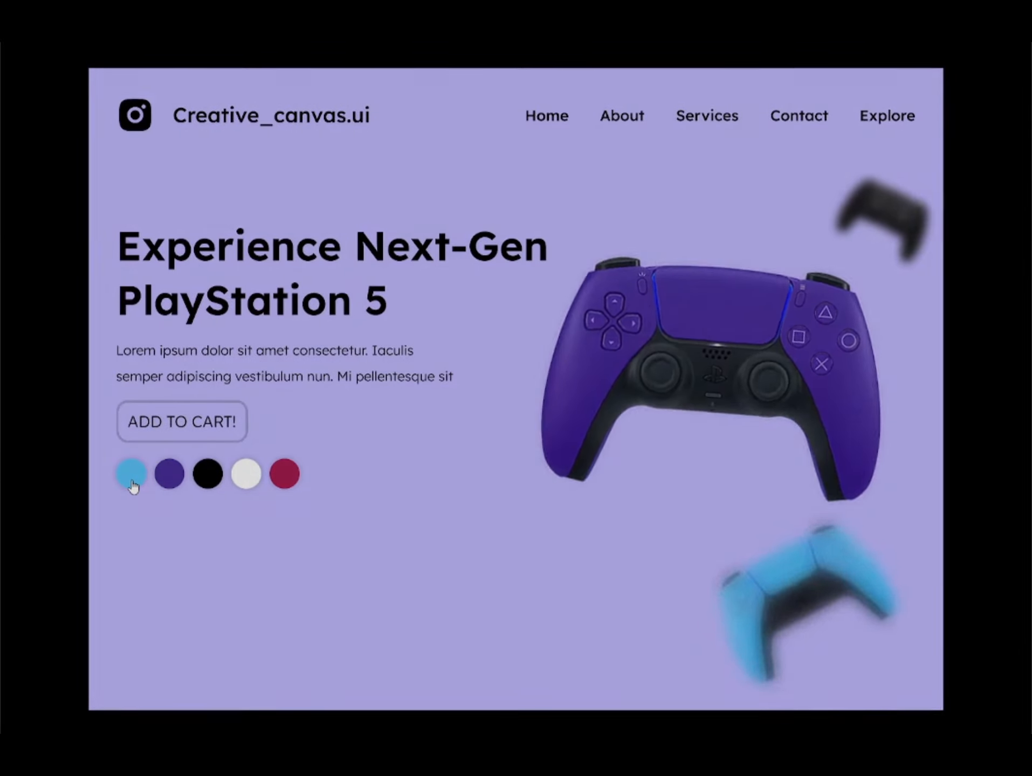